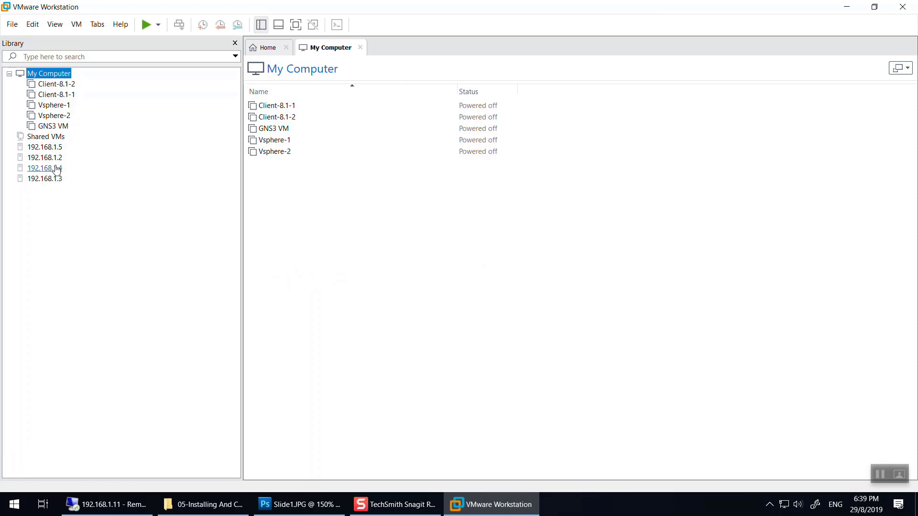
Connect to host 192.168.1.4 and open the DC-Server-4 (1) console.
{"action": "left_click", "coordinate": [489, 297]}
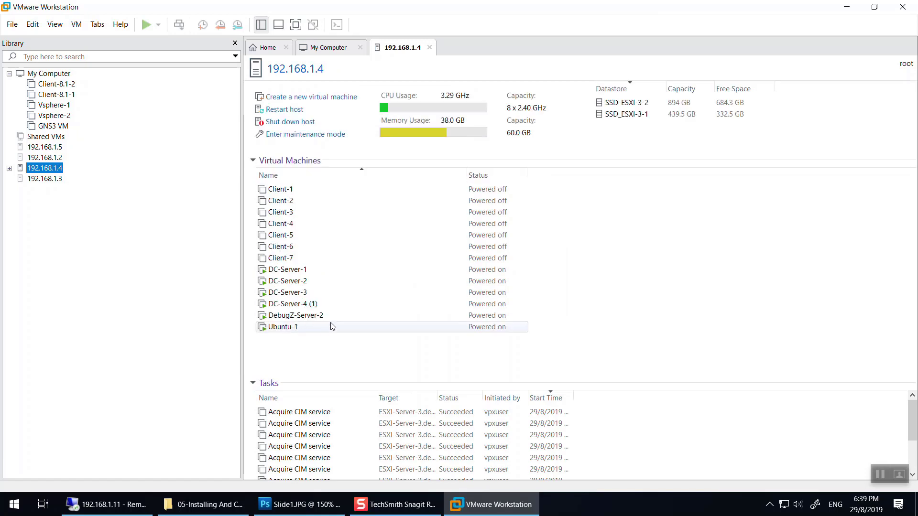
{"action": "left_click", "coordinate": [321, 307]}
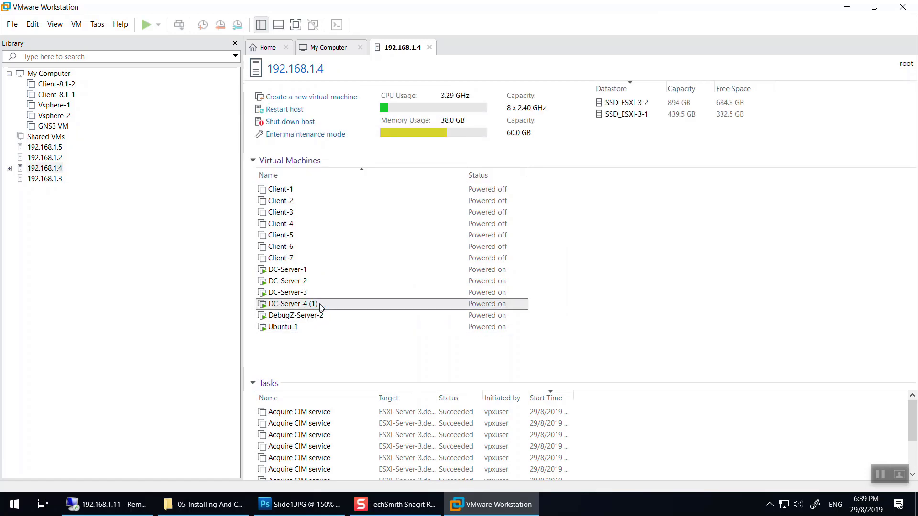
{"action": "double_click", "coordinate": [321, 308]}
Return from the DC-Server-4 (1) console to the 192.168.1.4 host page.
{"action": "right_click", "coordinate": [477, 53]}
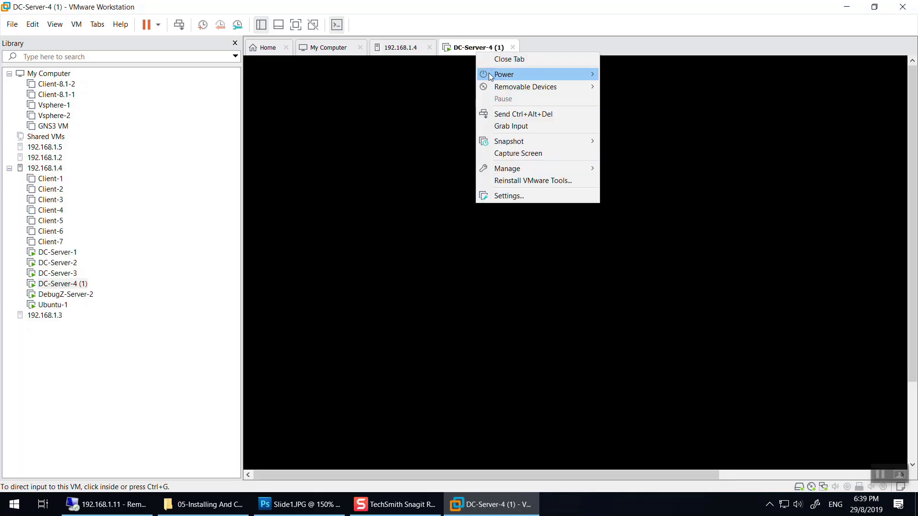
{"action": "left_click", "coordinate": [399, 48]}
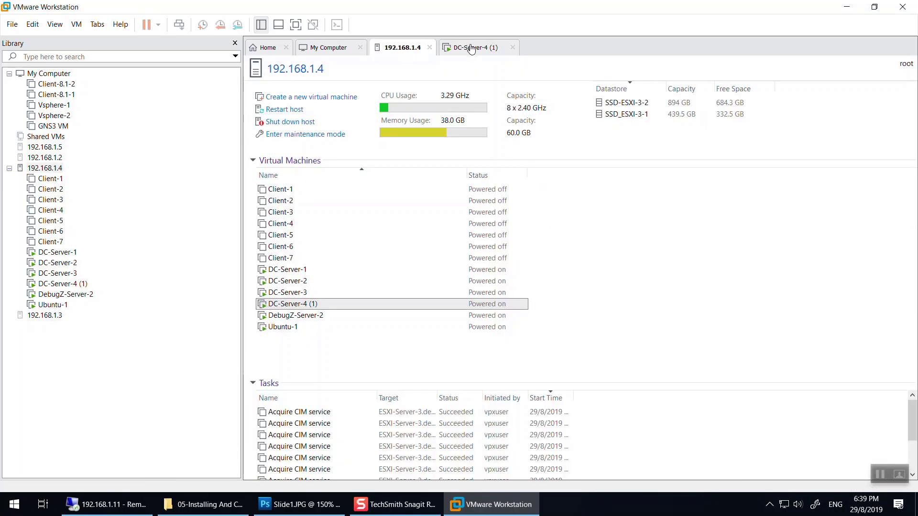
{"action": "right_click", "coordinate": [471, 49]}
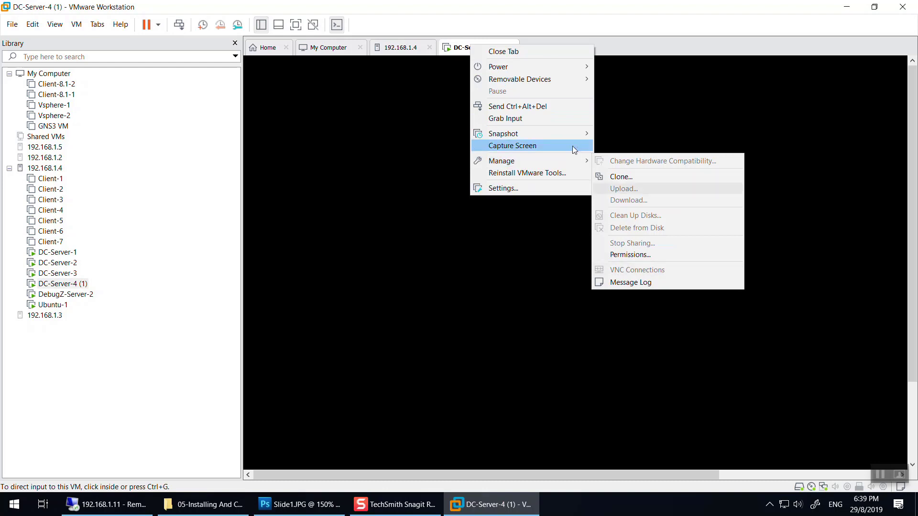
{"action": "left_click", "coordinate": [405, 49]}
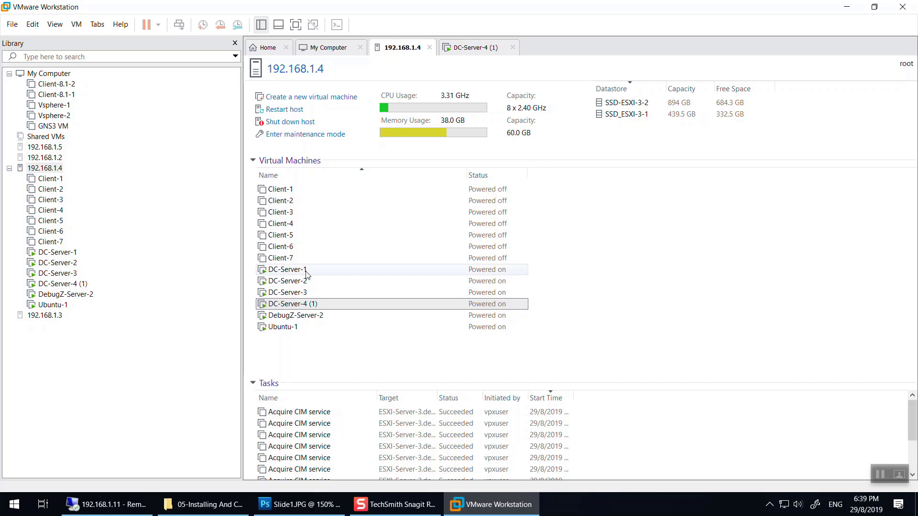
Power off DC-Server-4 (1) from its tab's Power menu.
{"action": "left_click", "coordinate": [456, 48]}
{"action": "right_click", "coordinate": [460, 44]}
{"action": "mouse_move", "coordinate": [491, 69]}
{"action": "left_click", "coordinate": [611, 77]}
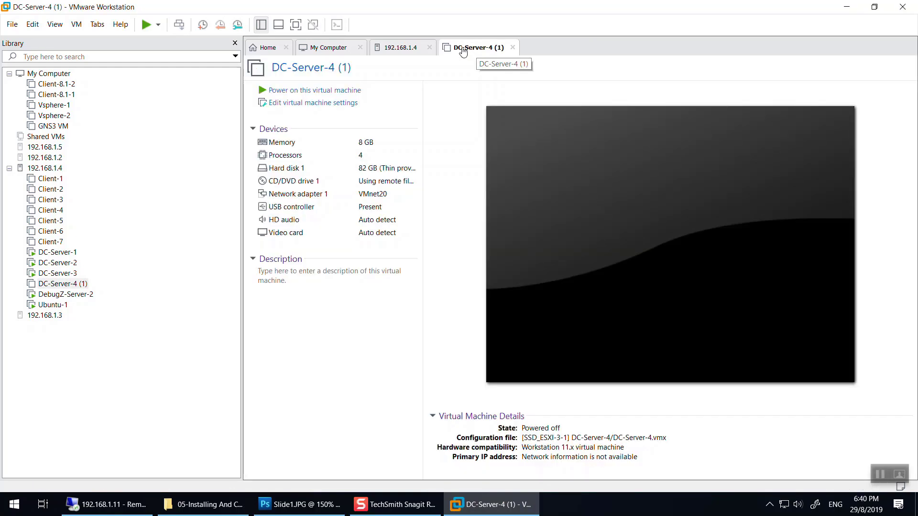
Delete DC-Server-4 (1) from disk and confirm the deletion.
{"action": "right_click", "coordinate": [478, 51]}
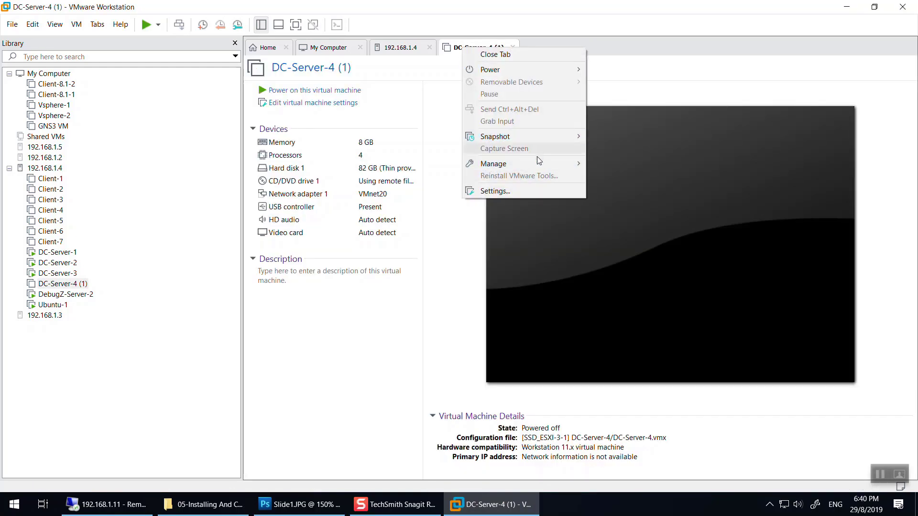
{"action": "mouse_move", "coordinate": [526, 163]}
{"action": "left_click", "coordinate": [629, 231]}
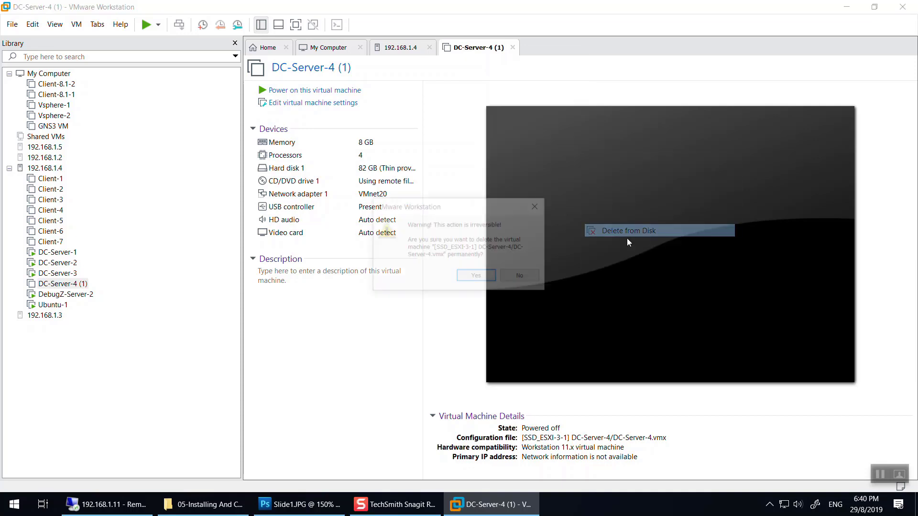
{"action": "left_click", "coordinate": [476, 275]}
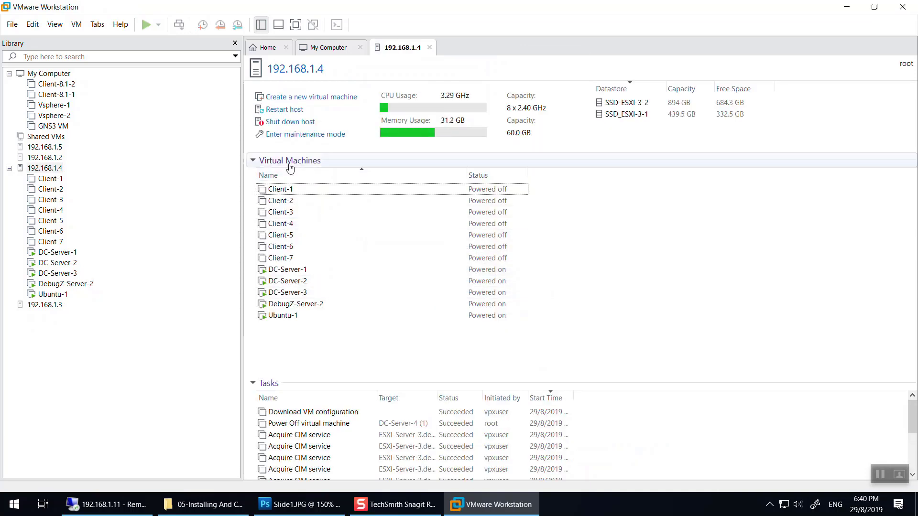
{"action": "left_click", "coordinate": [315, 98]}
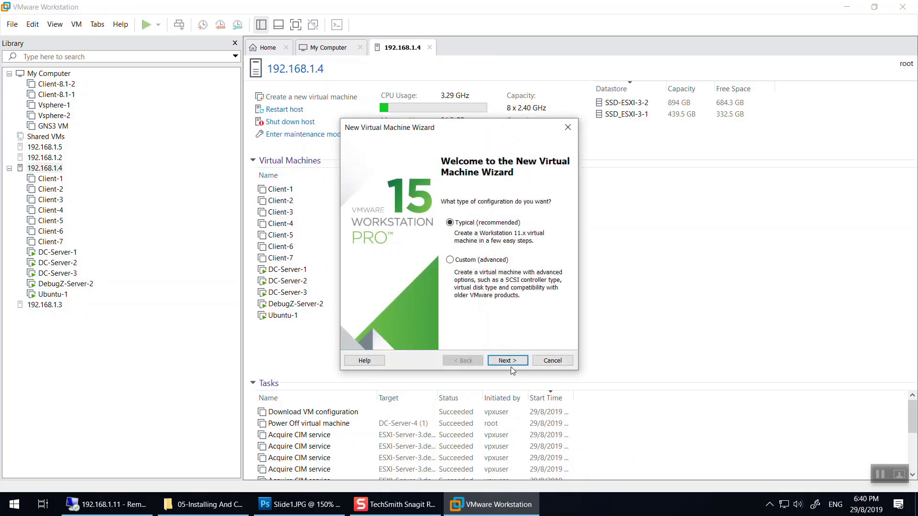
{"action": "left_click", "coordinate": [508, 361]}
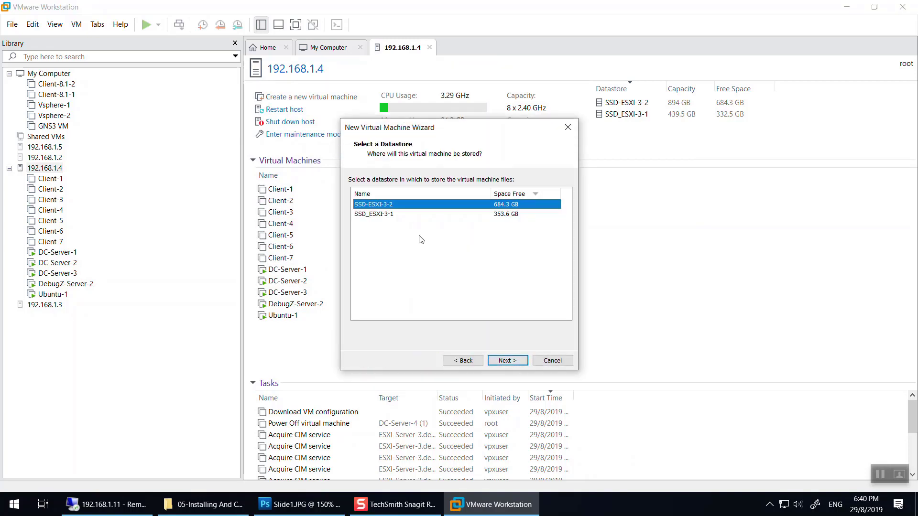
{"action": "left_click", "coordinate": [407, 216]}
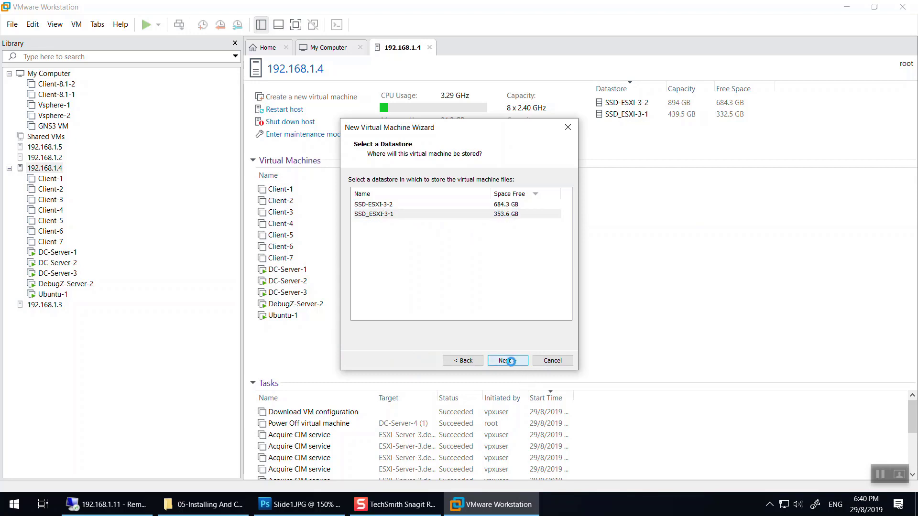
{"action": "left_click", "coordinate": [507, 360]}
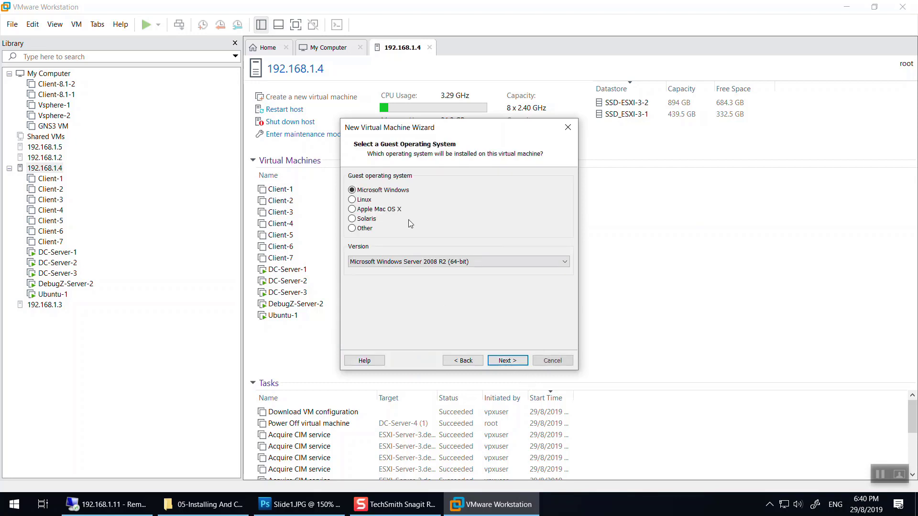
{"action": "left_click", "coordinate": [446, 264]}
{"action": "left_click", "coordinate": [440, 276]}
{"action": "left_click", "coordinate": [507, 361]}
{"action": "type", "text": "DC-Server-4"}
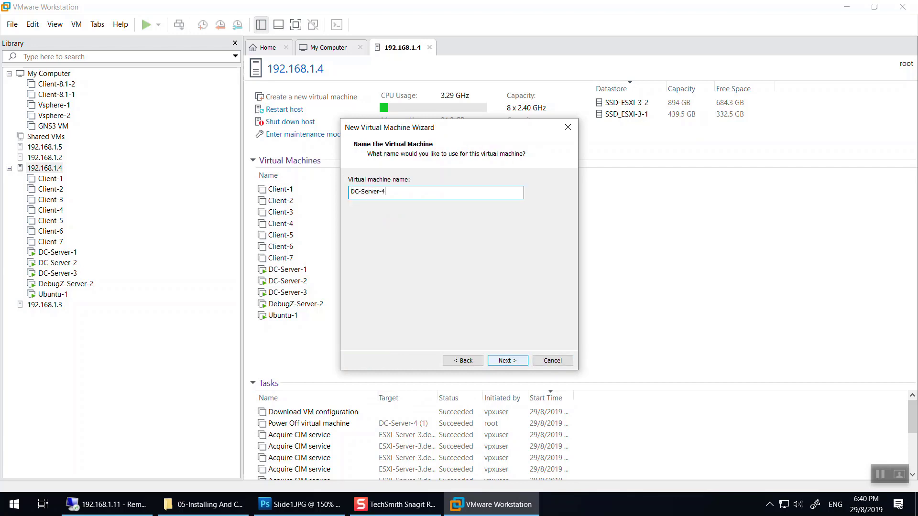
{"action": "left_click", "coordinate": [557, 363]}
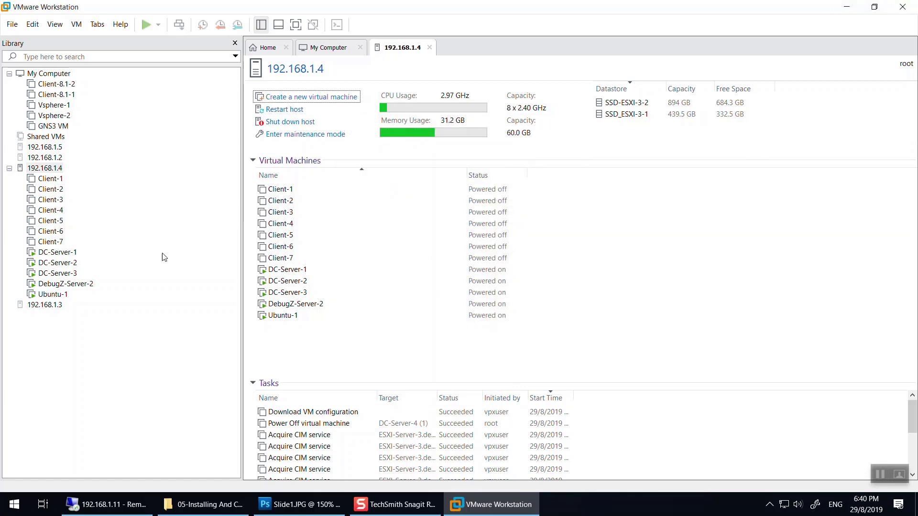
Launch vSphere Client from the desktop and log in to ESXi host 192.168.1.4.
{"action": "left_click", "coordinate": [848, 7]}
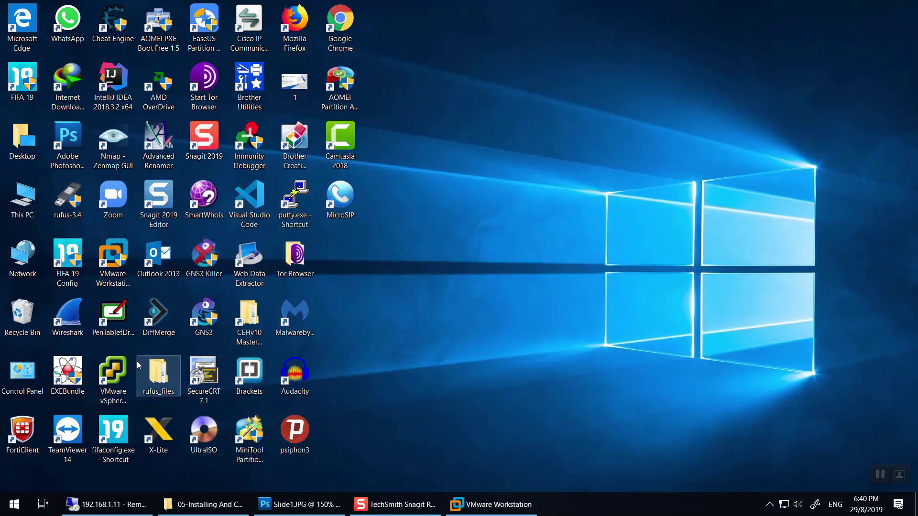
{"action": "left_click", "coordinate": [113, 373]}
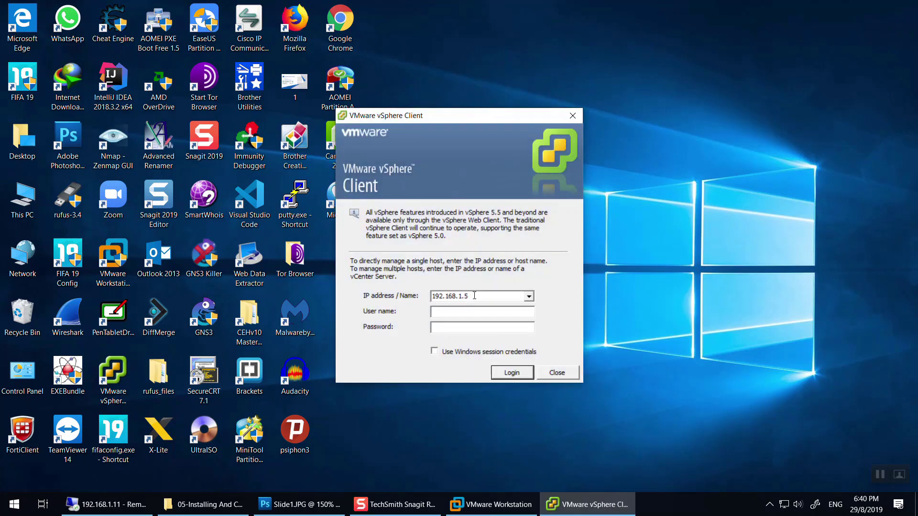
{"action": "left_click", "coordinate": [476, 295]}
{"action": "left_click", "coordinate": [471, 312]}
{"action": "key", "text": "Return"}
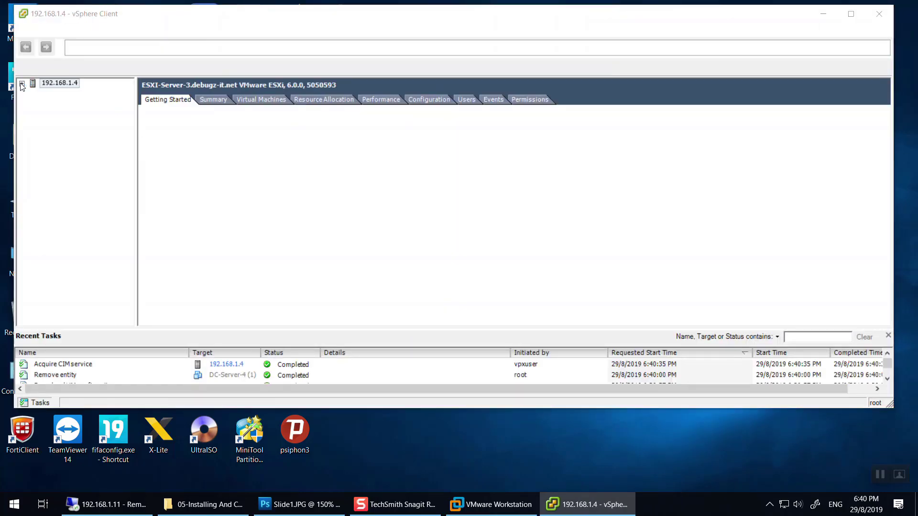
Dismiss the vCenter warning and show host 192.168.1.4's storage datastores.
{"action": "left_click", "coordinate": [545, 298]}
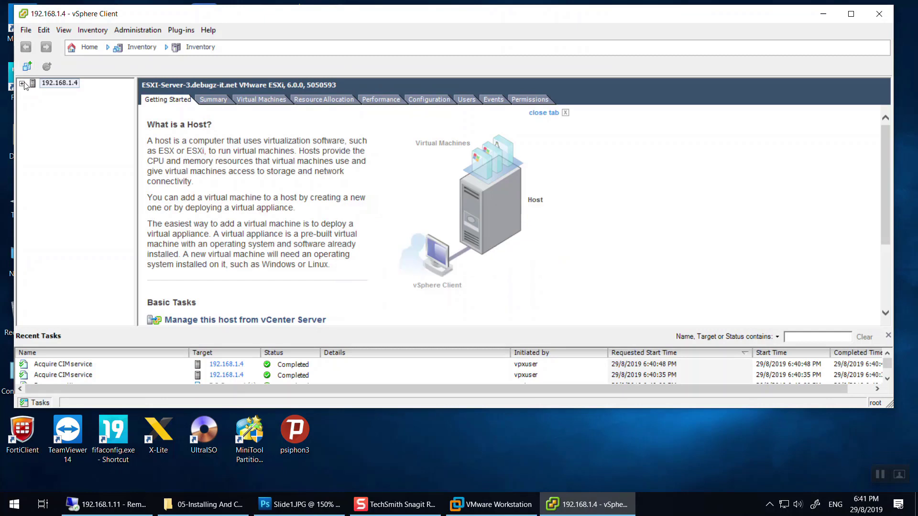
{"action": "left_click", "coordinate": [22, 83]}
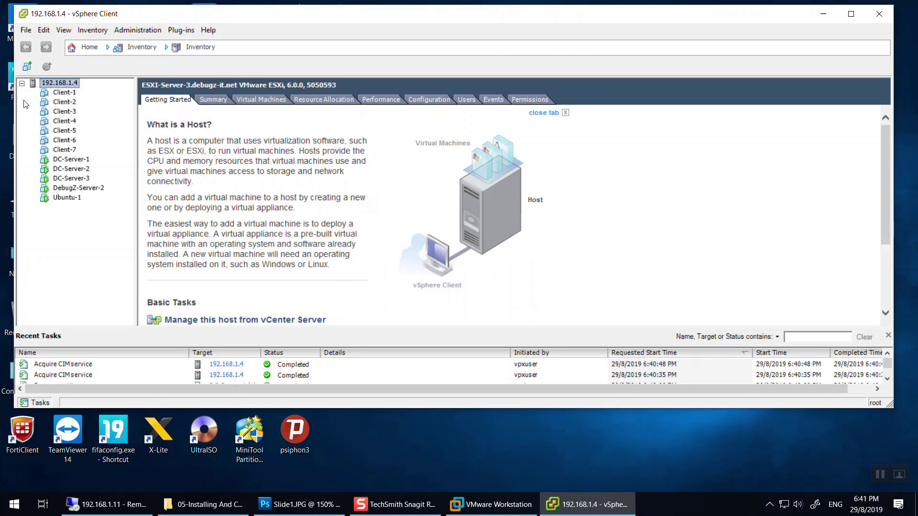
{"action": "left_click", "coordinate": [62, 188]}
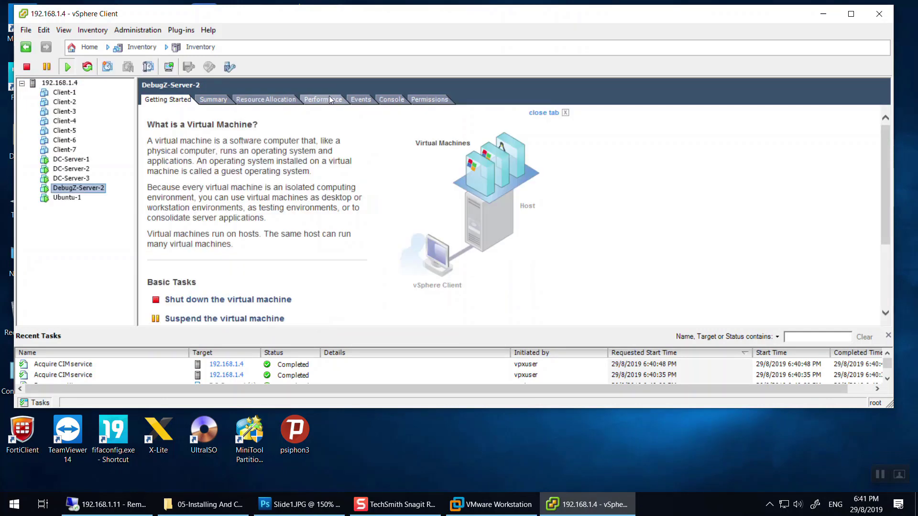
{"action": "left_click", "coordinate": [58, 84]}
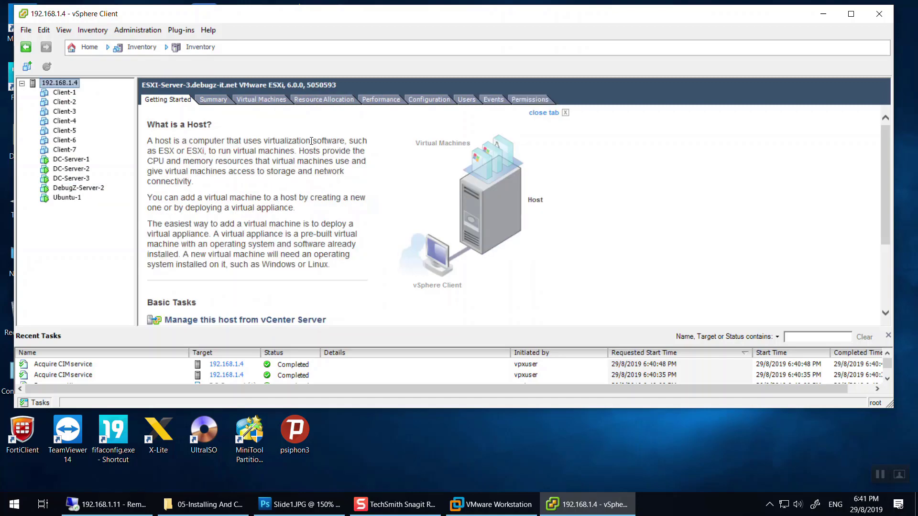
{"action": "left_click", "coordinate": [428, 99]}
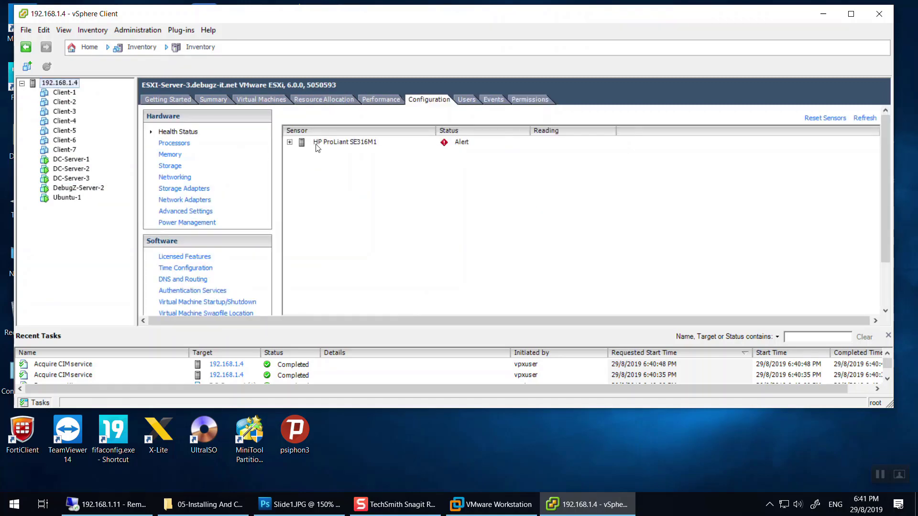
{"action": "left_click", "coordinate": [169, 168]}
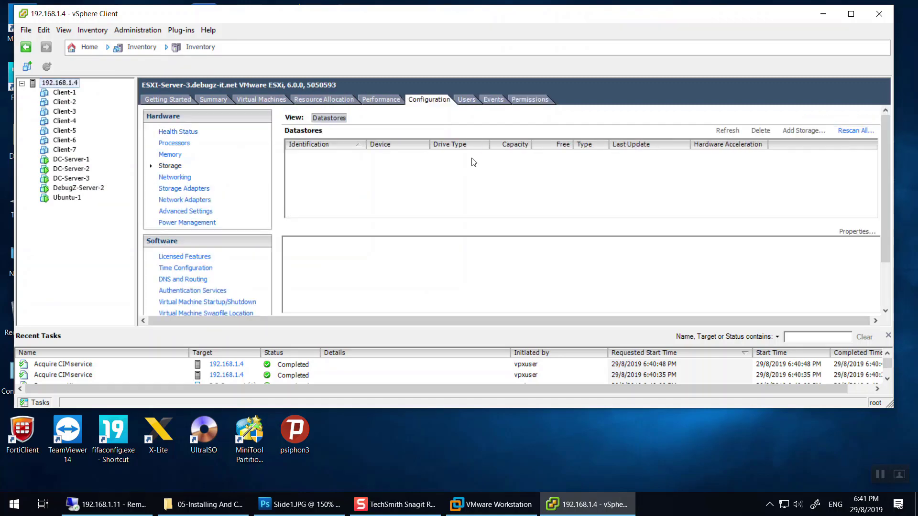
Browse datastore SSD_ESXI-3-1, then open the SSD-ESXI-3-2 datastore browser.
{"action": "right_click", "coordinate": [436, 168]}
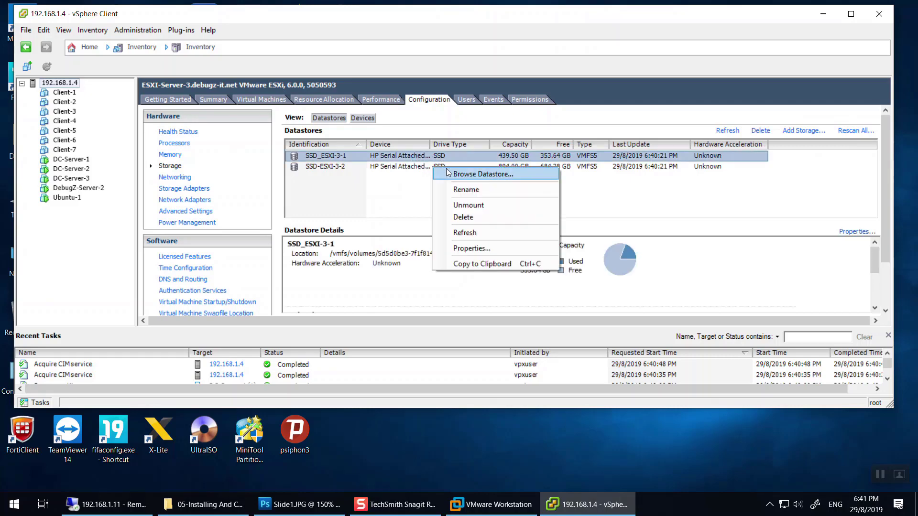
{"action": "left_click", "coordinate": [447, 173]}
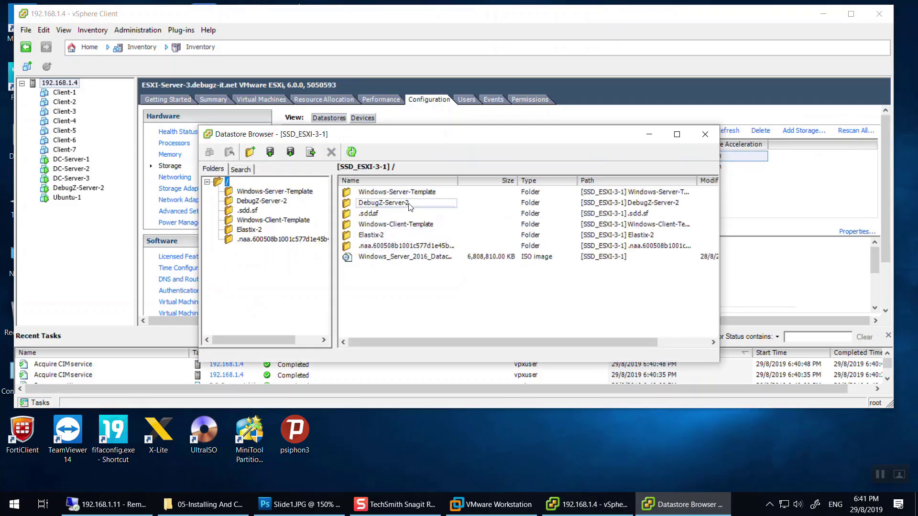
{"action": "left_click", "coordinate": [701, 136]}
{"action": "left_click", "coordinate": [522, 169]}
{"action": "right_click", "coordinate": [522, 169]}
{"action": "left_click", "coordinate": [545, 174]}
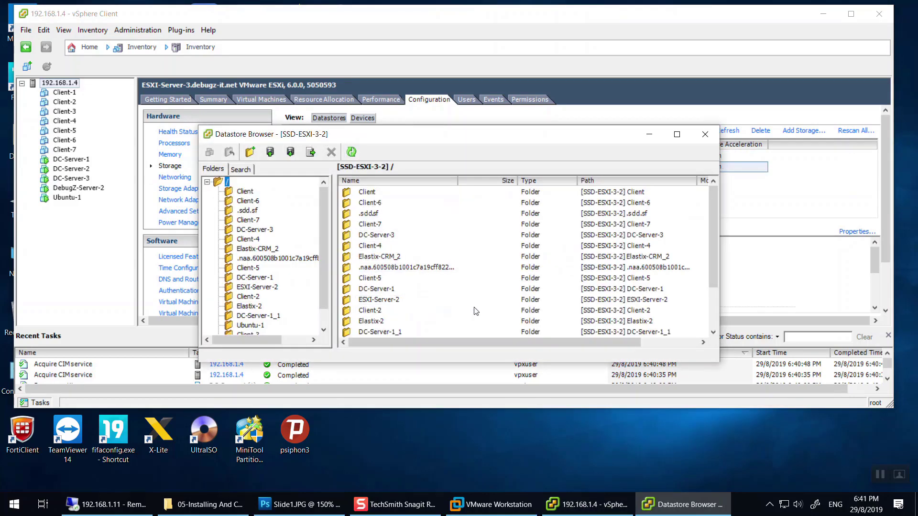
{"action": "scroll", "coordinate": [476, 311], "scroll_direction": "down", "scroll_amount": 2}
Inspect the DC-Server-4 folder's files in SSD-ESXI-3-2, then return to the top level.
{"action": "left_click", "coordinate": [417, 313]}
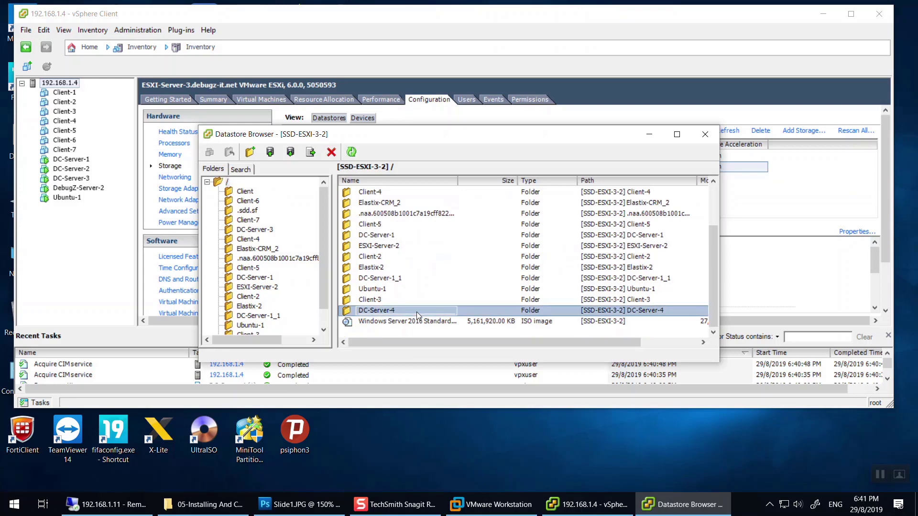
{"action": "left_click", "coordinate": [417, 313]}
{"action": "key", "text": "Return"}
{"action": "double_click", "coordinate": [433, 308]}
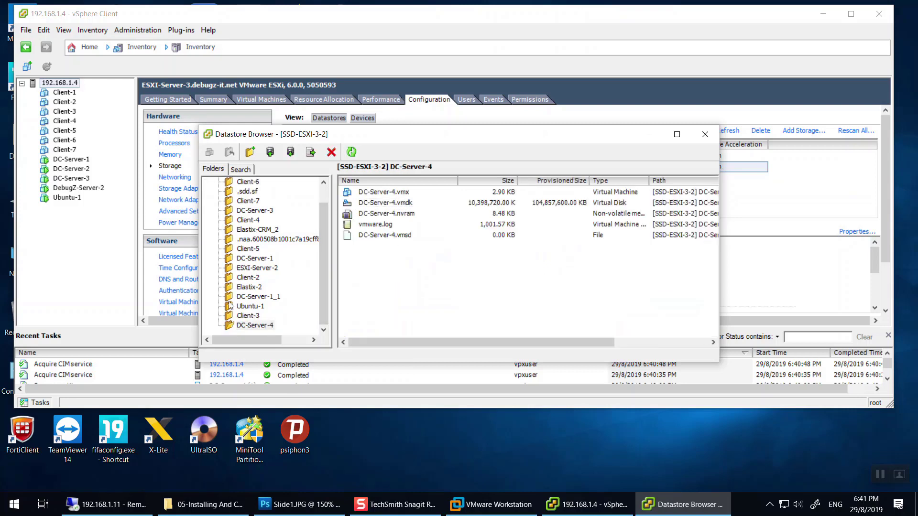
{"action": "scroll", "coordinate": [256, 257], "scroll_direction": "up", "scroll_amount": 1}
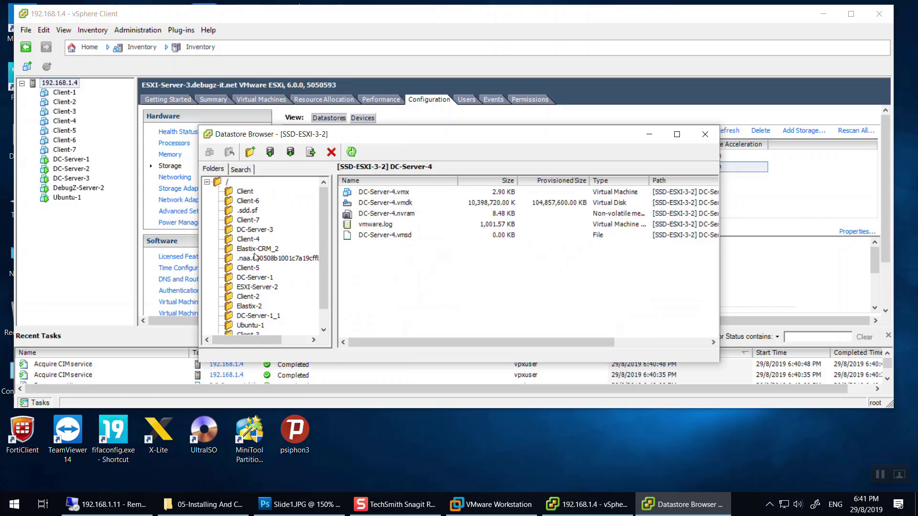
{"action": "left_click", "coordinate": [228, 183]}
Delete the DC-Server-4 folder from disk and close the datastore browser.
{"action": "right_click", "coordinate": [391, 316]}
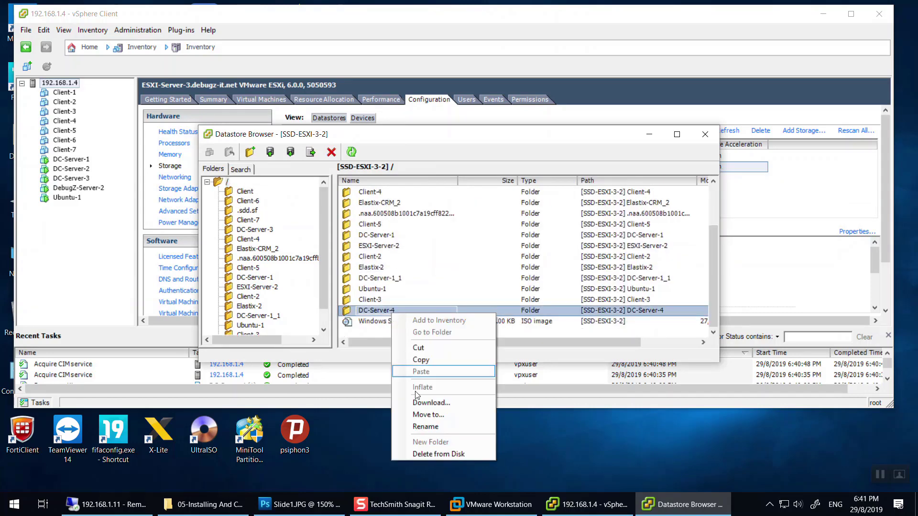
{"action": "left_click", "coordinate": [434, 454]}
{"action": "left_click", "coordinate": [483, 326]}
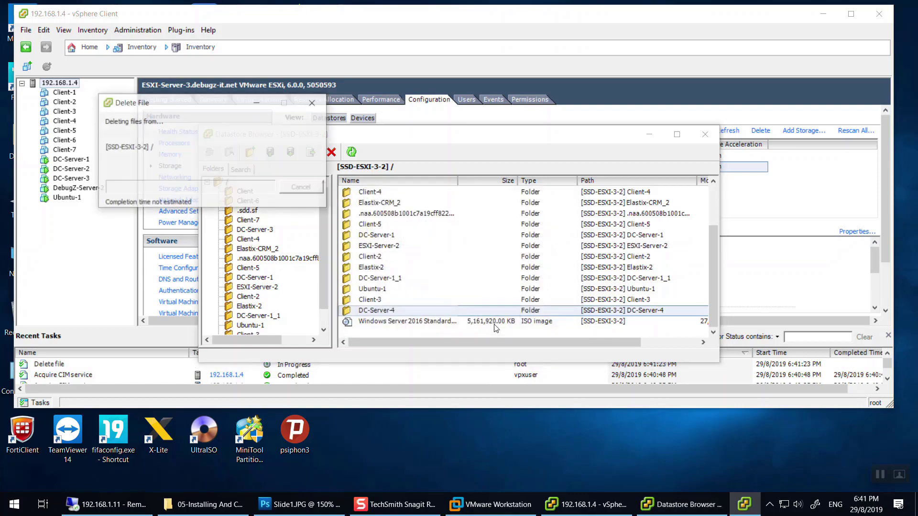
{"action": "left_click", "coordinate": [705, 134]}
Start a Custom new VM on datastore SSD_ESXI-3-1 with Workstation 11.x compatibility.
{"action": "left_click", "coordinate": [878, 13]}
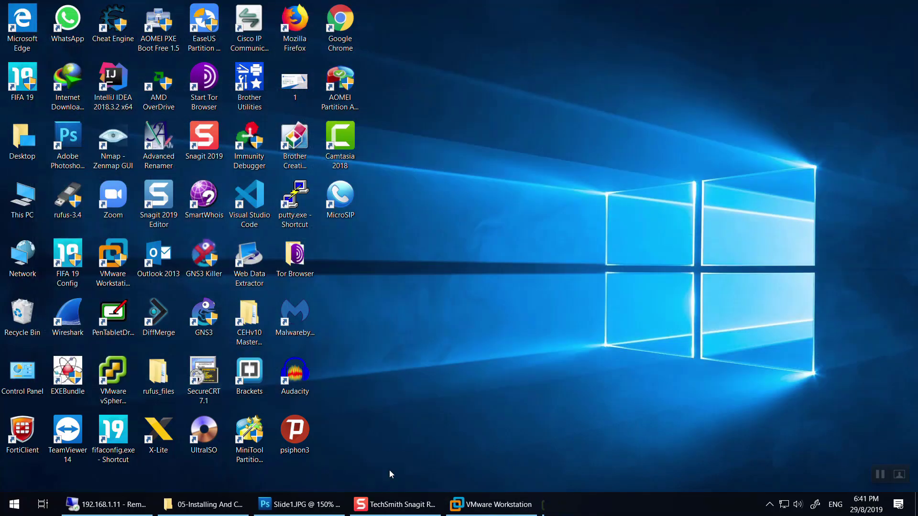
{"action": "left_click", "coordinate": [492, 504]}
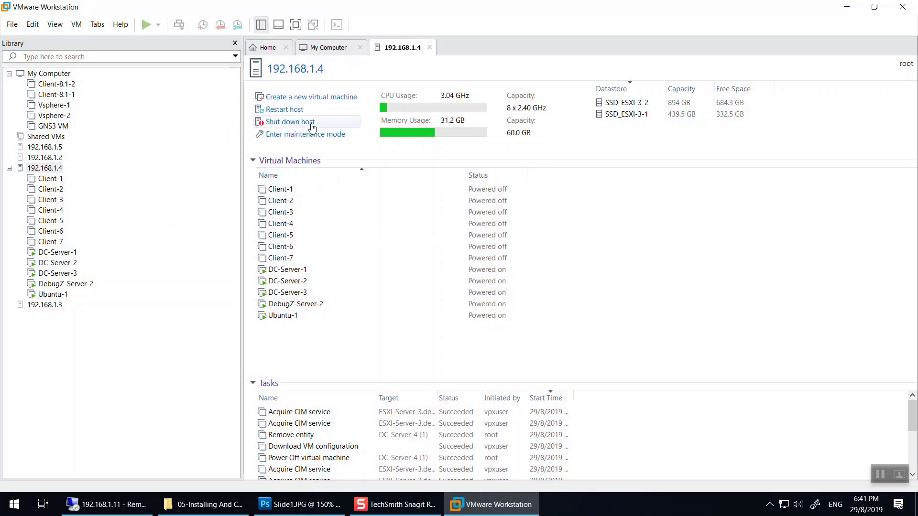
{"action": "left_click", "coordinate": [300, 96]}
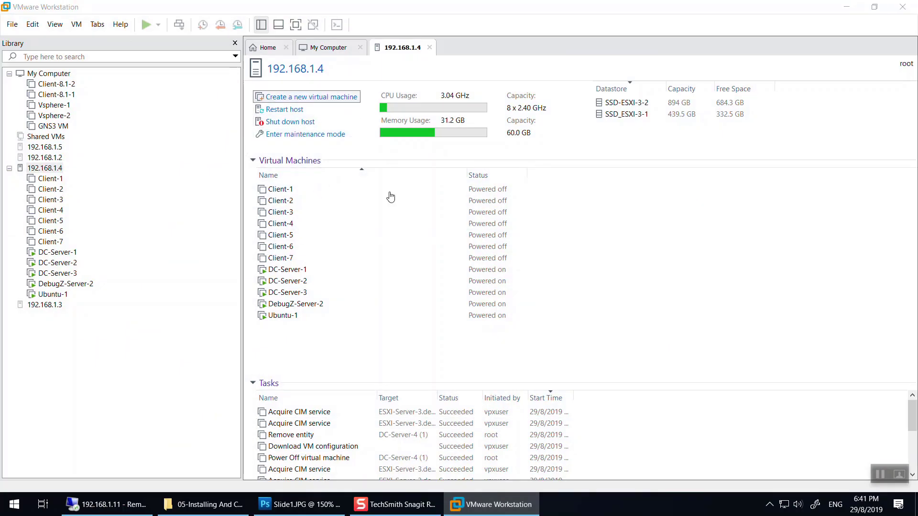
{"action": "left_click", "coordinate": [478, 261]}
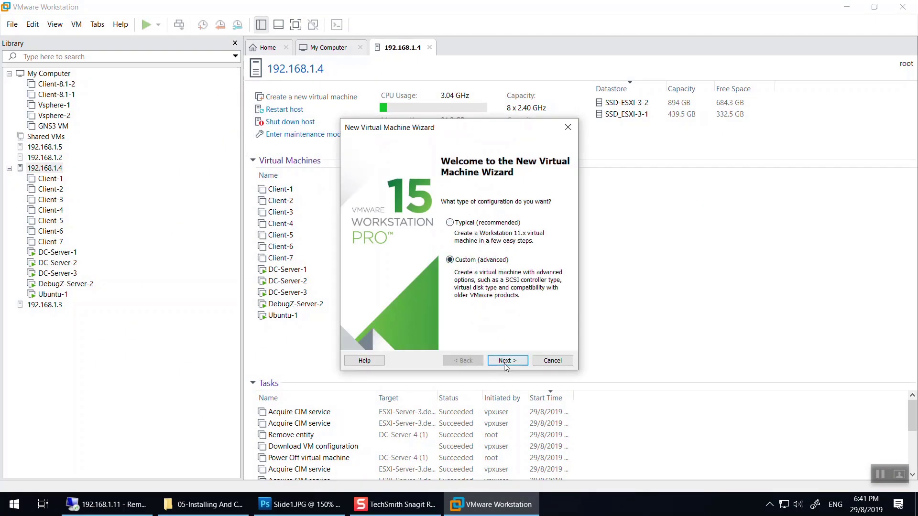
{"action": "left_click", "coordinate": [503, 363]}
{"action": "left_click", "coordinate": [497, 359]}
{"action": "left_click", "coordinate": [487, 214]}
{"action": "left_click", "coordinate": [500, 359]}
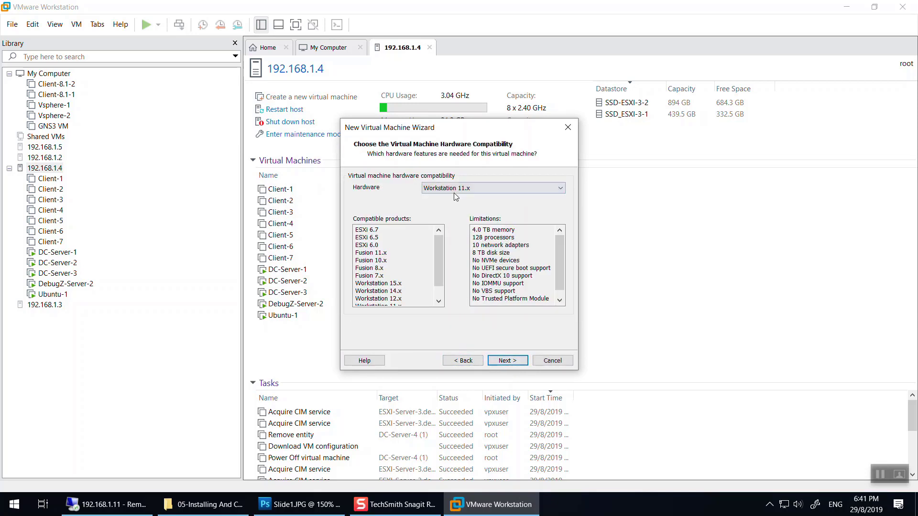
{"action": "left_click", "coordinate": [499, 363]}
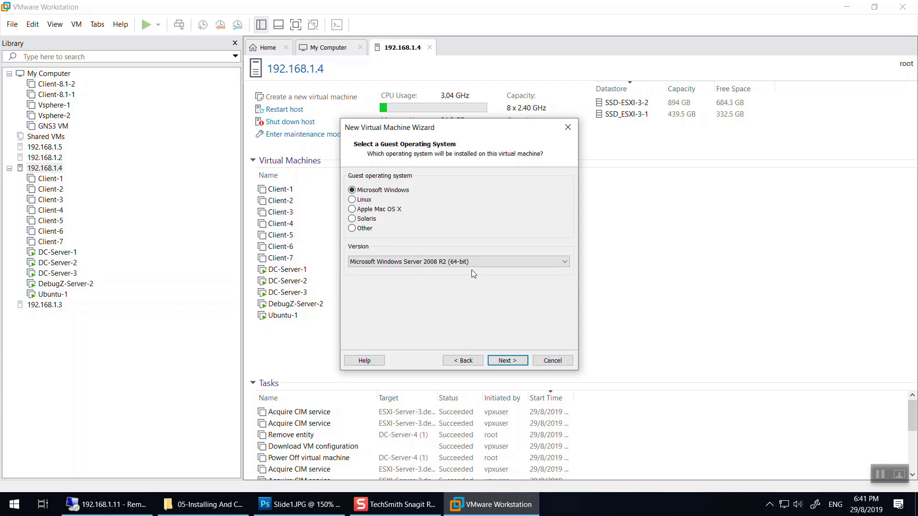
Choose Windows Server 2016 (64-bit) as guest OS and name the VM DC-Server-4.
{"action": "left_click", "coordinate": [444, 266]}
{"action": "left_click", "coordinate": [443, 271]}
{"action": "left_click", "coordinate": [444, 265]}
{"action": "left_click", "coordinate": [449, 271]}
{"action": "left_click", "coordinate": [508, 361]}
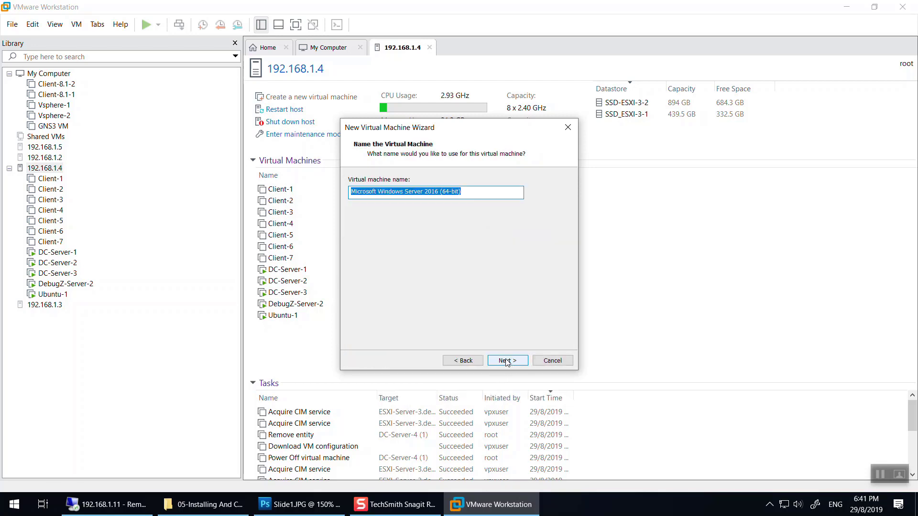
{"action": "type", "text": "DC-Server-4"}
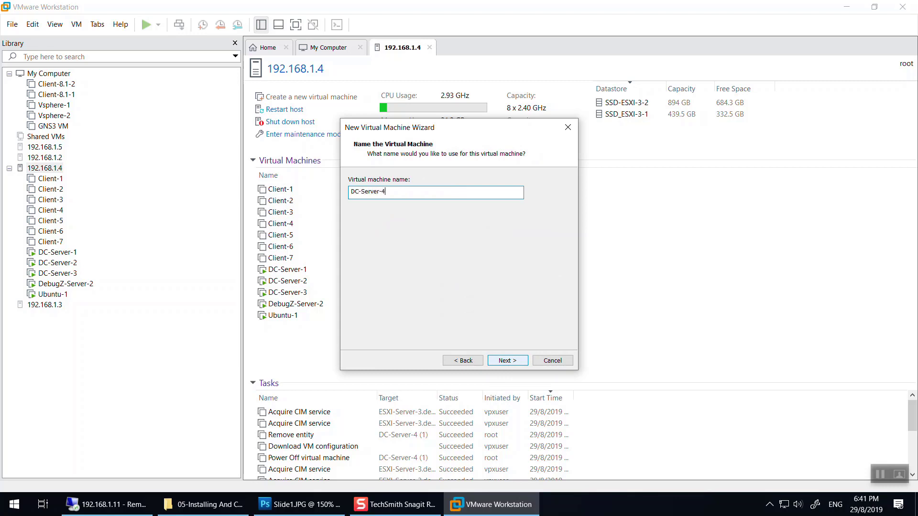
{"action": "left_click", "coordinate": [507, 360]}
{"action": "left_click", "coordinate": [508, 361]}
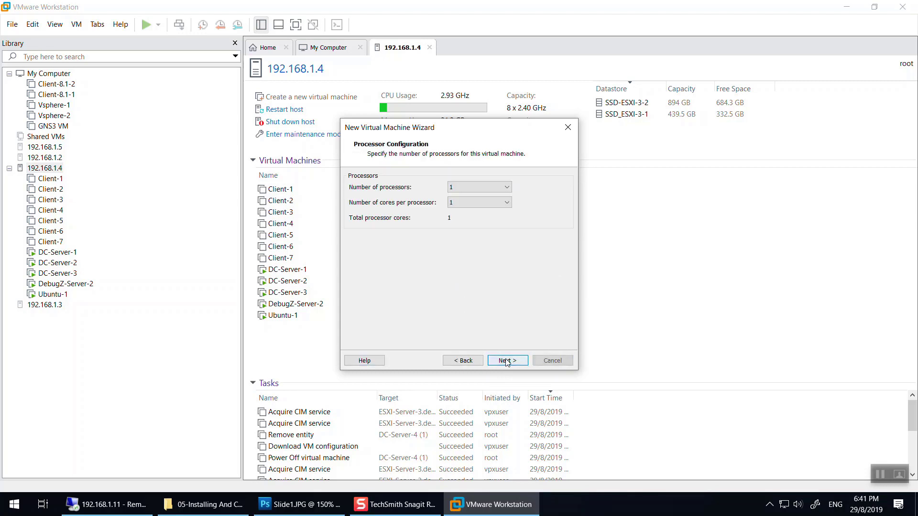
Give the VM 2 processors with 2 cores each and 4096 MB memory.
{"action": "left_click", "coordinate": [501, 186]}
{"action": "left_click", "coordinate": [454, 212]}
{"action": "left_click", "coordinate": [471, 187]}
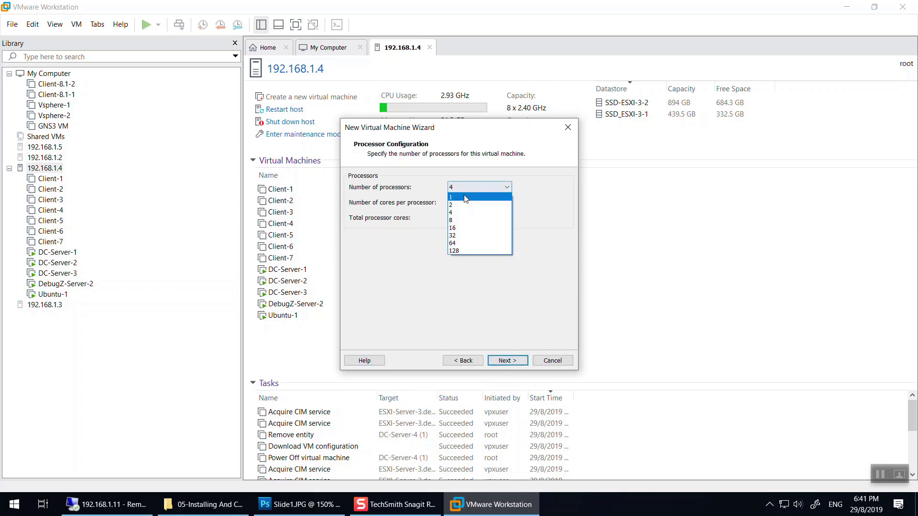
{"action": "left_click", "coordinate": [461, 207]}
{"action": "left_click", "coordinate": [478, 202]}
{"action": "left_click", "coordinate": [456, 220]}
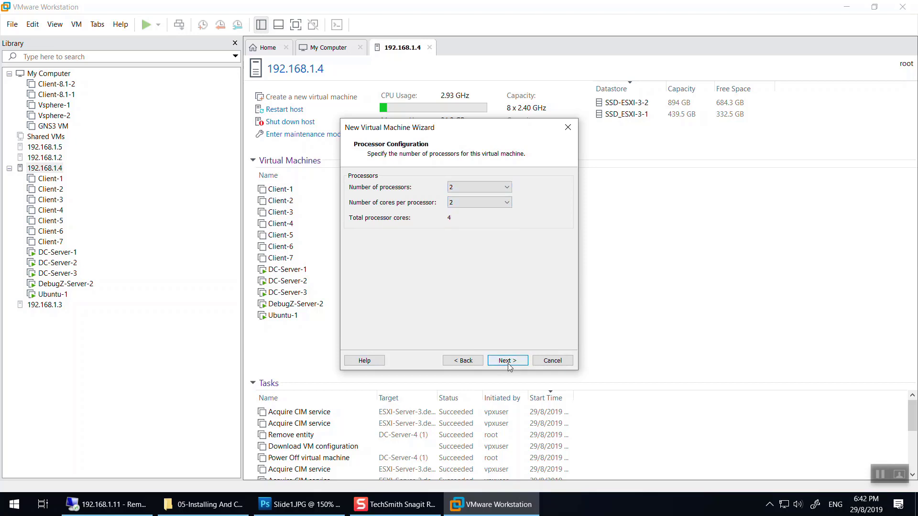
{"action": "left_click", "coordinate": [507, 360]}
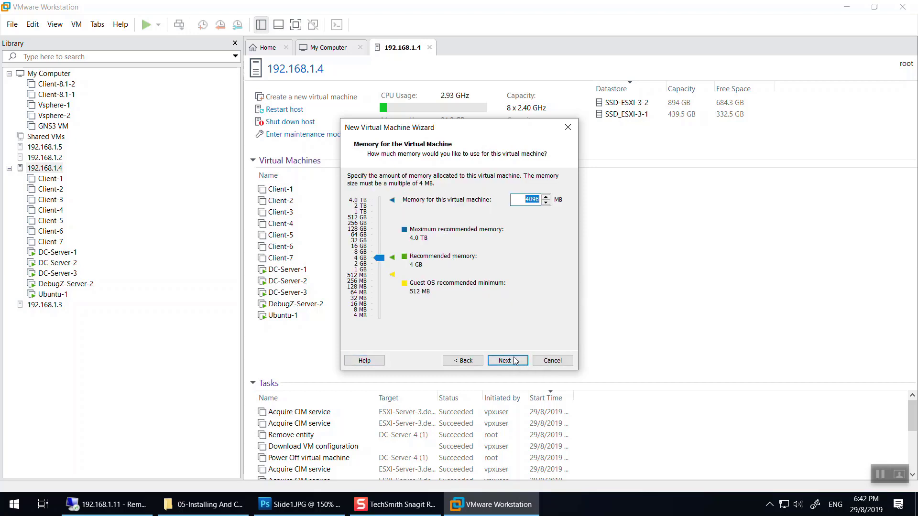
{"action": "left_click", "coordinate": [524, 365]}
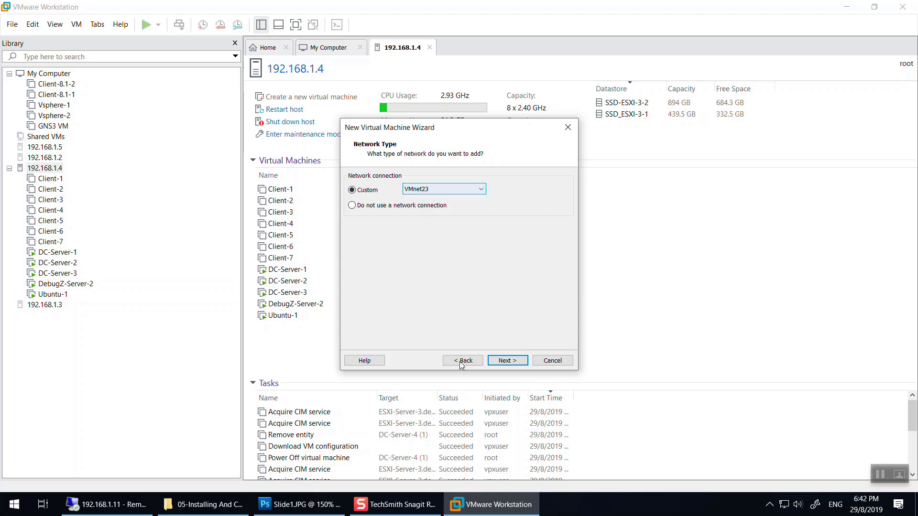
Keep VMnet23 and LSI Logic SAS, and create a new 82 GB virtual disk.
{"action": "left_click", "coordinate": [507, 362]}
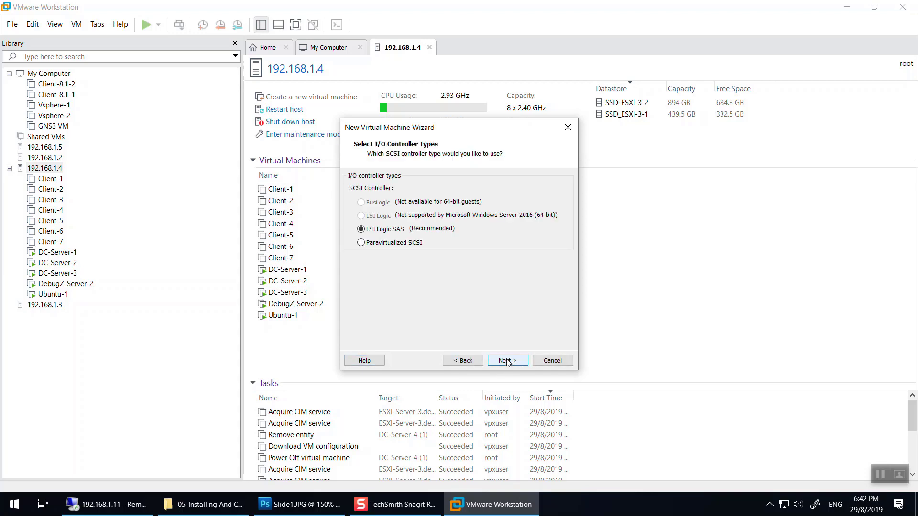
{"action": "left_click", "coordinate": [507, 361]}
{"action": "left_click", "coordinate": [507, 361]}
{"action": "left_click", "coordinate": [506, 361]}
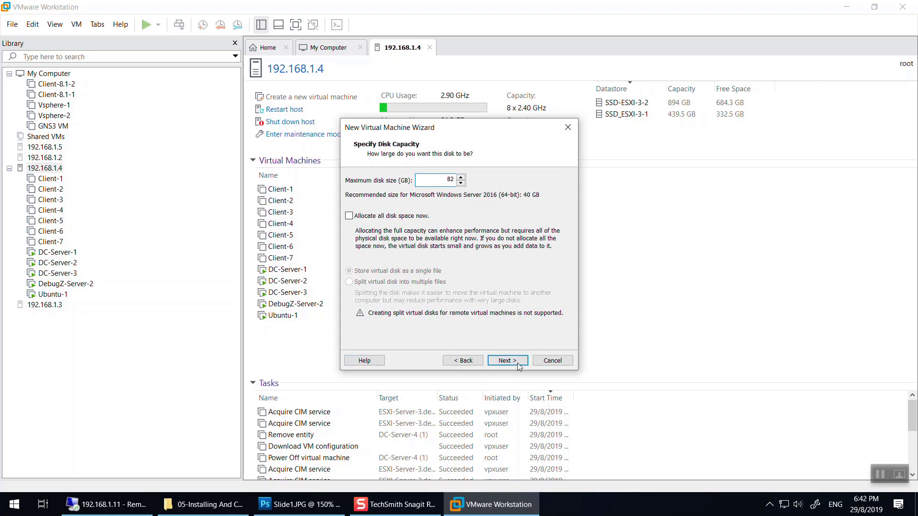
{"action": "left_click", "coordinate": [506, 360]}
From the summary, set the CD/DVD drive to use an ISO image file.
{"action": "left_click", "coordinate": [505, 361]}
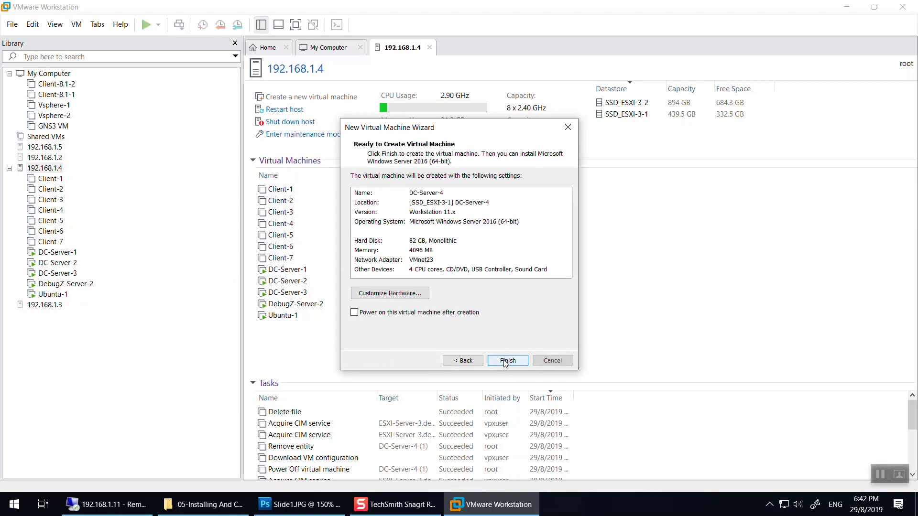
{"action": "left_click", "coordinate": [402, 293]}
{"action": "left_click", "coordinate": [337, 127]}
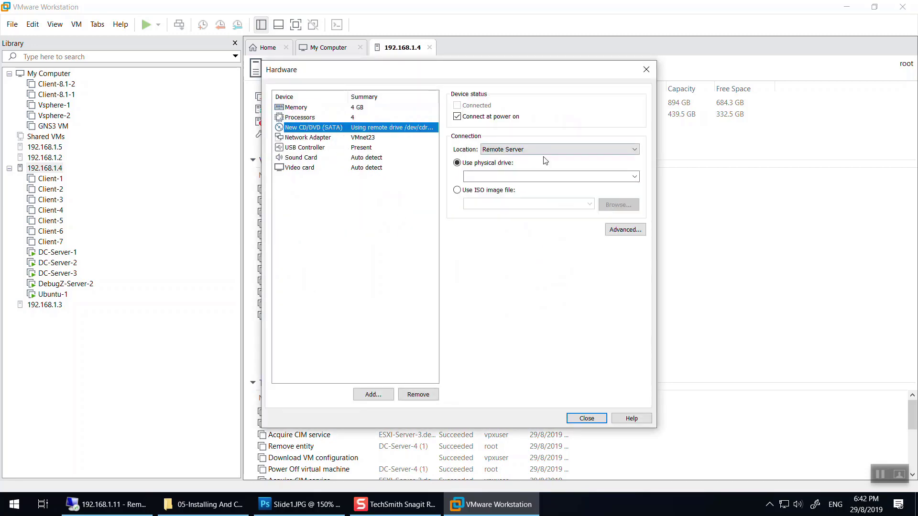
{"action": "left_click", "coordinate": [475, 191]}
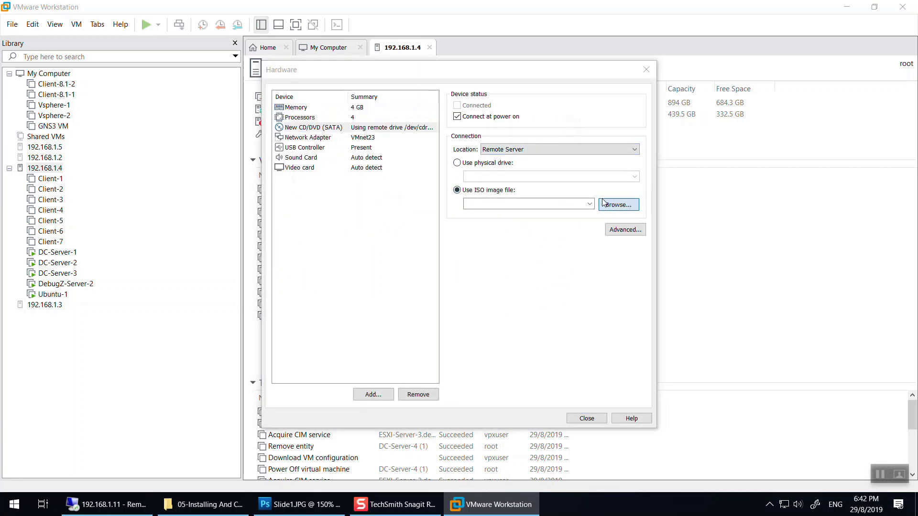
Pick the Windows Server ISO from SSD_ESXI-3-1 on ESXI-Server-3 and create the VM.
{"action": "left_click", "coordinate": [603, 203]}
{"action": "left_click", "coordinate": [416, 163]}
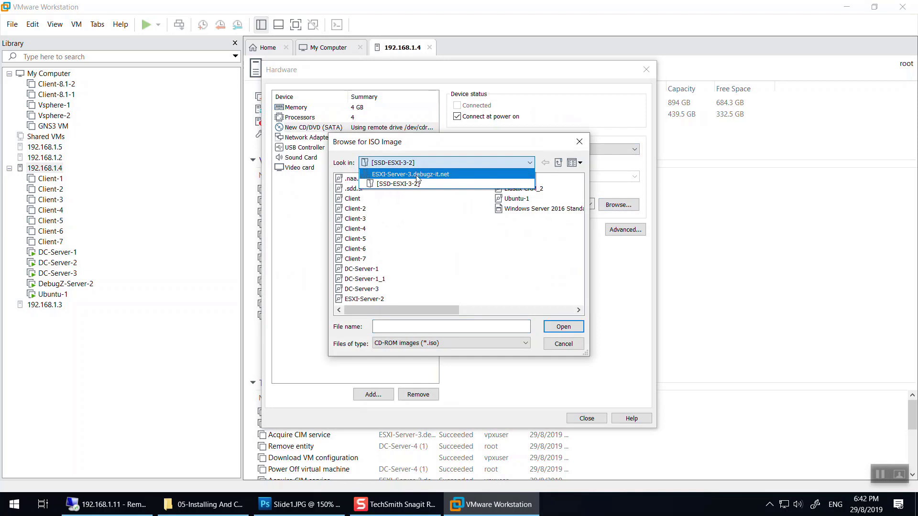
{"action": "left_click", "coordinate": [416, 176]}
{"action": "double_click", "coordinate": [383, 190]}
{"action": "double_click", "coordinate": [420, 238]}
{"action": "left_click", "coordinate": [586, 418]}
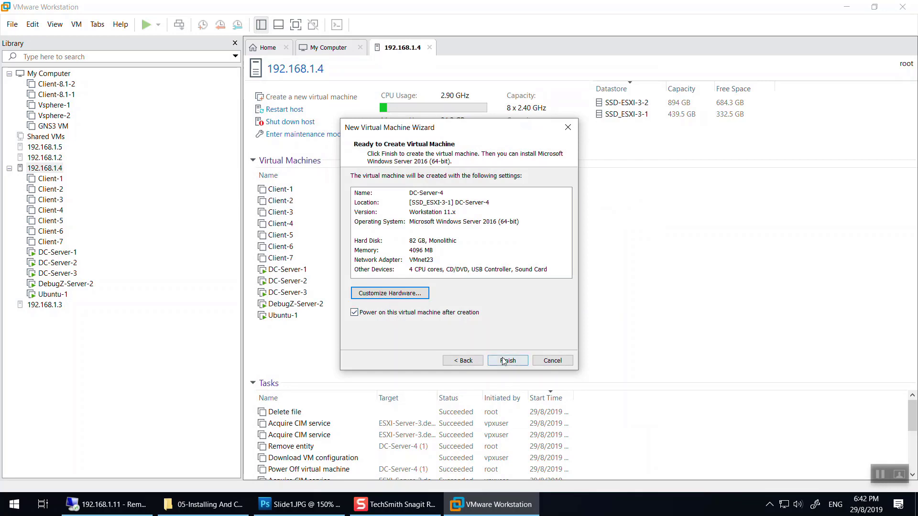
{"action": "left_click", "coordinate": [505, 361]}
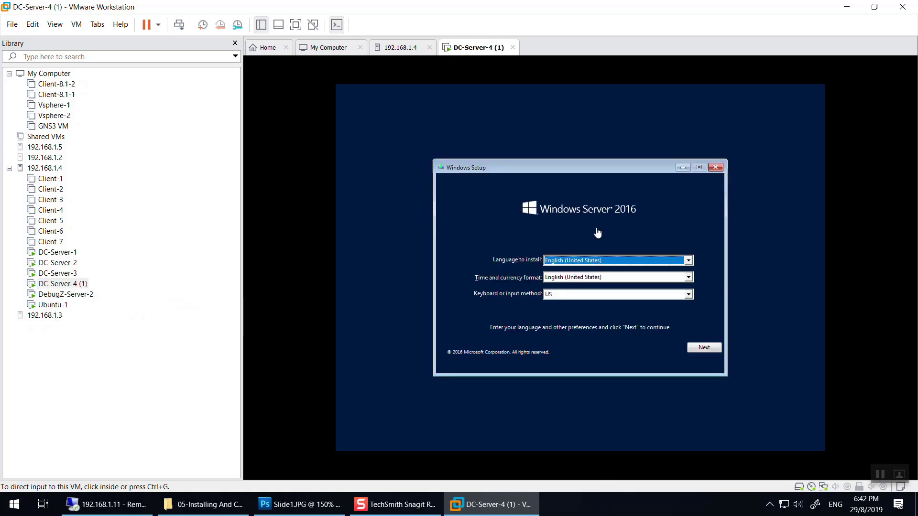
Release input from the booted DC-Server-4 VM with Ctrl+Alt and minimize Workstation.
{"action": "left_click", "coordinate": [613, 243]}
{"action": "key", "text": "ctrl+alt"}
{"action": "left_click", "coordinate": [846, 7]}
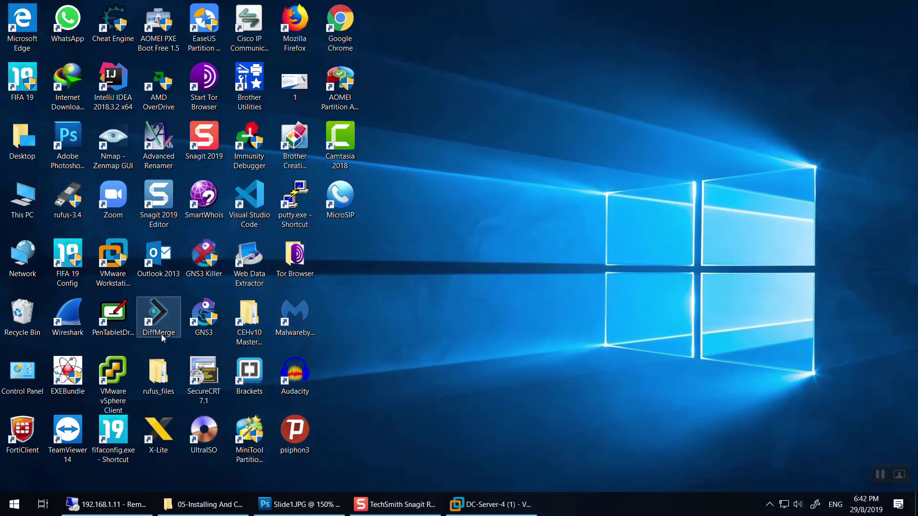
Launch vSphere Client and log in to vCenter 192.168.1.5 with the administrator credentials.
{"action": "double_click", "coordinate": [113, 380]}
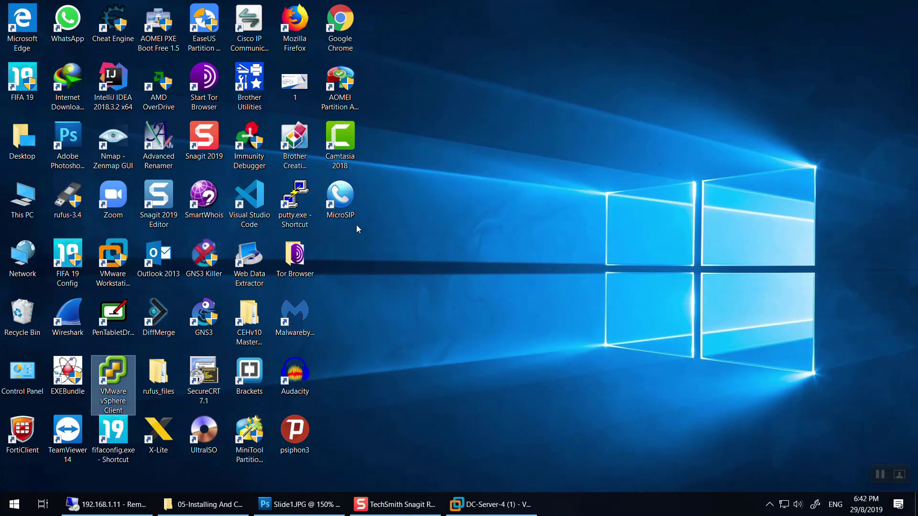
{"action": "left_click", "coordinate": [487, 295]}
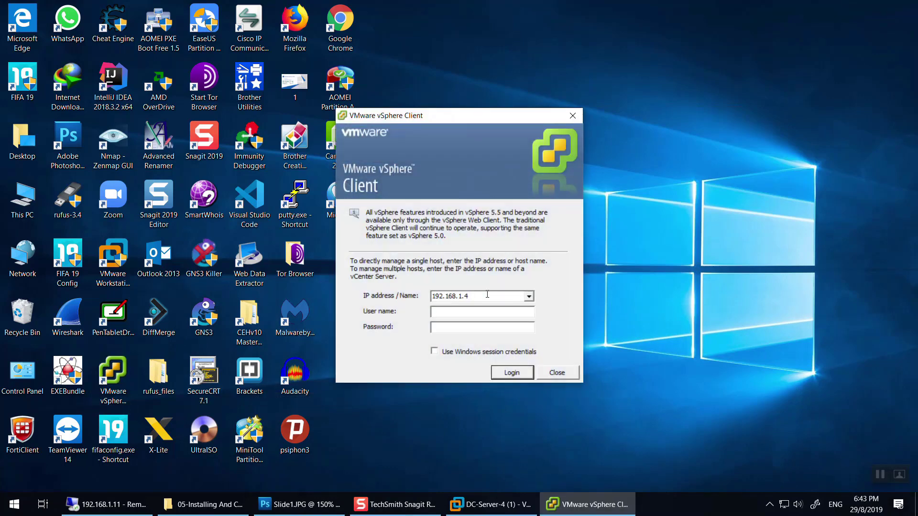
{"action": "left_click", "coordinate": [482, 312]}
{"action": "double_click", "coordinate": [466, 311]}
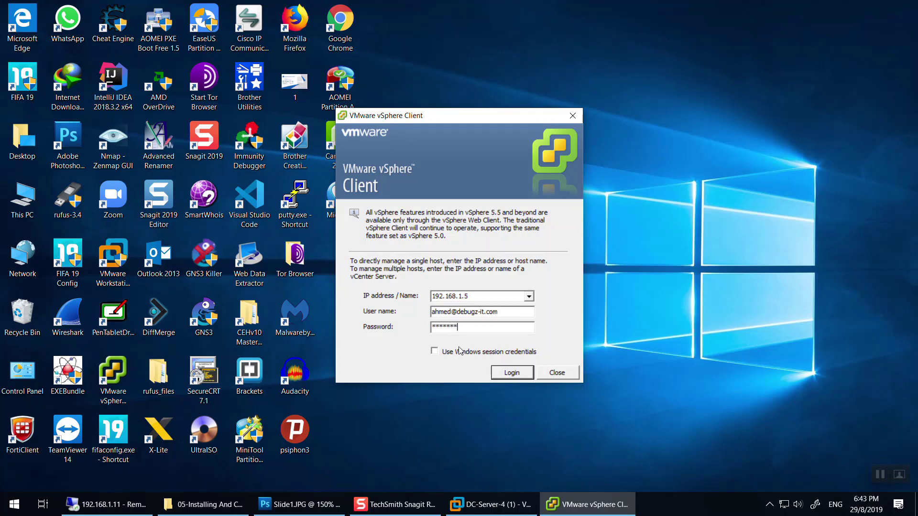
{"action": "type", "text": "net"}
{"action": "left_click", "coordinate": [511, 372]}
Rename the Library entry 'DC-Server-4 (1)' to 'DC-Server-4' by removing the suffix.
{"action": "left_click", "coordinate": [485, 509]}
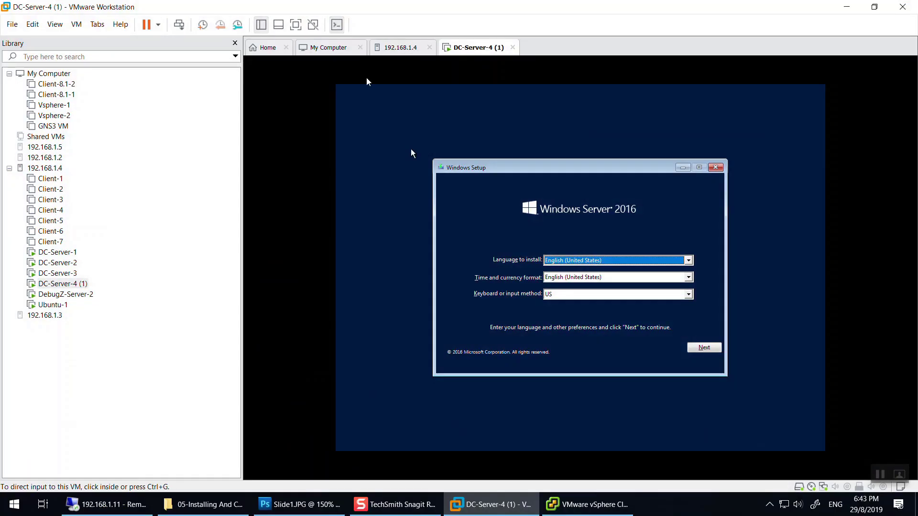
{"action": "left_click", "coordinate": [86, 286]}
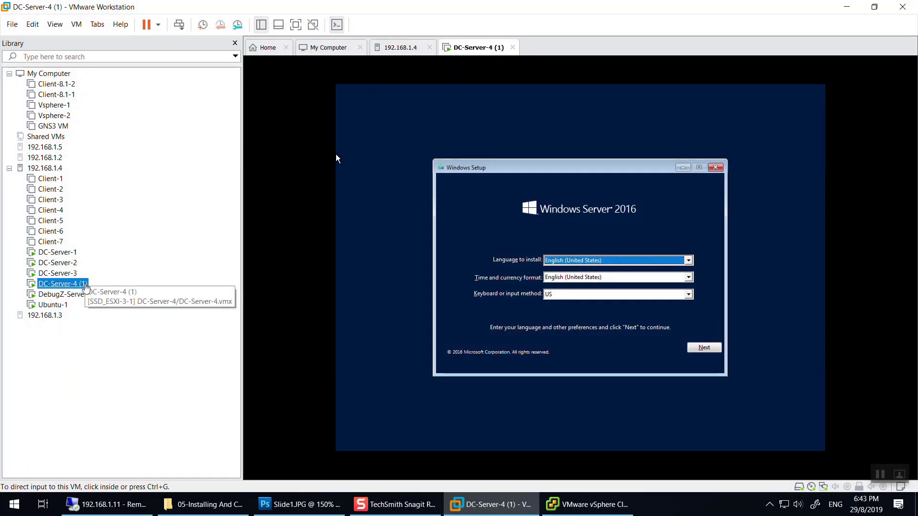
{"action": "left_click", "coordinate": [86, 286]}
{"action": "left_click", "coordinate": [89, 284]}
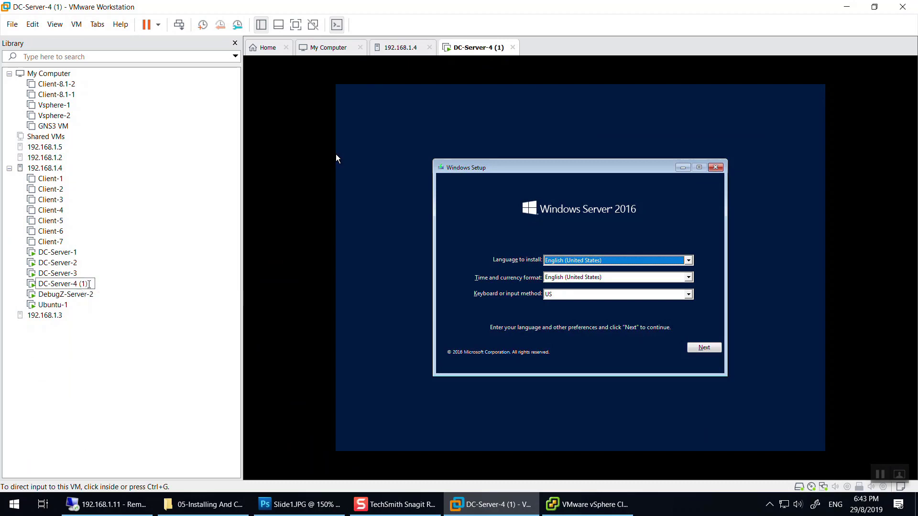
{"action": "key", "text": "Return"}
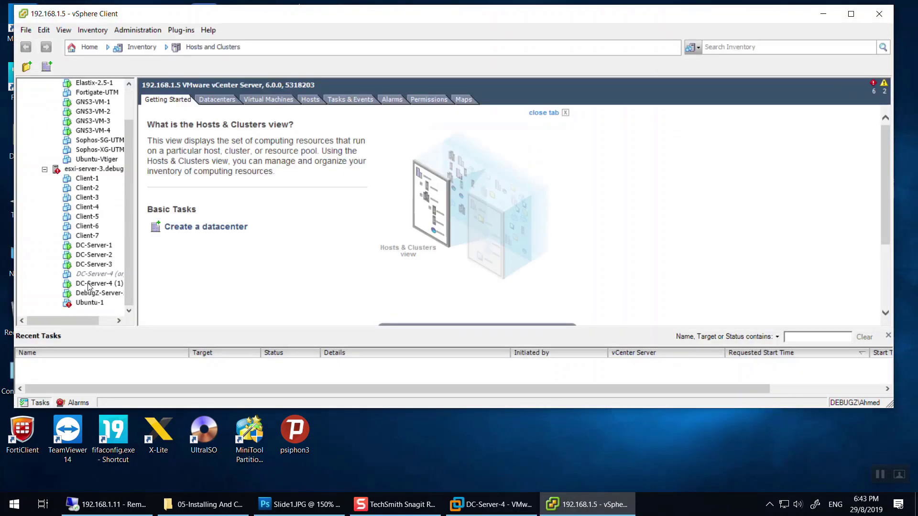
Remove the orphaned DC-Server-4 from the vCenter inventory.
{"action": "left_click_drag", "start_coordinate": [140, 272], "coordinate": [240, 282]}
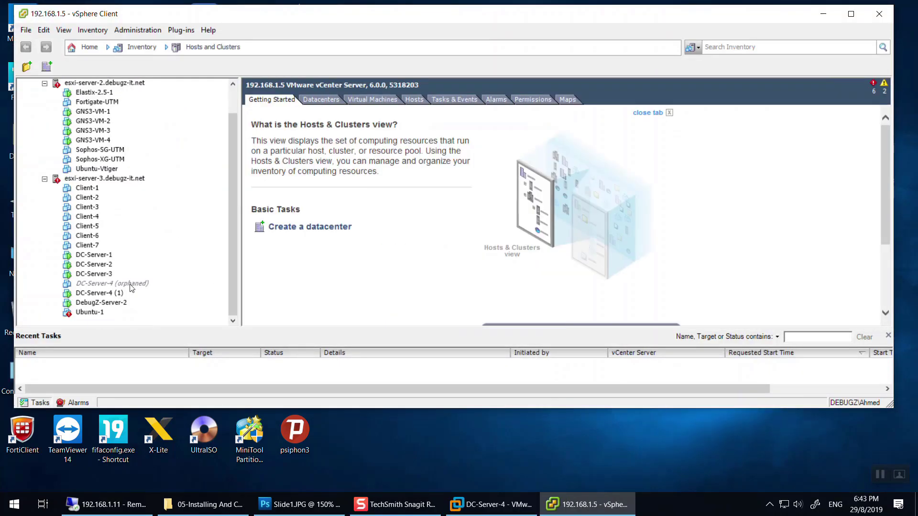
{"action": "left_click", "coordinate": [121, 286]}
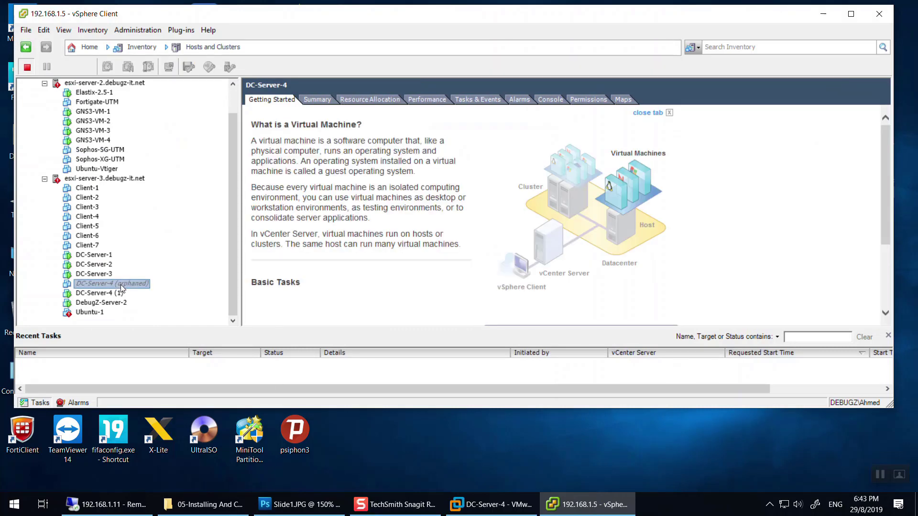
{"action": "right_click", "coordinate": [125, 286]}
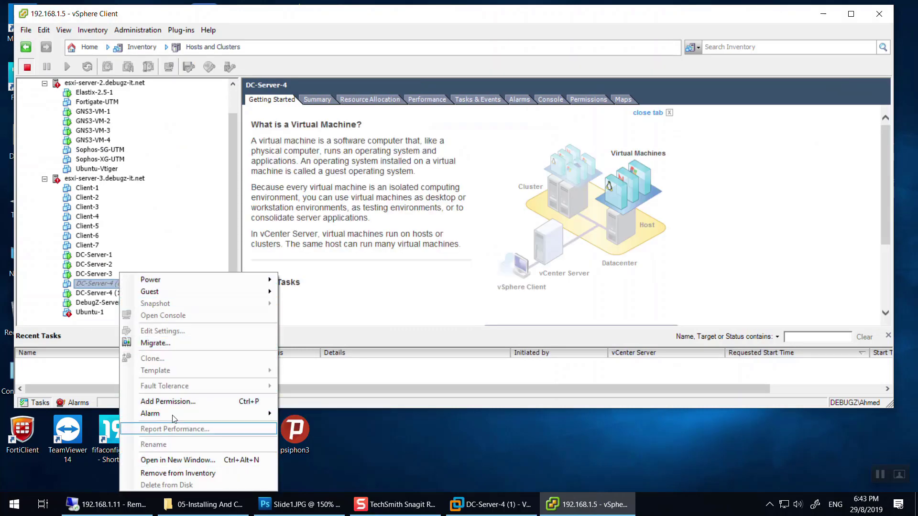
{"action": "left_click", "coordinate": [178, 473]}
{"action": "left_click", "coordinate": [489, 291]}
Rename DC-Server-4 (1) to DC-Server-4 and close vSphere Client.
{"action": "left_click", "coordinate": [101, 293]}
{"action": "left_click", "coordinate": [103, 292]}
{"action": "left_click", "coordinate": [122, 293]}
{"action": "key", "text": "BackSpace"}
{"action": "key", "text": "BackSpace"}
{"action": "key", "text": "BackSpace"}
{"action": "key", "text": "BackSpace"}
{"action": "key", "text": "Return"}
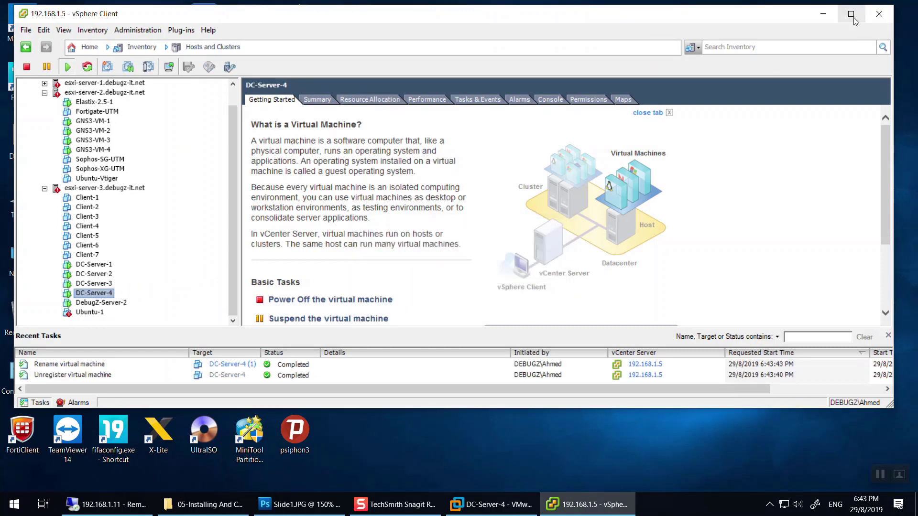
{"action": "left_click", "coordinate": [878, 13]}
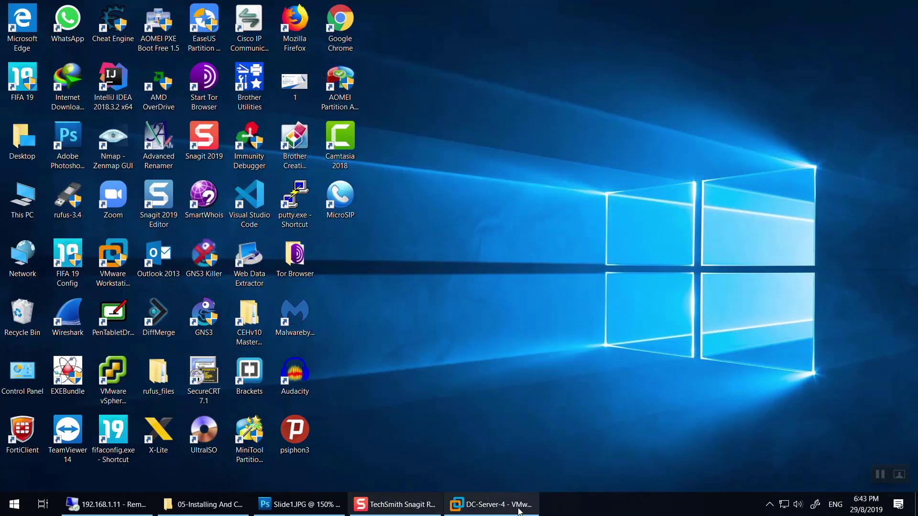
Launch Windows Server 2016 Setup on DC-Server-4 with default language and keyboard via Install now.
{"action": "left_click", "coordinate": [505, 511]}
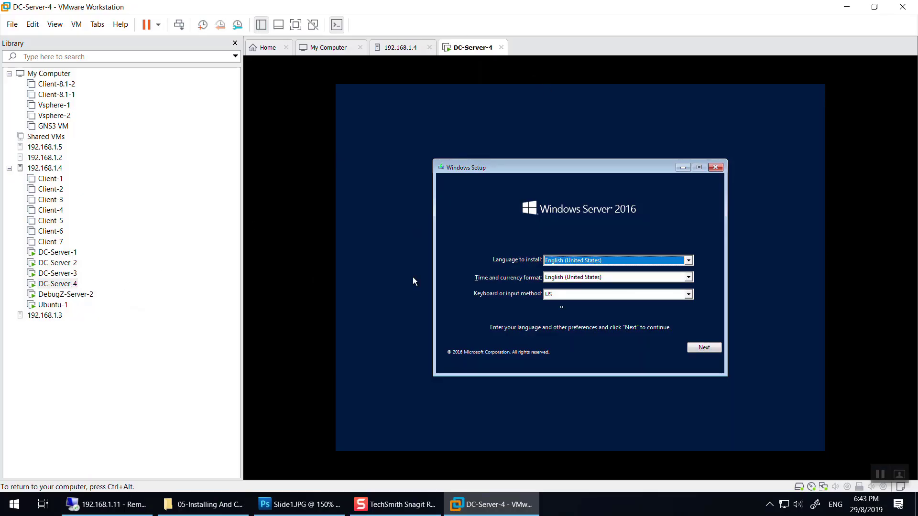
{"action": "left_click", "coordinate": [703, 353]}
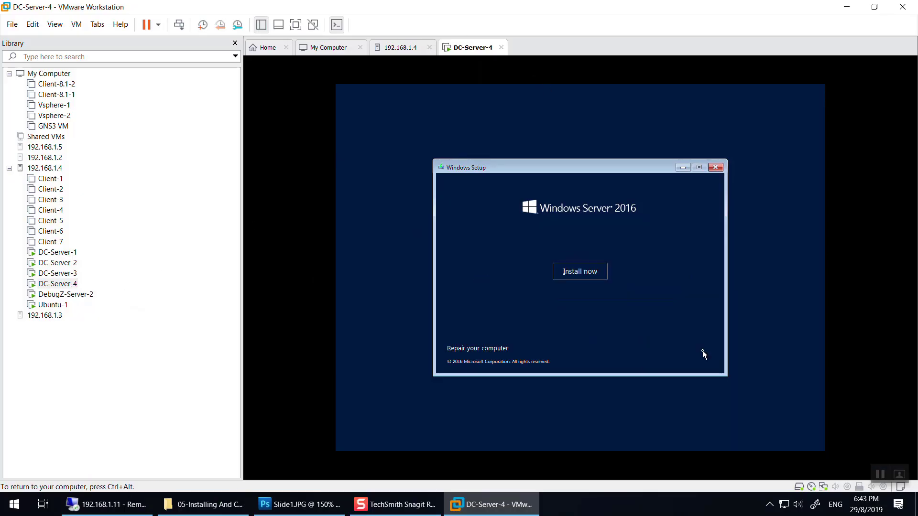
{"action": "left_click", "coordinate": [579, 275]}
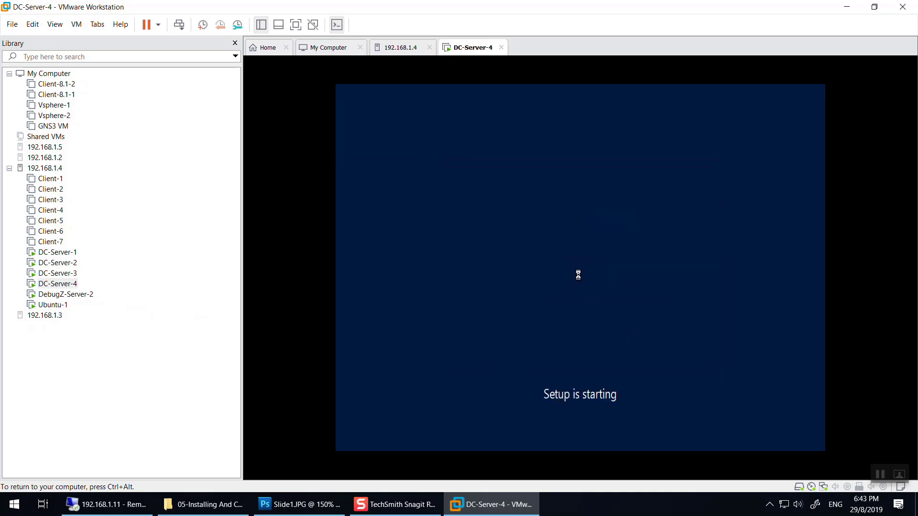
{"action": "key", "text": "ctrl+alt"}
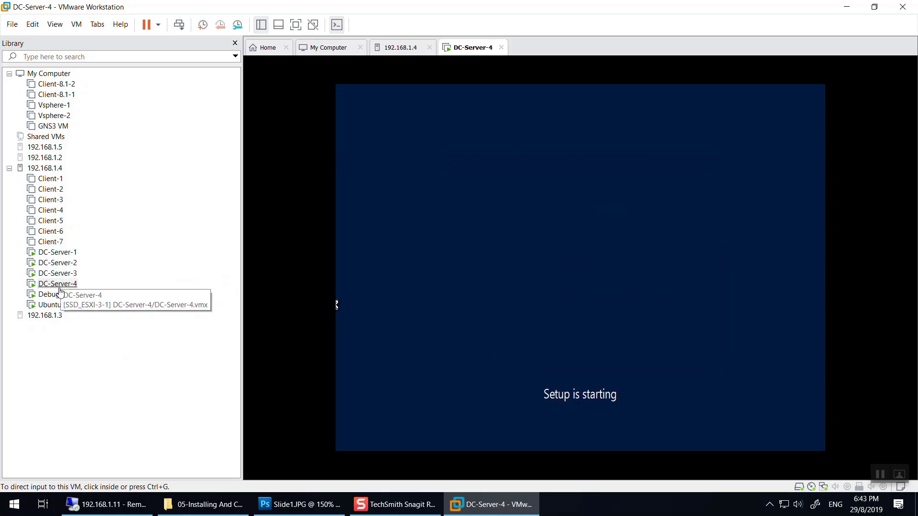
{"action": "left_click", "coordinate": [467, 271]}
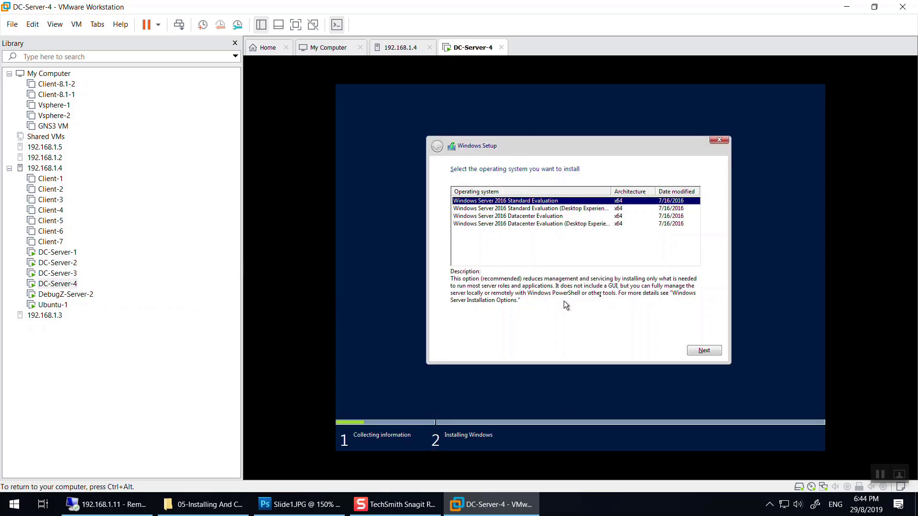
Choose Windows Server 2016 Datacenter Evaluation, accept the license, and pick Custom installation.
{"action": "left_click", "coordinate": [497, 217]}
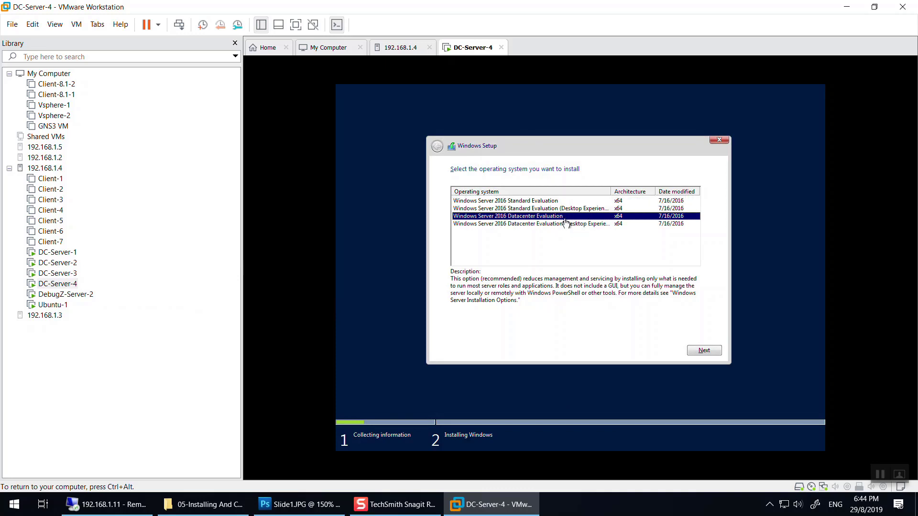
{"action": "left_click", "coordinate": [704, 351]}
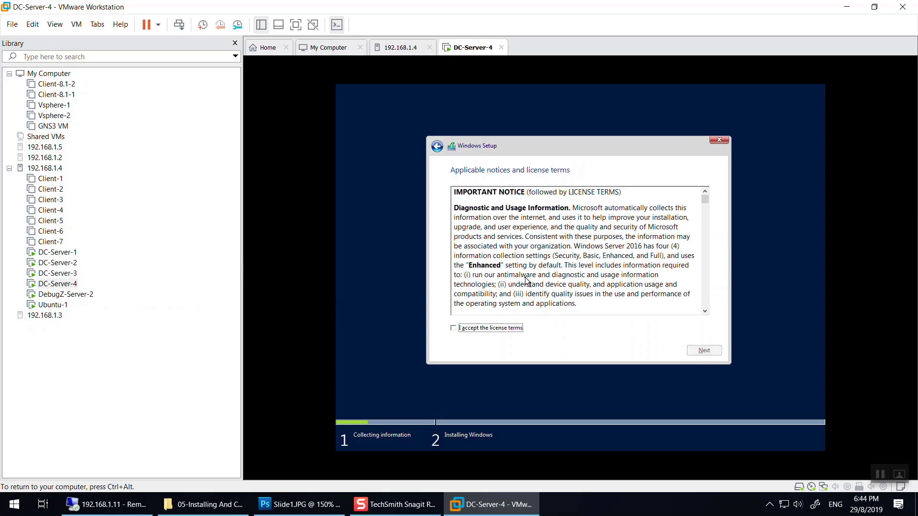
{"action": "left_click", "coordinate": [705, 351]}
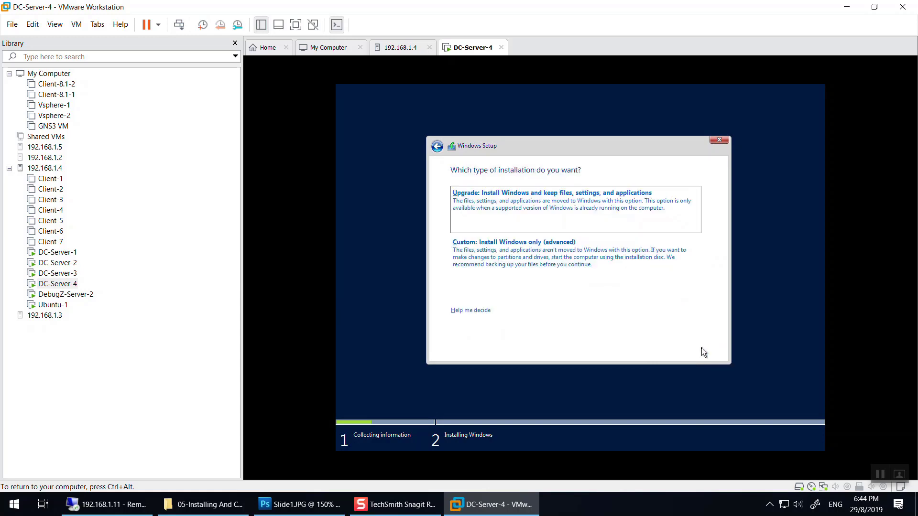
{"action": "left_click", "coordinate": [553, 280]}
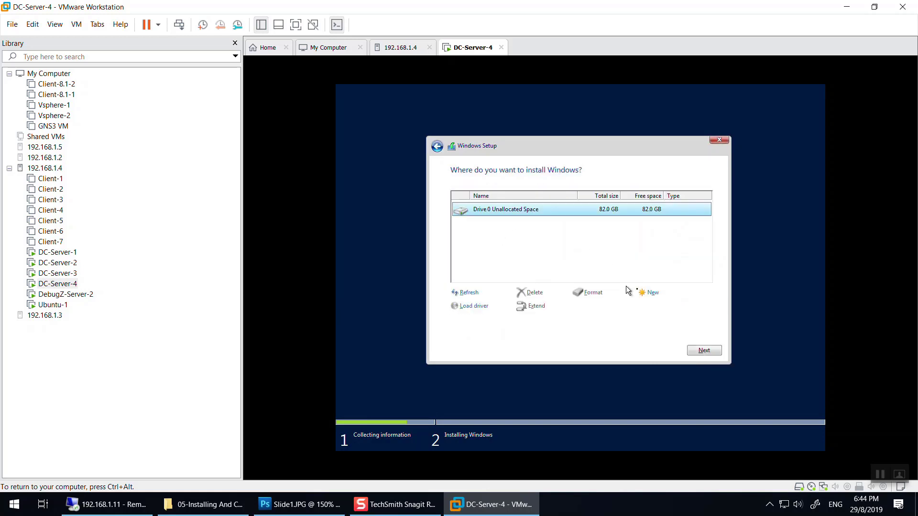
Create a 500 MB partition and another from the remaining space, then install onto Partition 2.
{"action": "left_click", "coordinate": [649, 292]}
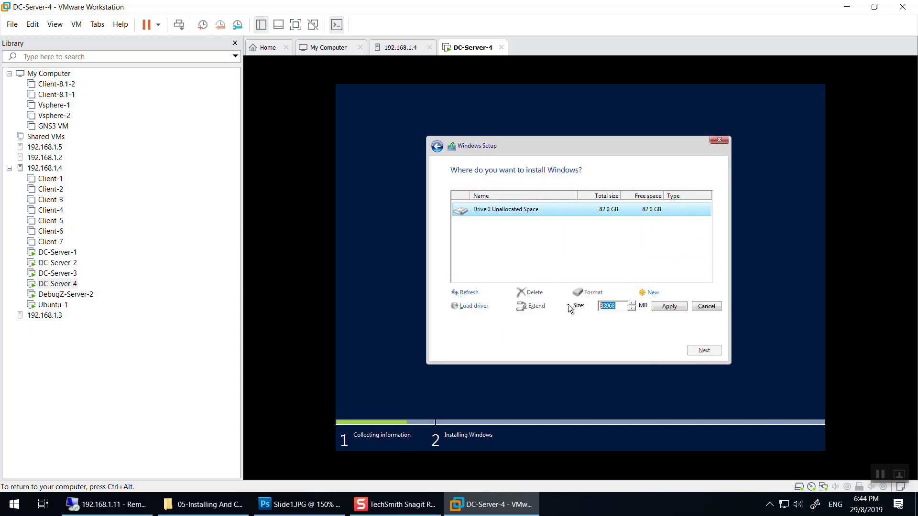
{"action": "type", "text": "50000"}
{"action": "left_click", "coordinate": [668, 306]}
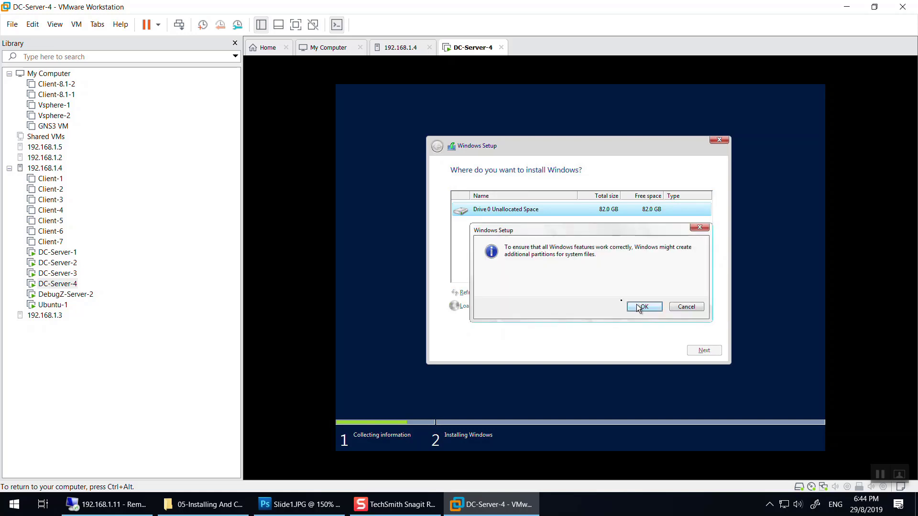
{"action": "left_click", "coordinate": [642, 307]}
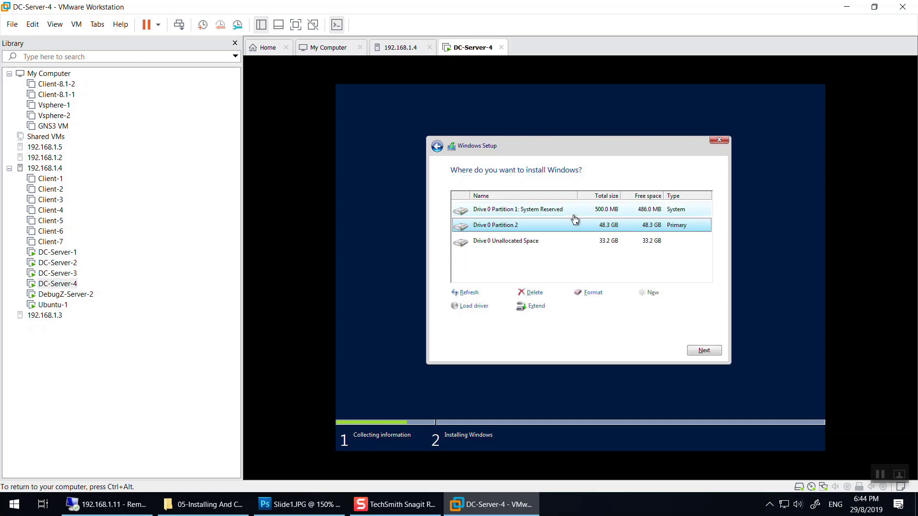
{"action": "left_click", "coordinate": [607, 241]}
{"action": "left_click", "coordinate": [650, 292]}
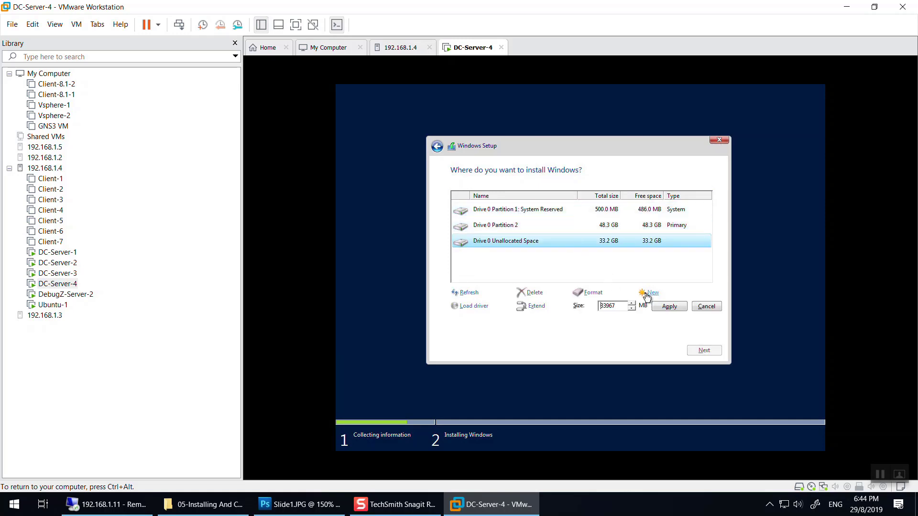
{"action": "left_click", "coordinate": [668, 306]}
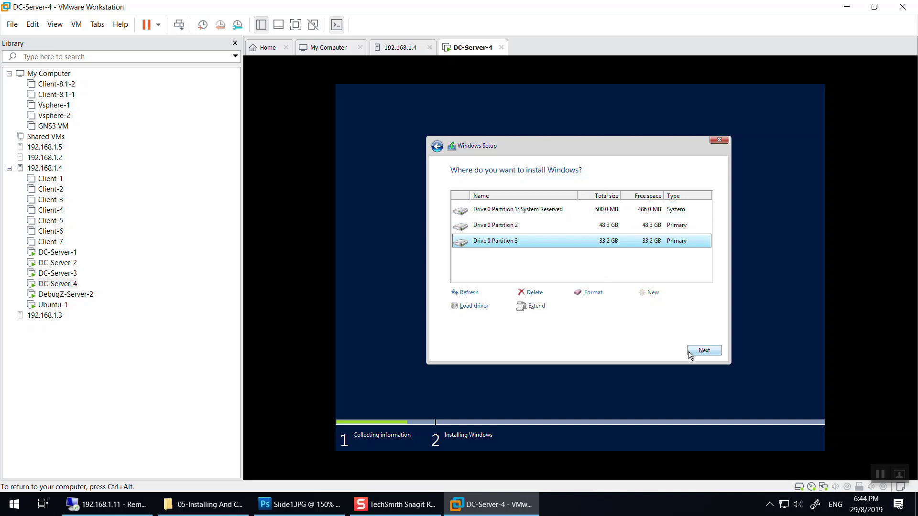
{"action": "left_click", "coordinate": [539, 226]}
{"action": "left_click", "coordinate": [700, 350]}
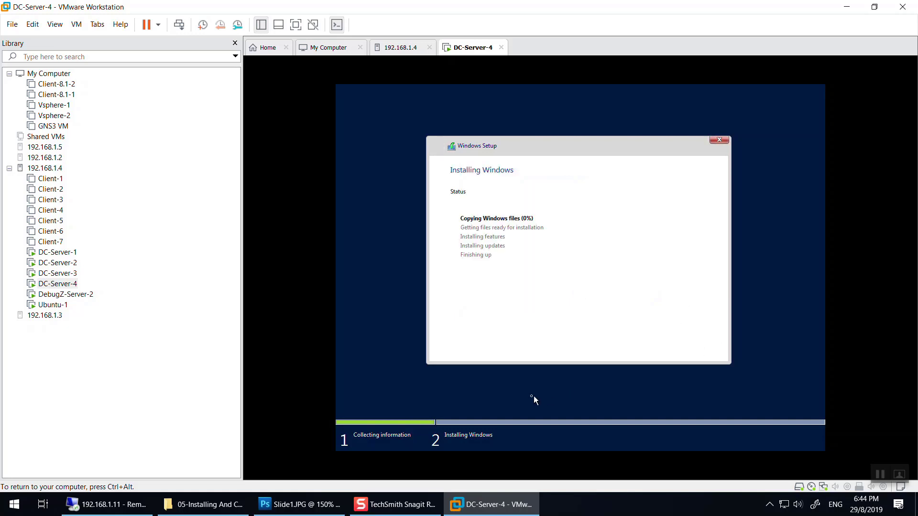
In File Explorer, navigate up from the 05 course folder to the network share root.
{"action": "key", "text": "ctrl+alt"}
{"action": "key", "text": "alt+Tab"}
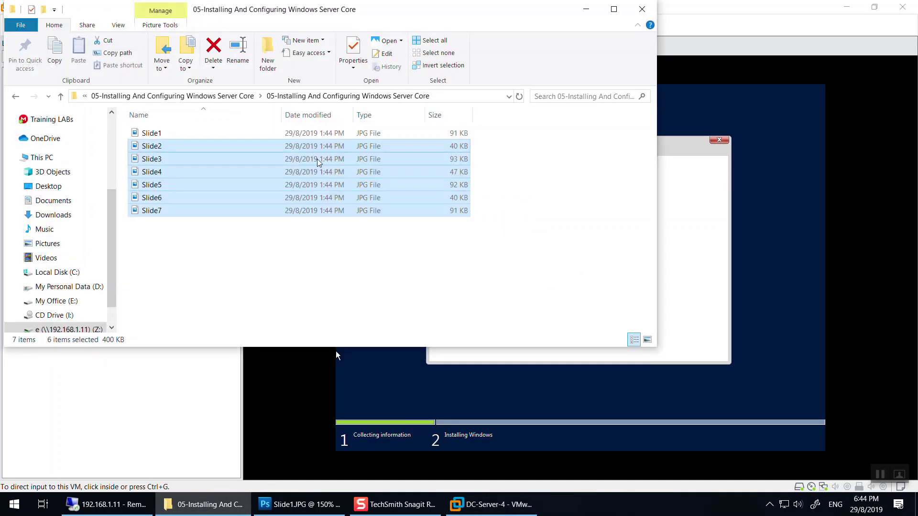
{"action": "left_click", "coordinate": [248, 97]}
{"action": "left_click", "coordinate": [180, 96]}
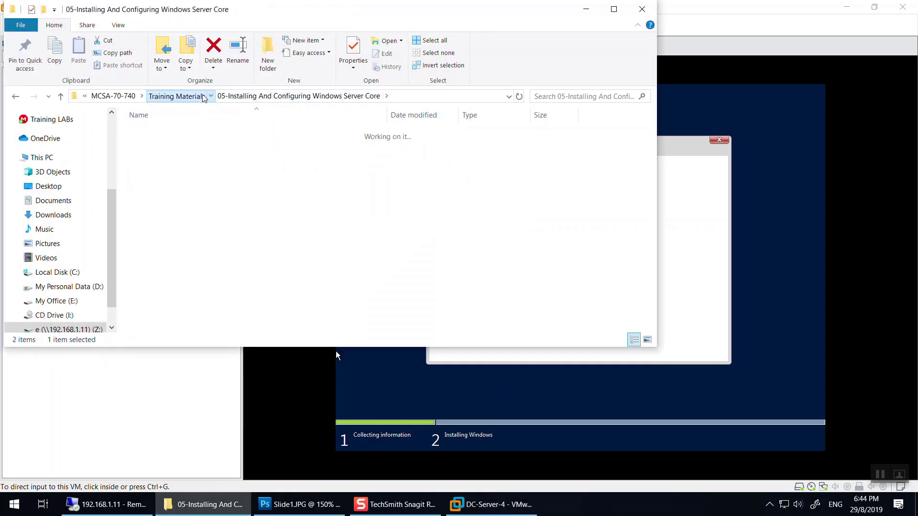
{"action": "left_click", "coordinate": [276, 96]}
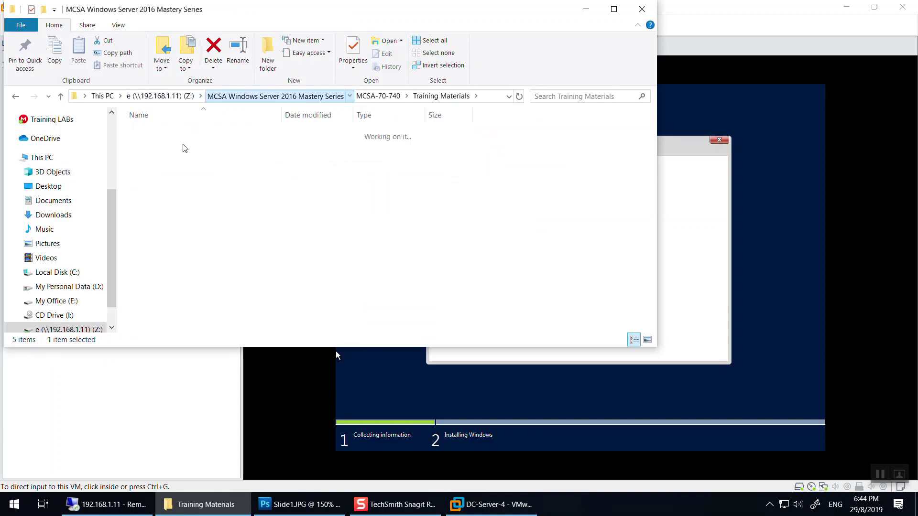
{"action": "left_click", "coordinate": [160, 96]}
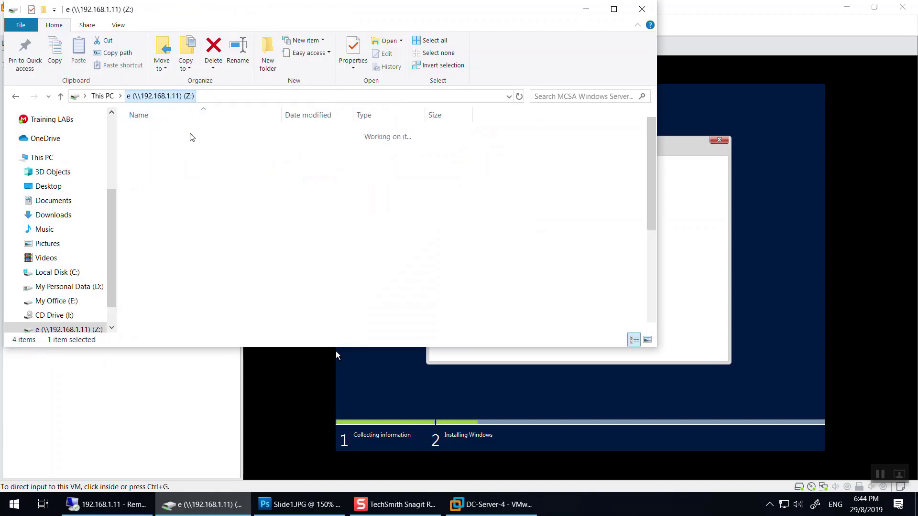
Open MCSA Windows Server 2016 Mastery Series > MCSA-70-740 > Training Scripts > 05 Windows Server Core, widening the Name column.
{"action": "double_click", "coordinate": [188, 313]}
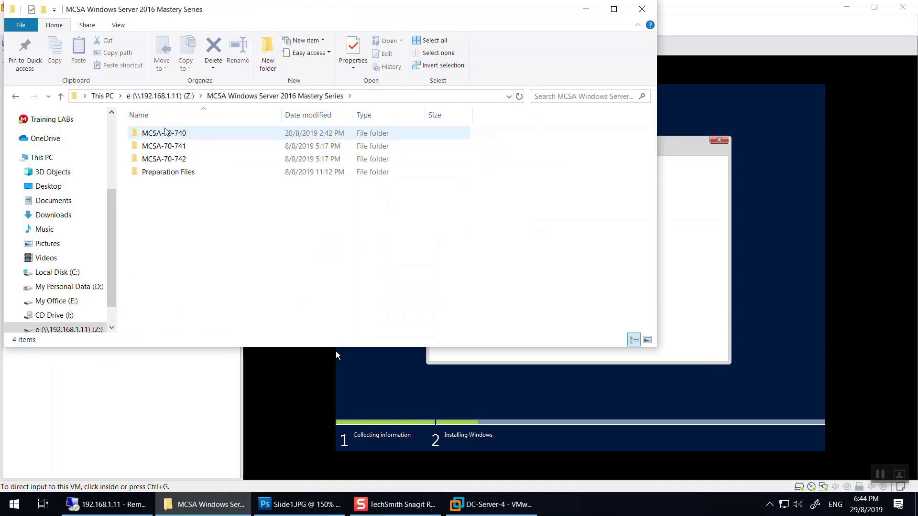
{"action": "double_click", "coordinate": [159, 132]}
{"action": "left_click", "coordinate": [167, 185]}
{"action": "double_click", "coordinate": [167, 186]}
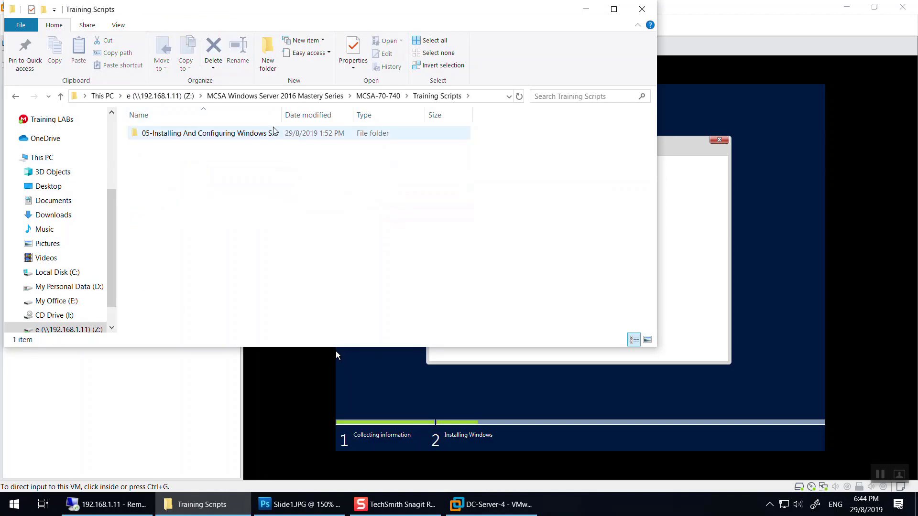
{"action": "left_click", "coordinate": [270, 135]}
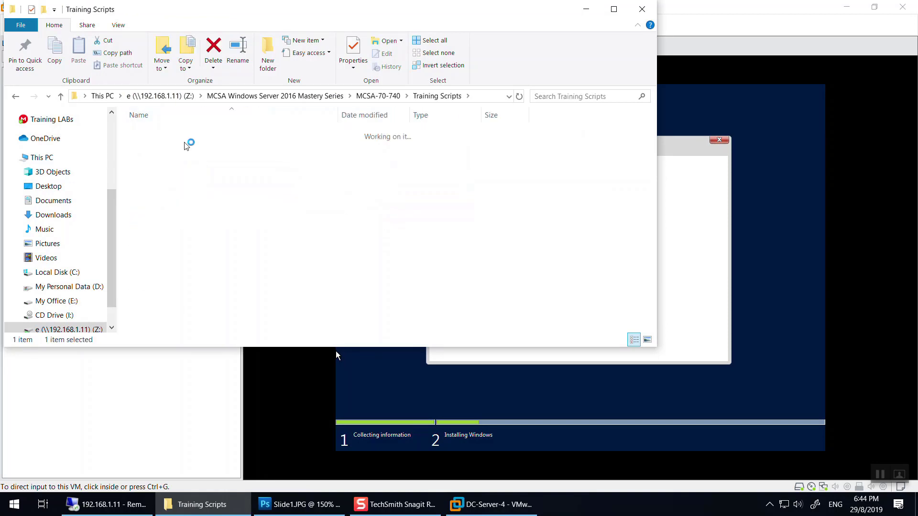
{"action": "double_click", "coordinate": [258, 137]}
{"action": "left_click_drag", "start_coordinate": [341, 116], "coordinate": [379, 115]}
Select the Windows Server Core script, then follow the playlist's 'To Access Materials For The Course' link.
{"action": "left_click", "coordinate": [299, 135]}
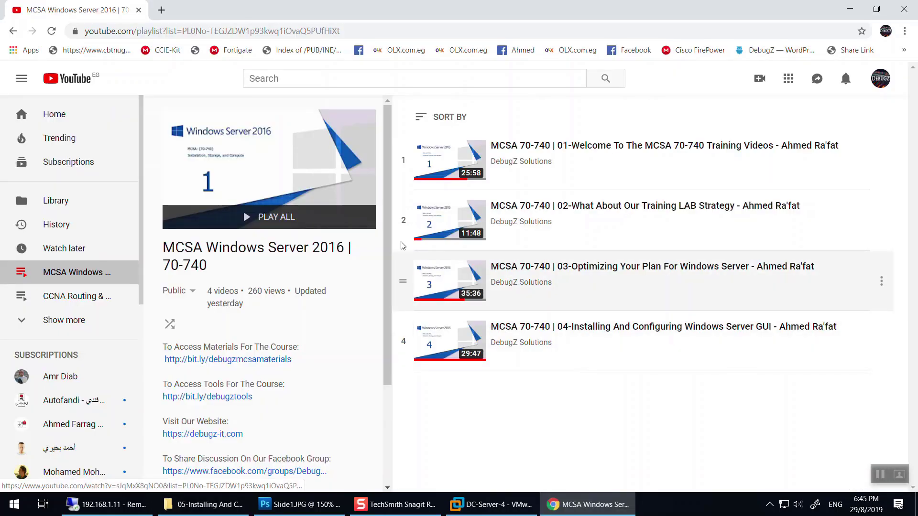
{"action": "scroll", "coordinate": [279, 231], "scroll_direction": "down", "scroll_amount": 1}
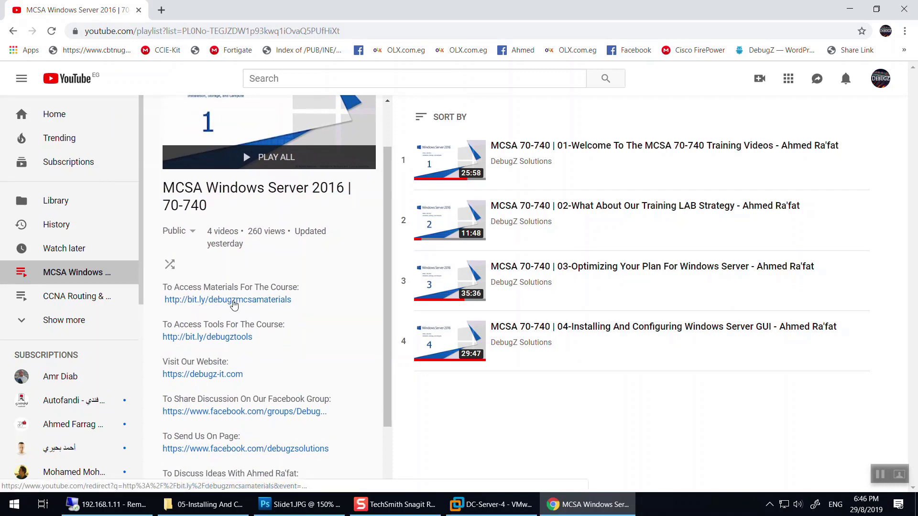
{"action": "left_click", "coordinate": [233, 305]}
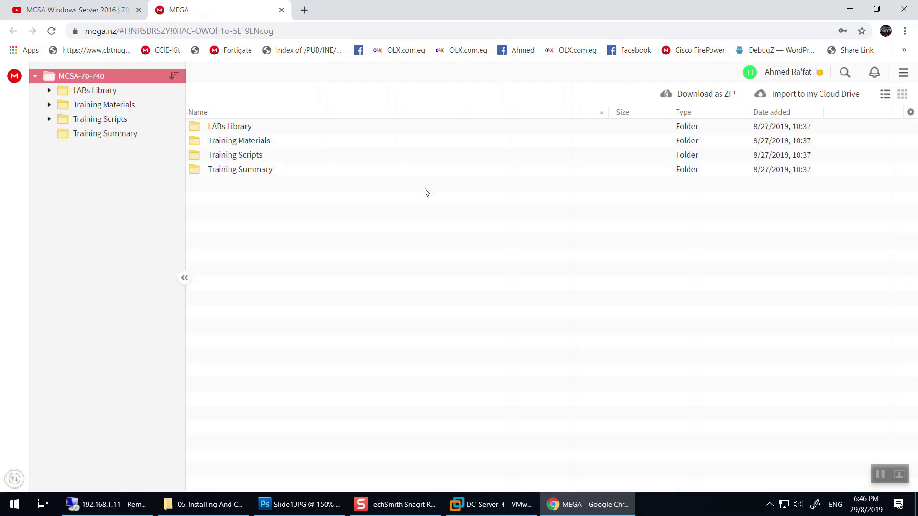
Open MEGA's Training Scripts folder and select the Windows Server Core script file.
{"action": "double_click", "coordinate": [235, 154]}
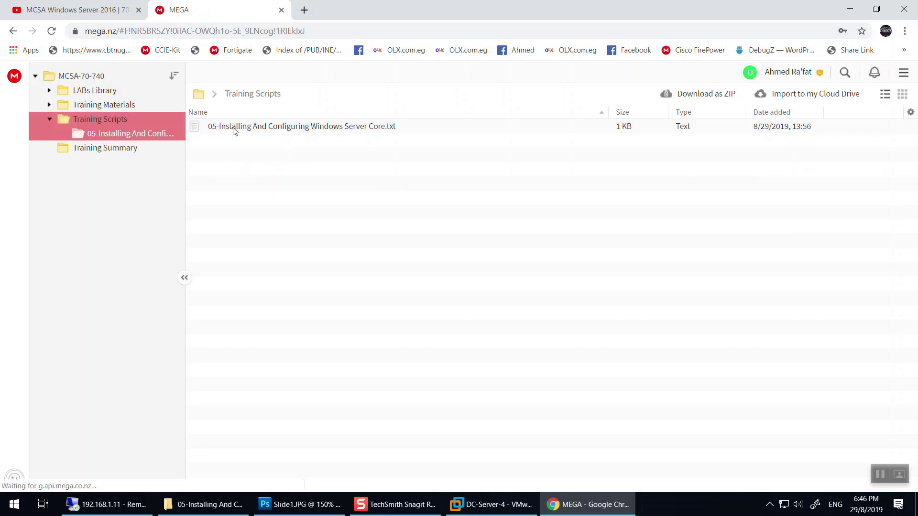
{"action": "left_click", "coordinate": [238, 128]}
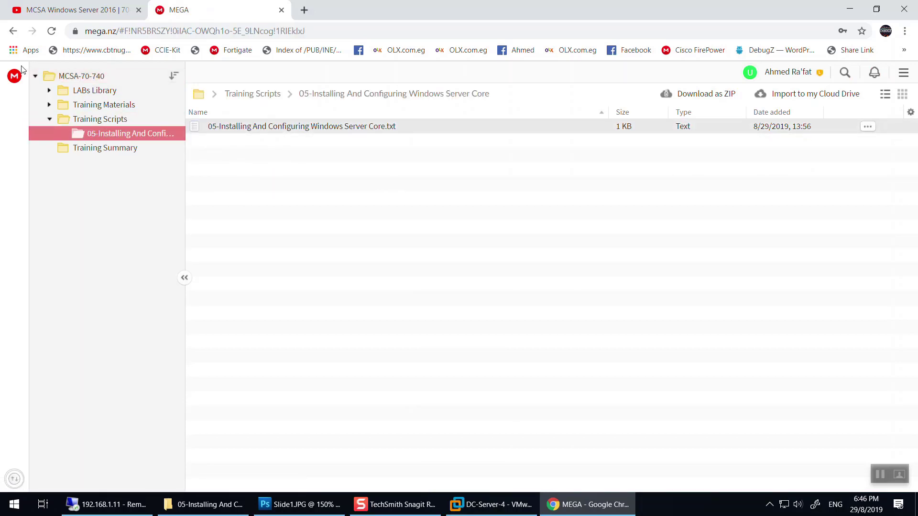
{"action": "mouse_move", "coordinate": [213, 511]}
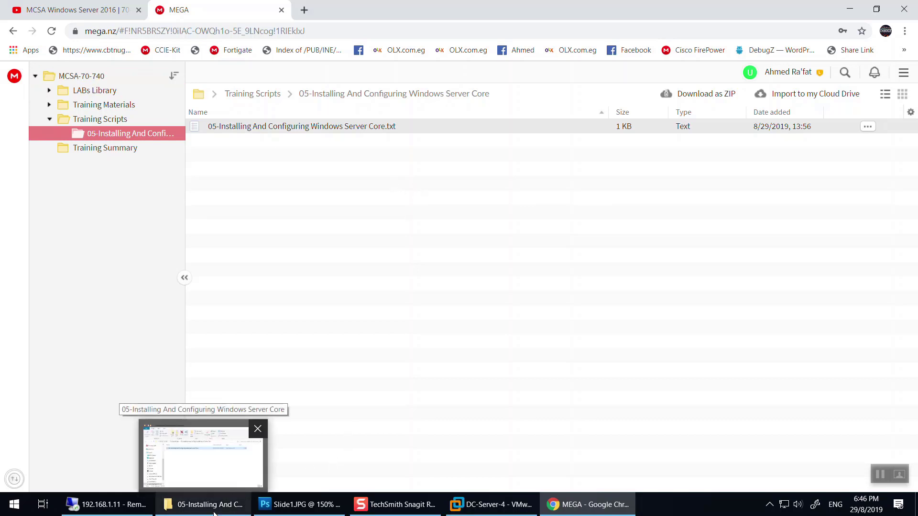
{"action": "left_click", "coordinate": [213, 511]}
Create a test New folder in the lesson folder in File Explorer, then delete it.
{"action": "right_click", "coordinate": [240, 172]}
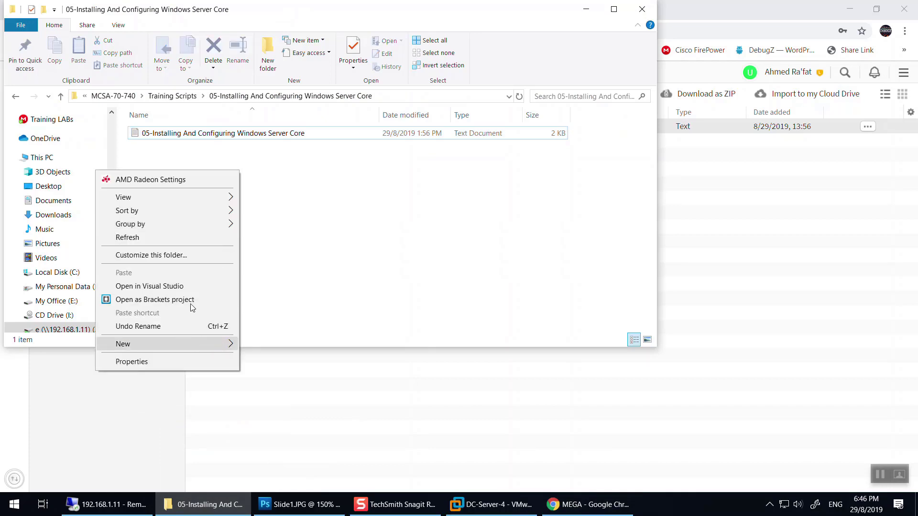
{"action": "mouse_move", "coordinate": [215, 344]}
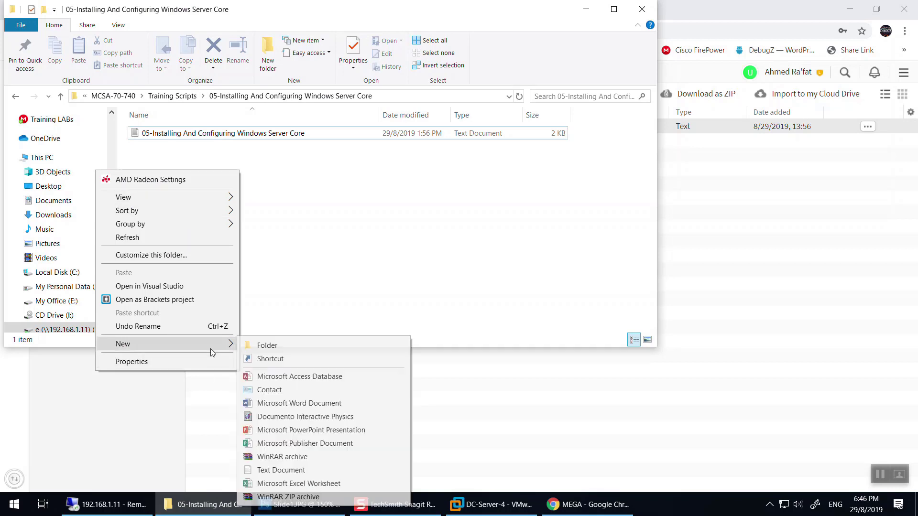
{"action": "left_click", "coordinate": [262, 345]}
{"action": "key", "text": "alt+Tab"}
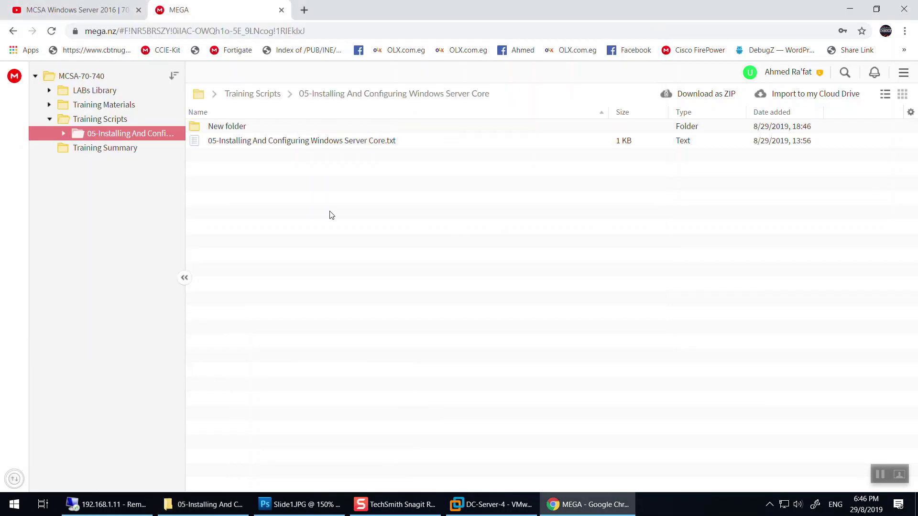
{"action": "key", "text": "alt+Tab"}
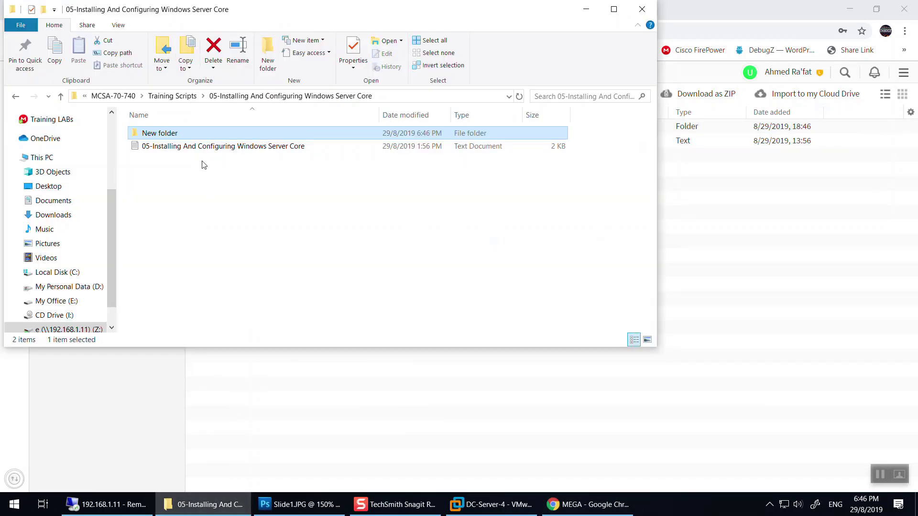
{"action": "key", "text": "Delete"}
{"action": "key", "text": "Escape"}
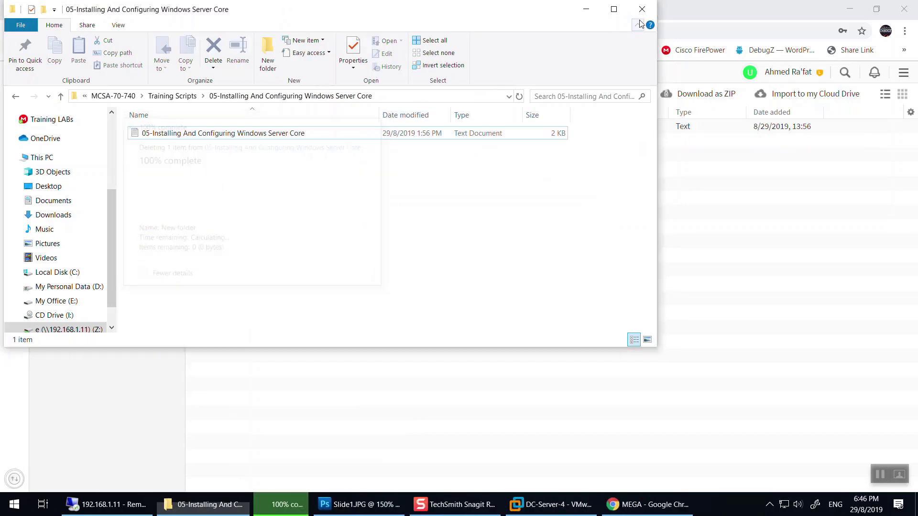
Close File Explorer and return keyboard control to the DC-Server-4 console.
{"action": "left_click", "coordinate": [642, 12]}
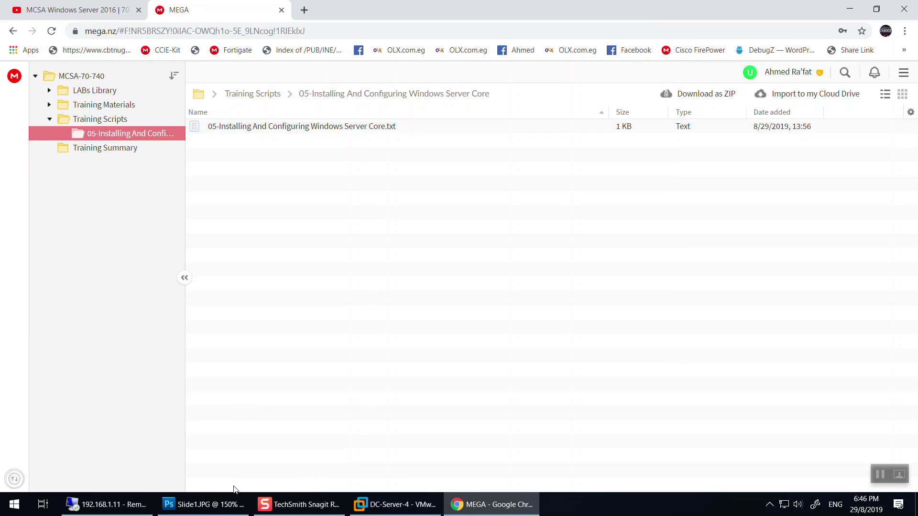
{"action": "left_click", "coordinate": [385, 506]}
{"action": "left_click", "coordinate": [335, 351]}
Release the VM, minimize VMware, and select the Windows Server Core script in the MEGA tab.
{"action": "key", "text": "ctrl+alt"}
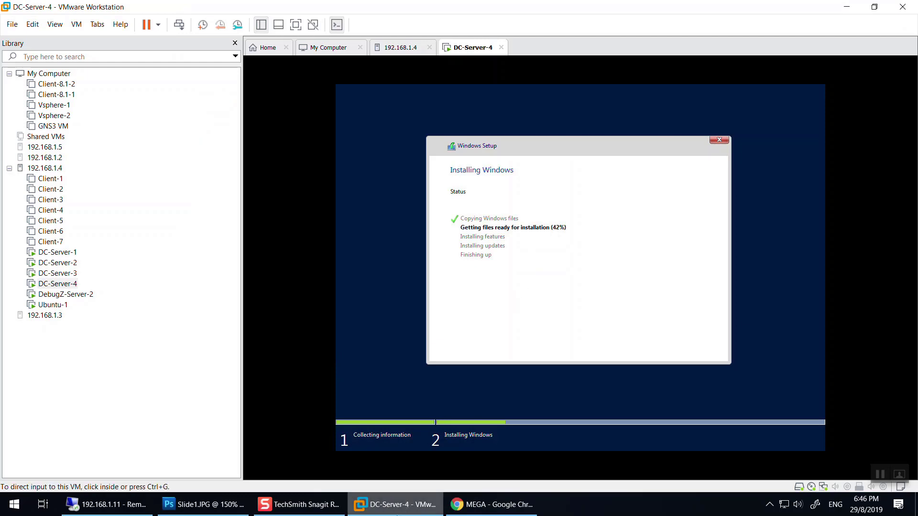
{"action": "left_click", "coordinate": [388, 502]}
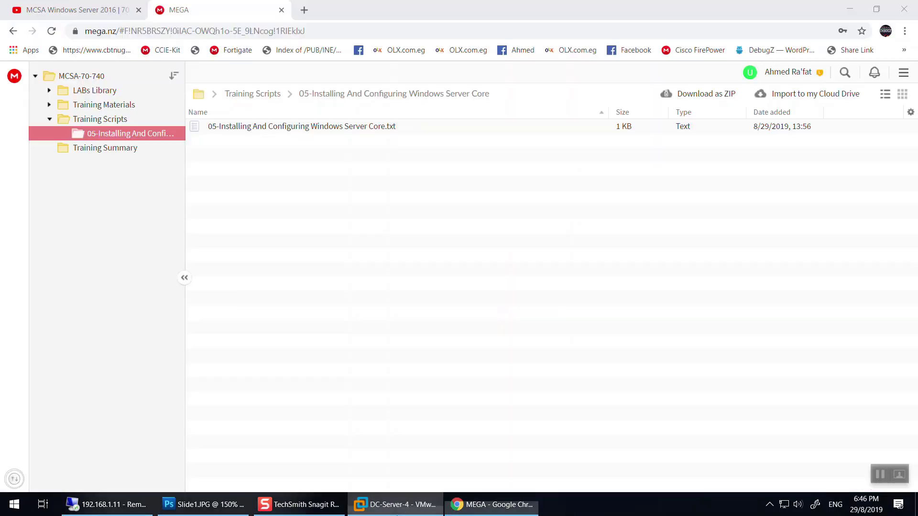
{"action": "left_click", "coordinate": [106, 7]}
{"action": "left_click", "coordinate": [187, 15]}
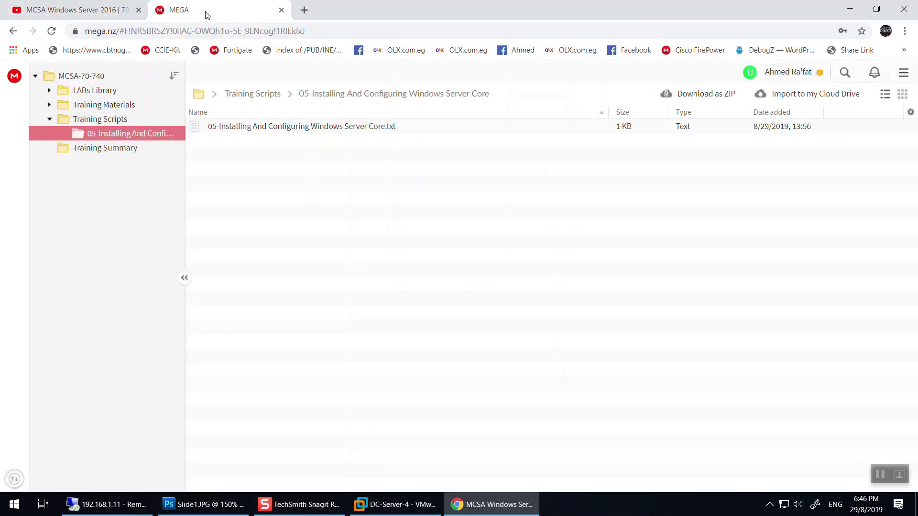
{"action": "left_click", "coordinate": [324, 127]}
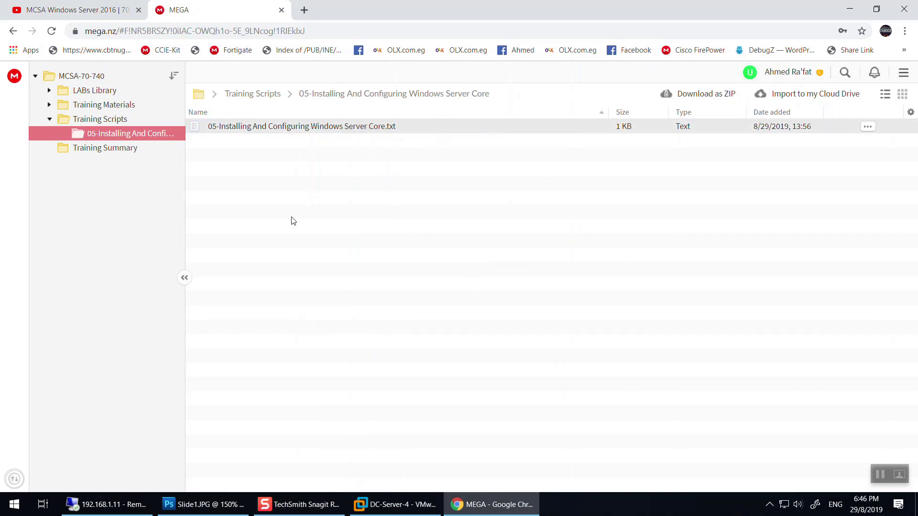
Open the 05 Windows Server Core folder under Training Materials, then bring DC-Server-4 back.
{"action": "left_click", "coordinate": [101, 118]}
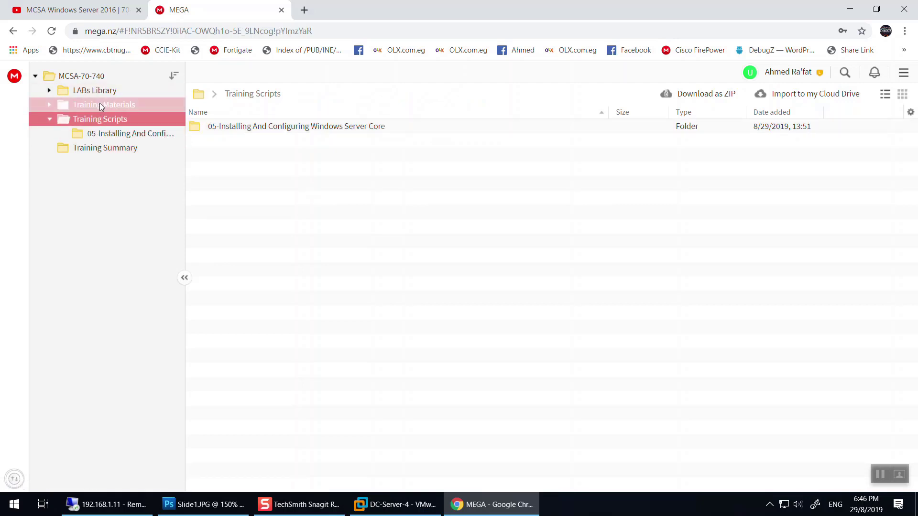
{"action": "left_click", "coordinate": [99, 104]}
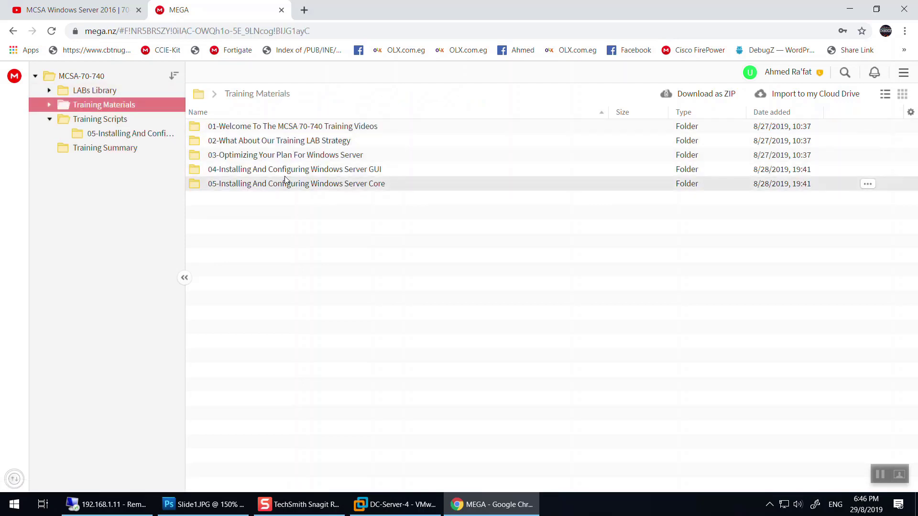
{"action": "double_click", "coordinate": [305, 183]}
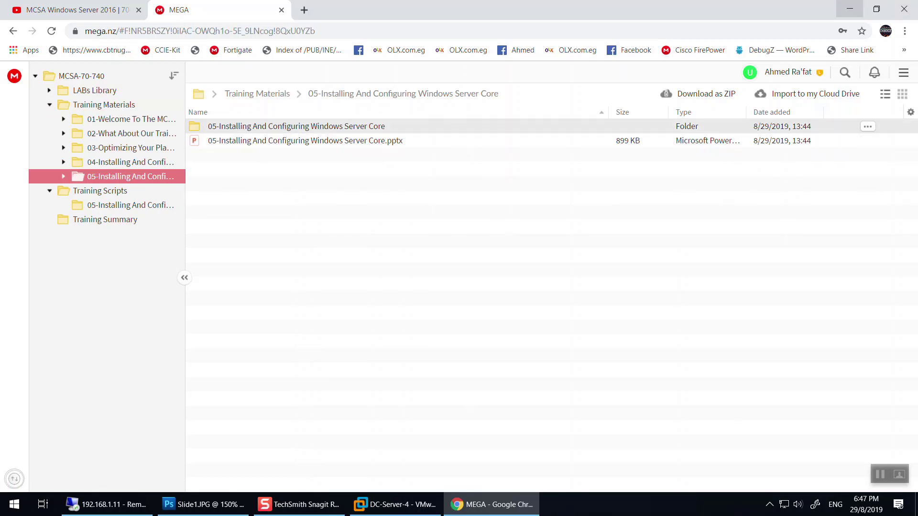
{"action": "left_click", "coordinate": [849, 9]}
{"action": "left_click", "coordinate": [396, 504]}
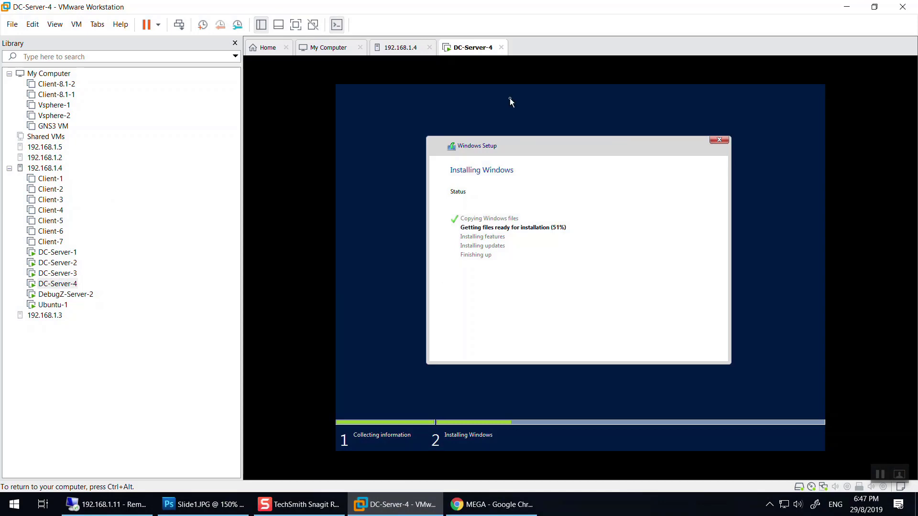
Return keyboard control to DC-Server-4 while Setup finishes and shows the password-change prompt.
{"action": "key", "text": "ctrl+alt"}
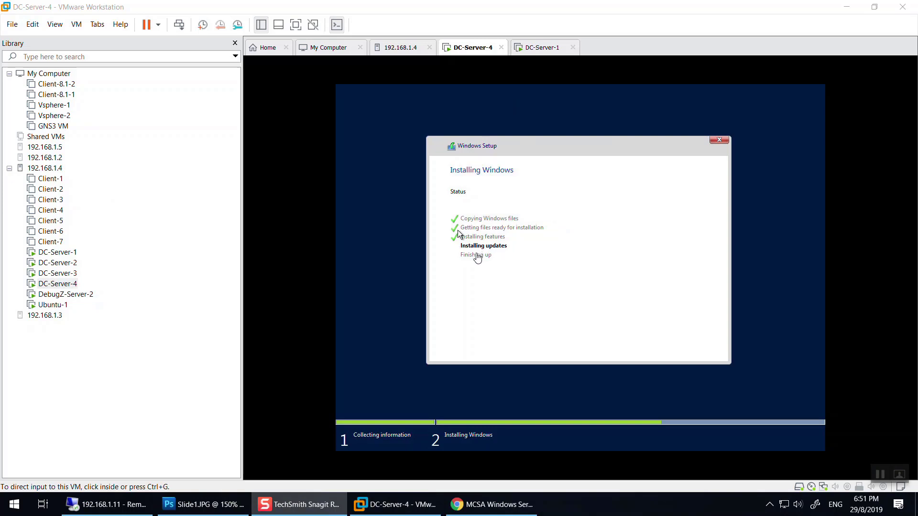
{"action": "left_click", "coordinate": [492, 256]}
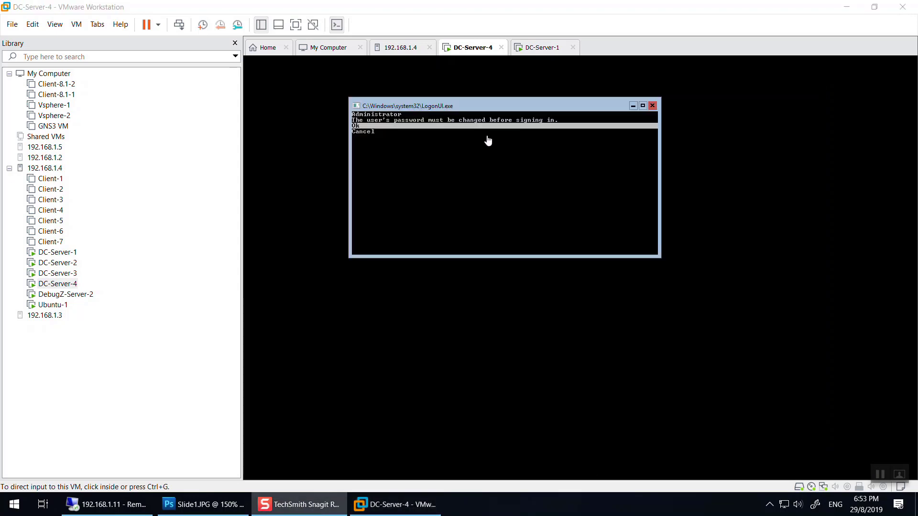
Accept the password-change notice and type a new Administrator password.
{"action": "left_click", "coordinate": [419, 132]}
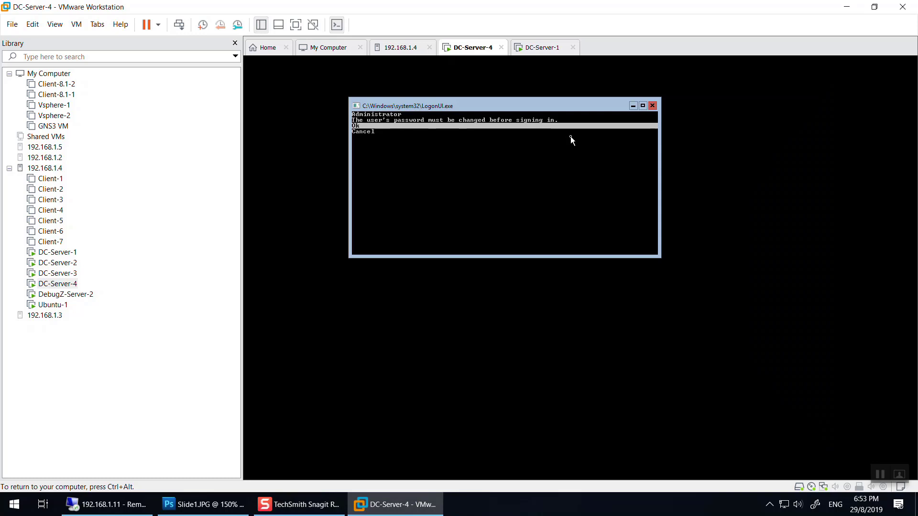
{"action": "key", "text": "Return"}
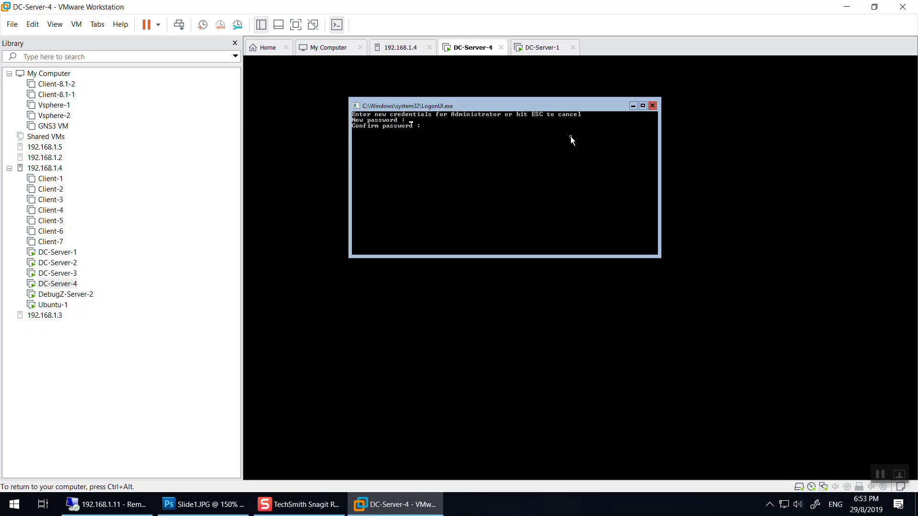
{"action": "type", "text": "*******"}
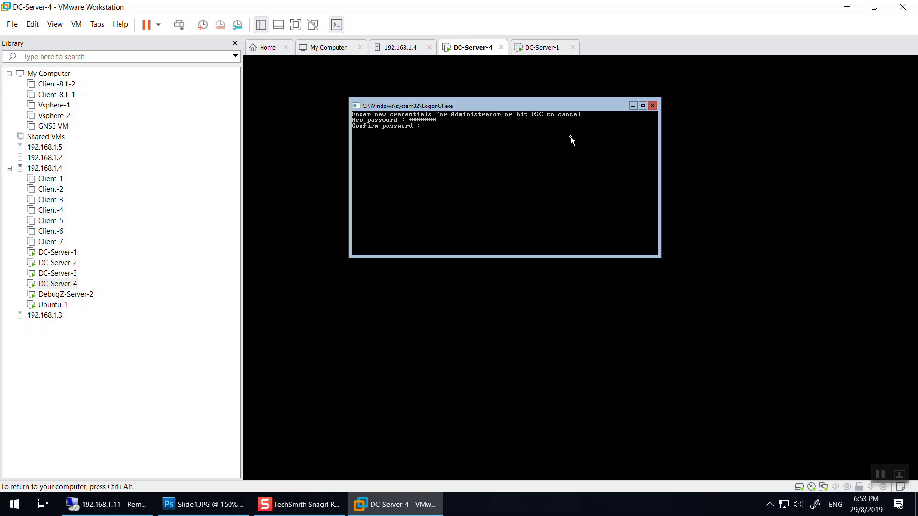
Clear the stray character and re-enter the new Administrator password at 'Confirm password :'.
{"action": "key", "text": "BackSpace"}
{"action": "type", "text": "*******"}
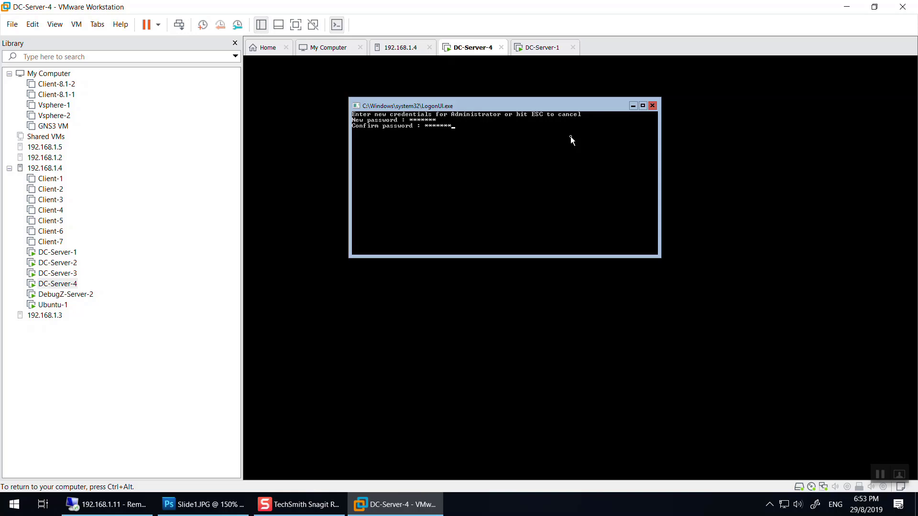
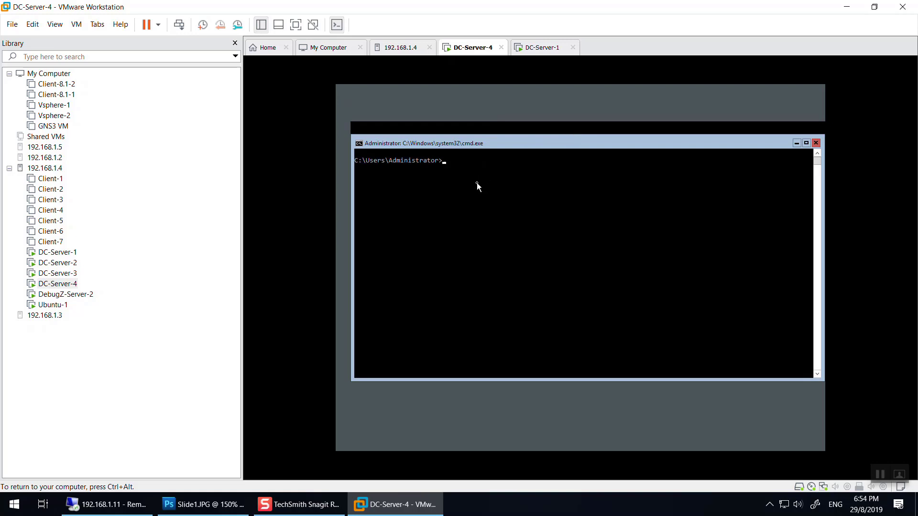
Run hostname in the VM's cmd to show WIN-50RCSVN3E6E, then launch sconfig.
{"action": "left_click_drag", "start_coordinate": [493, 140], "coordinate": [493, 124]}
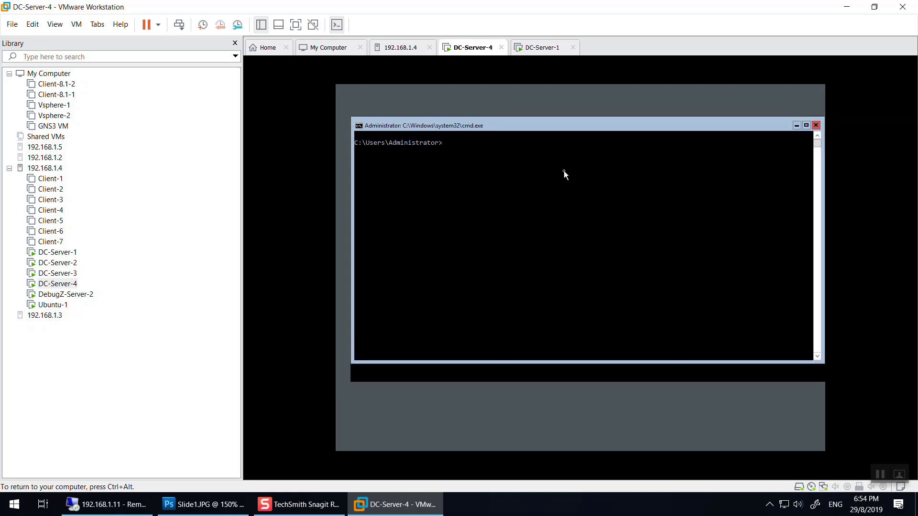
{"action": "type", "text": "hostname"}
{"action": "key", "text": "Return"}
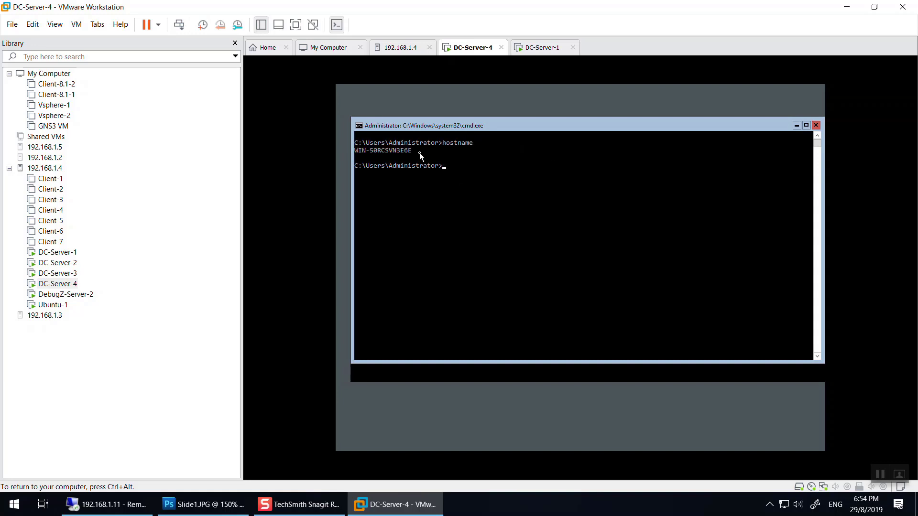
{"action": "left_click_drag", "start_coordinate": [411, 150], "coordinate": [356, 152]}
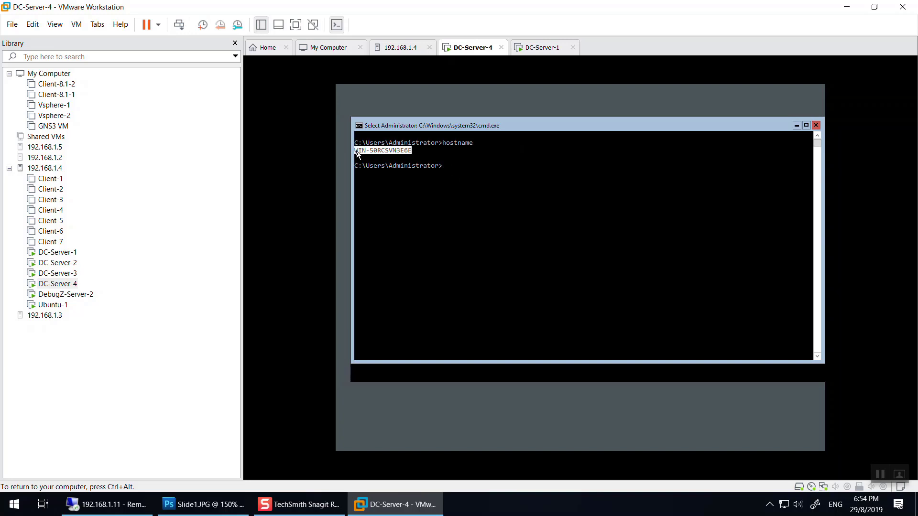
{"action": "left_click", "coordinate": [523, 170]}
{"action": "type", "text": "s"}
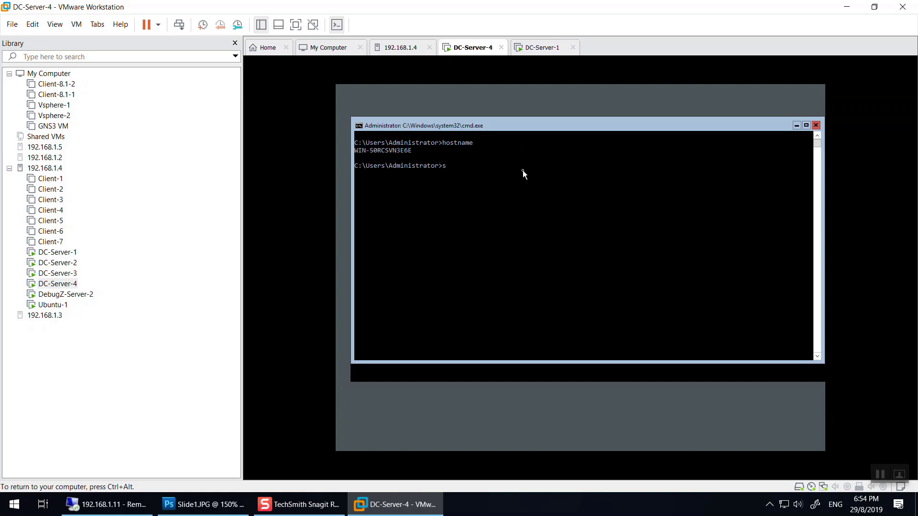
{"action": "type", "text": "config"}
{"action": "key", "text": "Return"}
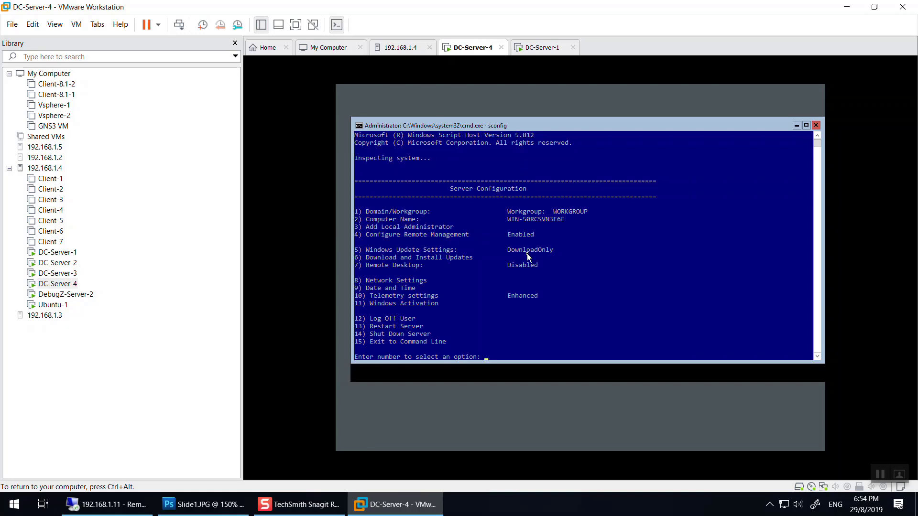
View sconfig options 2 (computer name) and 7 (Remote Desktop) unchanged, then exit with 15.
{"action": "type", "text": "2"}
{"action": "key", "text": "Return"}
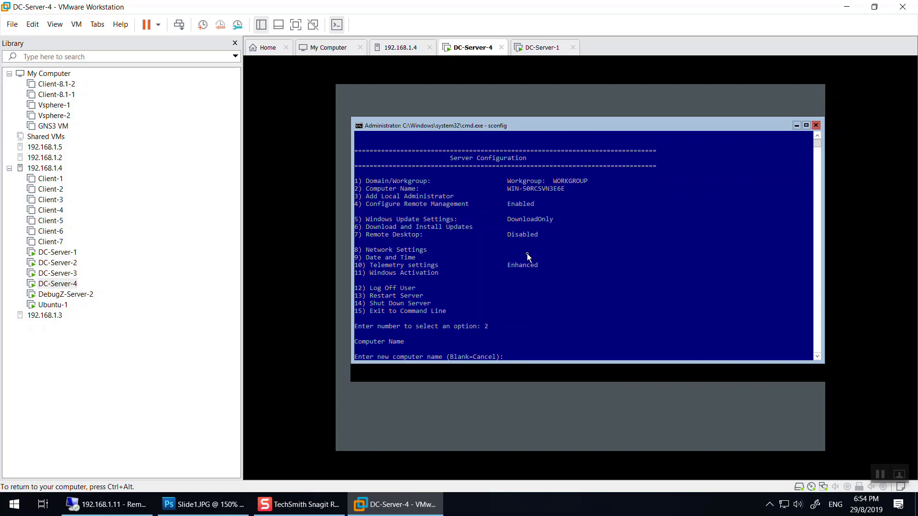
{"action": "key", "text": "Return"}
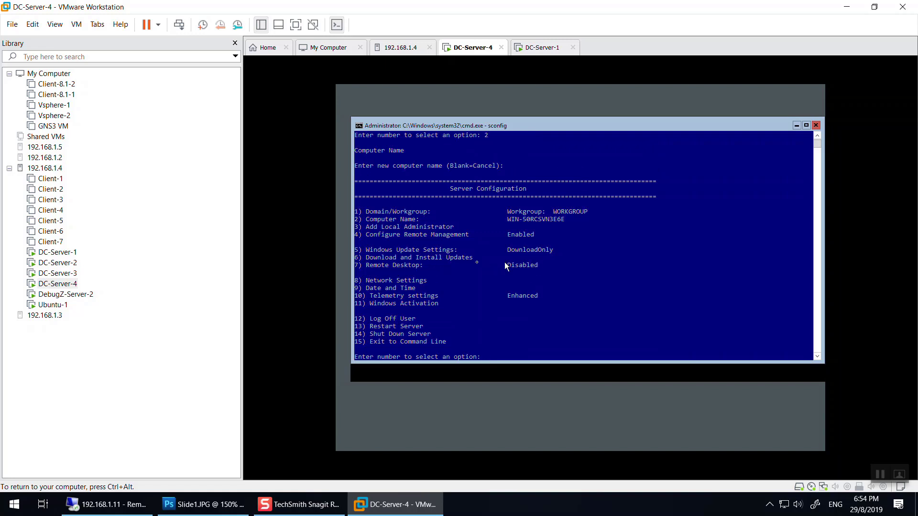
{"action": "type", "text": "7"}
{"action": "key", "text": "Return"}
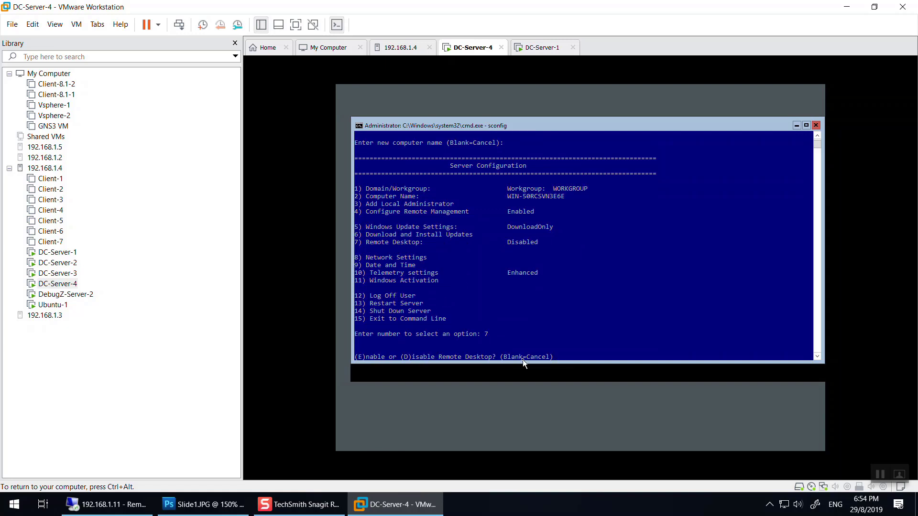
{"action": "key", "text": "Return"}
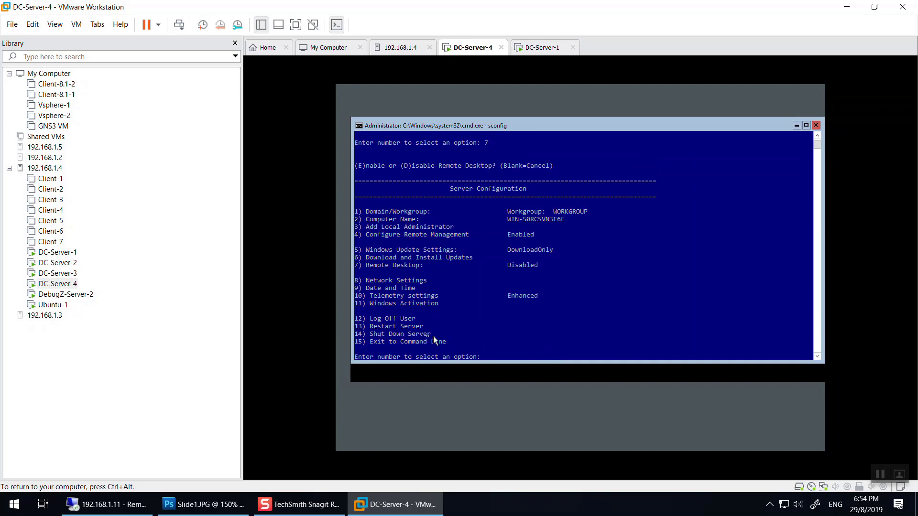
{"action": "type", "text": "15"}
{"action": "key", "text": "Return"}
{"action": "key", "text": "Return"}
{"action": "key", "text": "Return"}
{"action": "key", "text": "Return"}
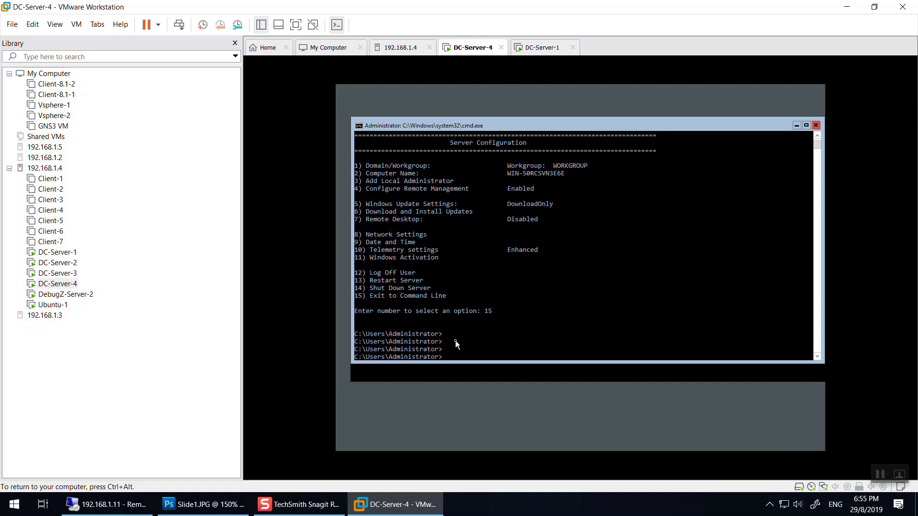
{"action": "key", "text": "ctrl+alt"}
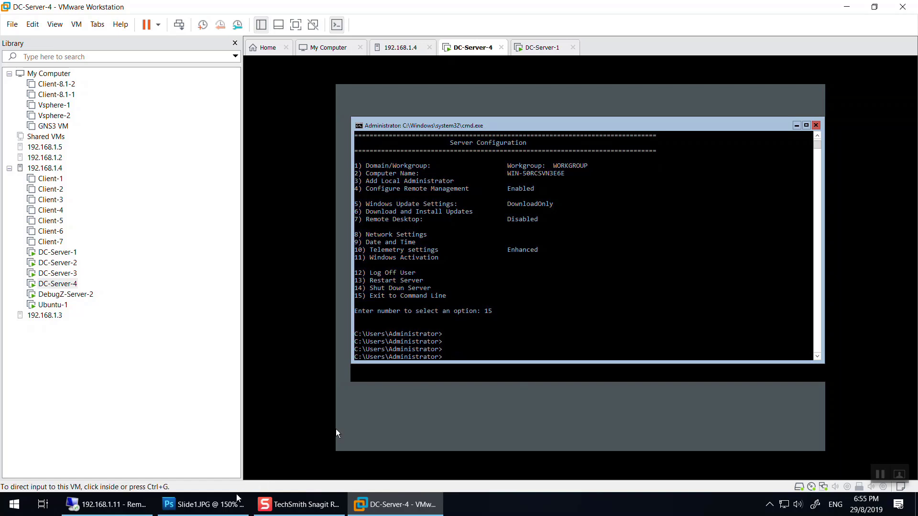
Hide Slide5 and Slide4 in Photoshop's Layers panel to show the DC-Server-3 specs slide, then minimize.
{"action": "left_click", "coordinate": [203, 504]}
{"action": "scroll", "coordinate": [462, 172], "scroll_direction": "down", "scroll_amount": 1}
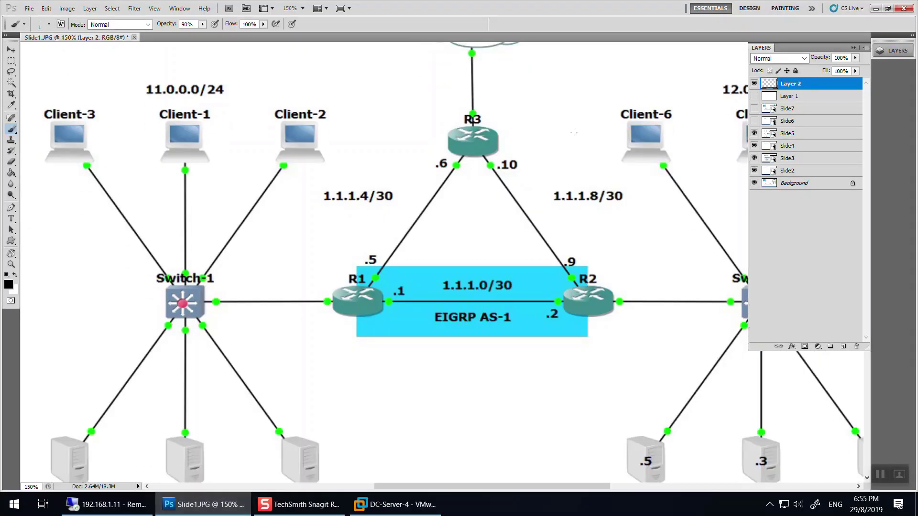
{"action": "left_click", "coordinate": [754, 134]}
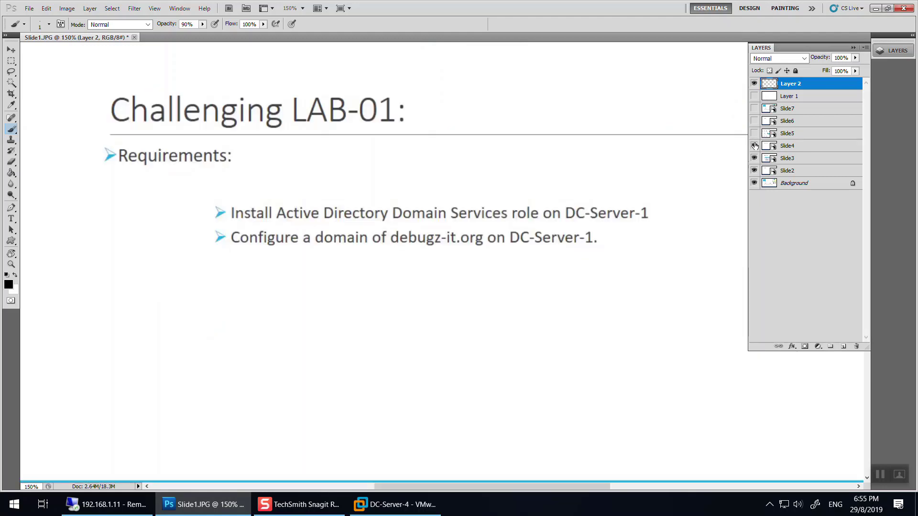
{"action": "left_click", "coordinate": [754, 145]}
{"action": "scroll", "coordinate": [327, 340], "scroll_direction": "down", "scroll_amount": 1}
{"action": "scroll", "coordinate": [327, 339], "scroll_direction": "down", "scroll_amount": 1}
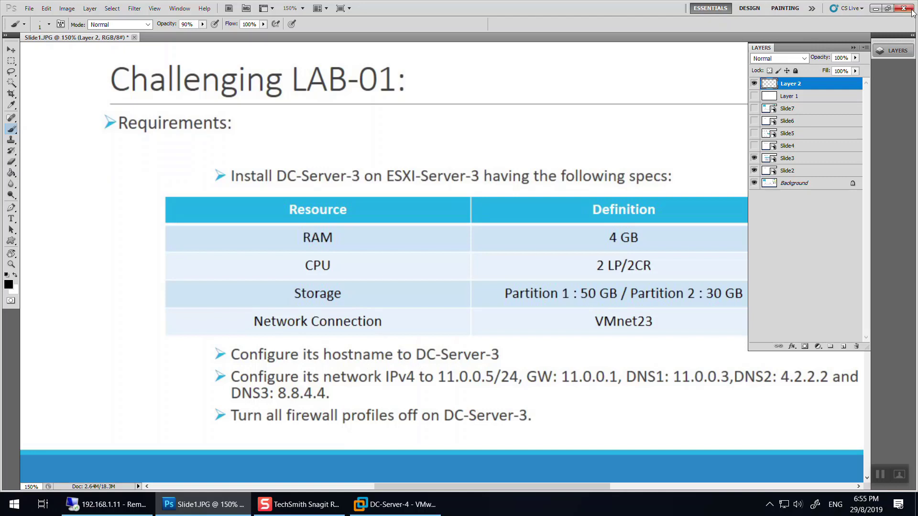
{"action": "left_click", "coordinate": [873, 8]}
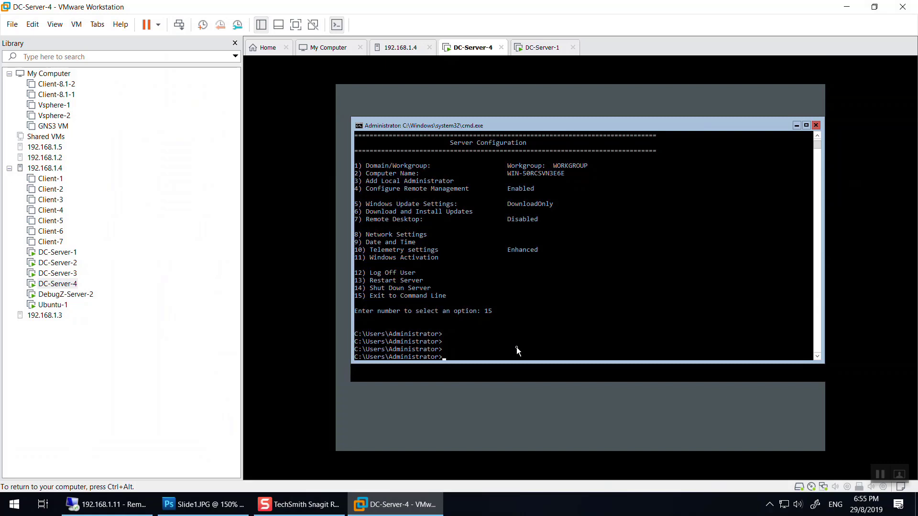
Try PowerShell inside cmd, exit it, then launch PowerShell in its own window with start powershell.
{"action": "type", "text": "powershell"}
{"action": "key", "text": "Return"}
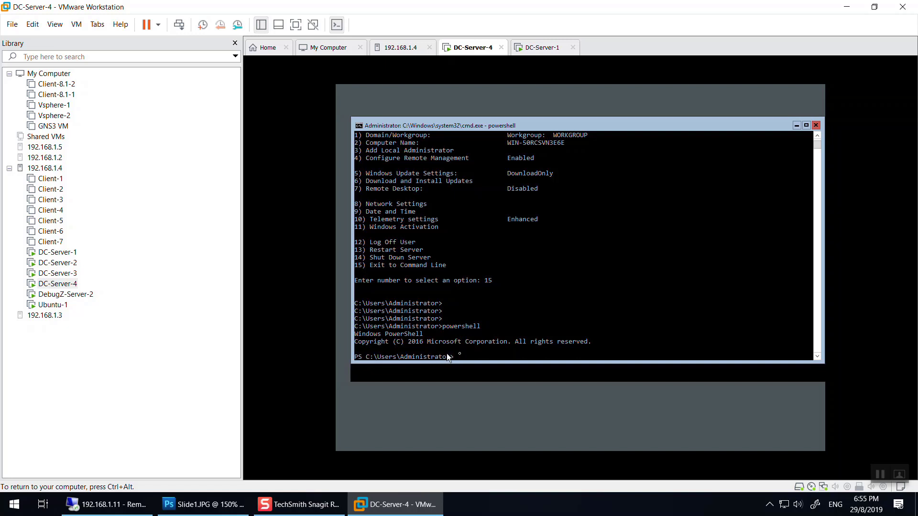
{"action": "type", "text": "exit"}
{"action": "key", "text": "Return"}
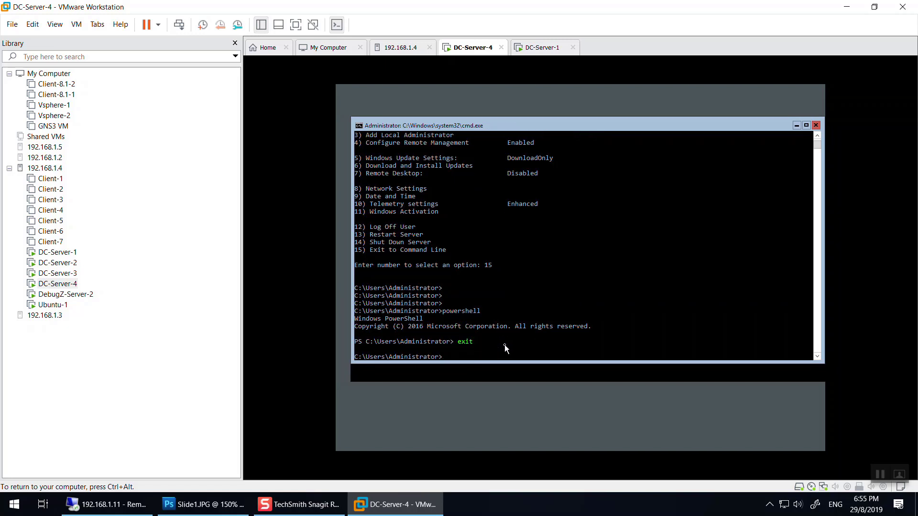
{"action": "key", "text": "Return"}
{"action": "key", "text": "Return"}
{"action": "key", "text": "Return"}
{"action": "key", "text": "Return"}
{"action": "key", "text": "Return"}
{"action": "key", "text": "Return"}
{"action": "key", "text": "Return"}
{"action": "key", "text": "Return"}
{"action": "type", "text": "start powershell"}
{"action": "key", "text": "Return"}
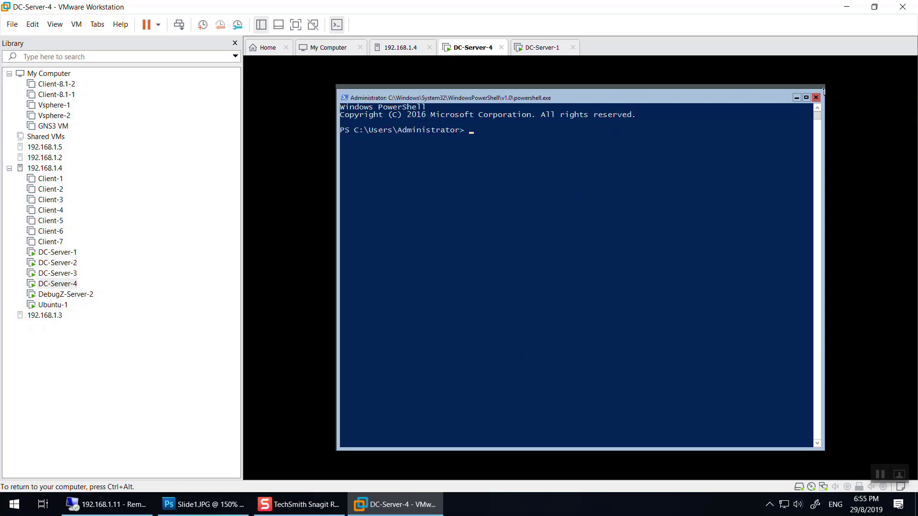
Stack the PowerShell window below the command prompt and open the Server Core training script.
{"action": "left_click_drag", "start_coordinate": [823, 90], "coordinate": [823, 245]}
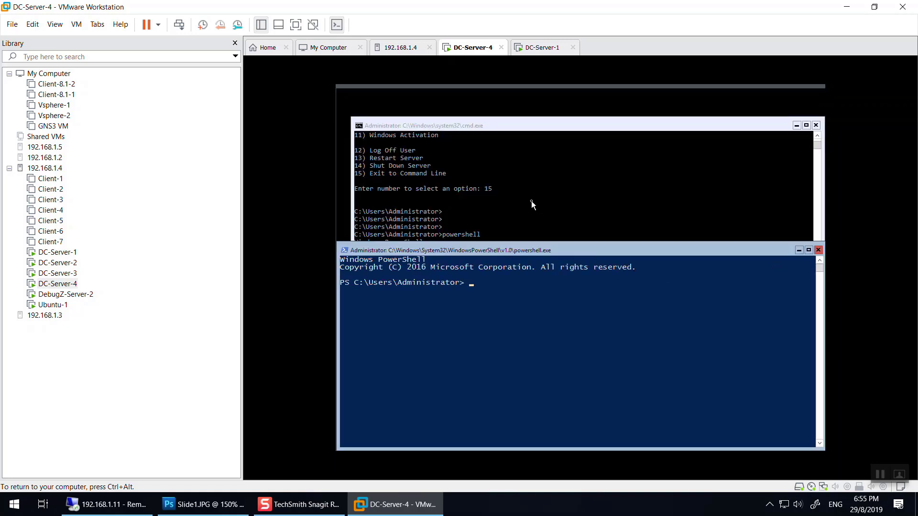
{"action": "left_click", "coordinate": [532, 204]}
{"action": "left_click_drag", "start_coordinate": [594, 361], "coordinate": [572, 272]}
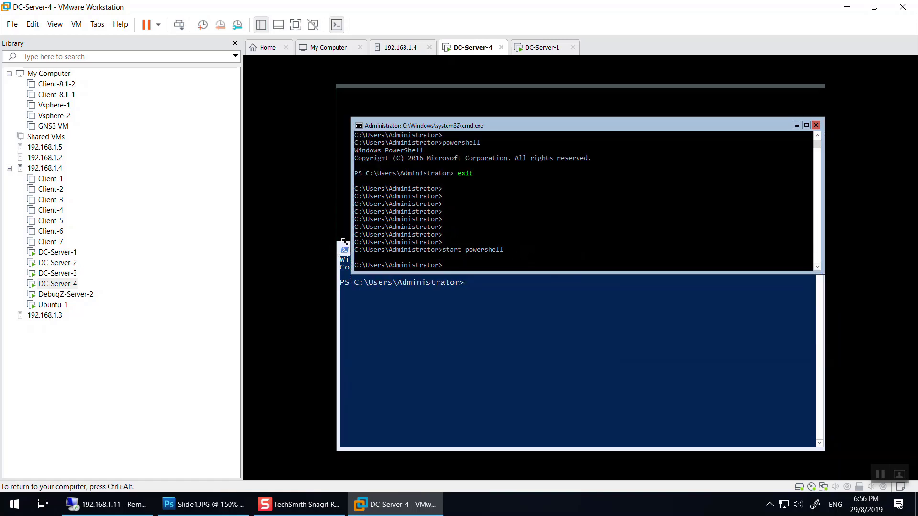
{"action": "left_click_drag", "start_coordinate": [345, 242], "coordinate": [352, 287]}
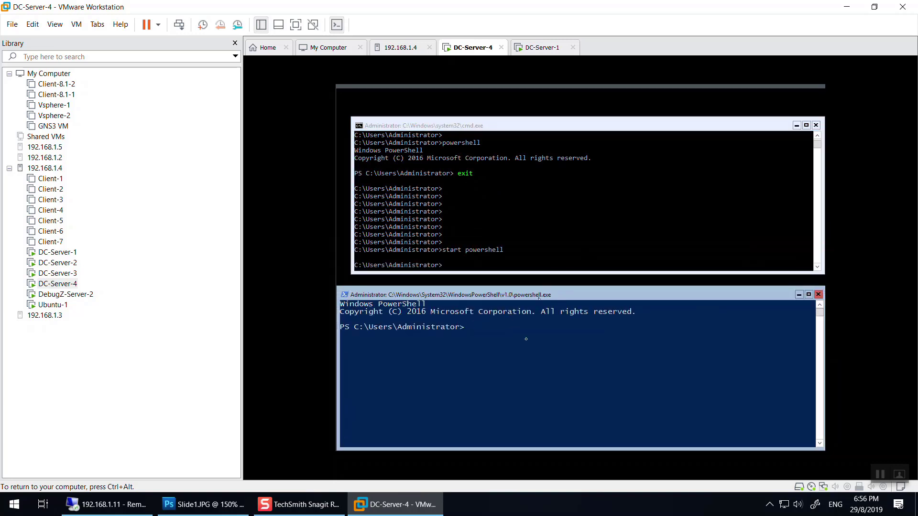
{"action": "left_click", "coordinate": [515, 239]}
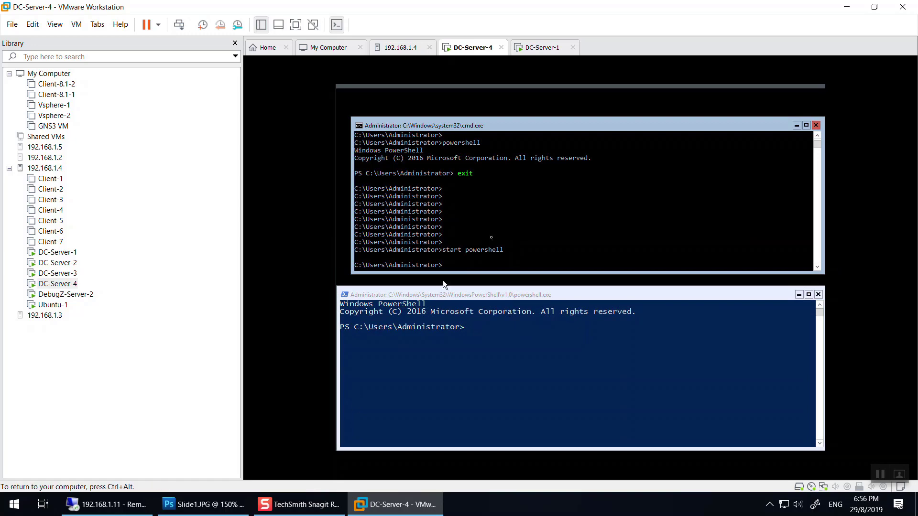
{"action": "left_click", "coordinate": [509, 366]}
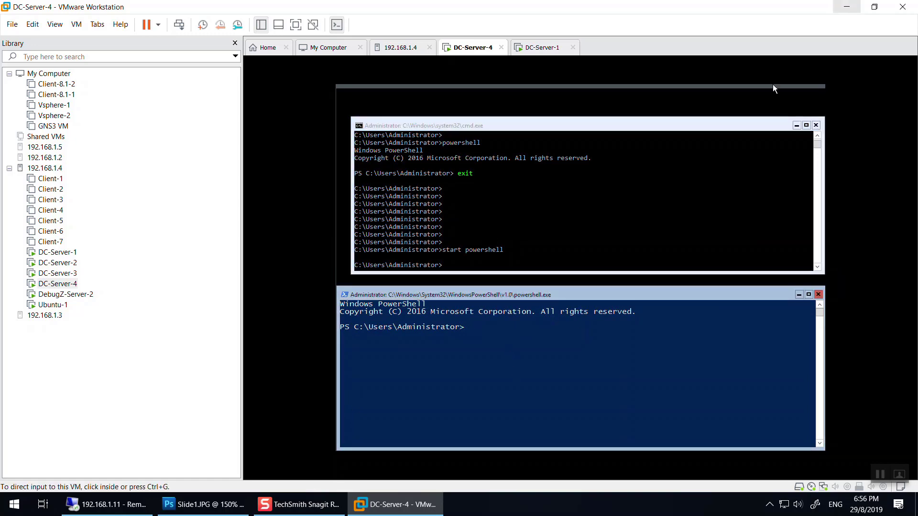
{"action": "type", "text": "AD"}
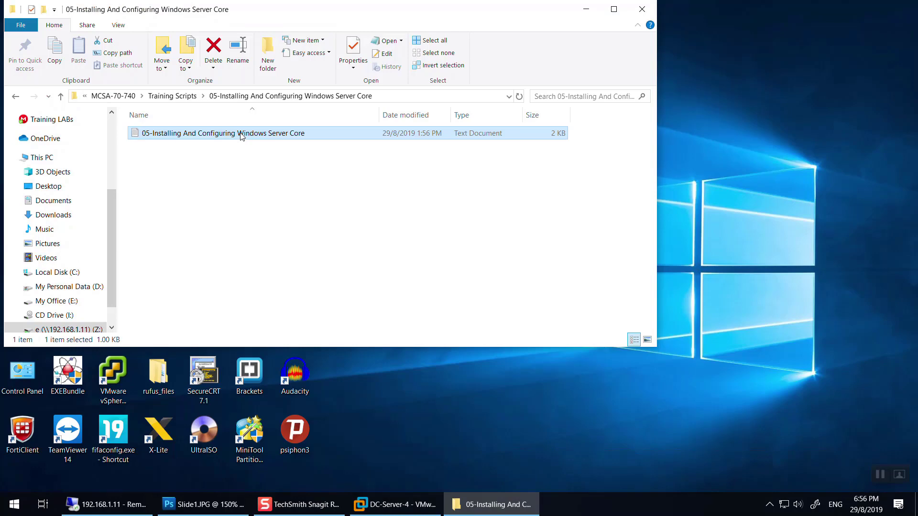
{"action": "double_click", "coordinate": [241, 134]}
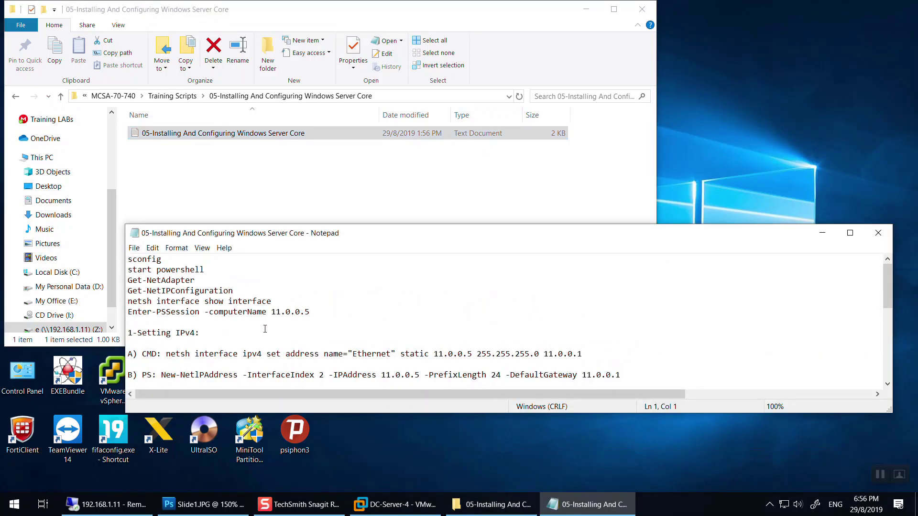
Find the netdom line under 4-Changing Name, remove stray characters after DC-Server-1, and return to VMware.
{"action": "scroll", "coordinate": [265, 329], "scroll_direction": "down", "scroll_amount": 1}
{"action": "scroll", "coordinate": [186, 302], "scroll_direction": "down", "scroll_amount": 2}
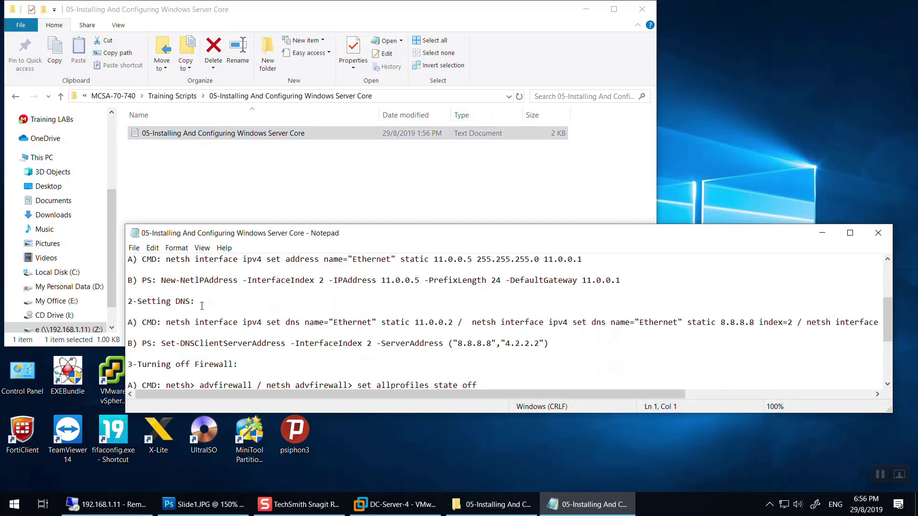
{"action": "scroll", "coordinate": [186, 302], "scroll_direction": "up", "scroll_amount": 2}
{"action": "left_click_drag", "start_coordinate": [200, 302], "coordinate": [133, 302]}
{"action": "scroll", "coordinate": [135, 305], "scroll_direction": "down", "scroll_amount": 5}
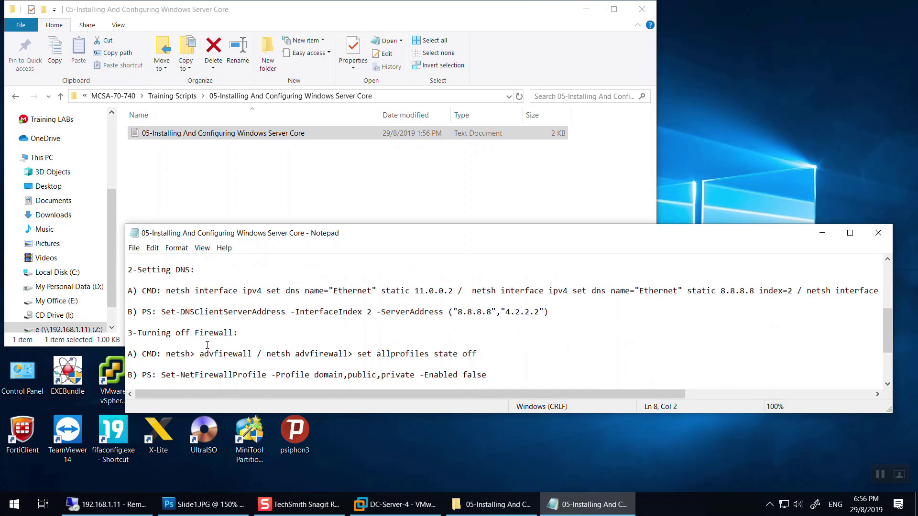
{"action": "left_click_drag", "start_coordinate": [209, 333], "coordinate": [443, 353]}
{"action": "key", "text": "shift+Up"}
{"action": "left_click", "coordinate": [443, 354]}
{"action": "type", "text": "I"}
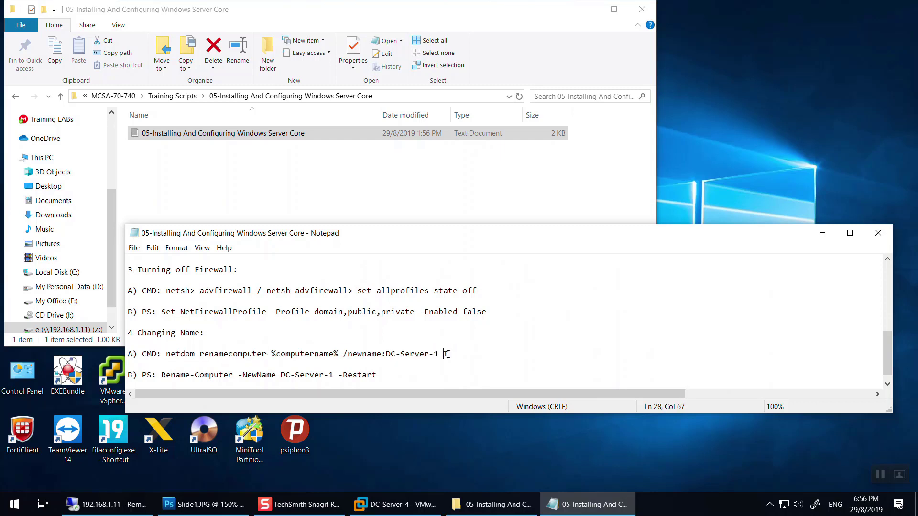
{"action": "key", "text": "BackSpace"}
{"action": "key", "text": "BackSpace"}
{"action": "key", "text": "alt+Tab"}
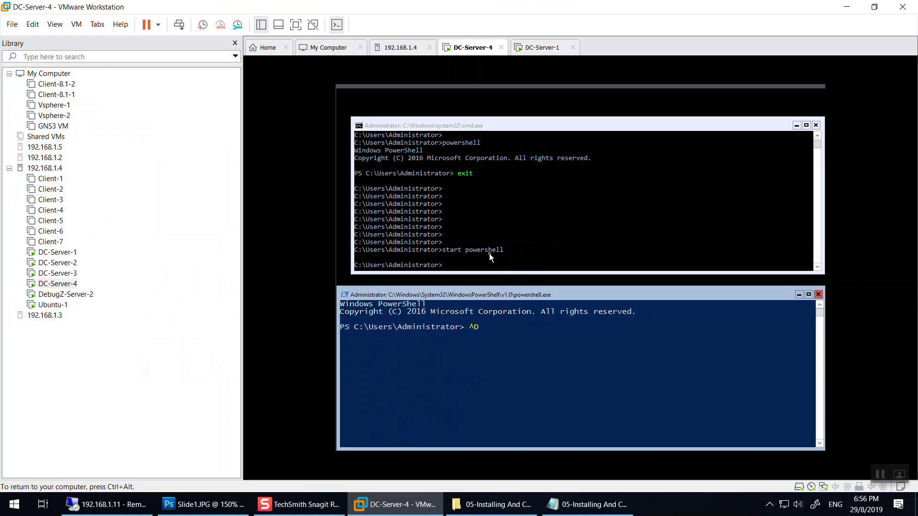
Type 'netdom renamecomputer' in the VM's cmd and position the setup notes over the console.
{"action": "left_click", "coordinate": [476, 268]}
{"action": "type", "text": "netdom re"}
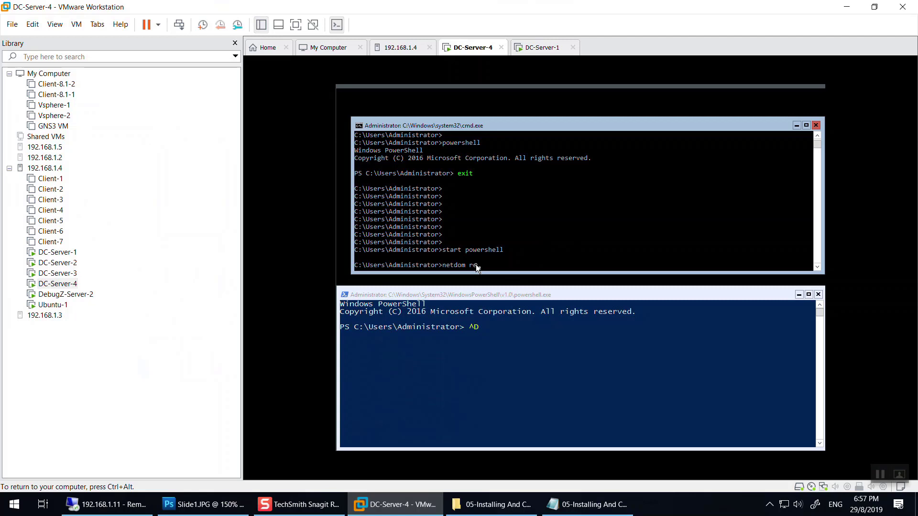
{"action": "type", "text": "namecomputer"}
{"action": "left_click", "coordinate": [588, 504]}
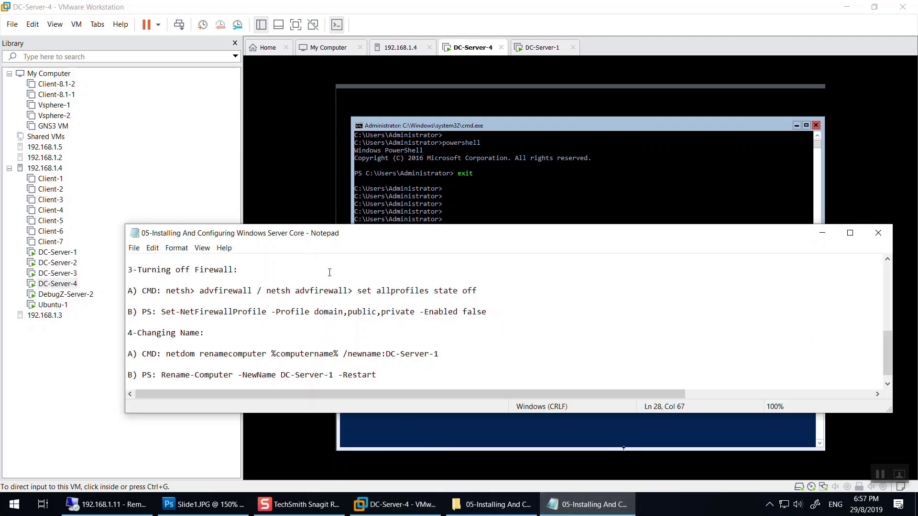
{"action": "left_click_drag", "start_coordinate": [408, 239], "coordinate": [466, 259]}
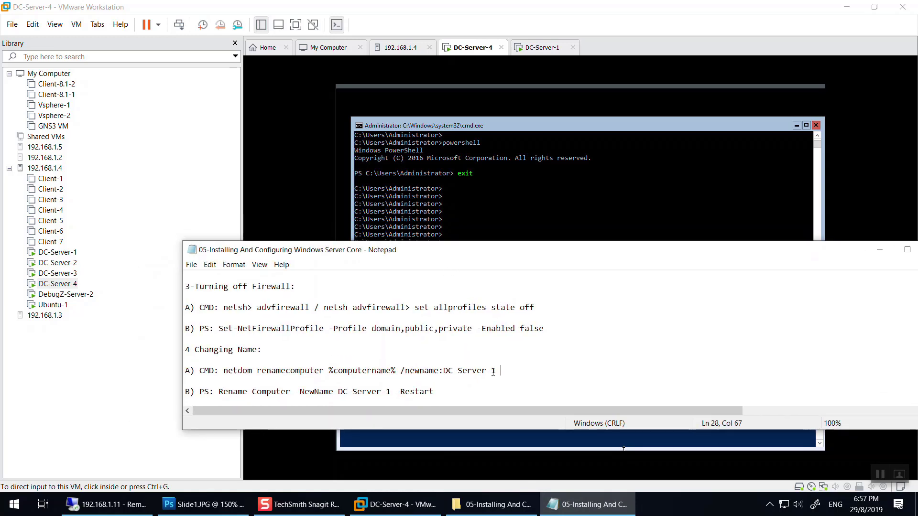
{"action": "left_click_drag", "start_coordinate": [510, 253], "coordinate": [514, 220]}
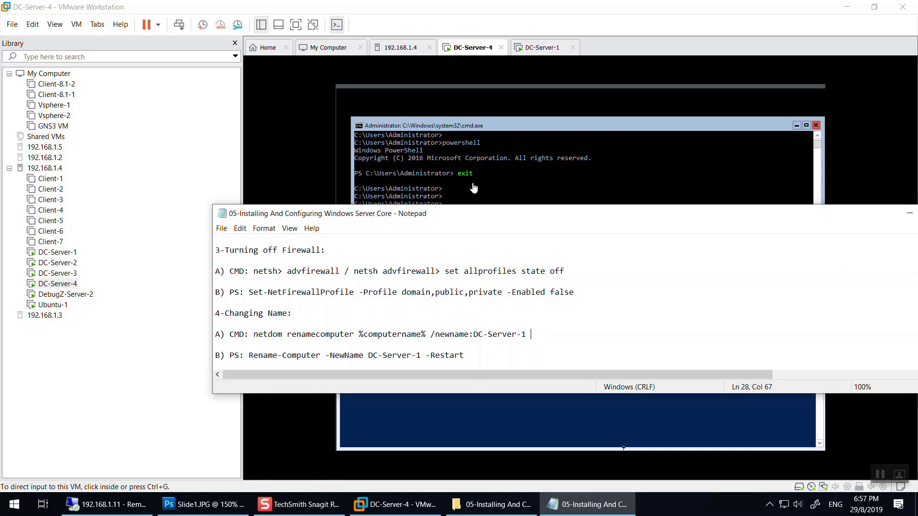
Correct the command's ending and continue it with '%com' toward %computername%.
{"action": "left_click", "coordinate": [474, 187]}
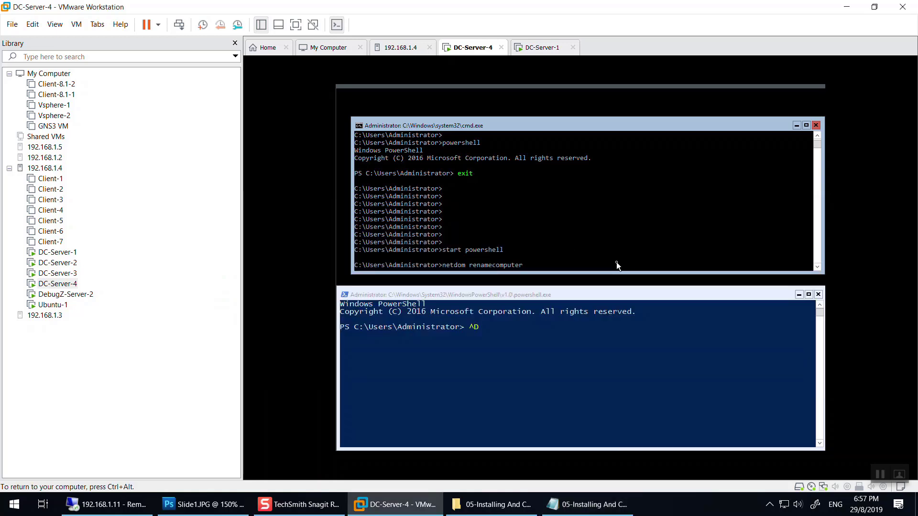
{"action": "key", "text": "BackSpace"}
{"action": "key", "text": "BackSpace"}
{"action": "type", "text": "er"}
{"action": "key", "text": "ctrl+alt"}
{"action": "key", "text": "alt+Tab"}
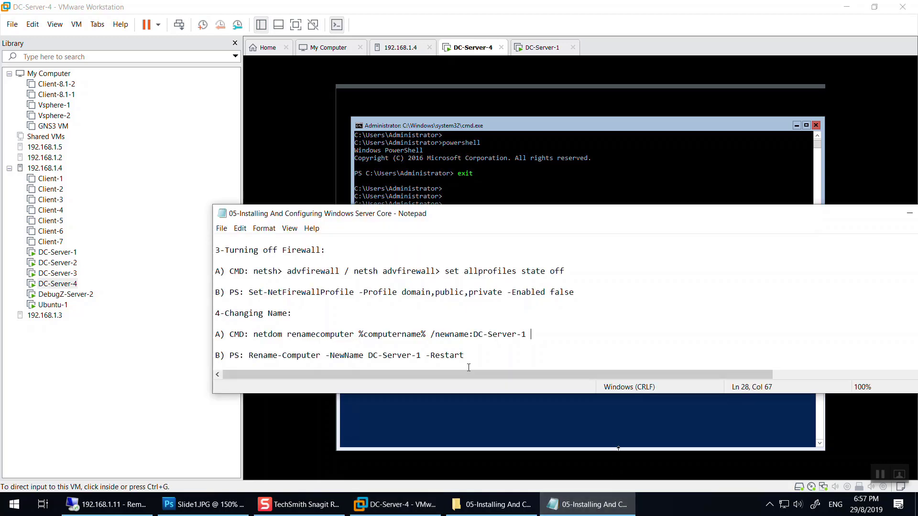
{"action": "left_click", "coordinate": [561, 188]}
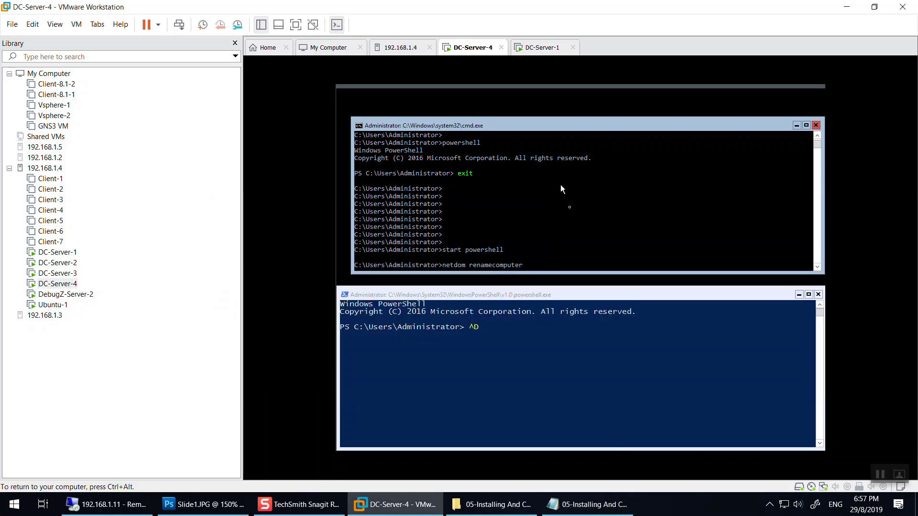
{"action": "type", "text": "%computername%"}
Run hostname in PowerShell to confirm the current name WIN-50RCSVN3E6E.
{"action": "left_click", "coordinate": [481, 326]}
{"action": "type", "text": "hostname"}
{"action": "key", "text": "Return"}
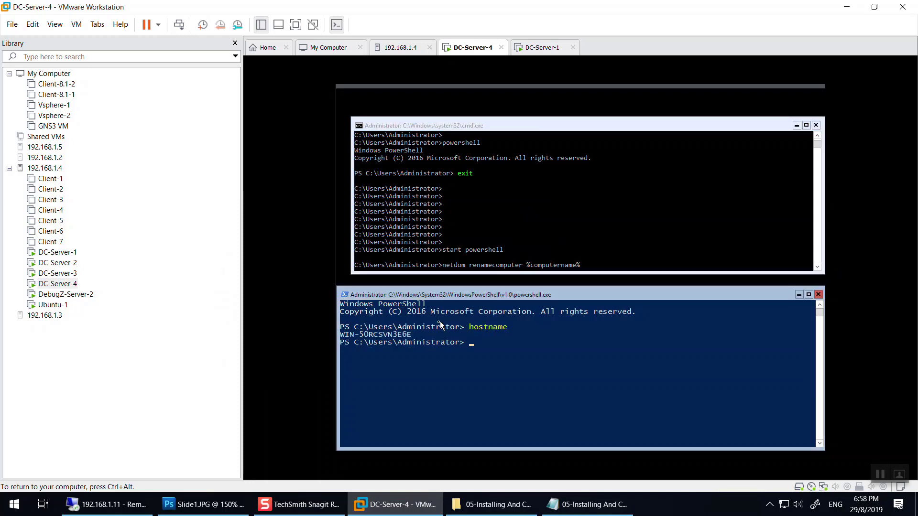
{"action": "left_click_drag", "start_coordinate": [409, 334], "coordinate": [339, 340]}
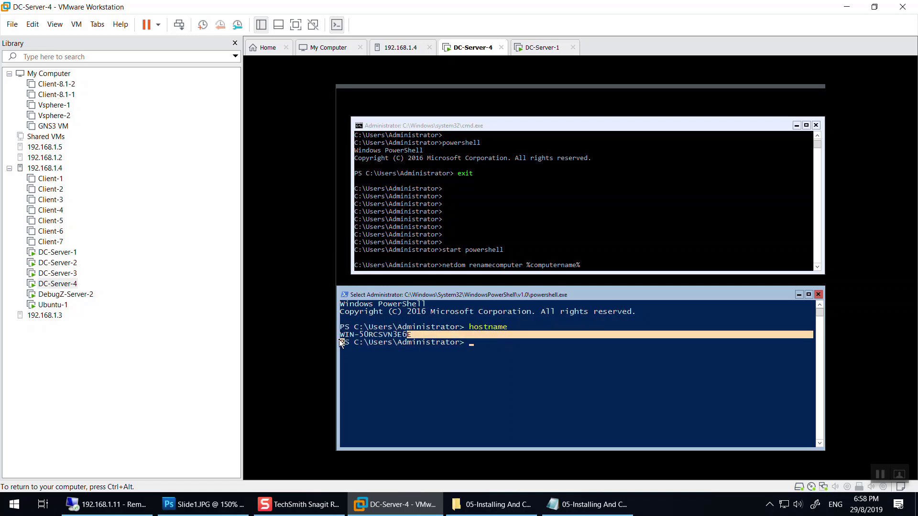
{"action": "left_click", "coordinate": [537, 269]}
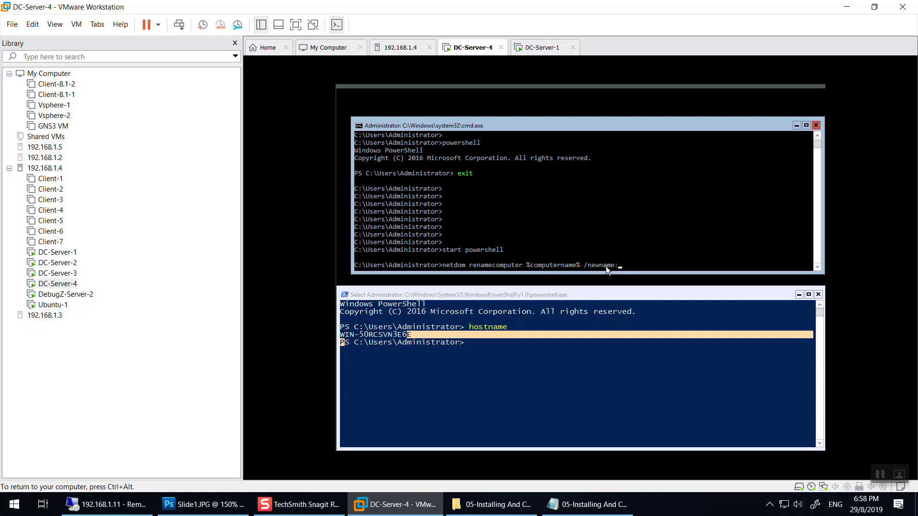
Finish the netdom command with /newname:DC-Server-3, run it and confirm with Y.
{"action": "type", "text": "/newname:DC-Server-1"}
{"action": "key", "text": "BackSpace"}
{"action": "type", "text": "3"}
{"action": "key", "text": "ctrl+alt"}
{"action": "left_click", "coordinate": [587, 505]}
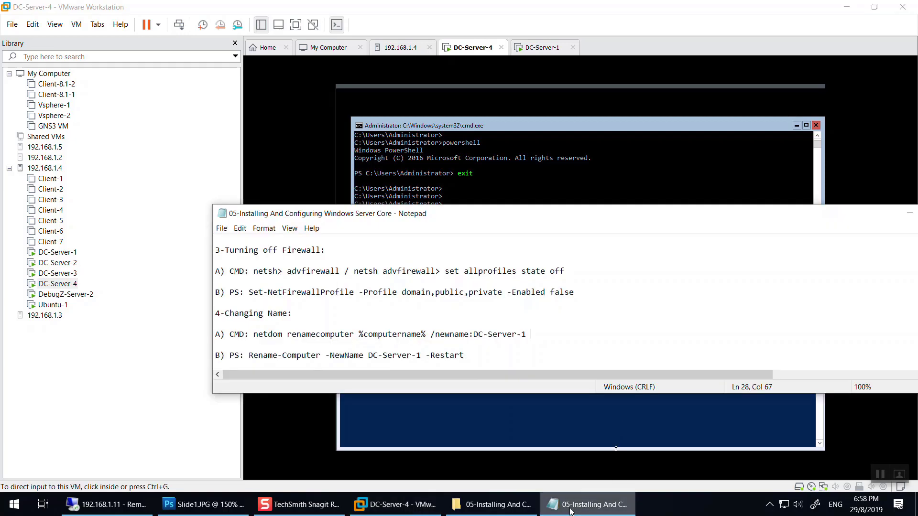
{"action": "left_click", "coordinate": [587, 505]}
{"action": "left_click", "coordinate": [612, 287]}
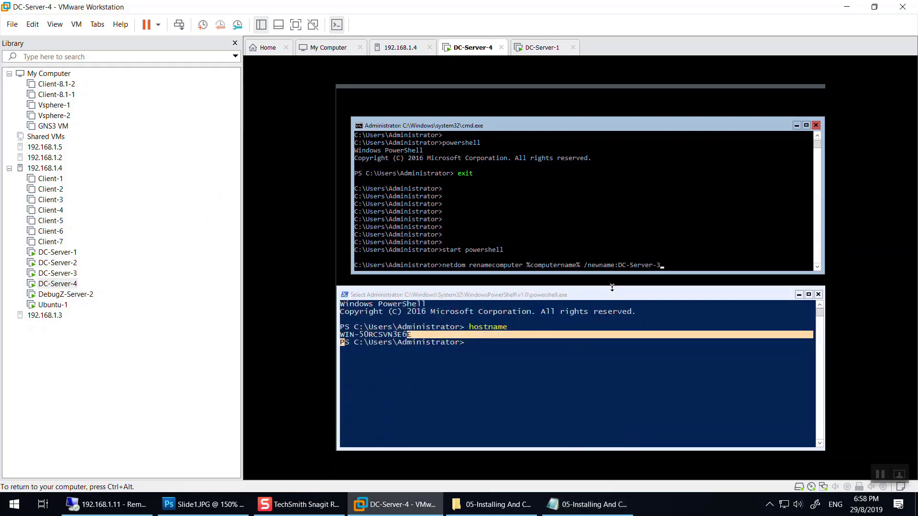
{"action": "key", "text": "Return"}
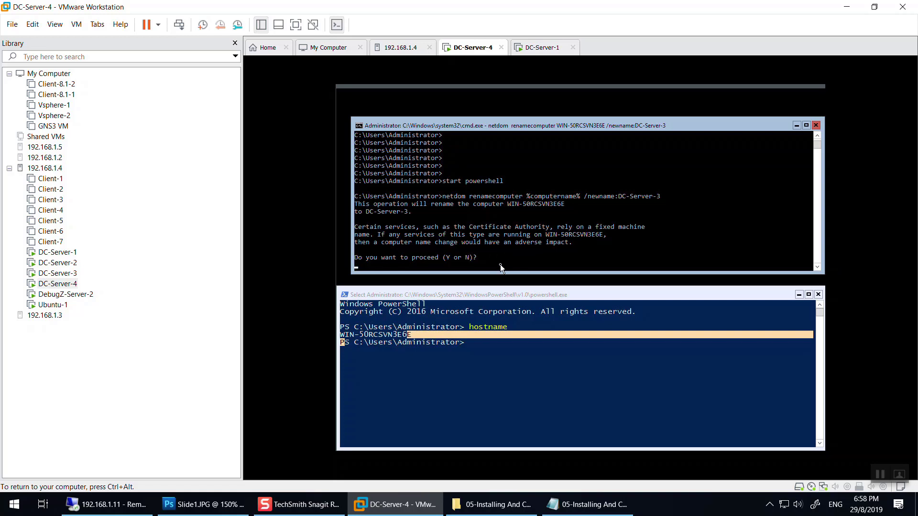
{"action": "type", "text": "Y"}
{"action": "key", "text": "Return"}
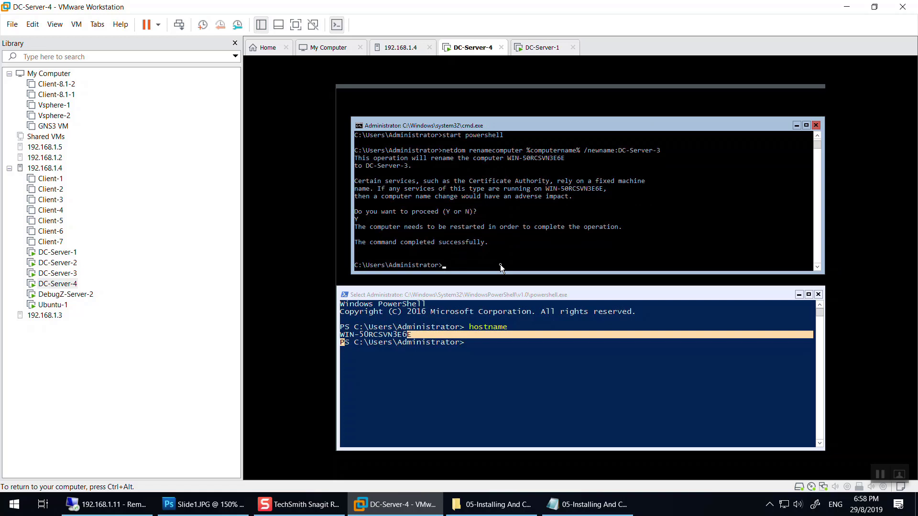
Run hostname in cmd to check the name, still WIN-50RCSVN3E6E pending restart.
{"action": "left_click", "coordinate": [532, 346]}
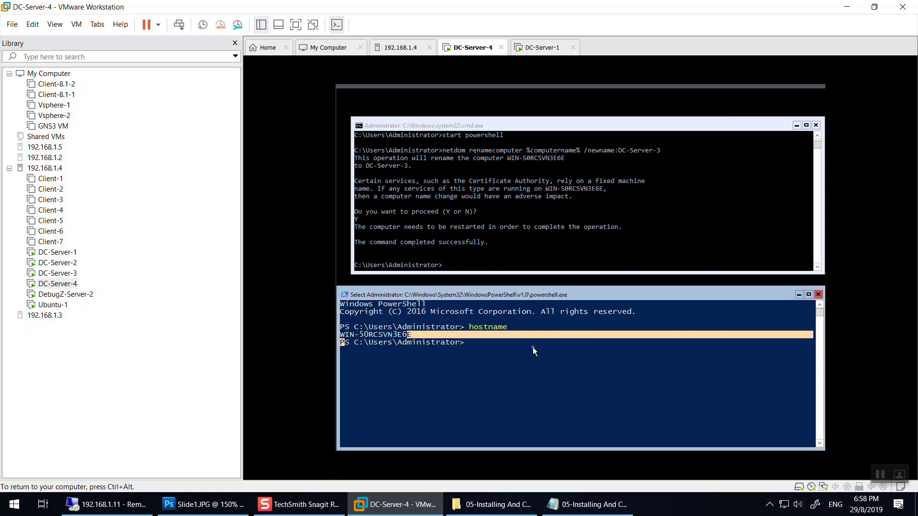
{"action": "left_click", "coordinate": [524, 248]}
{"action": "type", "text": "hostname"}
{"action": "key", "text": "Return"}
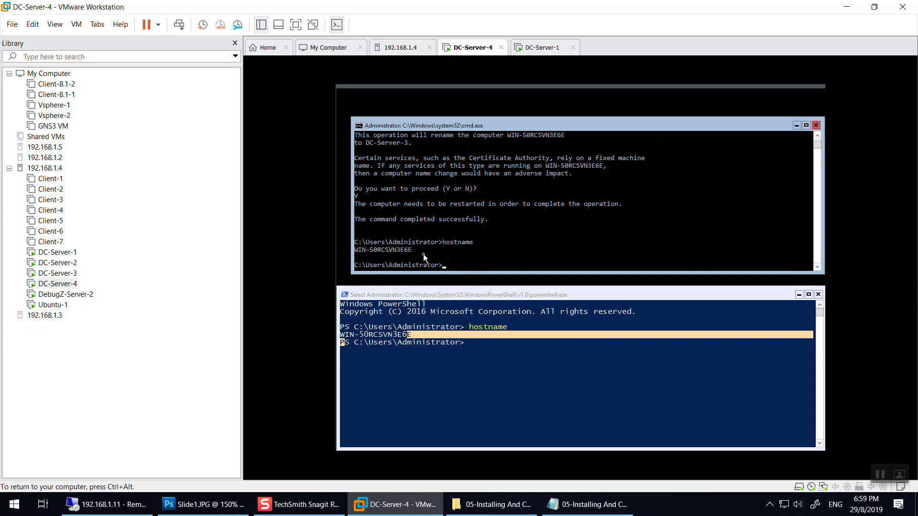
{"action": "left_click", "coordinate": [509, 263]}
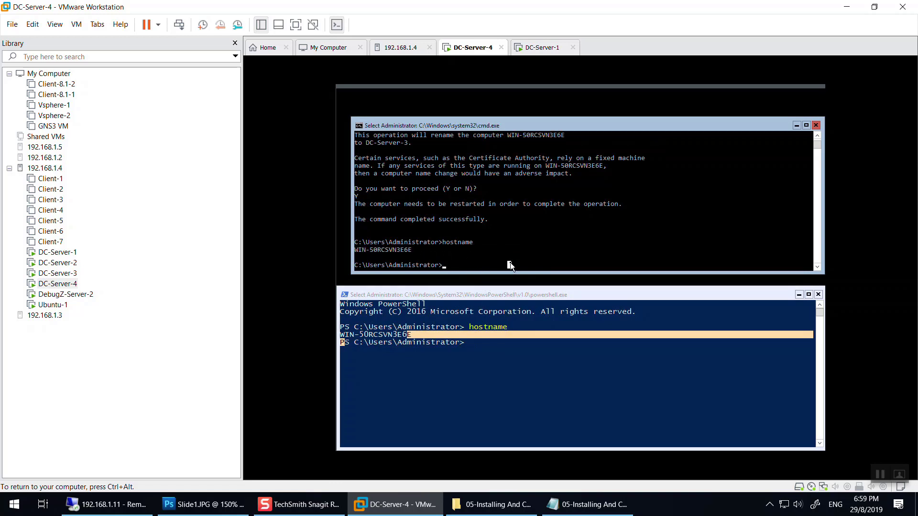
Restart the server with shutdown /r /t 0 /c "DC-Server-3 Is Restarting".
{"action": "type", "text": "shutdown /r /t 0 /c"}
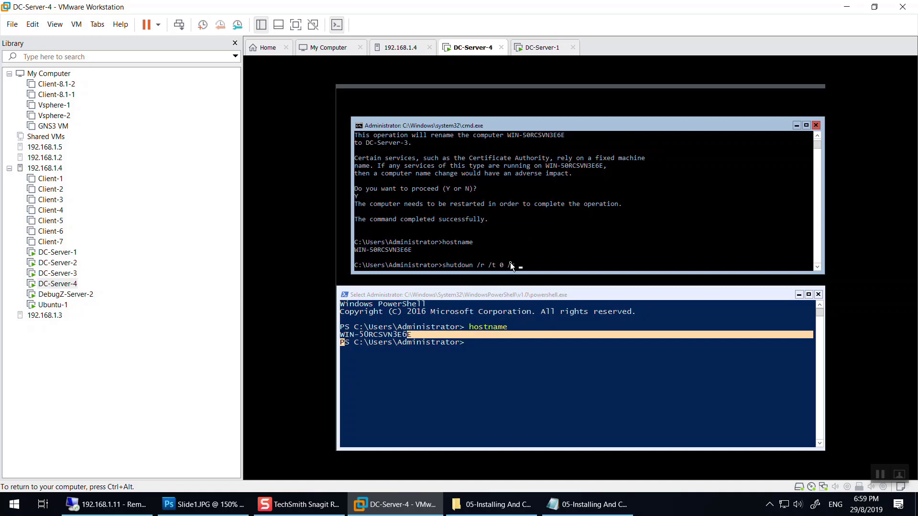
{"action": "type", "text": "DC"}
{"action": "key", "text": "BackSpace"}
{"action": "type", "text": "C-Server-3 Is Restarting\""}
{"action": "key", "text": "Return"}
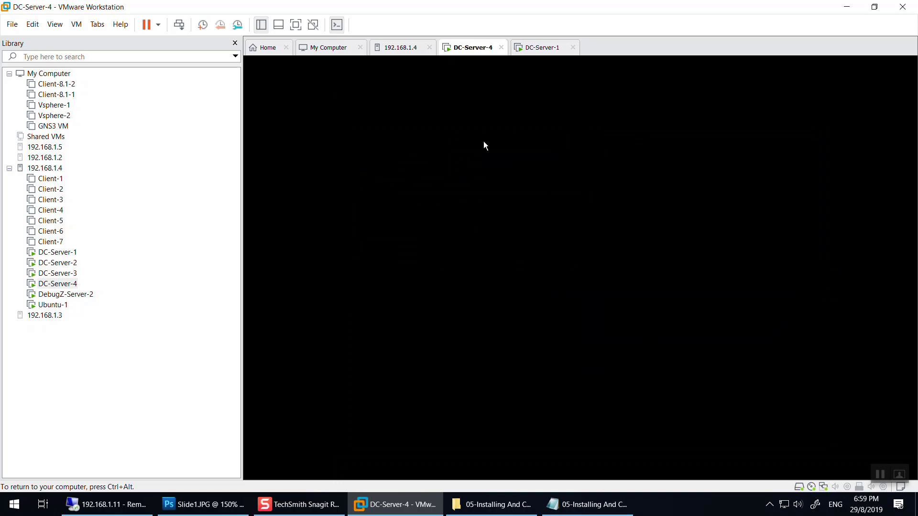
Unlock the sign-in screen and log in with the Administrator password.
{"action": "key", "text": "ctrl+alt"}
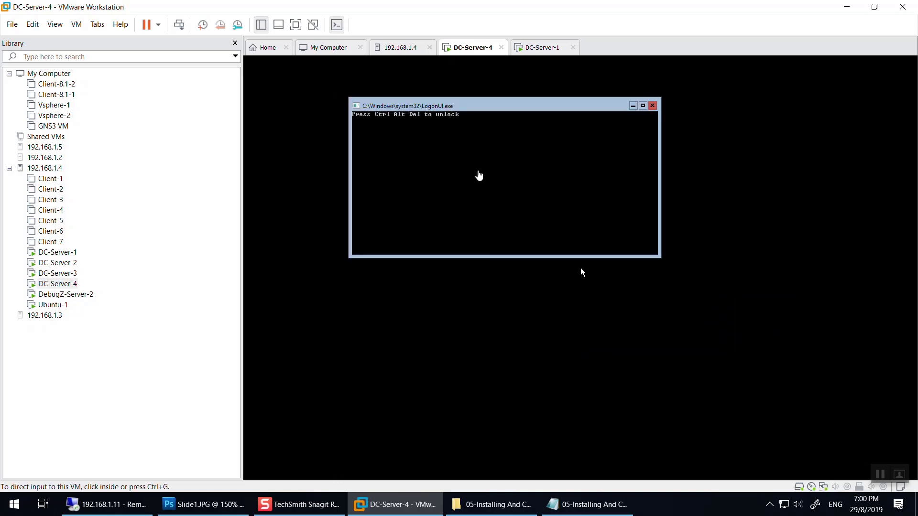
{"action": "left_click", "coordinate": [580, 267]}
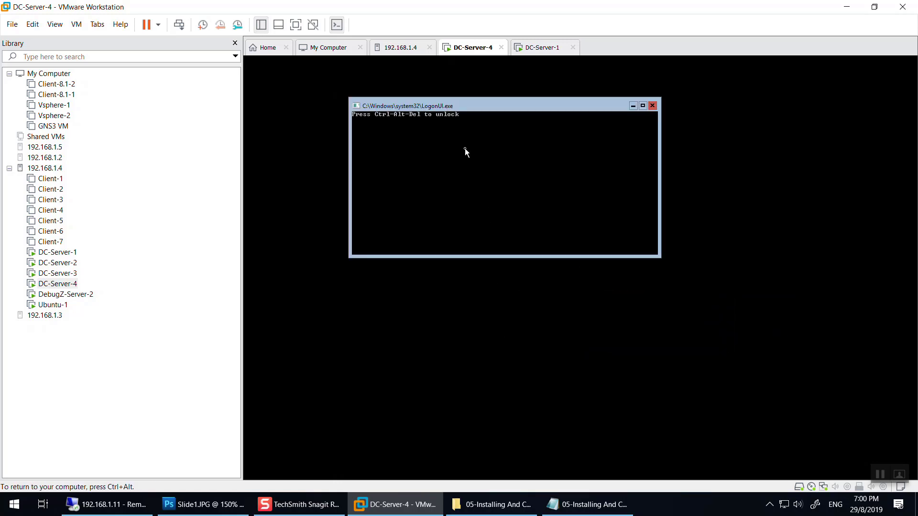
{"action": "key", "text": "ctrl+alt"}
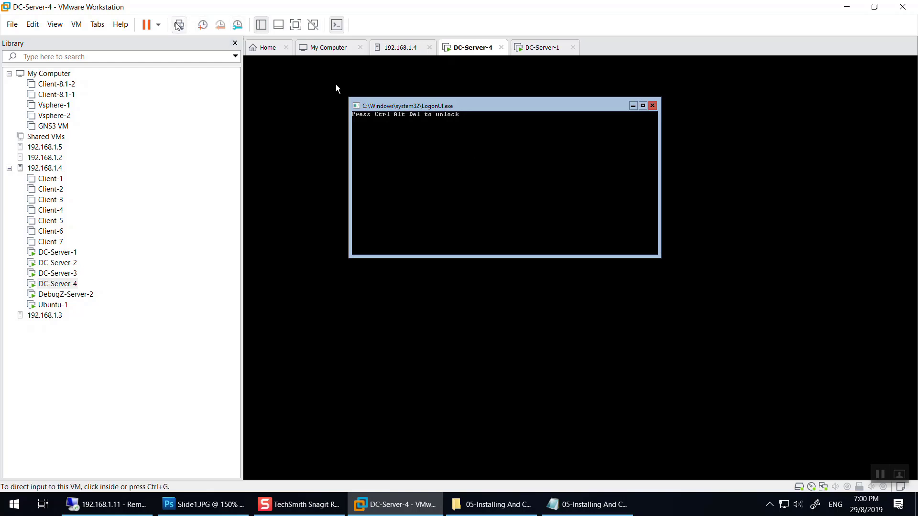
{"action": "left_click", "coordinate": [178, 25]}
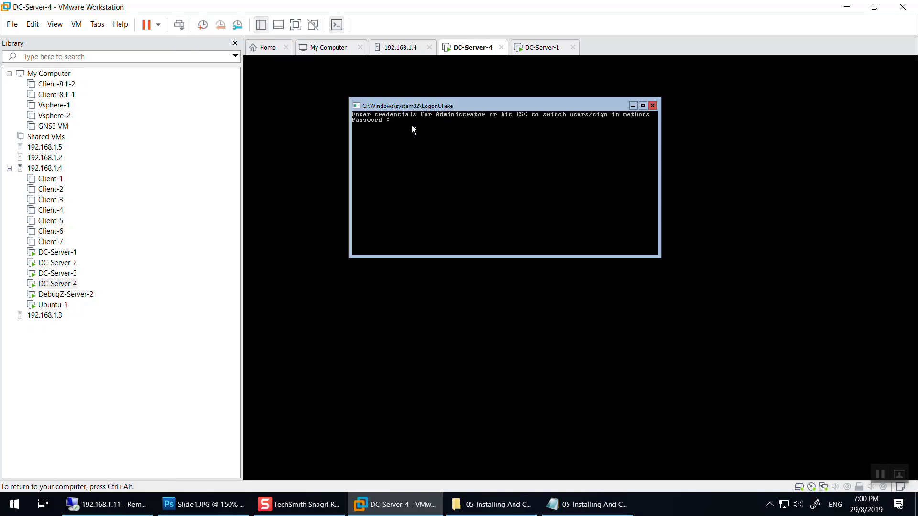
{"action": "type", "text": "*******"}
{"action": "key", "text": "Return"}
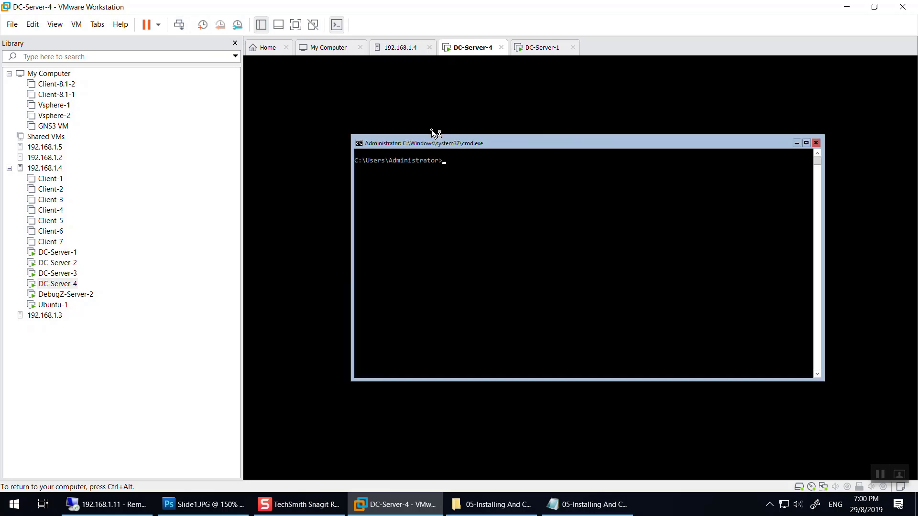
Launch PowerShell with start powershell and resize it and cmd so both consoles show.
{"action": "type", "text": "start powershell"}
{"action": "key", "text": "Return"}
{"action": "left_click_drag", "start_coordinate": [529, 90], "coordinate": [546, 269]}
{"action": "left_click", "coordinate": [538, 163]}
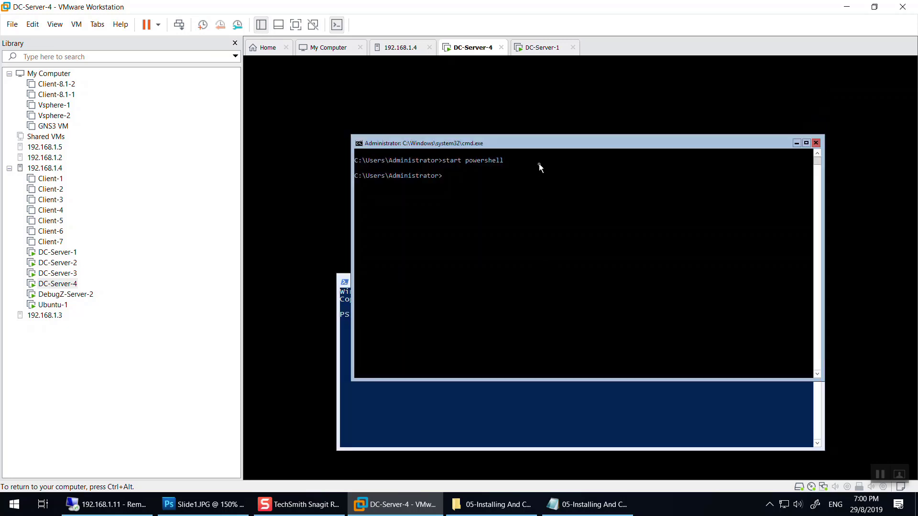
{"action": "left_click_drag", "start_coordinate": [517, 381], "coordinate": [517, 272]}
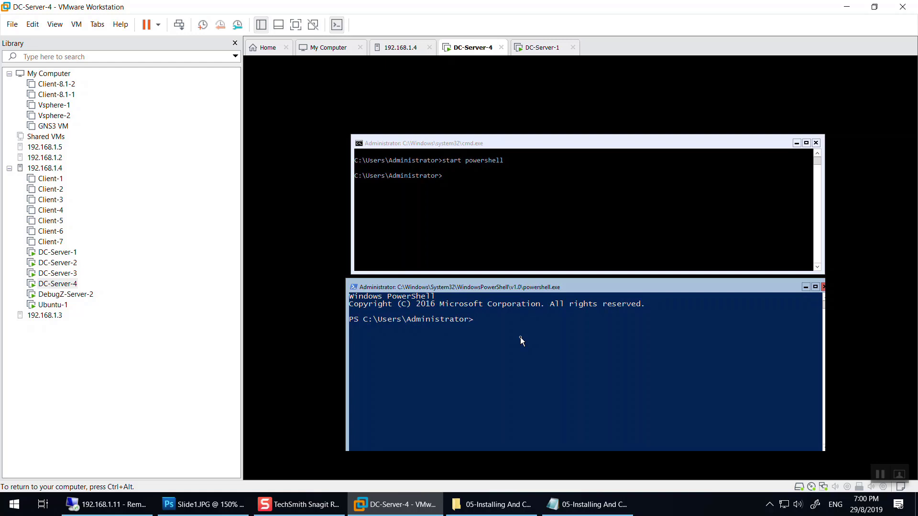
{"action": "type", "text": "Ren"}
{"action": "key", "text": "BackSpace"}
{"action": "key", "text": "BackSpace"}
{"action": "key", "text": "BackSpace"}
{"action": "type", "text": "rena"}
{"action": "key", "text": "Tab"}
{"action": "key", "text": "Tab"}
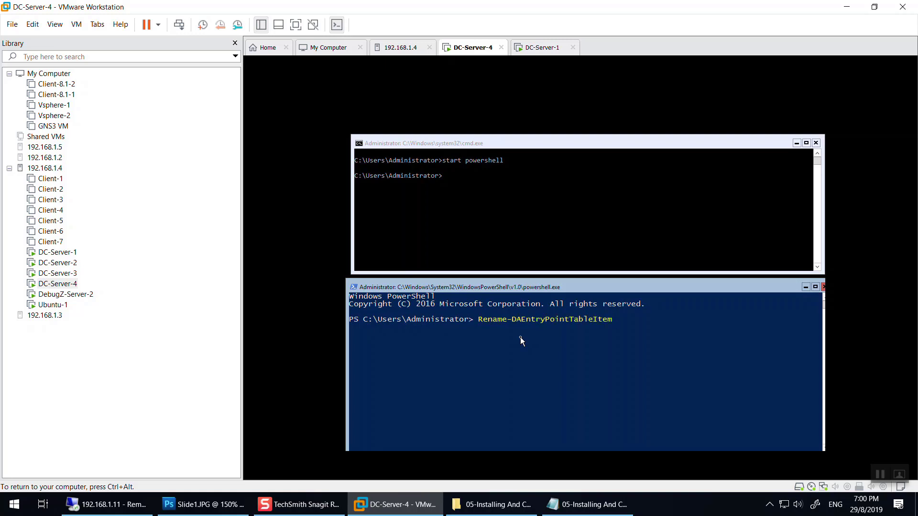
{"action": "key", "text": "Tab"}
{"action": "key", "text": "Tab"}
{"action": "key", "text": "Tab"}
{"action": "key", "text": "shift+Tab"}
{"action": "key", "text": "BackSpace"}
{"action": "key", "text": "BackSpace"}
{"action": "key", "text": "BackSpace"}
{"action": "key", "text": "BackSpace"}
{"action": "key", "text": "BackSpace"}
{"action": "key", "text": "BackSpace"}
{"action": "key", "text": "BackSpace"}
{"action": "key", "text": "BackSpace"}
{"action": "key", "text": "Tab"}
{"action": "key", "text": "shift+Tab"}
{"action": "type", "text": "-new"}
{"action": "key", "text": "Tab"}
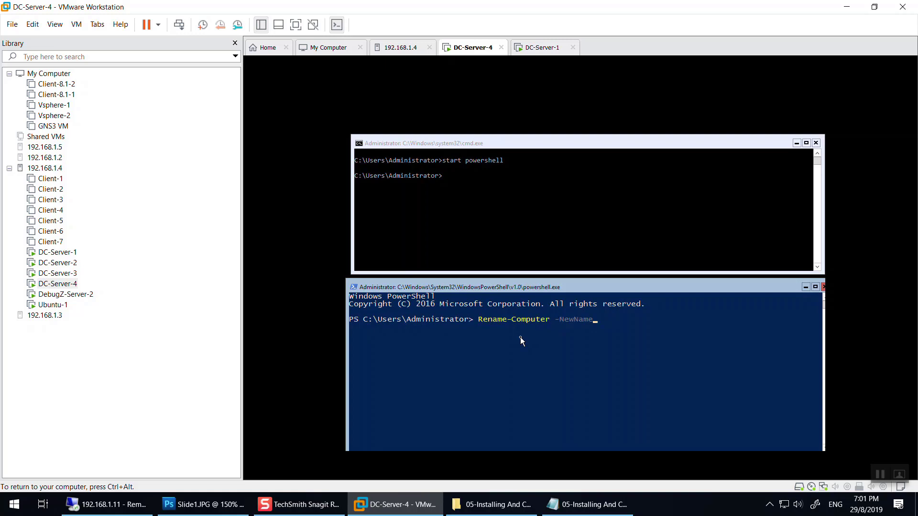
{"action": "type", "text": "\"DC-Server-3"}
{"action": "left_click", "coordinate": [587, 504]}
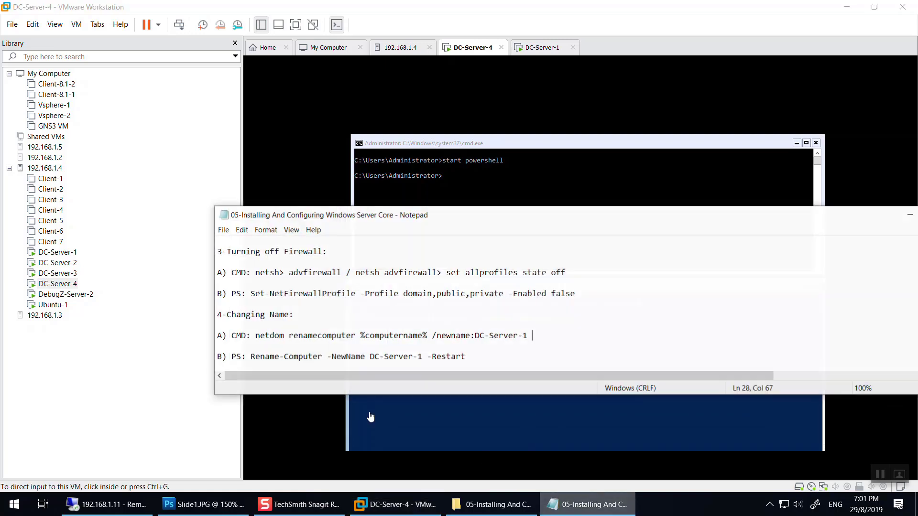
{"action": "left_click_drag", "start_coordinate": [245, 344], "coordinate": [426, 345]}
{"action": "left_click", "coordinate": [470, 347]}
{"action": "left_click", "coordinate": [604, 432]}
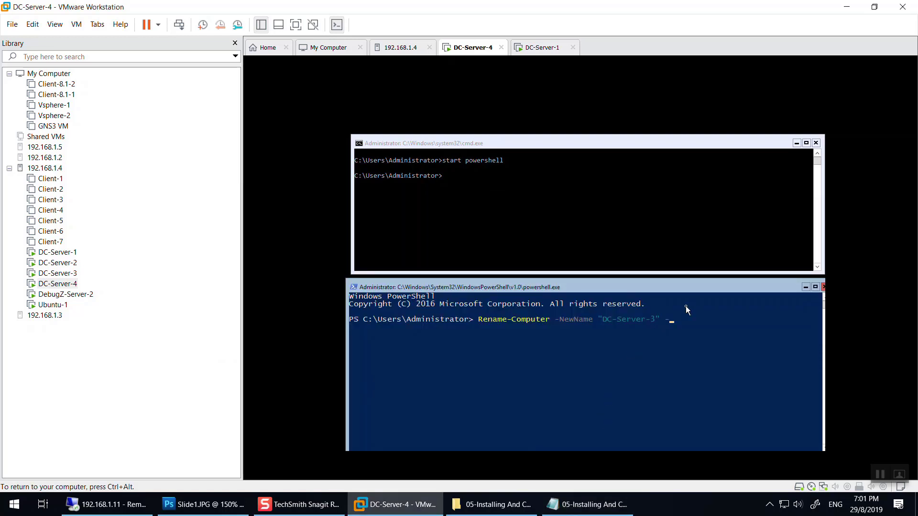
{"action": "key", "text": "Return"}
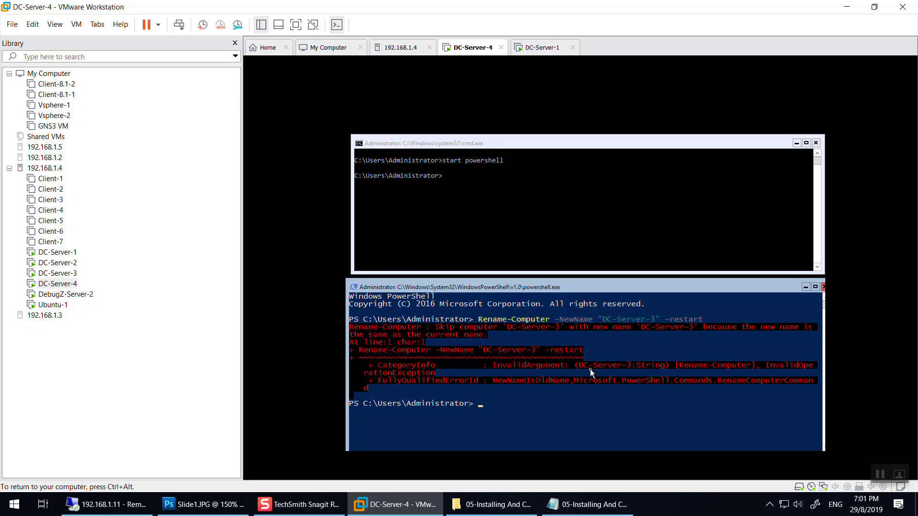
{"action": "left_click", "coordinate": [521, 191]}
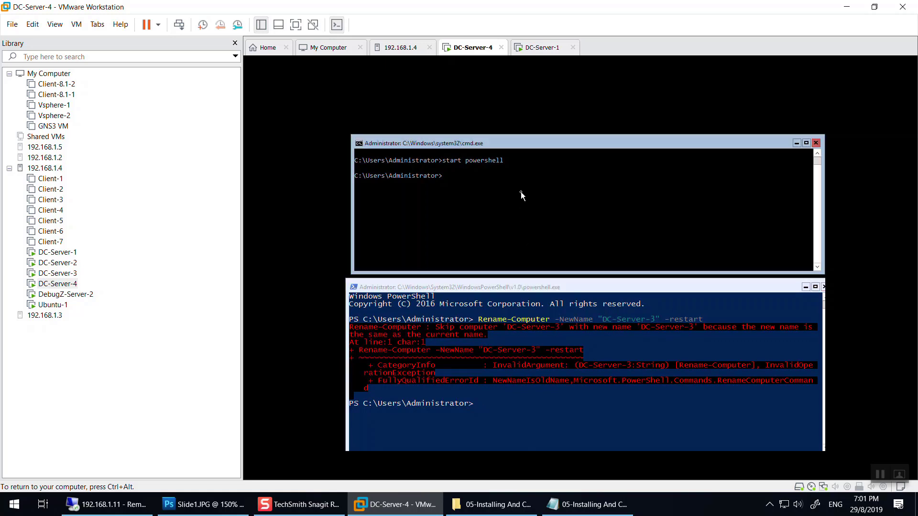
{"action": "left_click", "coordinate": [543, 393]}
{"action": "type", "text": "Restart-Computer"}
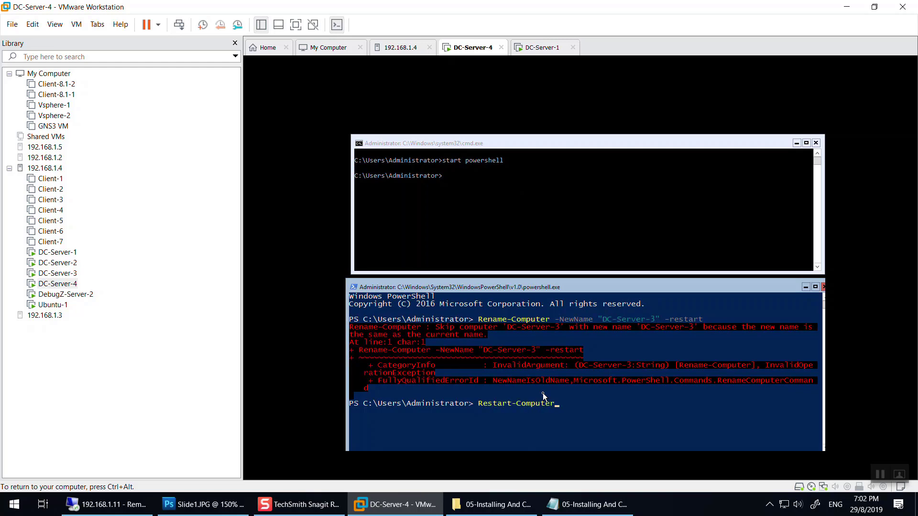
{"action": "key", "text": "BackSpace"}
{"action": "key", "text": "BackSpace"}
{"action": "key", "text": "BackSpace"}
{"action": "key", "text": "BackSpace"}
{"action": "key", "text": "BackSpace"}
{"action": "key", "text": "BackSpace"}
{"action": "key", "text": "BackSpace"}
{"action": "key", "text": "BackSpace"}
{"action": "key", "text": "BackSpace"}
{"action": "key", "text": "BackSpace"}
{"action": "key", "text": "BackSpace"}
{"action": "key", "text": "BackSpace"}
{"action": "key", "text": "BackSpace"}
{"action": "key", "text": "BackSpace"}
{"action": "key", "text": "BackSpace"}
Start netsh in cmd and list its available contexts with ?
{"action": "left_click", "coordinate": [571, 216]}
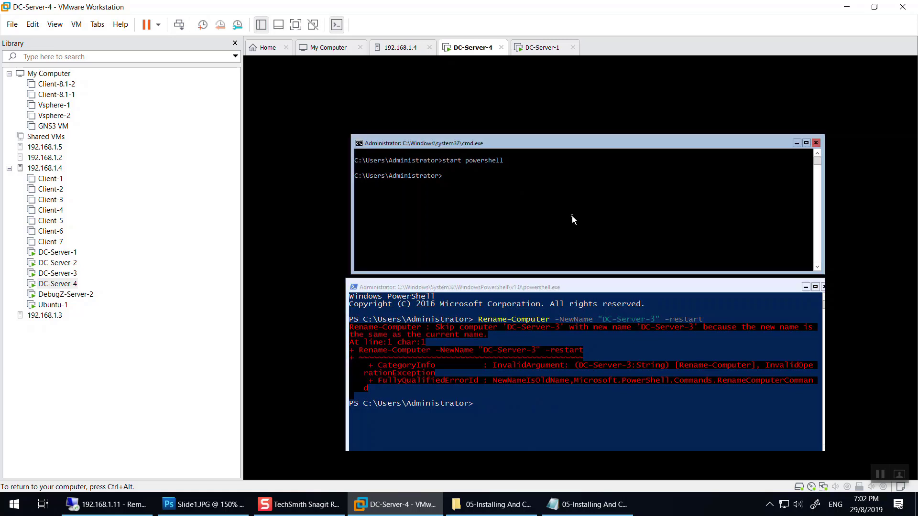
{"action": "type", "text": "netsh"}
{"action": "key", "text": "Return"}
{"action": "type", "text": "?"}
{"action": "key", "text": "Return"}
Scroll the netsh help listing, highlighting the advfirewall and dnsclient contexts.
{"action": "scroll", "coordinate": [380, 214], "scroll_direction": "up", "scroll_amount": 5}
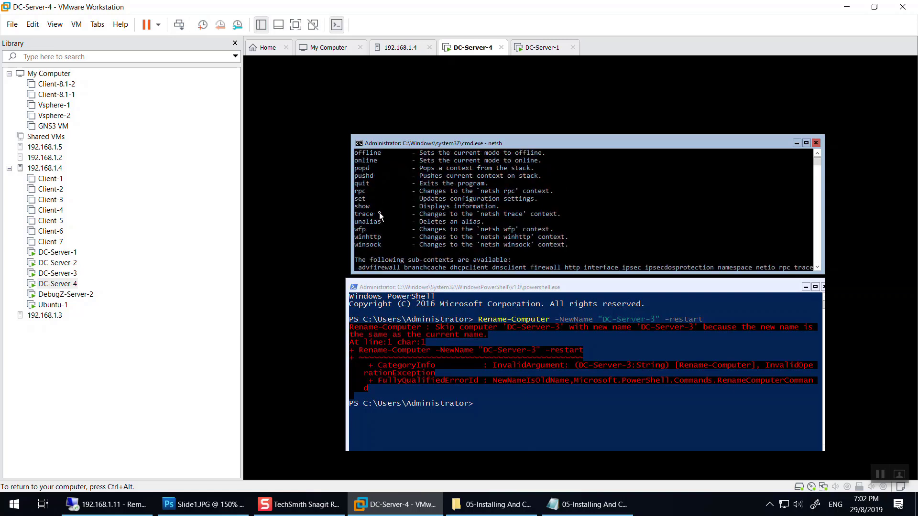
{"action": "scroll", "coordinate": [380, 212], "scroll_direction": "up", "scroll_amount": 6}
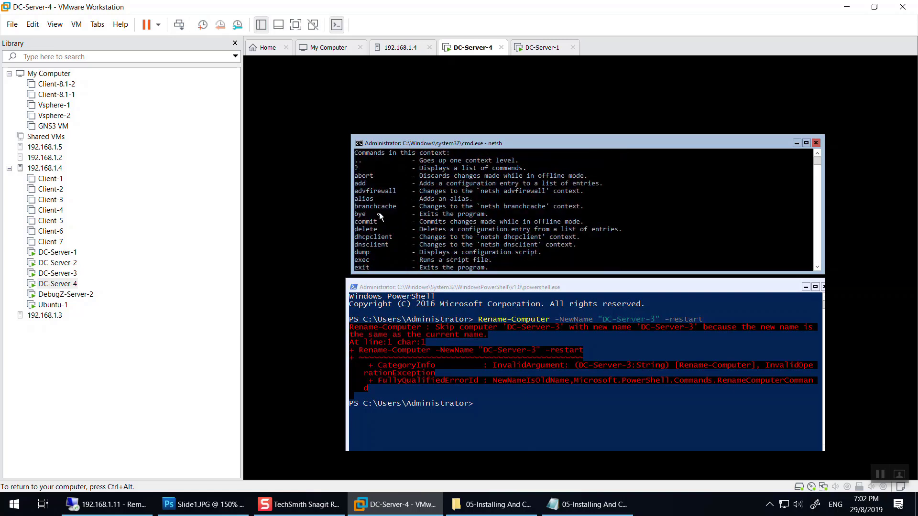
{"action": "left_click", "coordinate": [394, 214]}
{"action": "left_click_drag", "start_coordinate": [367, 217], "coordinate": [359, 216]}
{"action": "scroll", "coordinate": [371, 243], "scroll_direction": "down", "scroll_amount": 2}
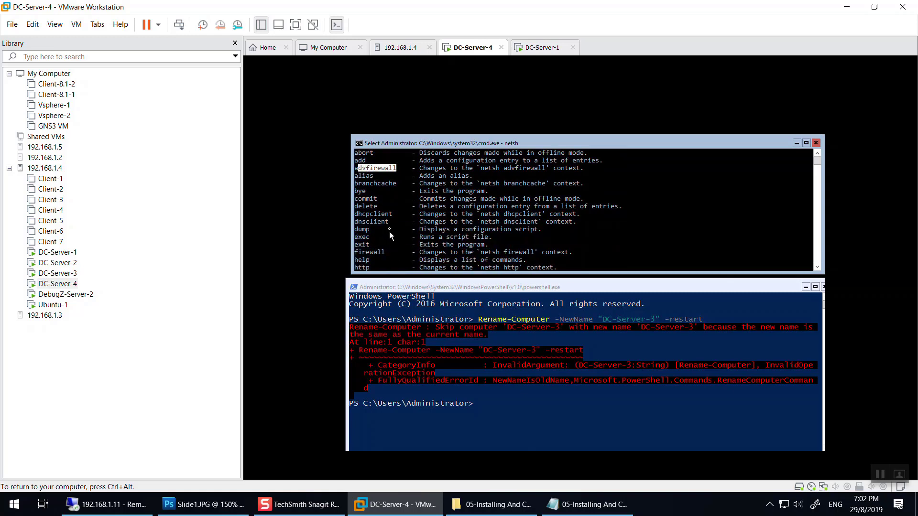
{"action": "left_click_drag", "start_coordinate": [390, 224], "coordinate": [352, 222]}
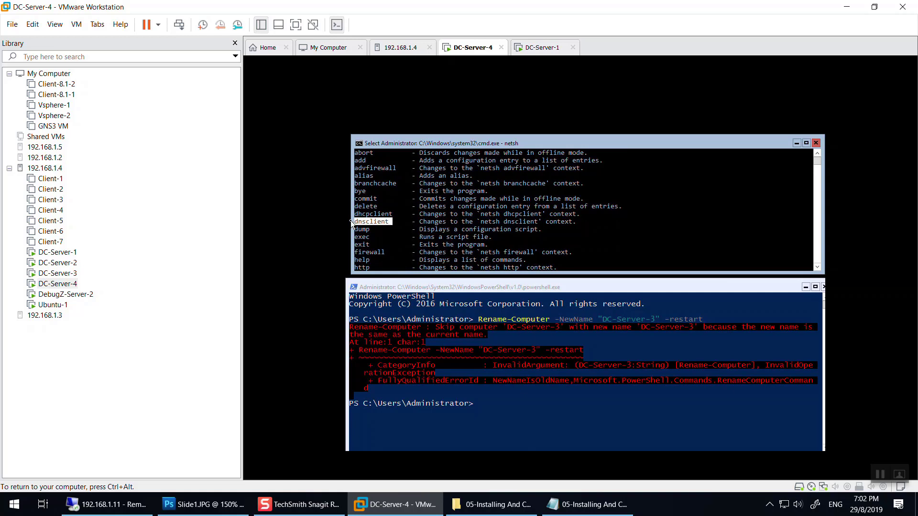
{"action": "scroll", "coordinate": [397, 225], "scroll_direction": "down", "scroll_amount": 2}
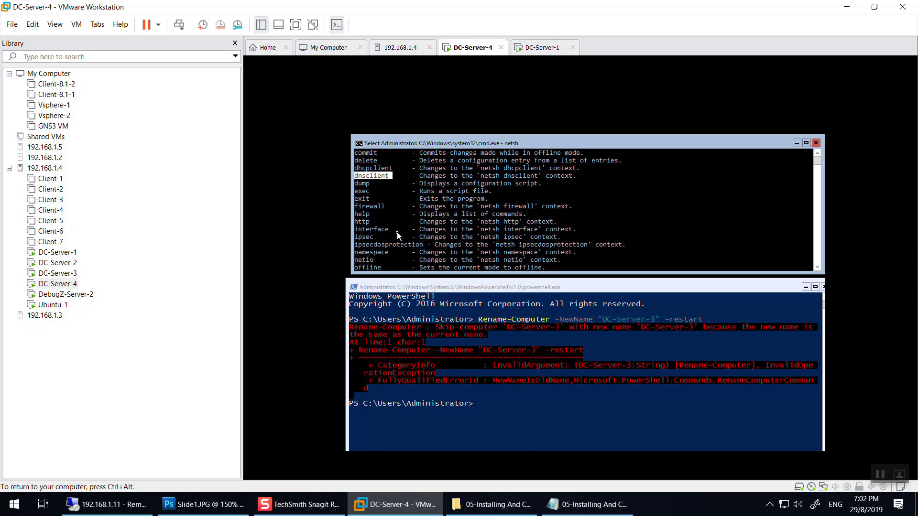
{"action": "left_click_drag", "start_coordinate": [396, 230], "coordinate": [359, 234]}
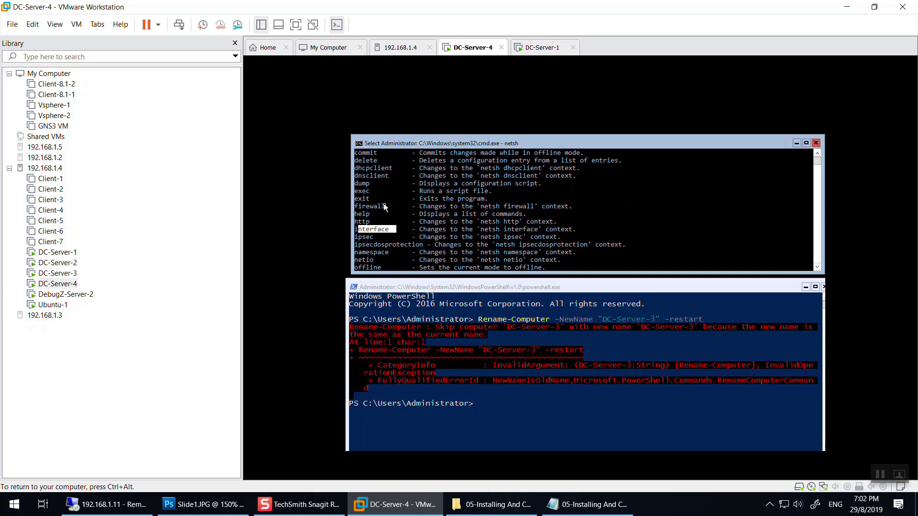
{"action": "scroll", "coordinate": [431, 242], "scroll_direction": "down", "scroll_amount": 10}
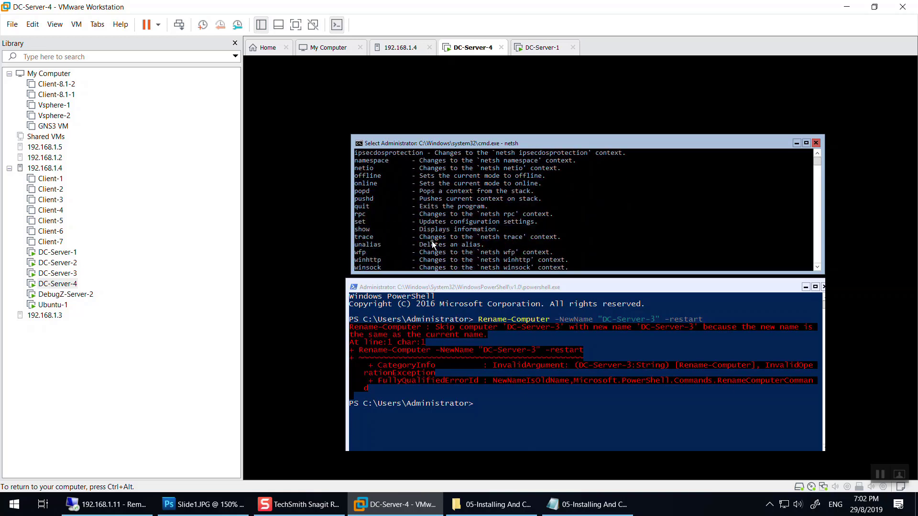
Exit netsh and begin typing 'netsh interface ipv4'.
{"action": "type", "text": "exit"}
{"action": "key", "text": "Return"}
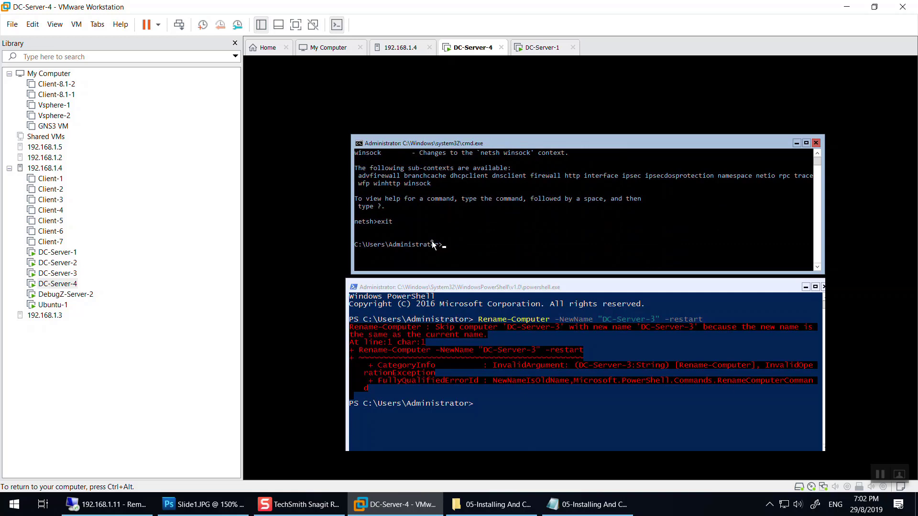
{"action": "type", "text": "netsh interface ipv4"}
Review the setup commands in the notes and discard the unfinished set address command.
{"action": "left_click", "coordinate": [588, 504]}
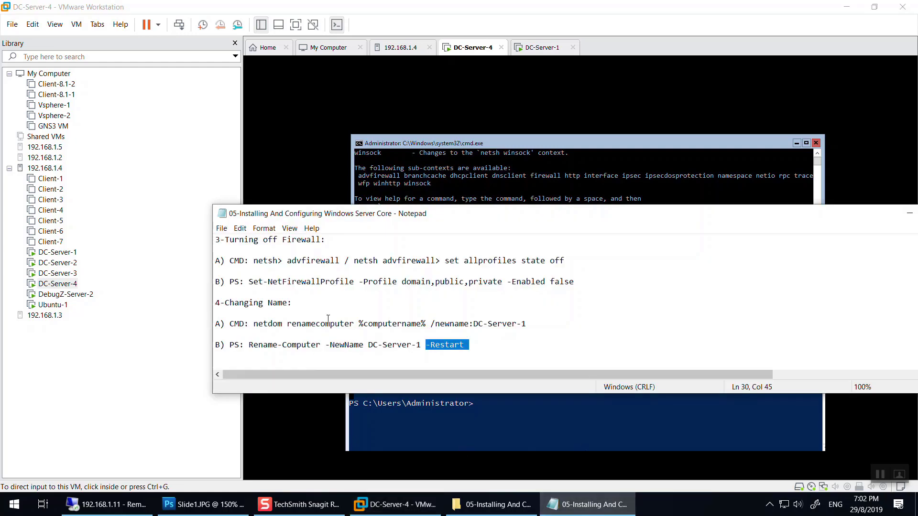
{"action": "scroll", "coordinate": [380, 284], "scroll_direction": "up", "scroll_amount": 6}
{"action": "scroll", "coordinate": [385, 321], "scroll_direction": "down", "scroll_amount": 1}
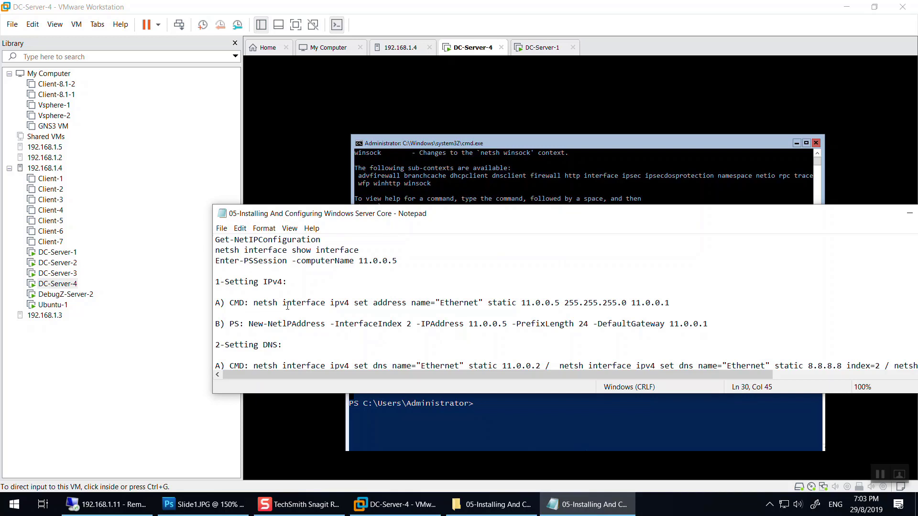
{"action": "left_click", "coordinate": [574, 199]}
{"action": "type", "text": "set address name"}
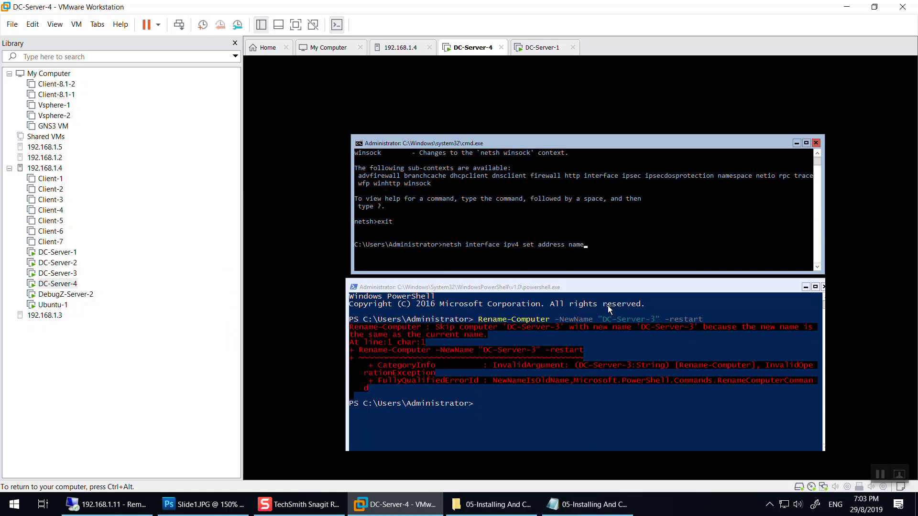
{"action": "key", "text": "BackSpace"}
{"action": "key", "text": "BackSpace"}
{"action": "key", "text": "BackSpace"}
{"action": "key", "text": "BackSpace"}
{"action": "key", "text": "BackSpace"}
{"action": "key", "text": "BackSpace"}
{"action": "key", "text": "BackSpace"}
{"action": "key", "text": "BackSpace"}
{"action": "key", "text": "BackSpace"}
{"action": "key", "text": "BackSpace"}
{"action": "key", "text": "BackSpace"}
{"action": "key", "text": "BackSpace"}
{"action": "key", "text": "BackSpace"}
{"action": "key", "text": "BackSpace"}
{"action": "key", "text": "BackSpace"}
{"action": "key", "text": "BackSpace"}
{"action": "key", "text": "BackSpace"}
{"action": "key", "text": "BackSpace"}
{"action": "key", "text": "BackSpace"}
{"action": "key", "text": "BackSpace"}
{"action": "key", "text": "BackSpace"}
{"action": "key", "text": "BackSpace"}
{"action": "key", "text": "BackSpace"}
{"action": "key", "text": "BackSpace"}
{"action": "key", "text": "BackSpace"}
{"action": "key", "text": "BackSpace"}
{"action": "key", "text": "BackSpace"}
{"action": "key", "text": "BackSpace"}
{"action": "key", "text": "BackSpace"}
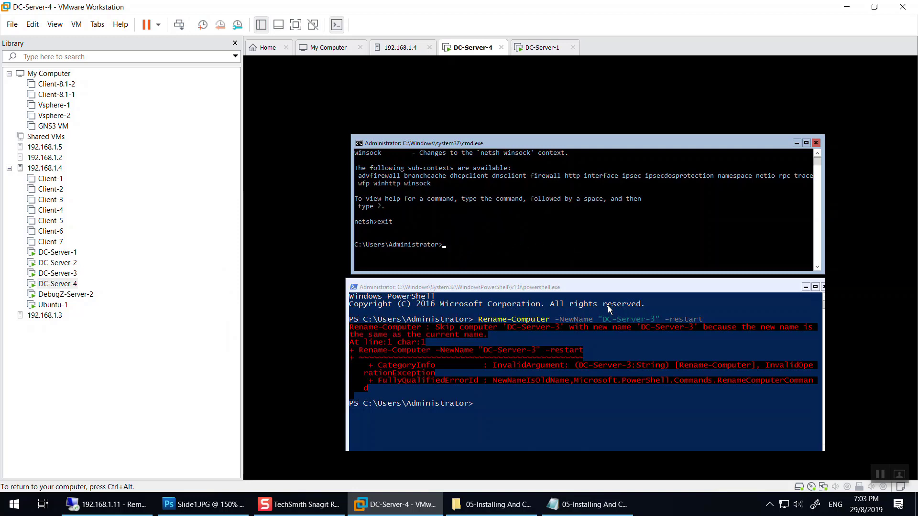
Run Get-NetAdapter in PowerShell, showing Ethernet0 up with interface index 3.
{"action": "left_click", "coordinate": [537, 401]}
{"action": "type", "text": "get-net"}
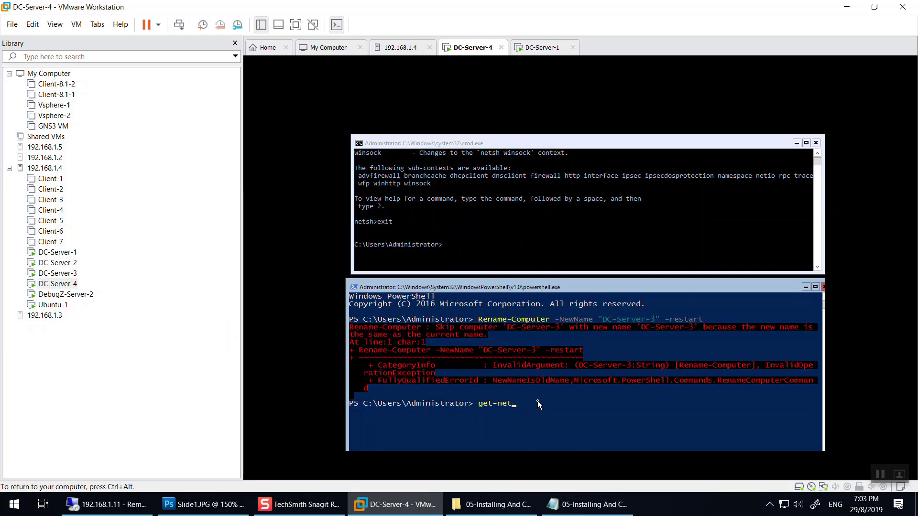
{"action": "type", "text": "ad"}
{"action": "key", "text": "Tab"}
{"action": "left_click_drag", "start_coordinate": [393, 419], "coordinate": [346, 420]}
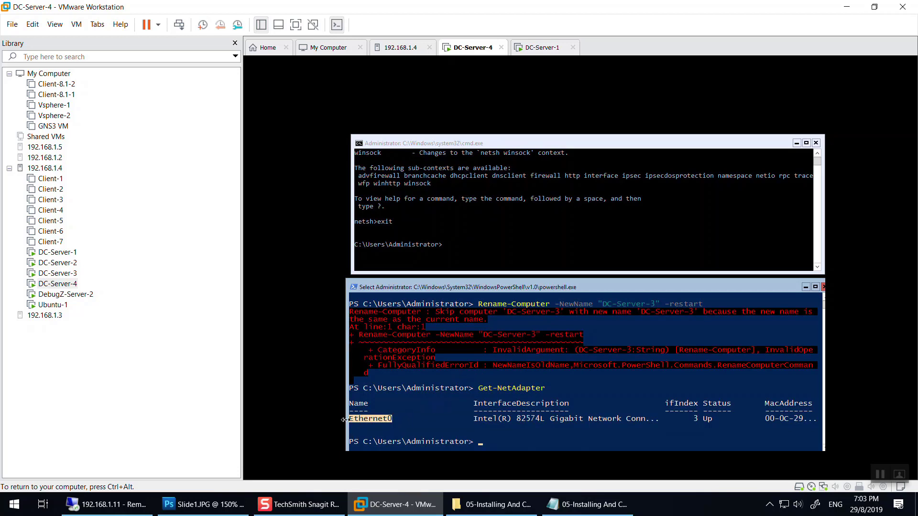
Enter netsh interface show interface at the command prompt.
{"action": "left_click", "coordinate": [500, 234]}
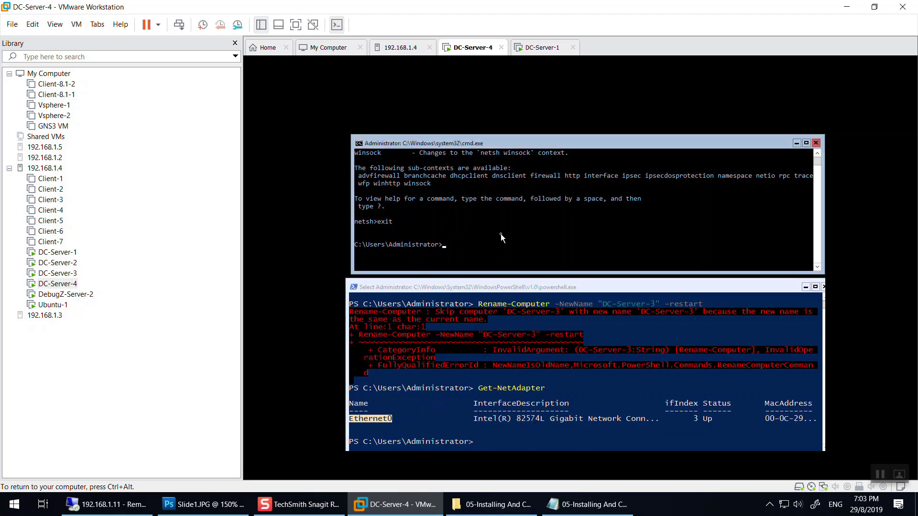
{"action": "type", "text": "show"}
{"action": "key", "text": "BackSpace"}
{"action": "key", "text": "BackSpace"}
{"action": "key", "text": "BackSpace"}
{"action": "key", "text": "BackSpace"}
{"action": "key", "text": "BackSpace"}
{"action": "type", "text": "netsh interface show interface"}
List the network interfaces, then begin a netsh ipv4 set address command for Ethernet0.
{"action": "key", "text": "Return"}
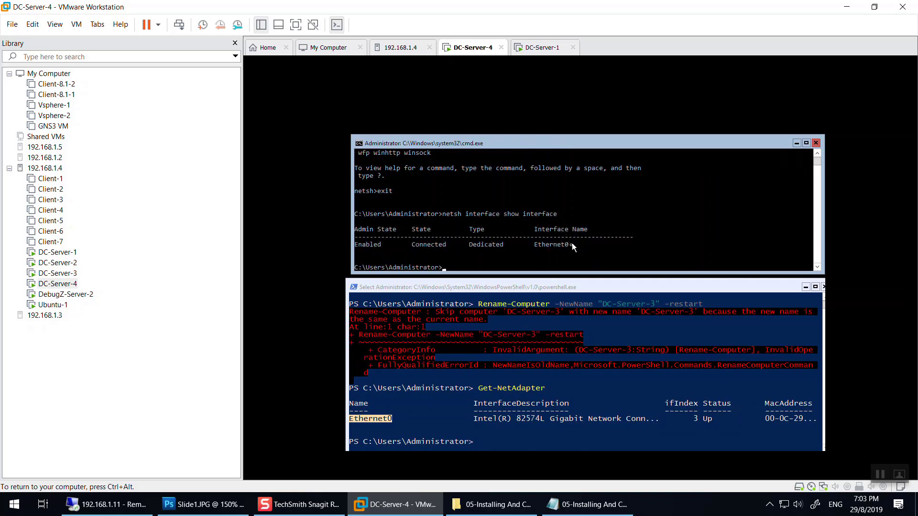
{"action": "type", "text": "nets"}
{"action": "type", "text": "interface ipv4 set address name"}
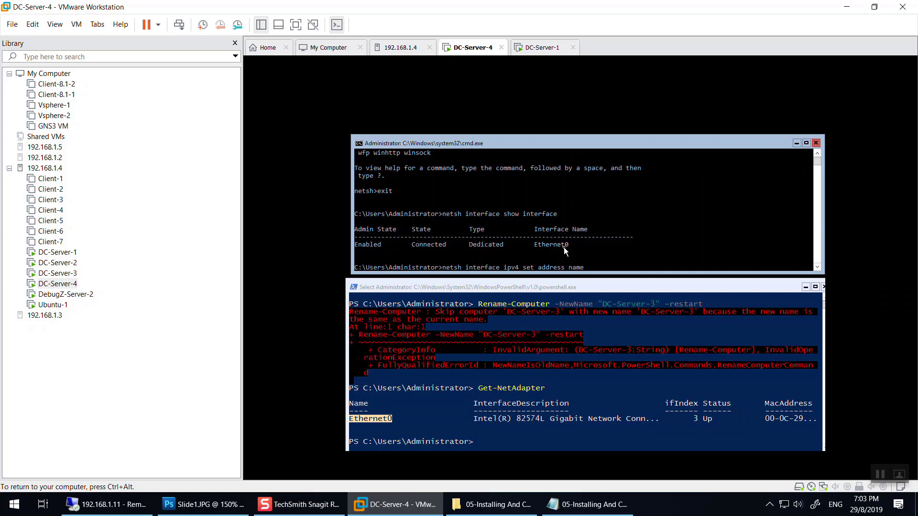
{"action": "type", "text": "=\"Ethernet0\""}
Finish the netsh command with static 11.0.0.5 255.255.255.0 11.0.0.1, then begin a Set-Net cmdlet in PowerShell.
{"action": "left_click", "coordinate": [587, 504]}
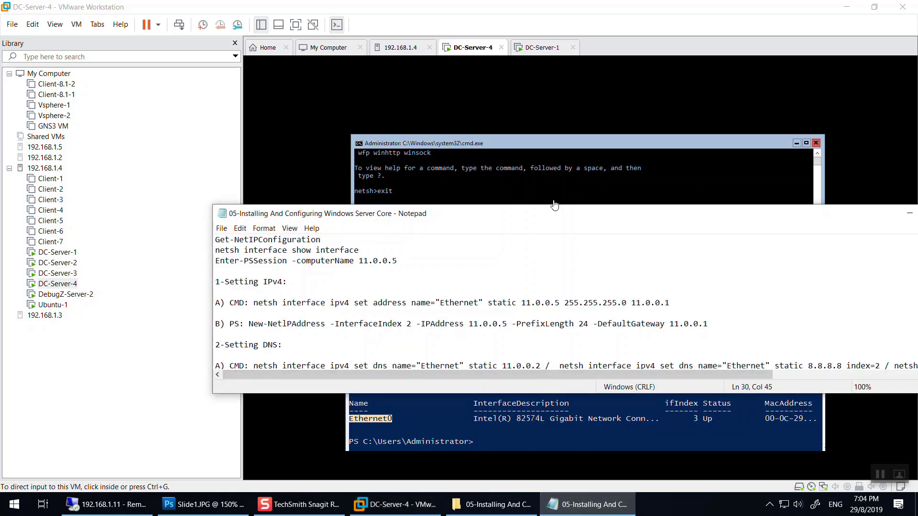
{"action": "left_click", "coordinate": [540, 201]}
{"action": "type", "text": "static"}
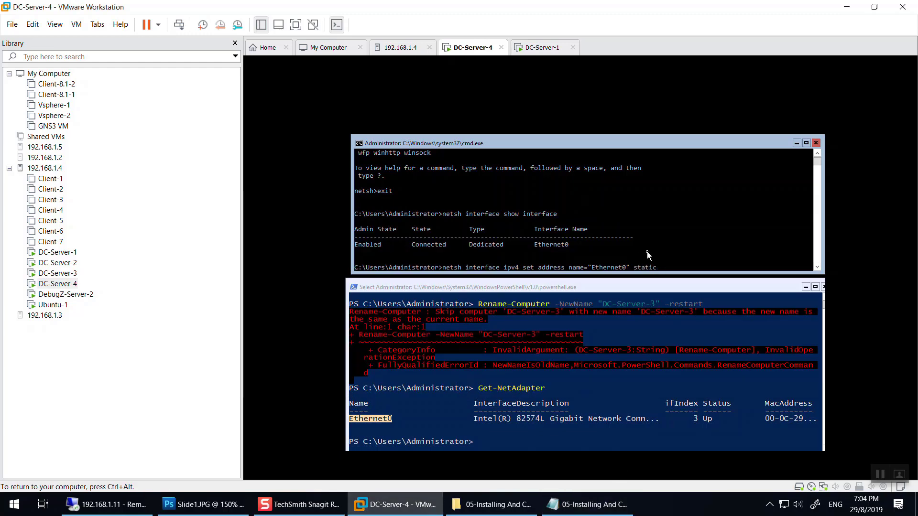
{"action": "type", "text": " 11.0.0.5 255.255.255.0 11.0.0.1"}
{"action": "left_click", "coordinate": [523, 440]}
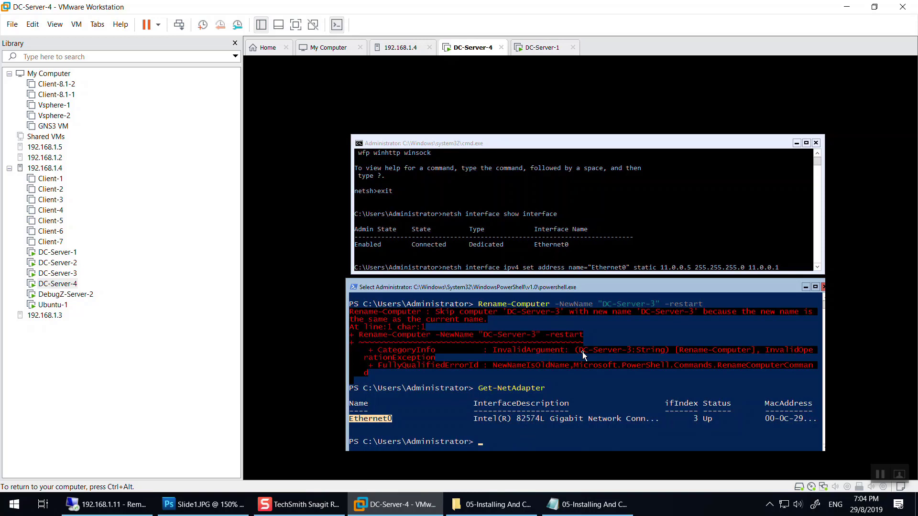
{"action": "type", "text": "set"}
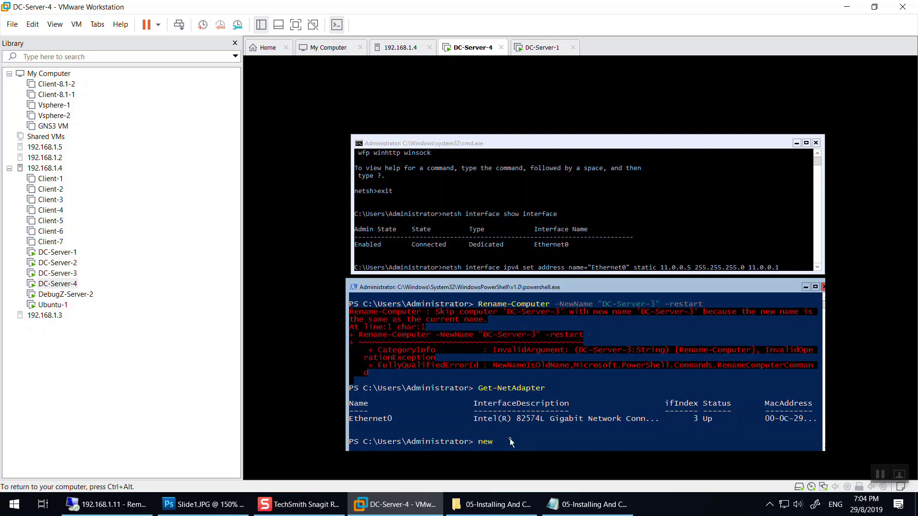
{"action": "type", "text": "-net"}
Begin New-NetIPAddress with -InterfaceIndex, pasting index 3 from the adapter output.
{"action": "key", "text": "Tab"}
{"action": "key", "text": "Tab"}
{"action": "key", "text": "BackSpace"}
{"action": "key", "text": "BackSpace"}
{"action": "key", "text": "BackSpace"}
{"action": "key", "text": "BackSpace"}
{"action": "key", "text": "BackSpace"}
{"action": "key", "text": "BackSpace"}
{"action": "key", "text": "BackSpace"}
{"action": "key", "text": "BackSpace"}
{"action": "key", "text": "BackSpace"}
{"action": "key", "text": "BackSpace"}
{"action": "key", "text": "BackSpace"}
{"action": "key", "text": "BackSpace"}
{"action": "type", "text": "IPAddress -int"}
{"action": "key", "text": "Tab"}
{"action": "type", "text": "er"}
{"action": "key", "text": "BackSpace"}
{"action": "key", "text": "BackSpace"}
{"action": "key", "text": "BackSpace"}
{"action": "key", "text": "BackSpace"}
{"action": "key", "text": "BackSpace"}
{"action": "key", "text": "BackSpace"}
{"action": "type", "text": "Index"}
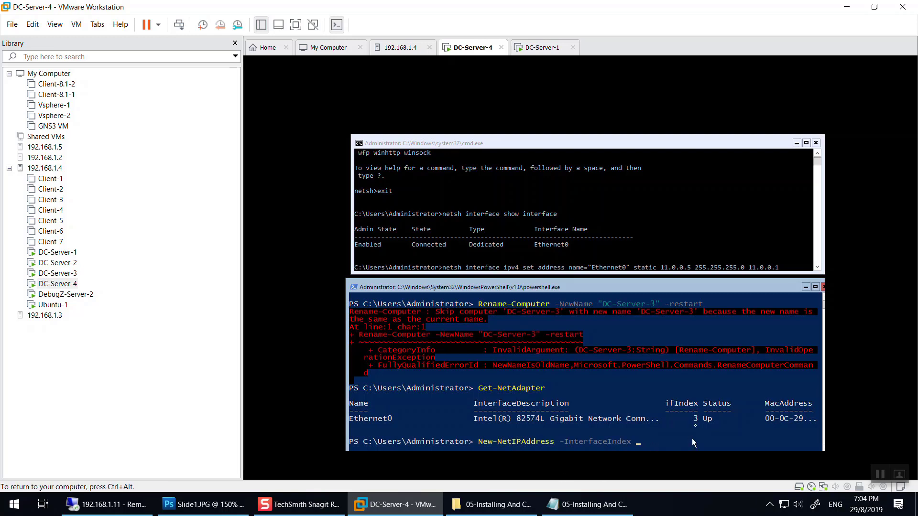
{"action": "left_click_drag", "start_coordinate": [694, 419], "coordinate": [698, 419]}
{"action": "key", "text": "super+c"}
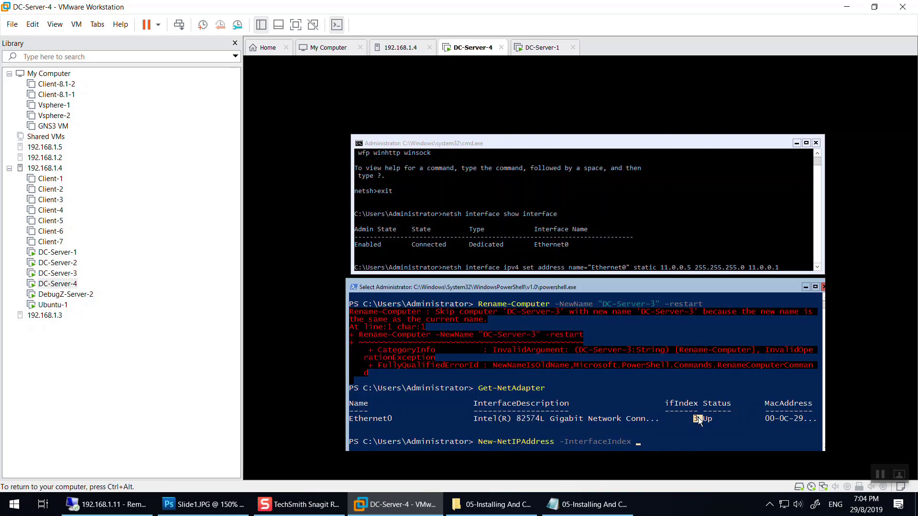
{"action": "right_click", "coordinate": [660, 442]}
{"action": "right_click", "coordinate": [660, 441]}
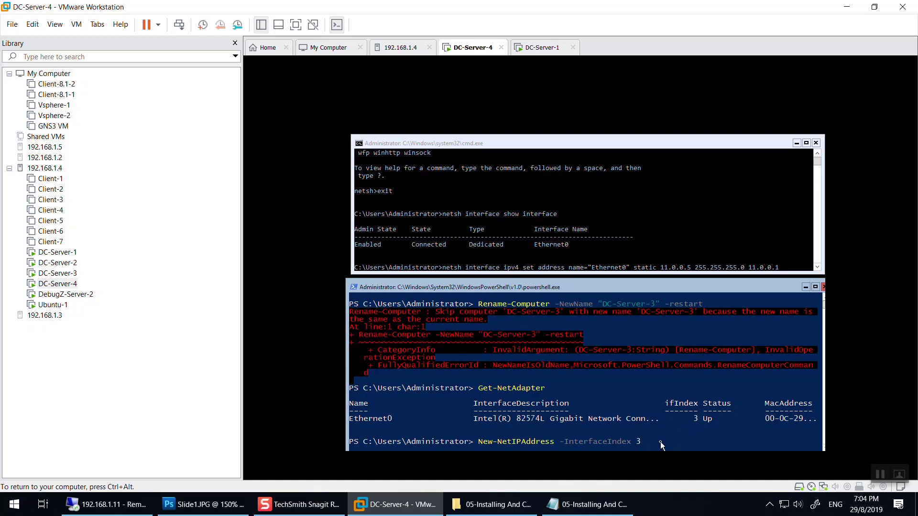
Assign interface 3 the address 11.0.0.5, prefix length 24, gateway 11.0.0.1, then enter Get-NetIPConfiguration.
{"action": "key", "text": "BackSpace"}
{"action": "key", "text": "BackSpace"}
{"action": "key", "text": "BackSpace"}
{"action": "key", "text": "BackSpace"}
{"action": "key", "text": "BackSpace"}
{"action": "key", "text": "BackSpace"}
{"action": "key", "text": "BackSpace"}
{"action": "key", "text": "BackSpace"}
{"action": "type", "text": "Alias"}
{"action": "key", "text": "BackSpace"}
{"action": "key", "text": "BackSpace"}
{"action": "key", "text": "BackSpace"}
{"action": "key", "text": "BackSpace"}
{"action": "key", "text": "BackSpace"}
{"action": "key", "text": "BackSpace"}
{"action": "key", "text": "BackSpace"}
{"action": "key", "text": "BackSpace"}
{"action": "key", "text": "BackSpace"}
{"action": "key", "text": "BackSpace"}
{"action": "key", "text": "BackSpace"}
{"action": "key", "text": "BackSpace"}
{"action": "key", "text": "BackSpace"}
{"action": "key", "text": "BackSpace"}
{"action": "key", "text": "BackSpace"}
{"action": "key", "text": "BackSpace"}
{"action": "type", "text": "Index"}
{"action": "type", "text": " 3 -AddressFamily"}
{"action": "key", "text": "BackSpace"}
{"action": "key", "text": "BackSpace"}
{"action": "key", "text": "BackSpace"}
{"action": "key", "text": "BackSpace"}
{"action": "key", "text": "ctrl+alt"}
{"action": "left_click", "coordinate": [661, 442]}
{"action": "type", "text": "IPAddress 11.0.0.5 -PrefixLength 24"}
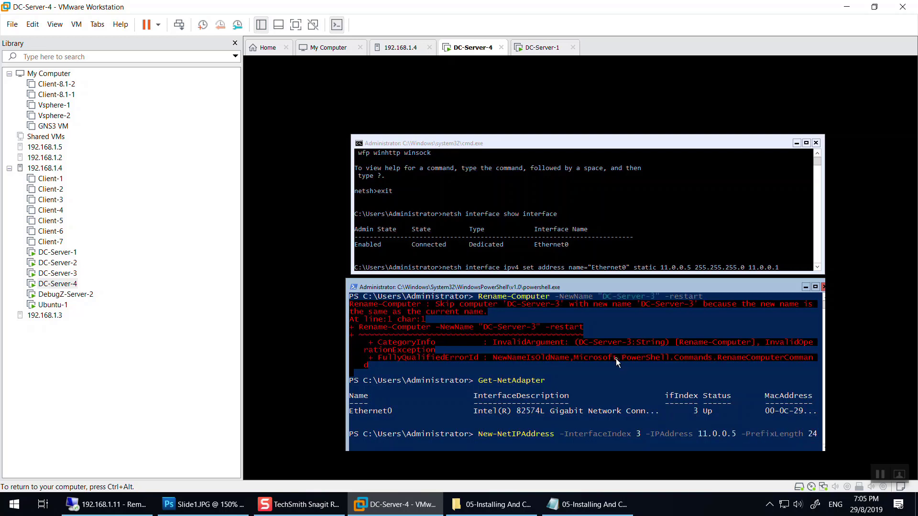
{"action": "type", "text": " -def"}
{"action": "key", "text": "Tab"}
{"action": "type", "text": "11.0.0.1"}
{"action": "key", "text": "Return"}
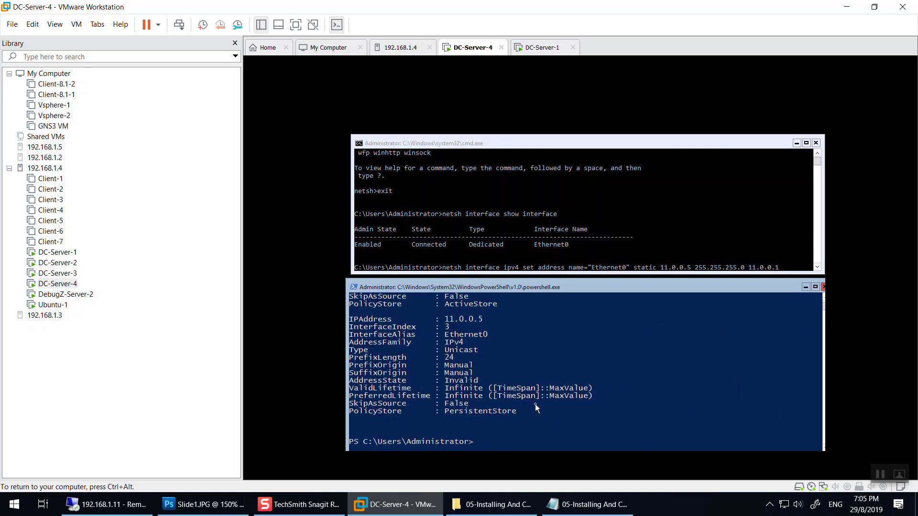
{"action": "type", "text": "get-netipconf"}
{"action": "key", "text": "Tab"}
Run Get-NetIPConfiguration and highlight 11.0.0.5, gateway 11.0.0.1 and the three fec0 DNS servers.
{"action": "key", "text": "Return"}
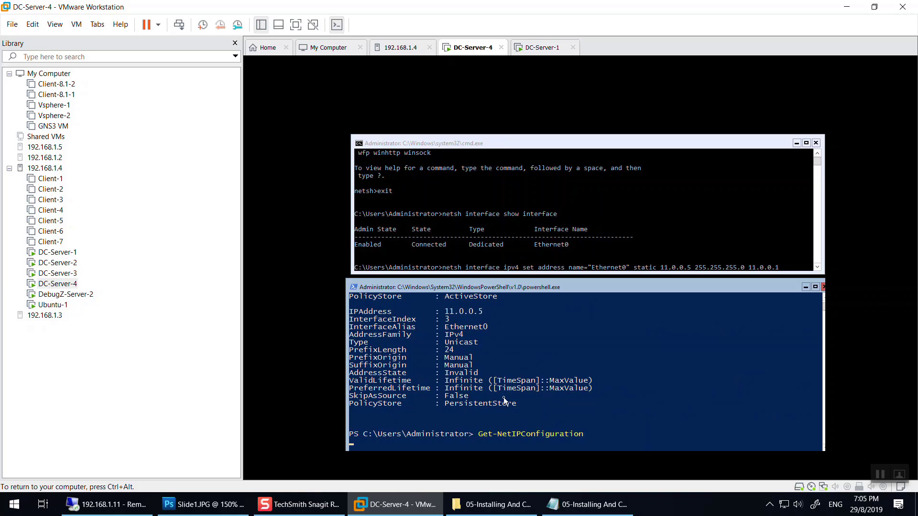
{"action": "left_click_drag", "start_coordinate": [501, 373], "coordinate": [479, 373]}
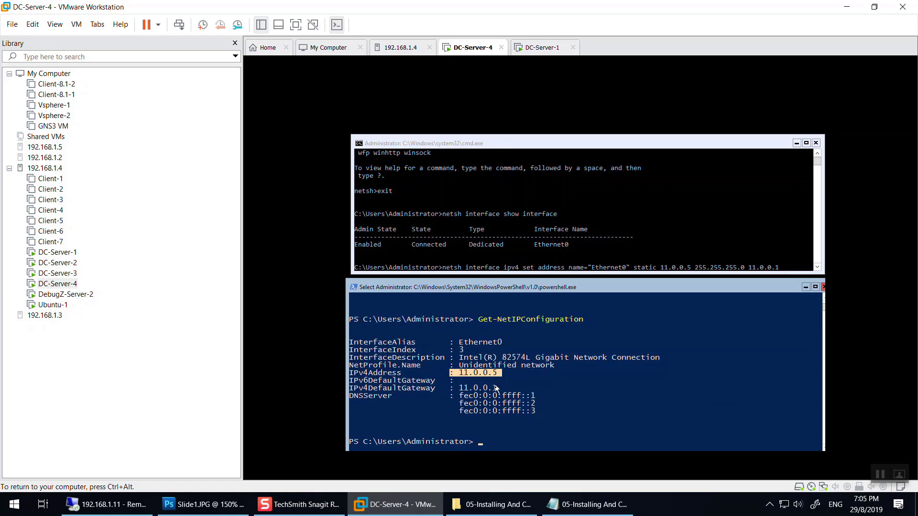
{"action": "left_click_drag", "start_coordinate": [459, 342], "coordinate": [487, 426]}
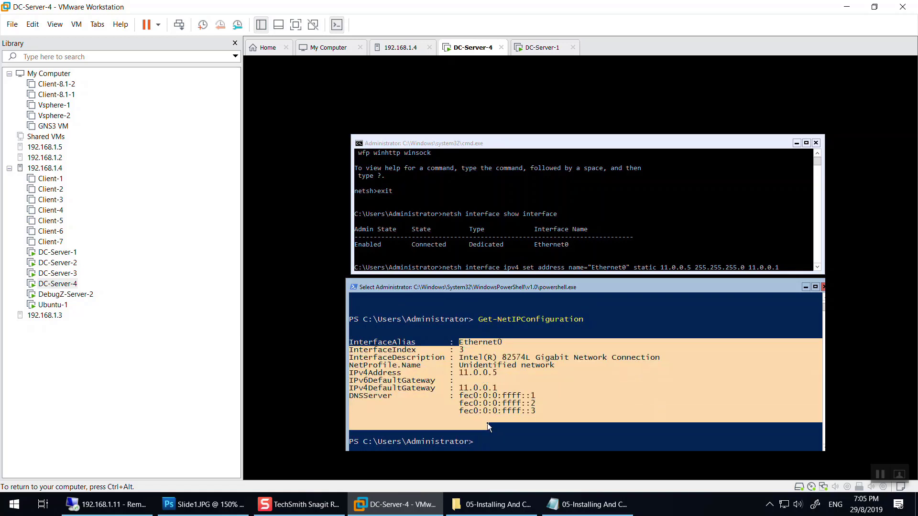
{"action": "left_click", "coordinate": [485, 381]}
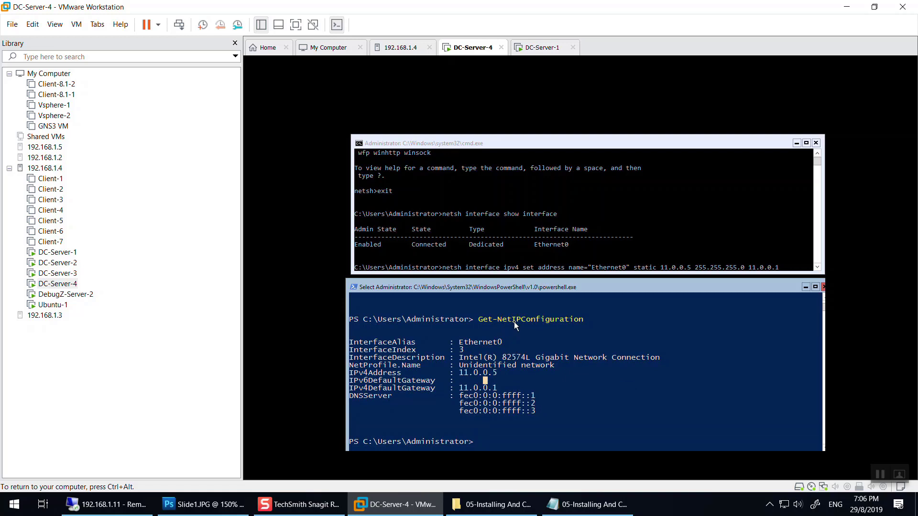
{"action": "left_click_drag", "start_coordinate": [481, 319], "coordinate": [515, 322]}
{"action": "left_click_drag", "start_coordinate": [500, 388], "coordinate": [461, 390]}
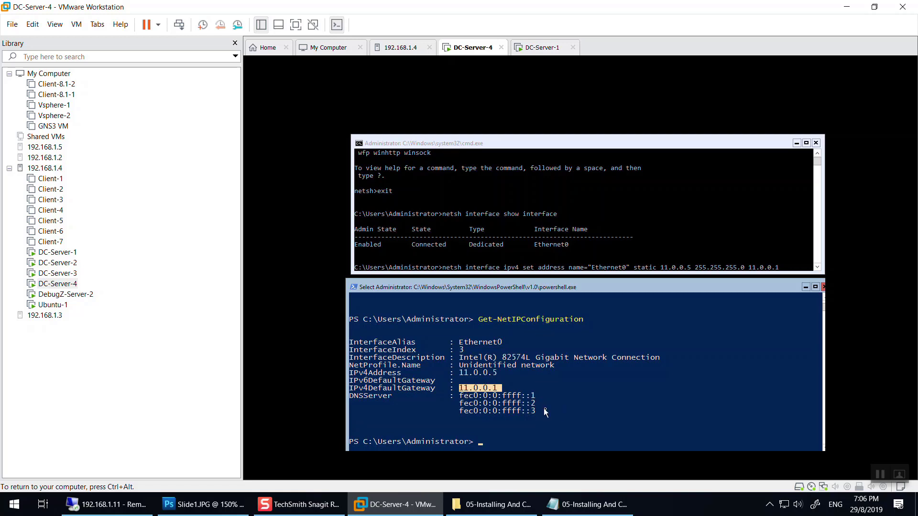
{"action": "left_click_drag", "start_coordinate": [540, 412], "coordinate": [338, 394]}
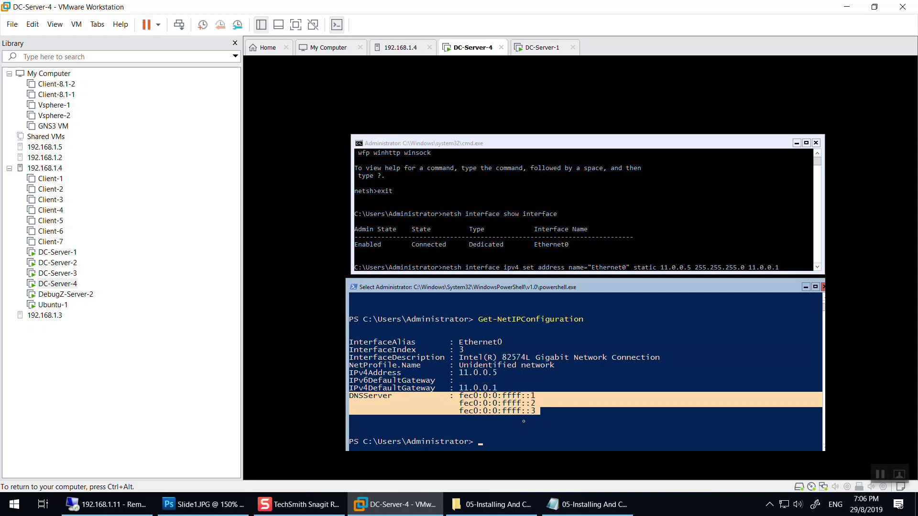
{"action": "right_click", "coordinate": [539, 432]}
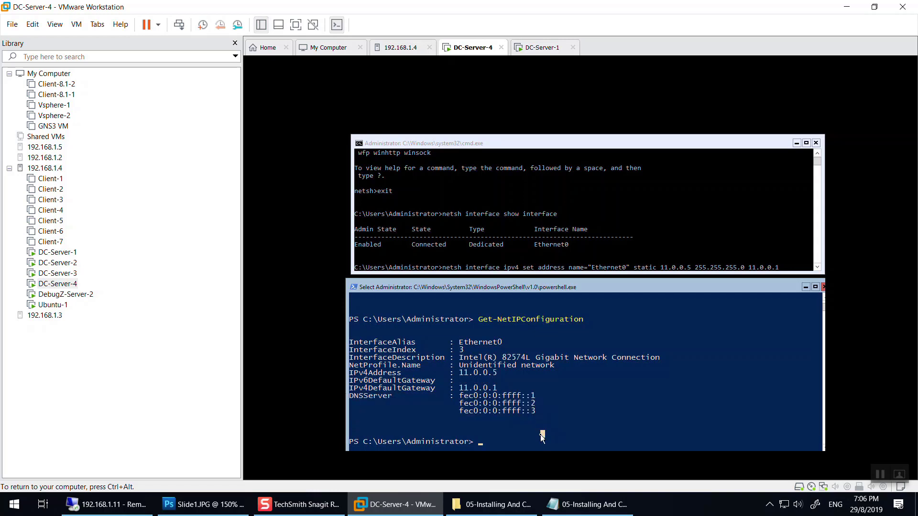
Run ipconfig /all and highlight the subnet mask 255.255.255.0.
{"action": "type", "text": "ipc"}
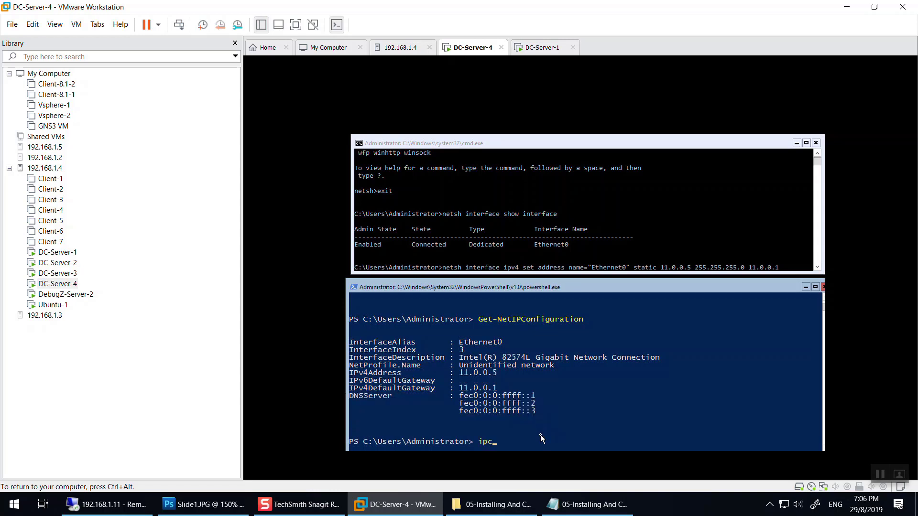
{"action": "type", "text": "onfig /all"}
{"action": "key", "text": "Return"}
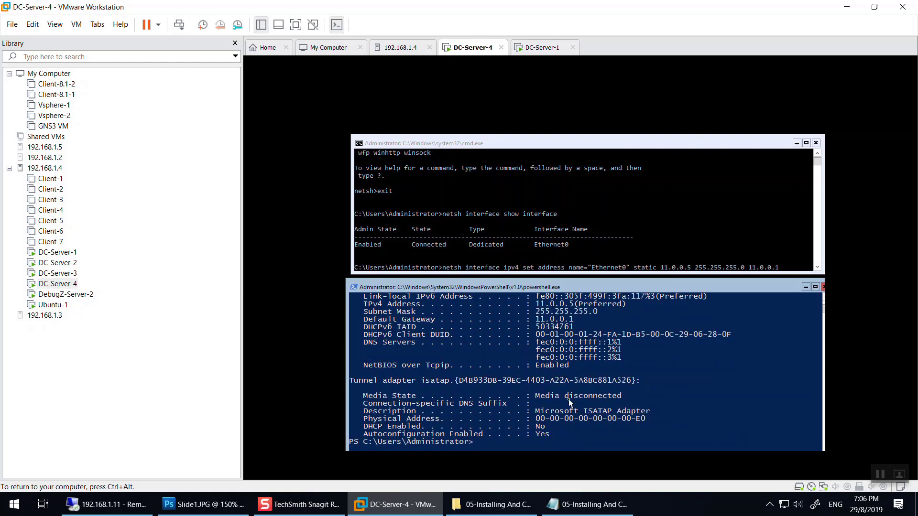
{"action": "scroll", "coordinate": [570, 403], "scroll_direction": "up", "scroll_amount": 5}
{"action": "scroll", "coordinate": [570, 403], "scroll_direction": "down", "scroll_amount": 3}
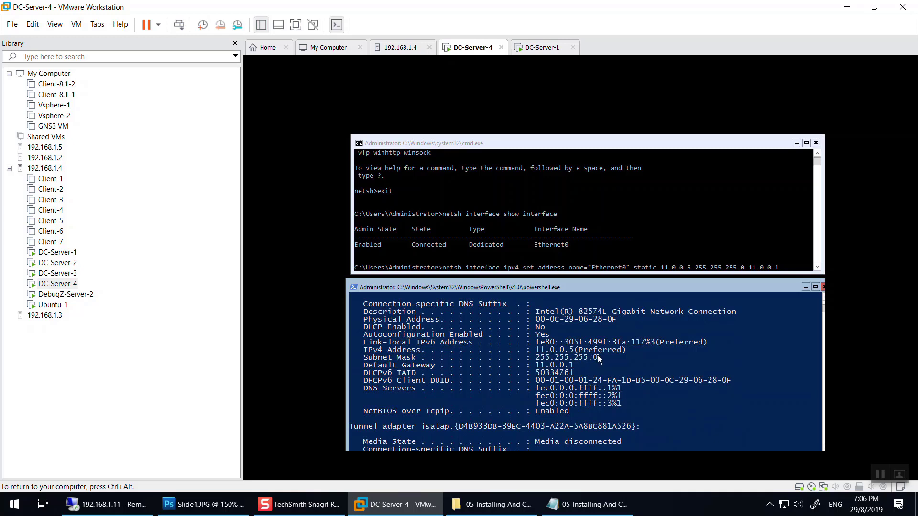
{"action": "left_click_drag", "start_coordinate": [602, 357], "coordinate": [533, 359]}
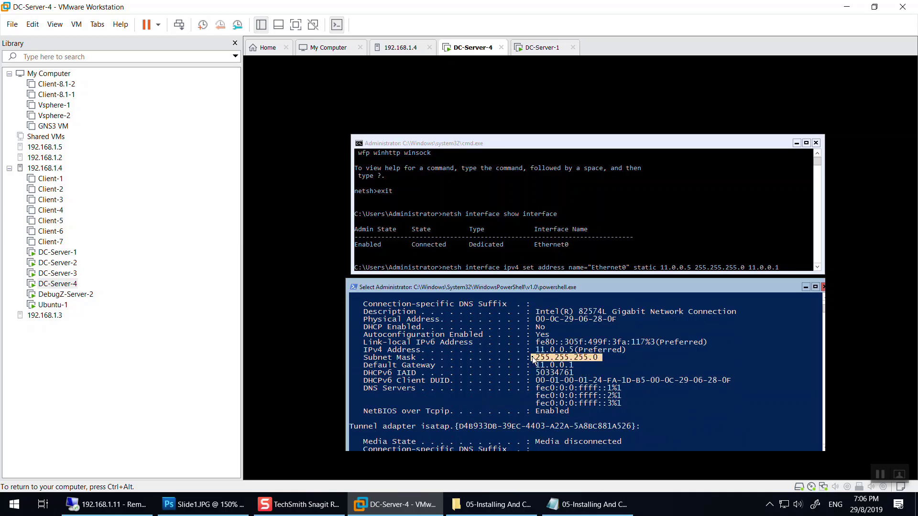
Erase the unused netsh address command from the command prompt.
{"action": "left_click", "coordinate": [744, 266]}
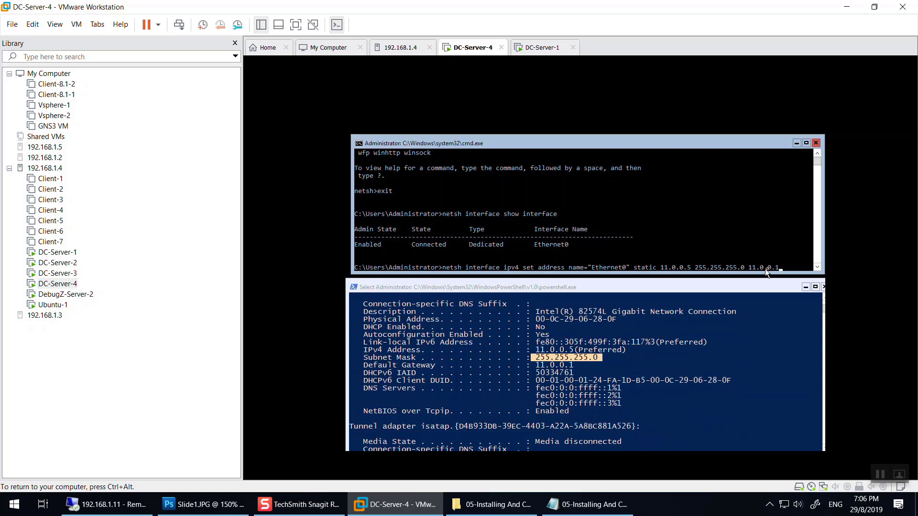
{"action": "key", "text": "BackSpace"}
{"action": "key", "text": "BackSpace"}
{"action": "key", "text": "BackSpace"}
{"action": "key", "text": "BackSpace"}
{"action": "key", "text": "BackSpace"}
{"action": "key", "text": "BackSpace"}
{"action": "key", "text": "BackSpace"}
{"action": "key", "text": "BackSpace"}
{"action": "key", "text": "BackSpace"}
{"action": "key", "text": "BackSpace"}
{"action": "key", "text": "BackSpace"}
{"action": "key", "text": "BackSpace"}
{"action": "key", "text": "BackSpace"}
{"action": "key", "text": "BackSpace"}
{"action": "key", "text": "BackSpace"}
{"action": "key", "text": "BackSpace"}
{"action": "key", "text": "BackSpace"}
{"action": "key", "text": "BackSpace"}
{"action": "key", "text": "BackSpace"}
{"action": "key", "text": "BackSpace"}
{"action": "key", "text": "BackSpace"}
{"action": "key", "text": "BackSpace"}
{"action": "key", "text": "BackSpace"}
{"action": "key", "text": "BackSpace"}
{"action": "key", "text": "BackSpace"}
{"action": "key", "text": "BackSpace"}
{"action": "key", "text": "BackSpace"}
{"action": "key", "text": "BackSpace"}
{"action": "key", "text": "BackSpace"}
{"action": "key", "text": "BackSpace"}
{"action": "key", "text": "BackSpace"}
{"action": "key", "text": "BackSpace"}
{"action": "key", "text": "BackSpace"}
{"action": "key", "text": "BackSpace"}
{"action": "key", "text": "BackSpace"}
{"action": "key", "text": "BackSpace"}
{"action": "key", "text": "BackSpace"}
{"action": "key", "text": "BackSpace"}
{"action": "key", "text": "BackSpace"}
{"action": "key", "text": "BackSpace"}
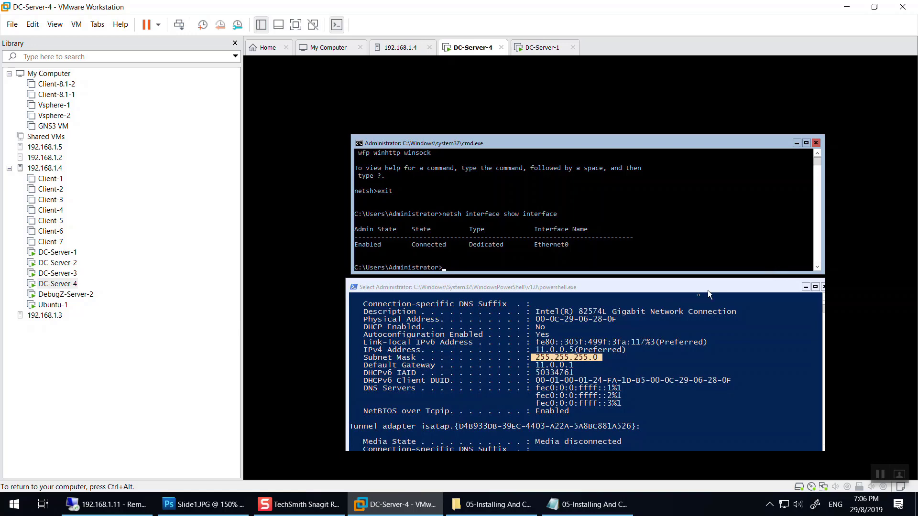
{"action": "scroll", "coordinate": [527, 380], "scroll_direction": "down", "scroll_amount": 4}
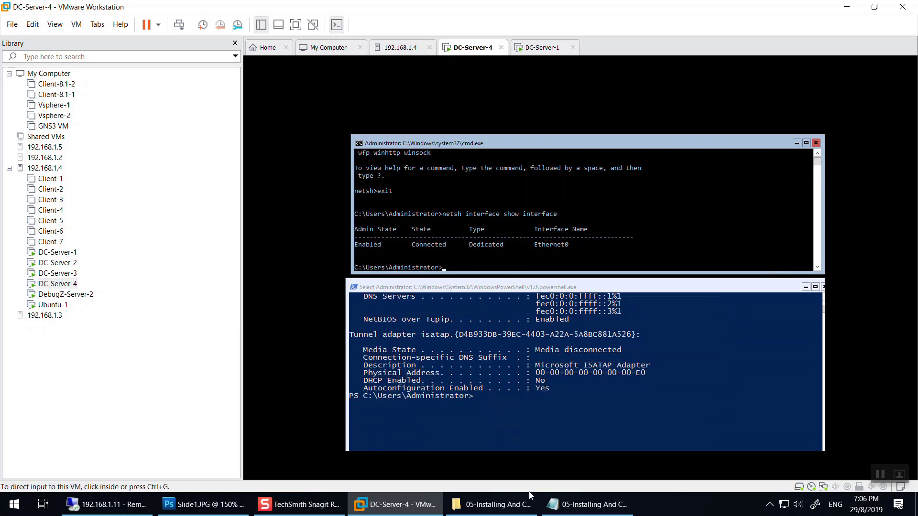
{"action": "left_click", "coordinate": [575, 504]}
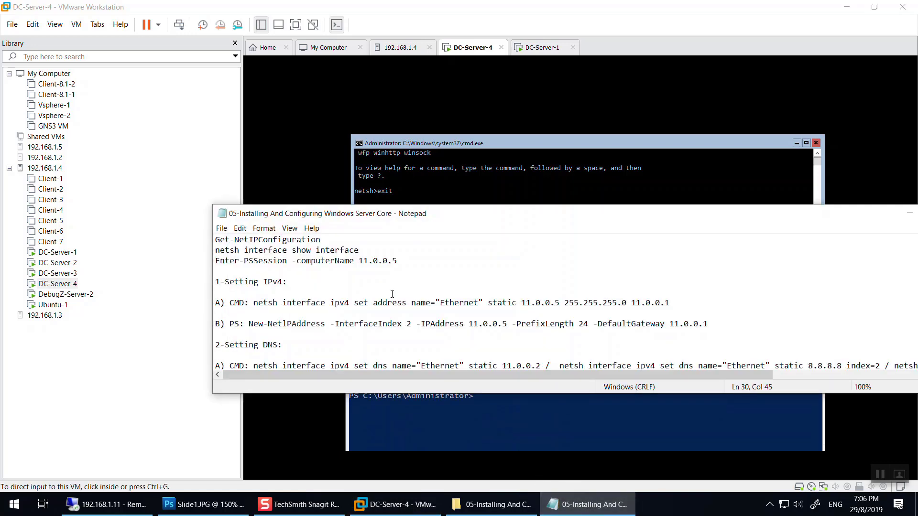
{"action": "scroll", "coordinate": [460, 313], "scroll_direction": "down", "scroll_amount": 1}
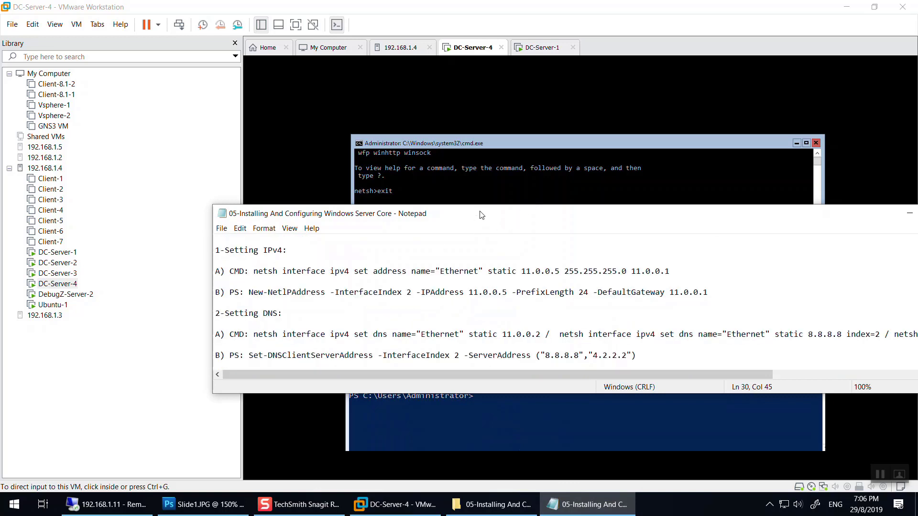
{"action": "scroll", "coordinate": [245, 343], "scroll_direction": "up", "scroll_amount": 1}
{"action": "scroll", "coordinate": [251, 340], "scroll_direction": "down", "scroll_amount": 1}
{"action": "left_click", "coordinate": [581, 240]}
Run a netsh ipv4 set dns command on Ethernet0 with DNS server 11.0.0.3.
{"action": "type", "text": "nets"}
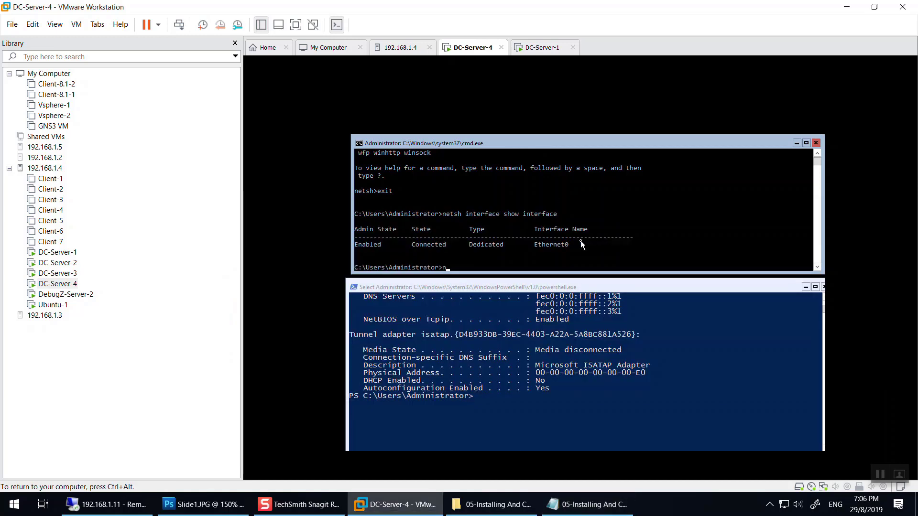
{"action": "type", "text": "h interfac"}
{"action": "type", "text": "e ipv"}
{"action": "type", "text": "4 set dn"}
{"action": "type", "text": "s"}
{"action": "type", "text": " m"}
{"action": "type", "text": "a,e"}
{"action": "type", "text": "me"}
{"action": "type", "text": "=\"Ethernet0\""}
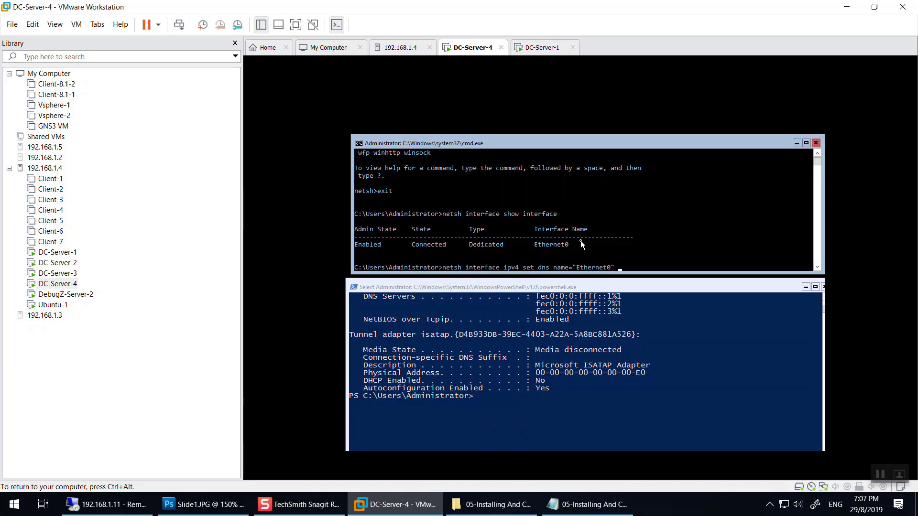
{"action": "type", "text": " static"}
{"action": "key", "text": "BackSpace"}
{"action": "key", "text": "BackSpace"}
{"action": "key", "text": "BackSpace"}
{"action": "key", "text": "BackSpace"}
{"action": "key", "text": "BackSpace"}
{"action": "key", "text": "BackSpace"}
{"action": "type", "text": "11.0.0"}
{"action": "type", "text": "3"}
{"action": "key", "text": "Return"}
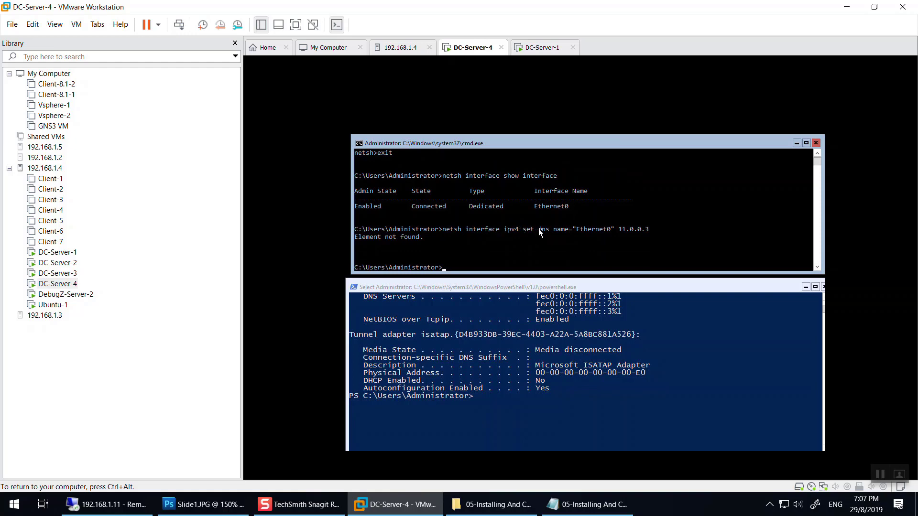
After checking the notes, rerun the command with the static keyword before 11.0.0.3.
{"action": "left_click", "coordinate": [588, 504]}
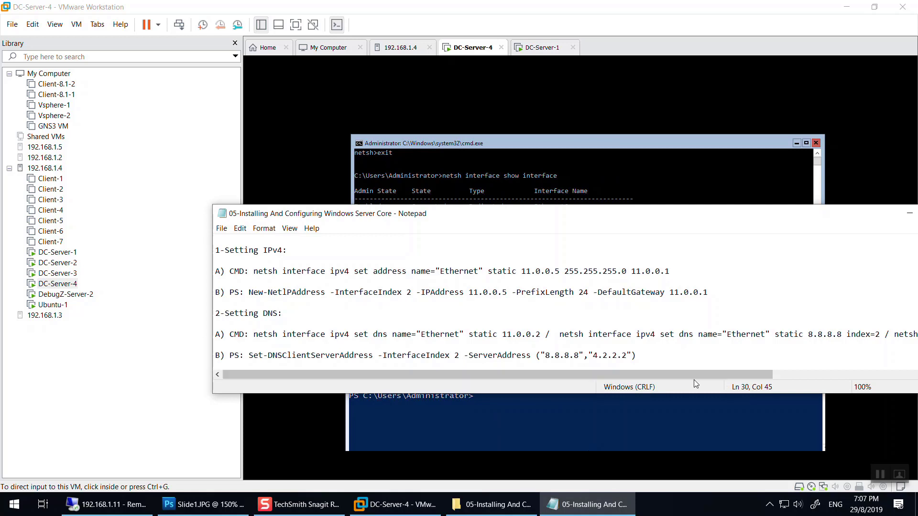
{"action": "left_click", "coordinate": [602, 203]}
{"action": "key", "text": "Up"}
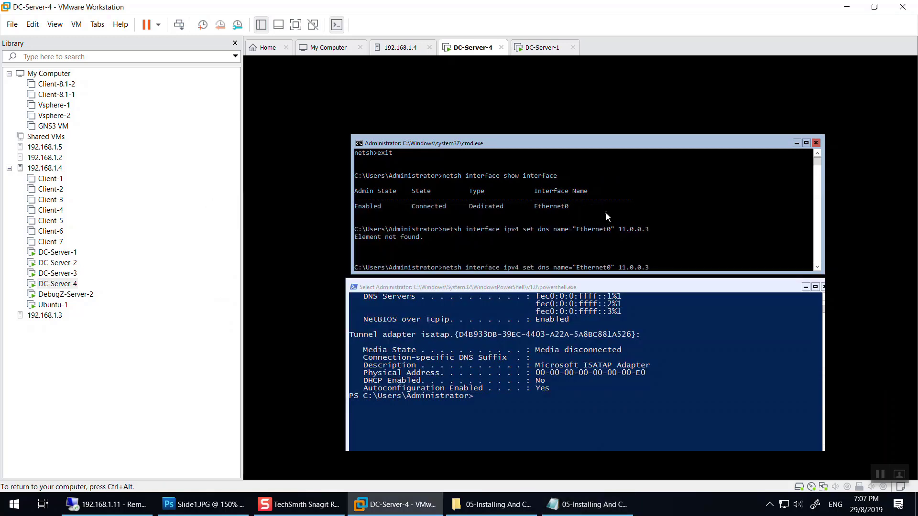
{"action": "key", "text": "Left"}
{"action": "key", "text": "Left"}
{"action": "key", "text": "Left"}
{"action": "key", "text": "Left"}
{"action": "key", "text": "Left"}
{"action": "key", "text": "Left"}
{"action": "key", "text": "Left"}
{"action": "key", "text": "Left"}
{"action": "type", "text": "static"}
{"action": "key", "text": "Return"}
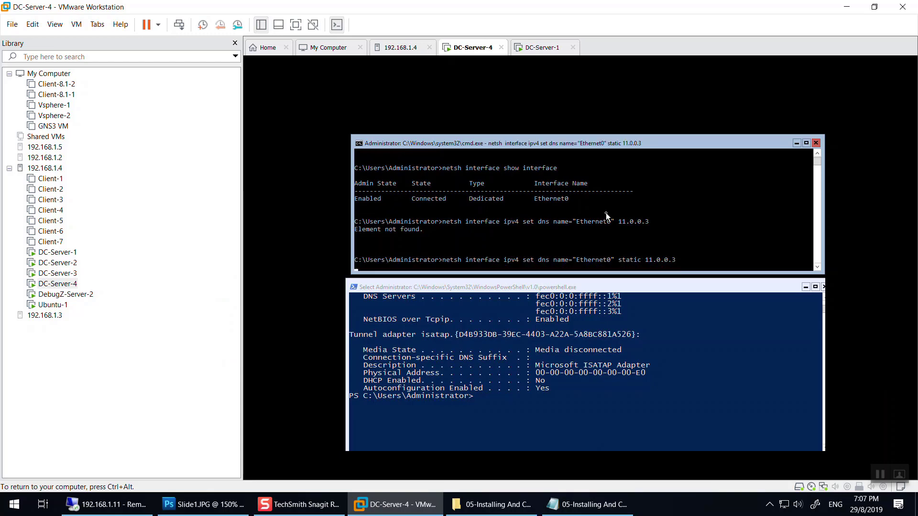
Run ipconfig /all to verify the DNS server 11.0.0.3.
{"action": "key", "text": "ctrl+alt"}
{"action": "key", "text": "alt+Tab"}
{"action": "key", "text": "alt+Tab"}
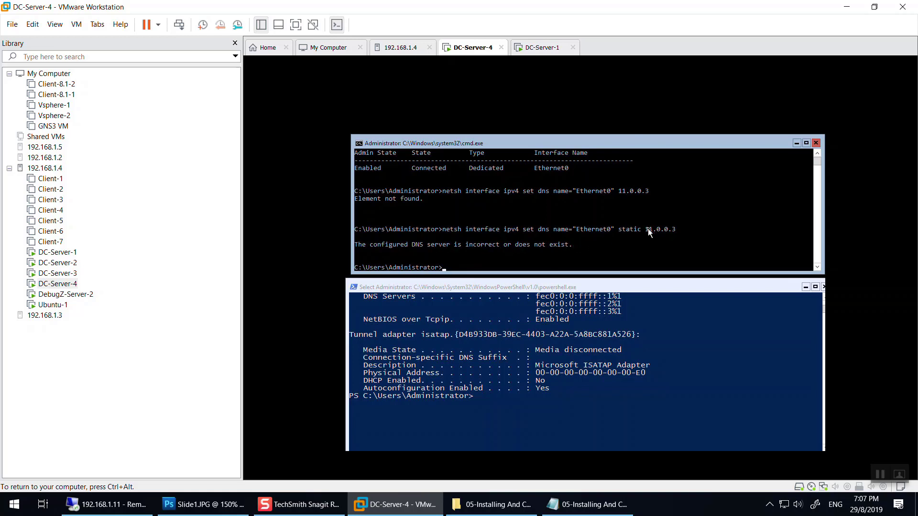
{"action": "type", "text": "ipconfig /all"}
{"action": "key", "text": "Return"}
Switch between the DC-Server-1 and DC-Server-4 consoles, ending on DC-Server-4.
{"action": "scroll", "coordinate": [538, 198], "scroll_direction": "up", "scroll_amount": 1}
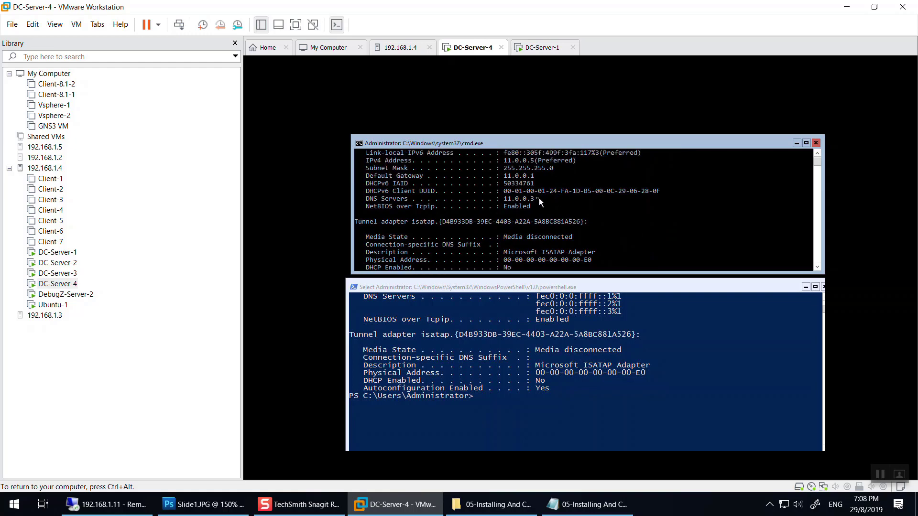
{"action": "scroll", "coordinate": [538, 202], "scroll_direction": "up", "scroll_amount": 6}
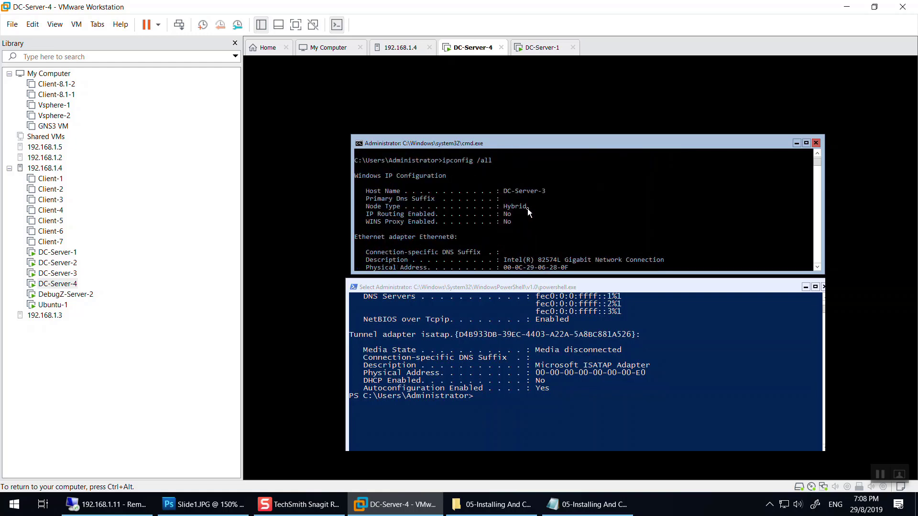
{"action": "left_click", "coordinate": [537, 48]}
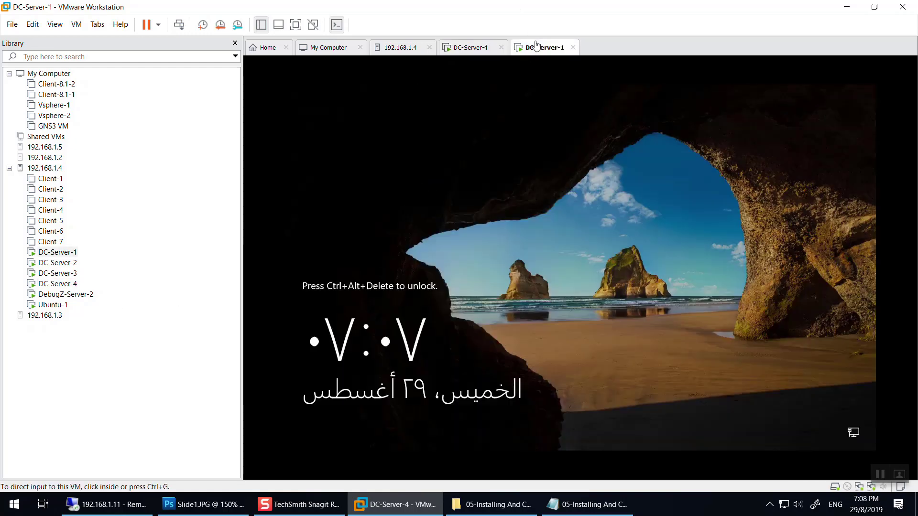
{"action": "left_click", "coordinate": [606, 277]}
{"action": "left_click", "coordinate": [520, 291]}
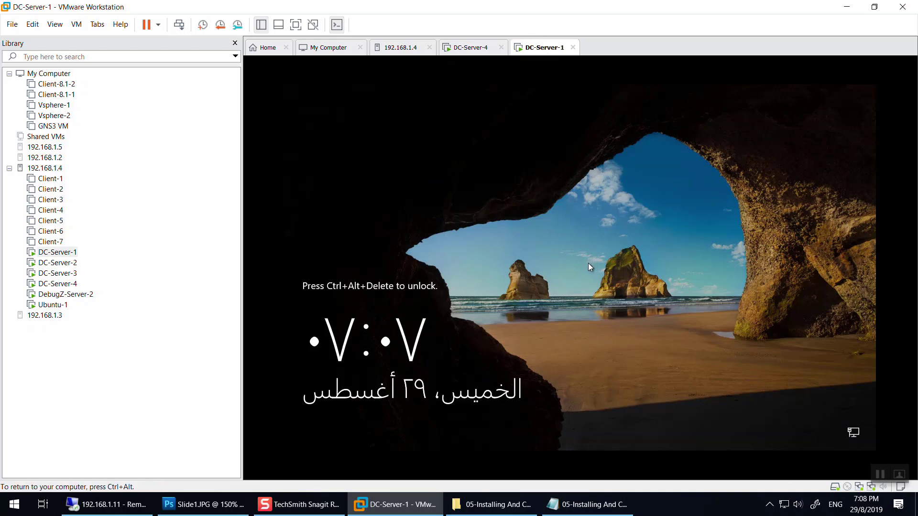
{"action": "left_click", "coordinate": [476, 49]}
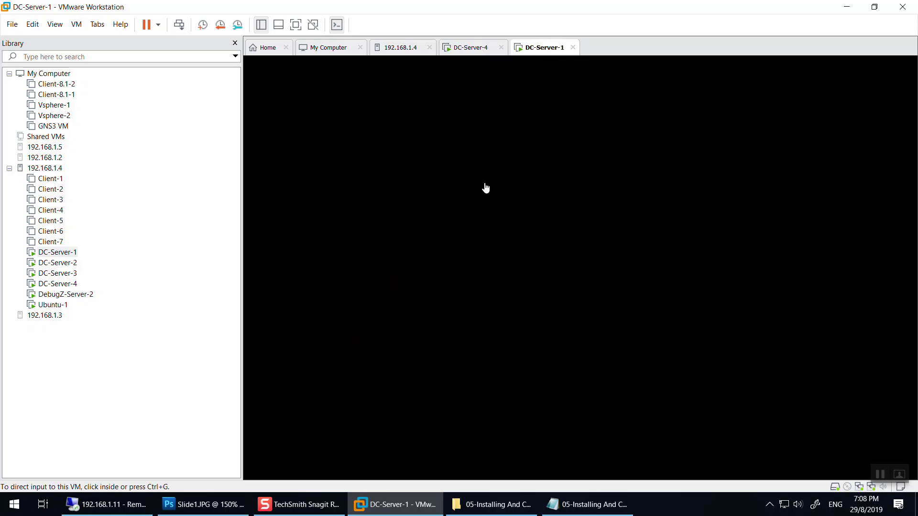
{"action": "left_click", "coordinate": [416, 86]}
{"action": "scroll", "coordinate": [595, 245], "scroll_direction": "down", "scroll_amount": 10}
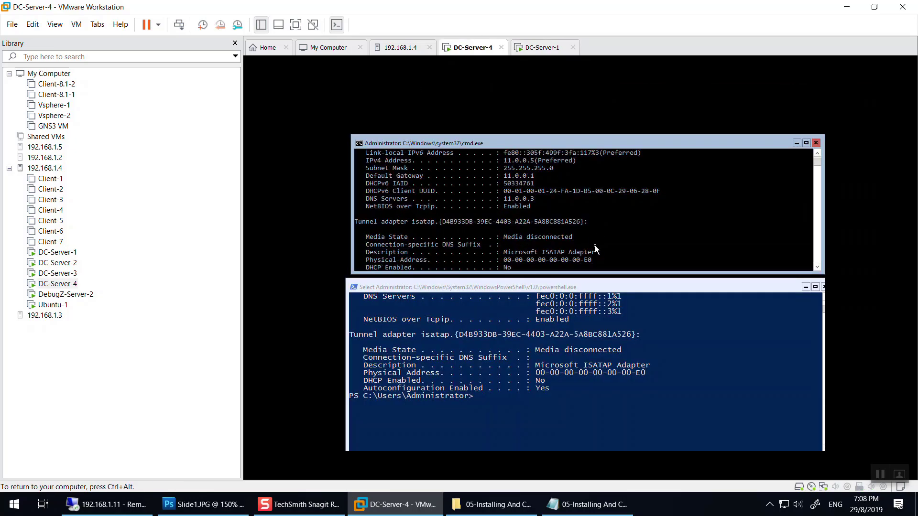
{"action": "scroll", "coordinate": [586, 240], "scroll_direction": "up", "scroll_amount": 1}
{"action": "key", "text": "ctrl+alt"}
{"action": "left_click", "coordinate": [530, 48]}
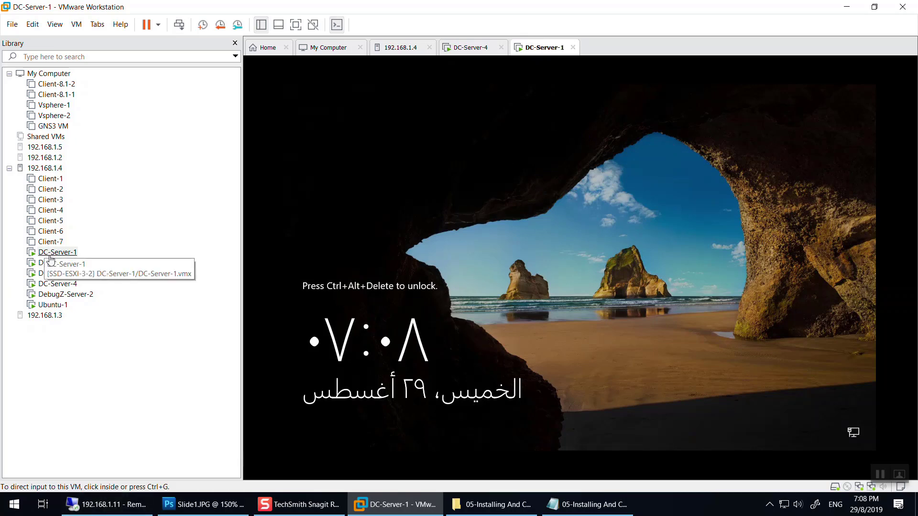
{"action": "left_click", "coordinate": [471, 47]}
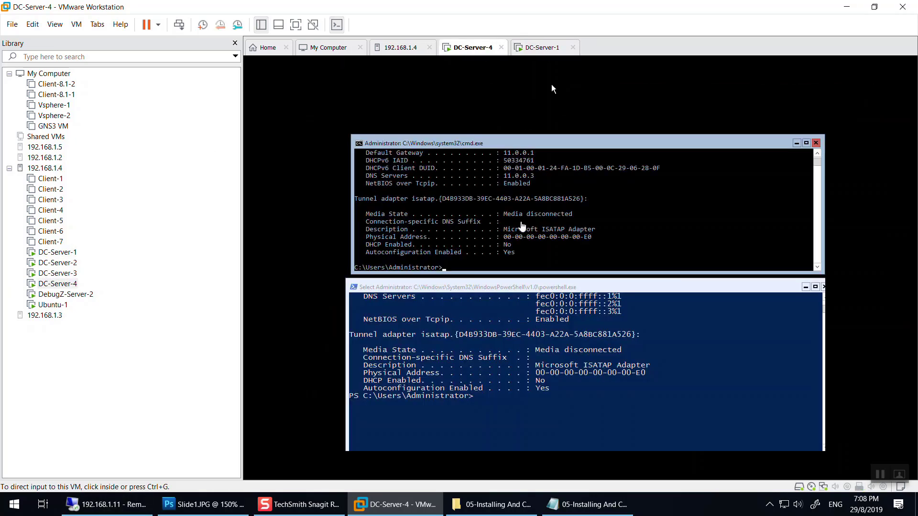
Rerun the netsh set dns command with 8.8.8.8 index=1 instead of 11.0.0.3; netsh prints usage help.
{"action": "left_click", "coordinate": [565, 258]}
{"action": "left_click_drag", "start_coordinate": [538, 179], "coordinate": [495, 178]}
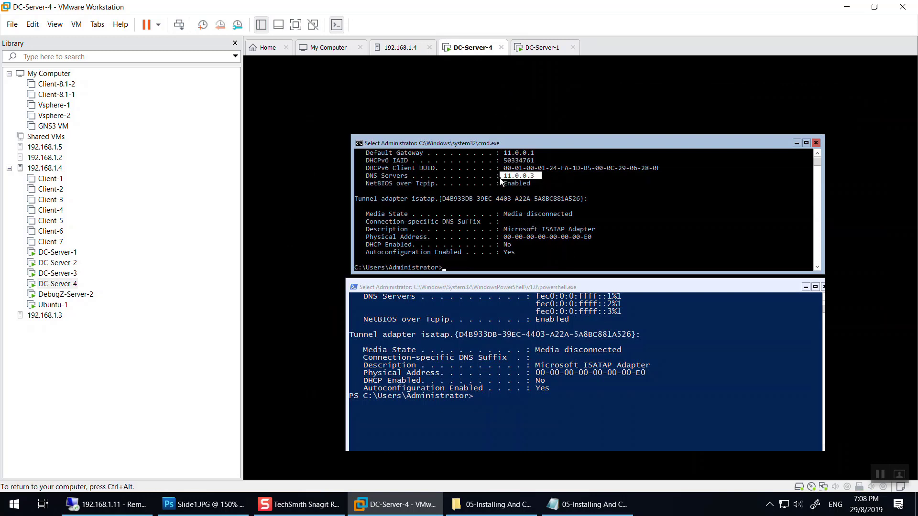
{"action": "type", "text": "netsh interface ipv4 set dns name=\"Ethernet0\" static 11.0.0.3"}
{"action": "key", "text": "BackSpace"}
{"action": "key", "text": "BackSpace"}
{"action": "key", "text": "BackSpace"}
{"action": "key", "text": "BackSpace"}
{"action": "key", "text": "BackSpace"}
{"action": "key", "text": "BackSpace"}
{"action": "key", "text": "BackSpace"}
{"action": "key", "text": "BackSpace"}
{"action": "key", "text": "BackSpace"}
{"action": "type", "text": "8.8.8.8 i"}
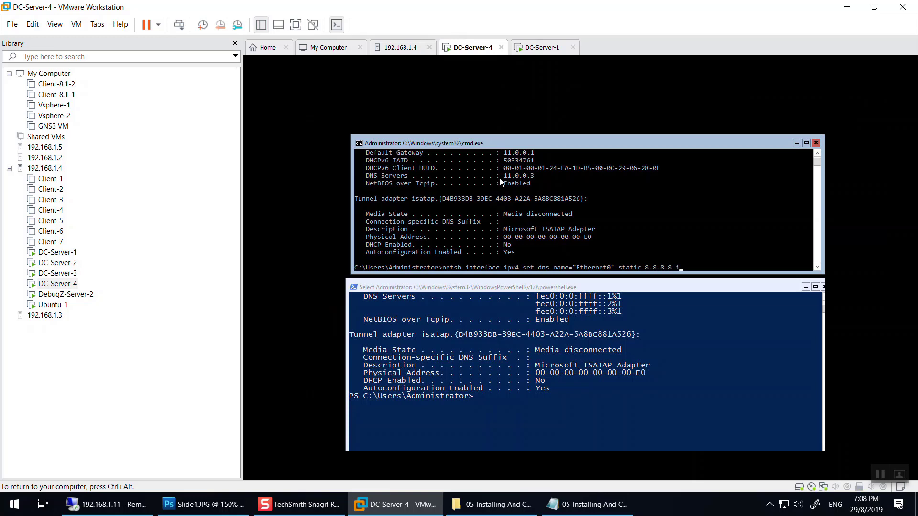
{"action": "type", "text": "ndex=1"}
{"action": "key", "text": "Return"}
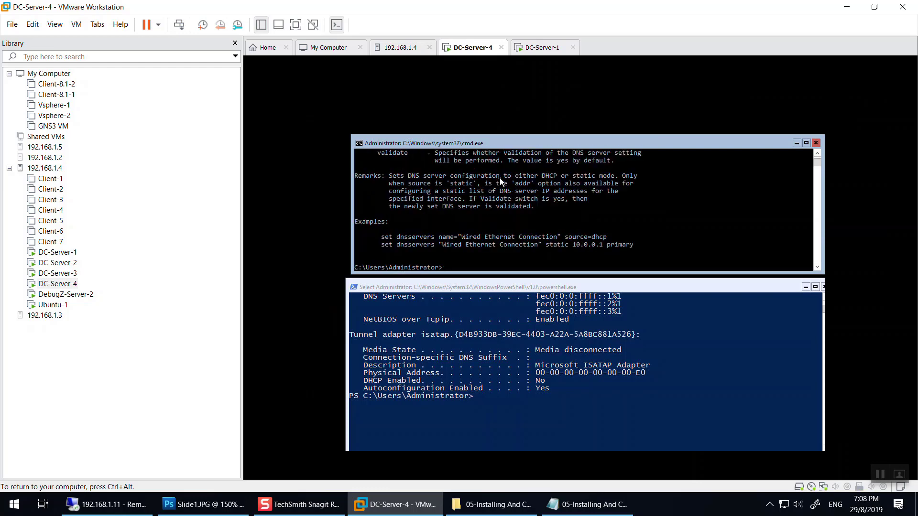
{"action": "scroll", "coordinate": [512, 178], "scroll_direction": "up", "scroll_amount": 12}
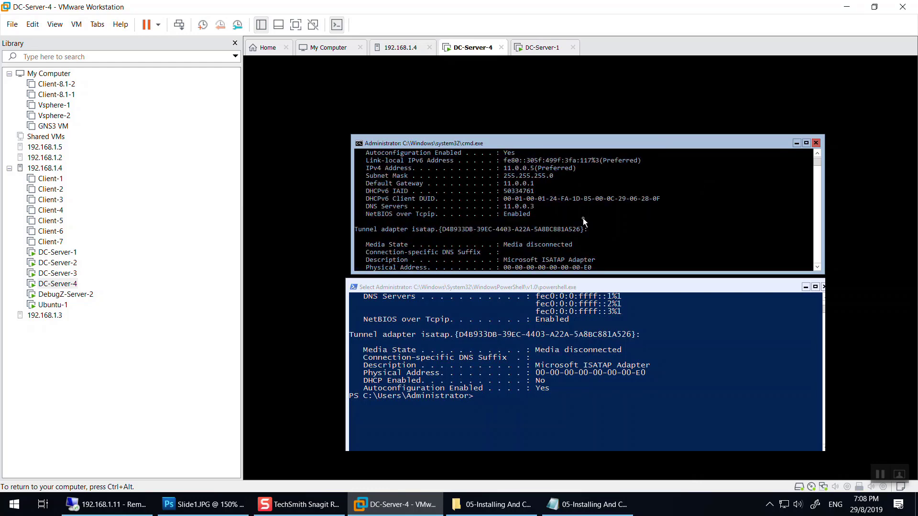
{"action": "scroll", "coordinate": [583, 218], "scroll_direction": "down", "scroll_amount": 1}
{"action": "scroll", "coordinate": [554, 268], "scroll_direction": "down", "scroll_amount": 6}
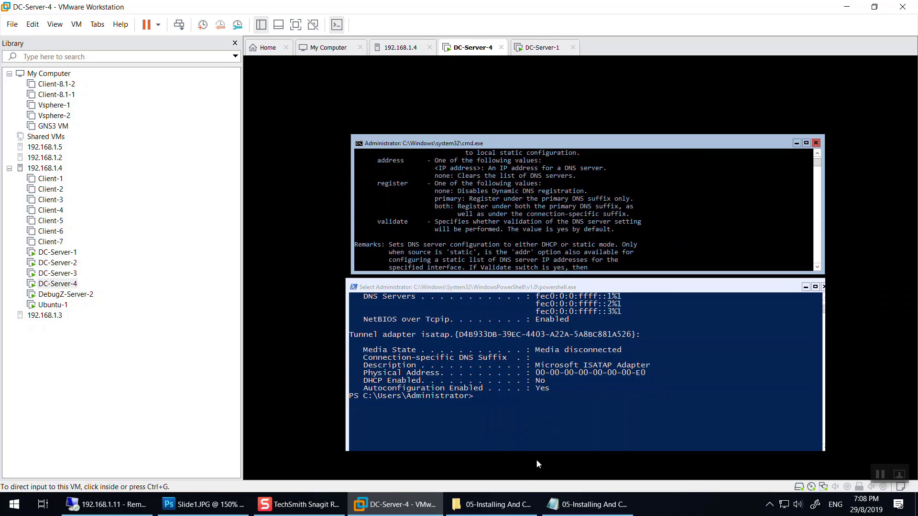
{"action": "left_click", "coordinate": [586, 504]}
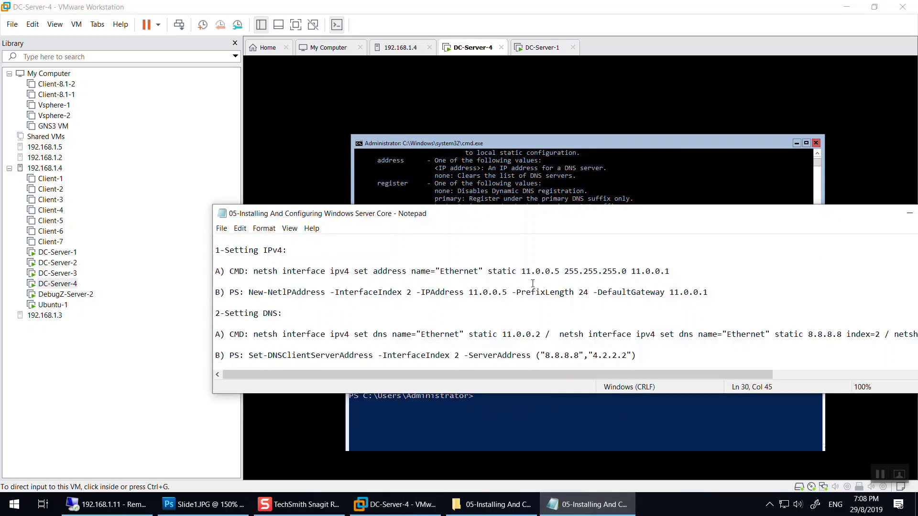
Move the notes on screen and select the Setting DNS lines through the 8.8.8.8 index=2 command.
{"action": "left_click_drag", "start_coordinate": [494, 367], "coordinate": [592, 335]}
{"action": "left_click", "coordinate": [629, 271]}
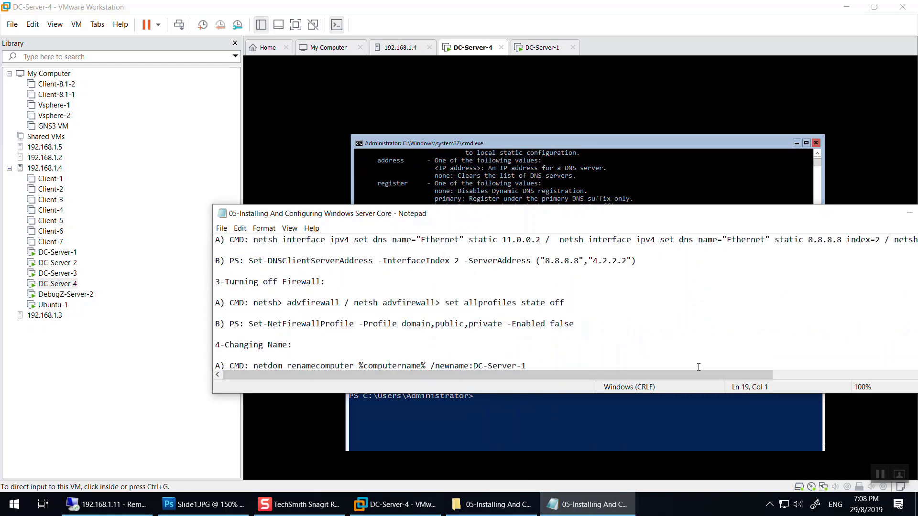
{"action": "left_click_drag", "start_coordinate": [706, 376], "coordinate": [908, 375]}
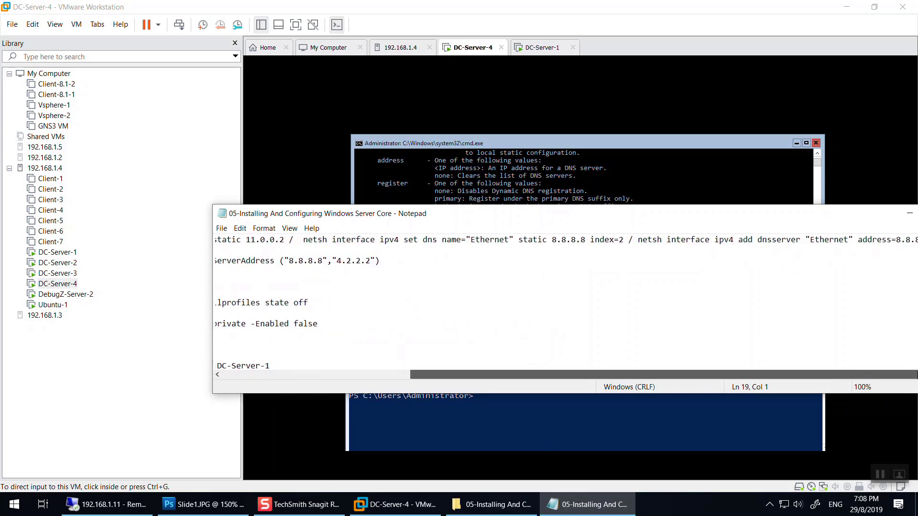
{"action": "left_click_drag", "start_coordinate": [622, 213], "coordinate": [431, 207]}
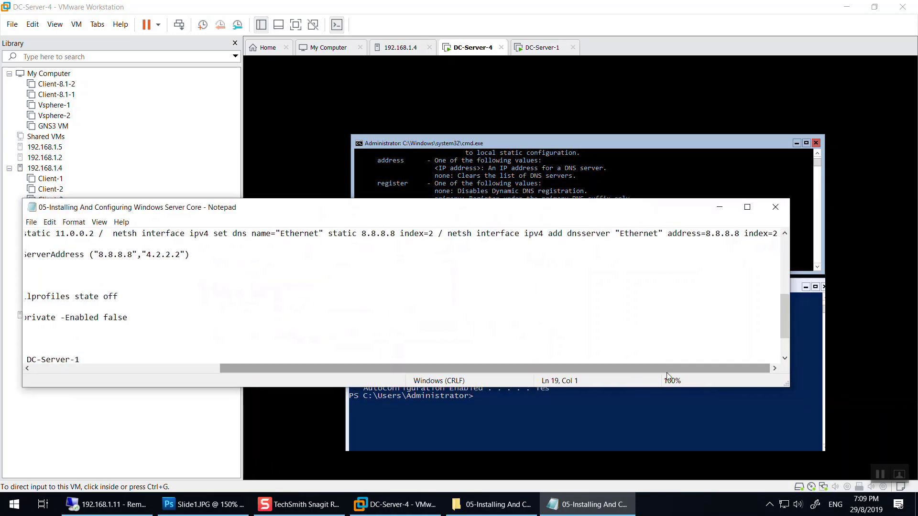
{"action": "left_click_drag", "start_coordinate": [433, 233], "coordinate": [335, 265]}
{"action": "scroll", "coordinate": [577, 354], "scroll_direction": "down", "scroll_amount": 1}
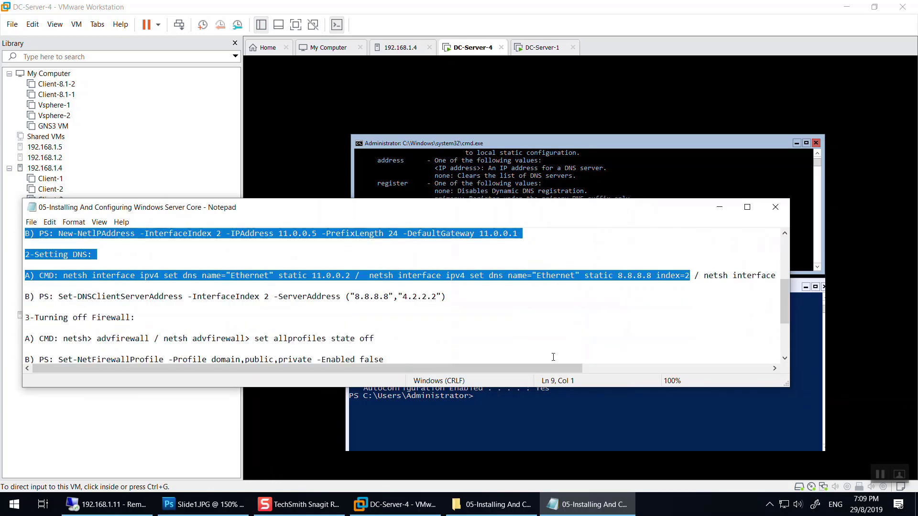
{"action": "left_click_drag", "start_coordinate": [537, 369], "coordinate": [767, 375]}
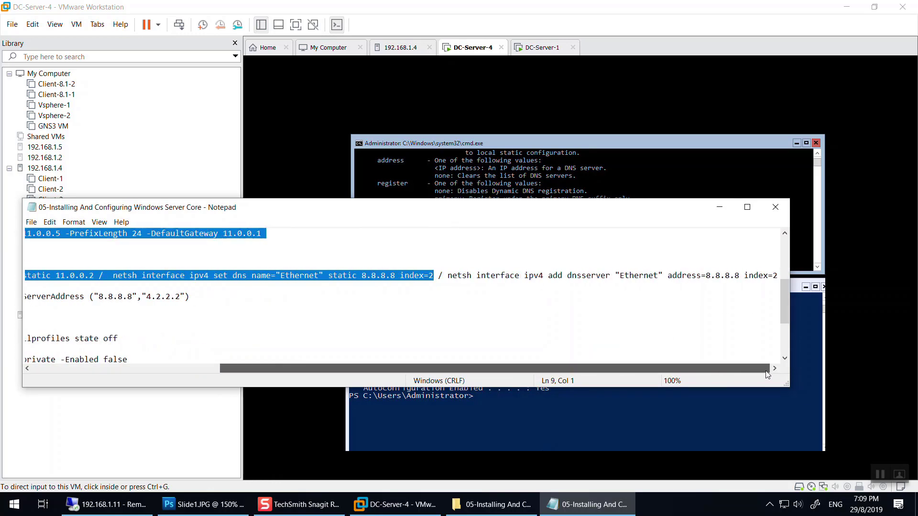
{"action": "left_click", "coordinate": [621, 339]}
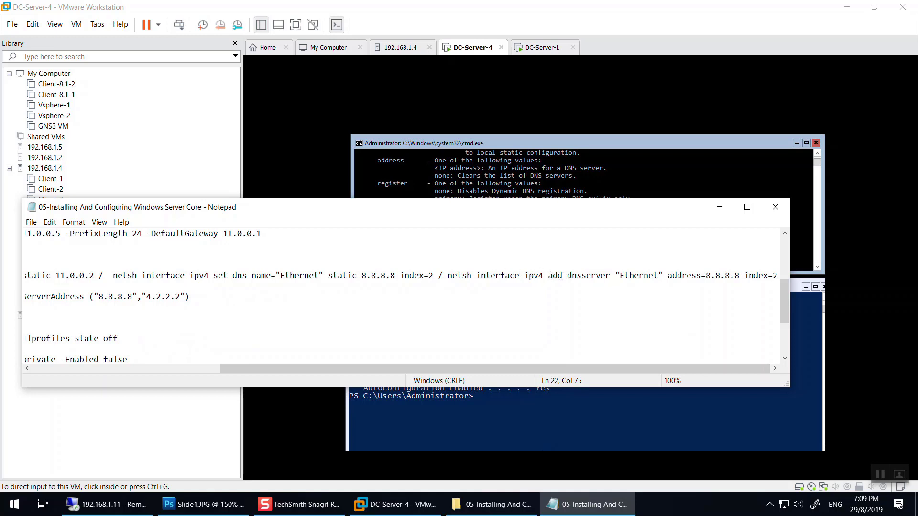
Paste the 8.8.8.8 index=2 command and run it as netsh add dns; it fails.
{"action": "left_click", "coordinate": [576, 179]}
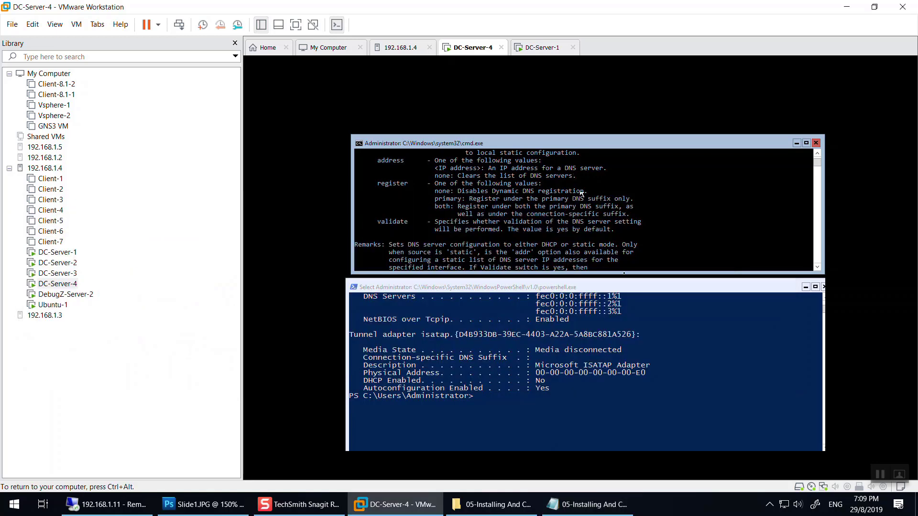
{"action": "right_click", "coordinate": [560, 210]}
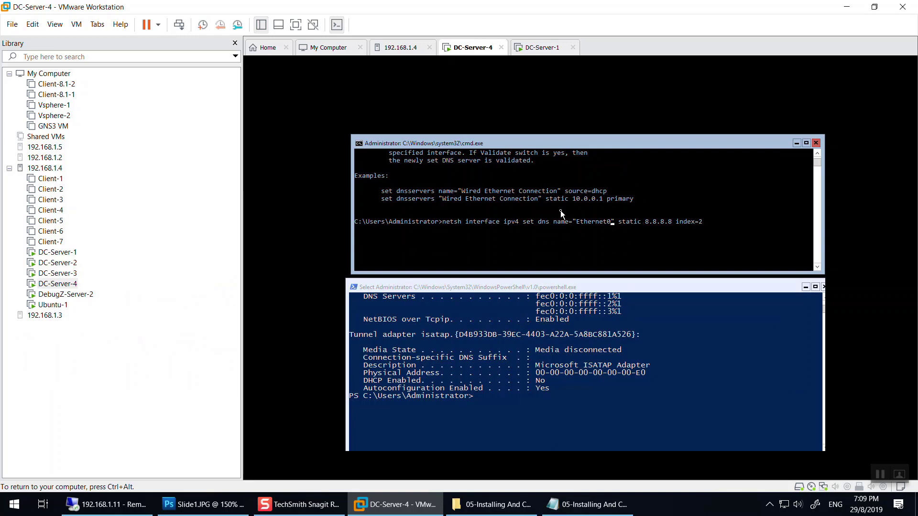
{"action": "key", "text": "Left"}
{"action": "key", "text": "Left"}
{"action": "key", "text": "Left"}
{"action": "type", "text": "server"}
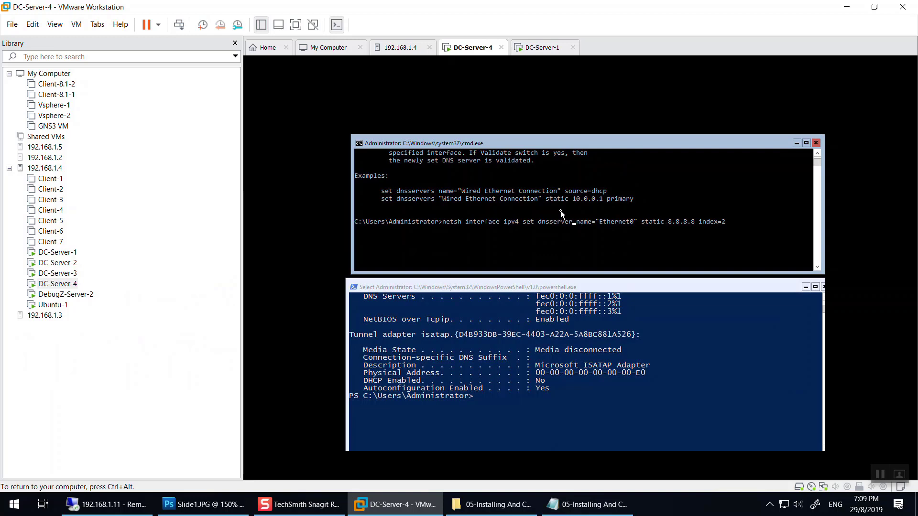
{"action": "key", "text": "Left"}
{"action": "key", "text": "Left"}
{"action": "key", "text": "Left"}
{"action": "key", "text": "Left"}
{"action": "key", "text": "Left"}
{"action": "key", "text": "Left"}
{"action": "key", "text": "Left"}
{"action": "key", "text": "Left"}
{"action": "key", "text": "Left"}
{"action": "key", "text": "Left"}
{"action": "key", "text": "BackSpace"}
{"action": "key", "text": "BackSpace"}
{"action": "key", "text": "BackSpace"}
{"action": "type", "text": "add"}
{"action": "key", "text": "BackSpace"}
{"action": "key", "text": "BackSpace"}
{"action": "key", "text": "BackSpace"}
{"action": "key", "text": "BackSpace"}
{"action": "key", "text": "BackSpace"}
{"action": "key", "text": "BackSpace"}
{"action": "key", "text": "BackSpace"}
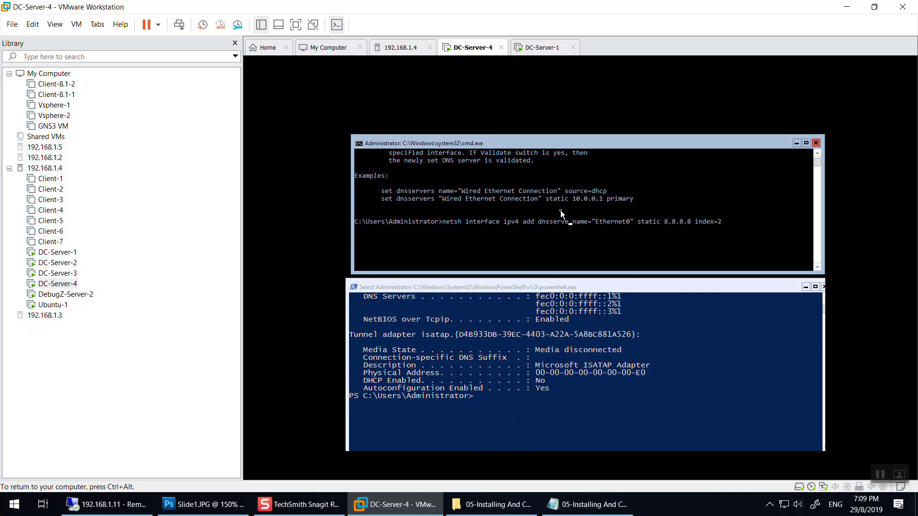
{"action": "type", "text": "s"}
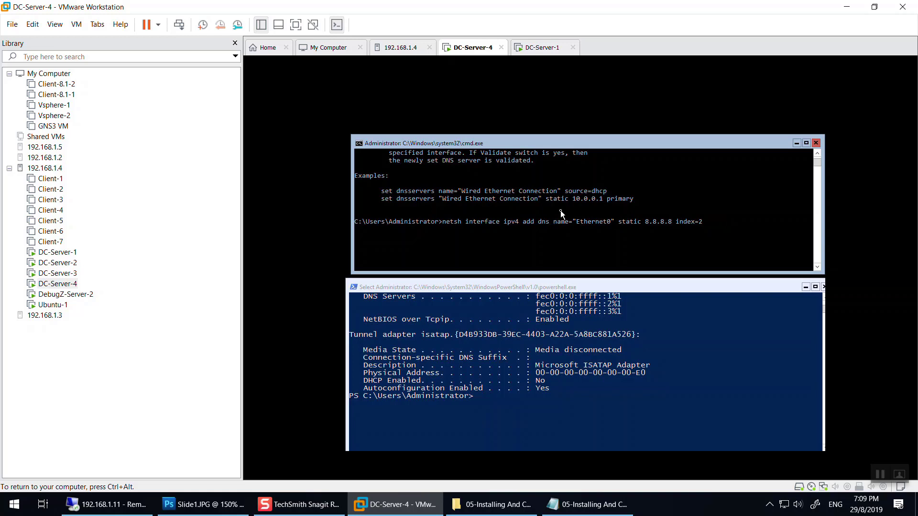
{"action": "key", "text": "Return"}
Rerun it as add dnsserver with address=8.8.8.8; it also returns 'The parameter is incorrect.'.
{"action": "key", "text": "Up"}
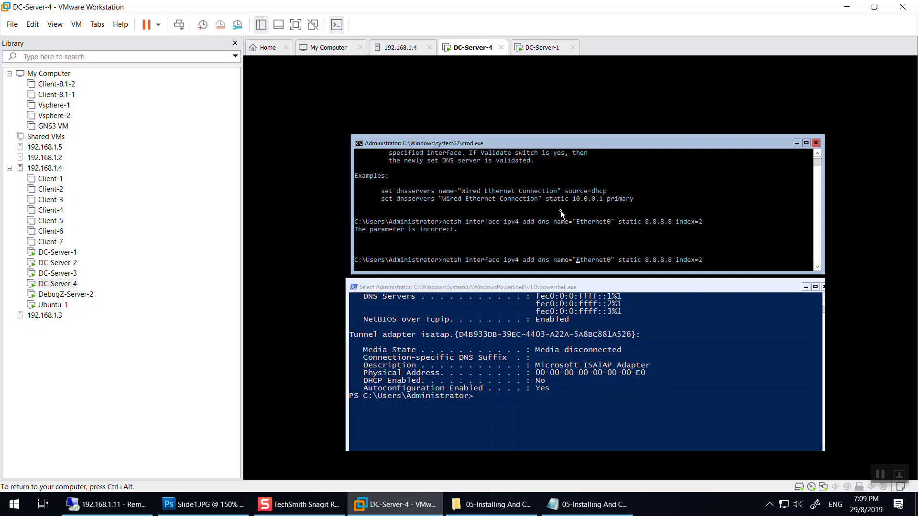
{"action": "key", "text": "Left"}
{"action": "key", "text": "Left"}
{"action": "type", "text": "server"}
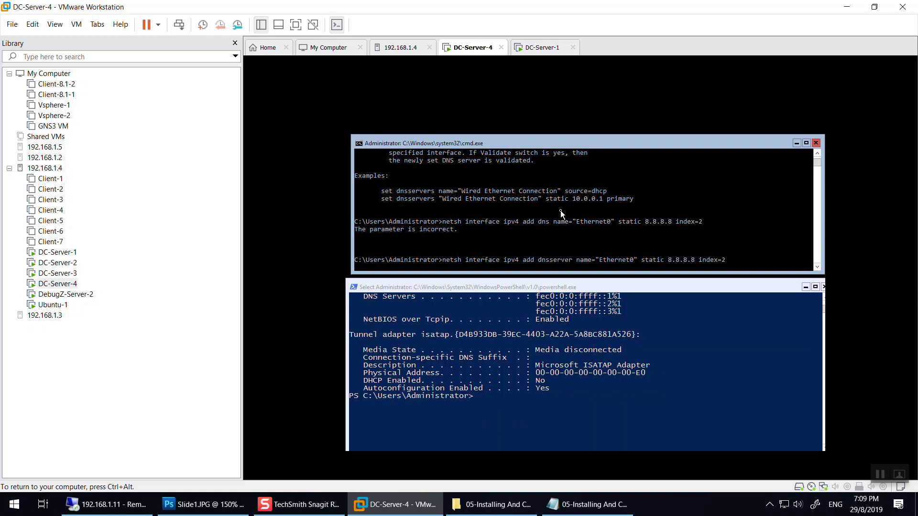
{"action": "key", "text": "Right"}
{"action": "key", "text": "Right"}
{"action": "key", "text": "Right"}
{"action": "key", "text": "Right"}
{"action": "key", "text": "Right"}
{"action": "key", "text": "Right"}
{"action": "key", "text": "Right"}
{"action": "key", "text": "Right"}
{"action": "key", "text": "Right"}
{"action": "key", "text": "Right"}
{"action": "key", "text": "Right"}
{"action": "key", "text": "Right"}
{"action": "key", "text": "Right"}
{"action": "key", "text": "Right"}
{"action": "key", "text": "Right"}
{"action": "key", "text": "Right"}
{"action": "type", "text": "address"}
{"action": "key", "text": "BackSpace"}
{"action": "type", "text": "="}
{"action": "key", "text": "Return"}
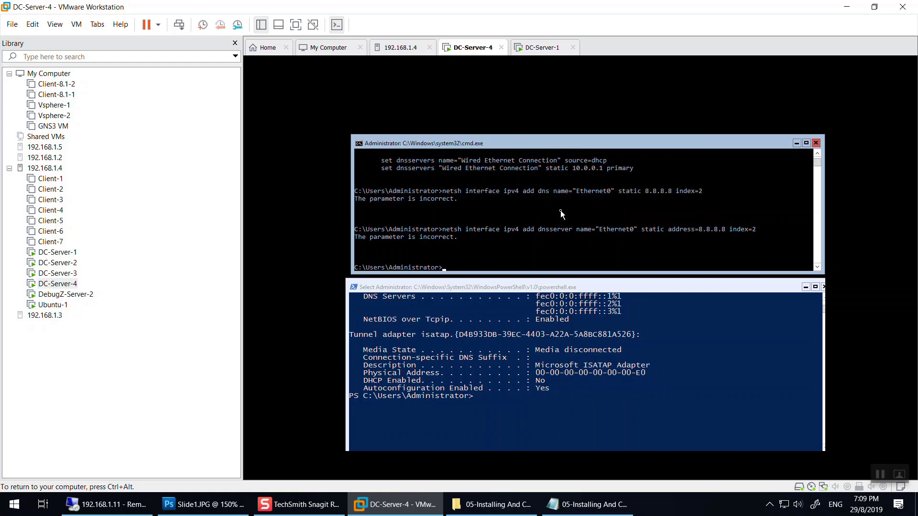
{"action": "left_click", "coordinate": [582, 503]}
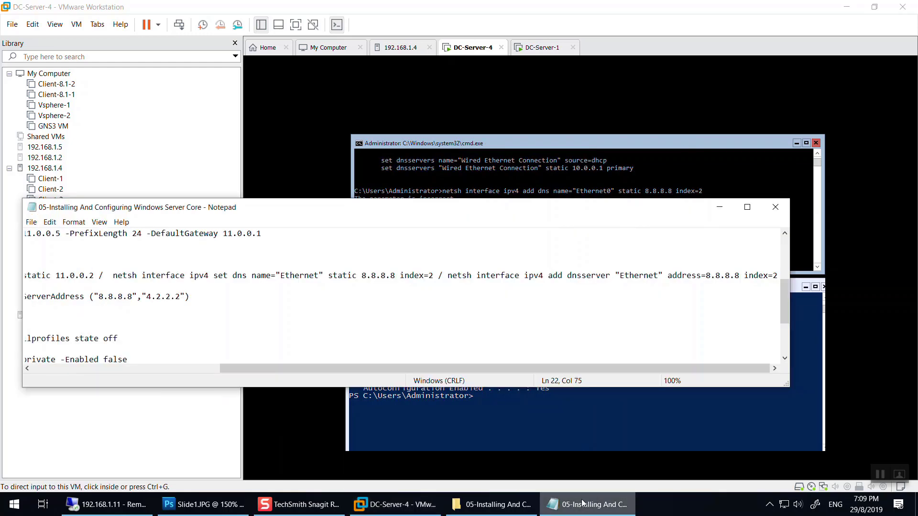
Rerun the add dnsserver command for 8.8.8.8 at index 2 without 'static'; netsh reports it nonexistent.
{"action": "left_click", "coordinate": [582, 504]}
{"action": "left_click", "coordinate": [692, 236]}
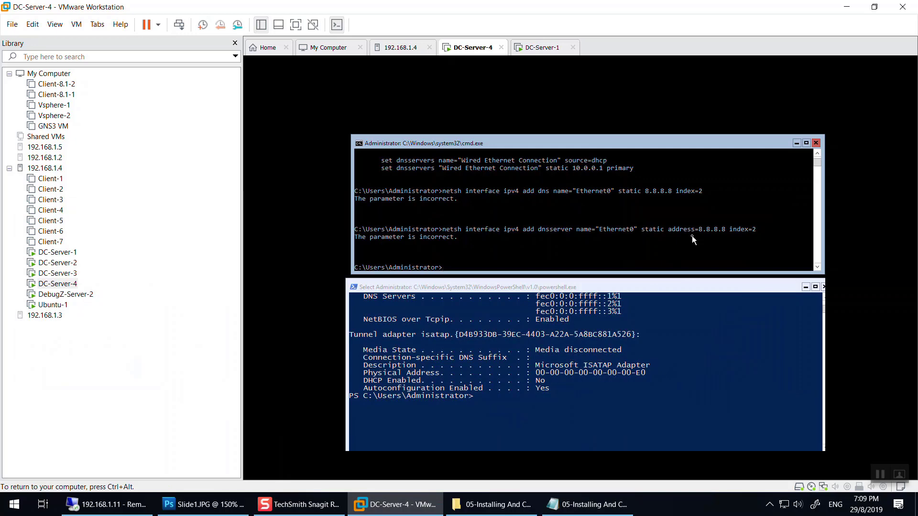
{"action": "left_click", "coordinate": [582, 503]}
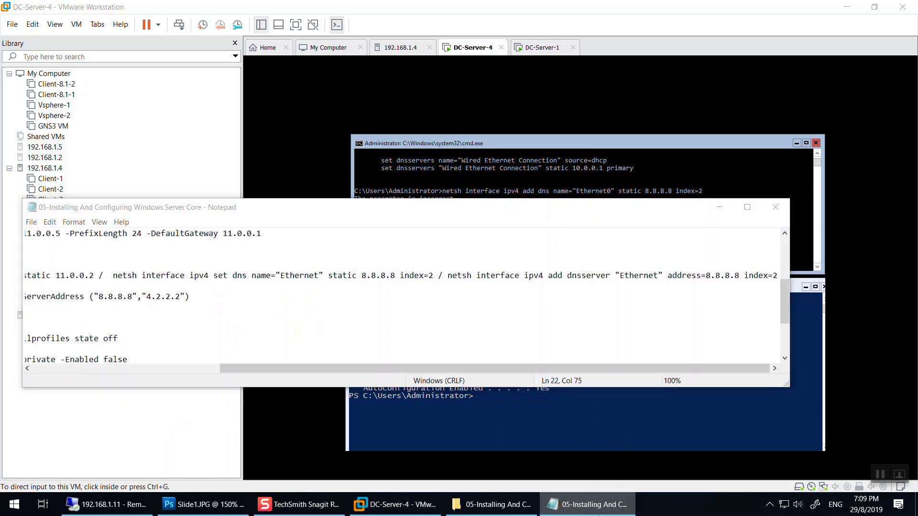
{"action": "left_click", "coordinate": [607, 334]}
{"action": "key", "text": "Left"}
{"action": "key", "text": "Left"}
{"action": "key", "text": "Left"}
{"action": "key", "text": "Left"}
{"action": "key", "text": "Left"}
{"action": "key", "text": "Left"}
{"action": "key", "text": "Left"}
{"action": "key", "text": "Left"}
{"action": "key", "text": "Left"}
{"action": "key", "text": "Left"}
{"action": "key", "text": "Left"}
{"action": "key", "text": "Left"}
{"action": "key", "text": "BackSpace"}
{"action": "key", "text": "BackSpace"}
{"action": "key", "text": "BackSpace"}
{"action": "key", "text": "BackSpace"}
{"action": "key", "text": "BackSpace"}
{"action": "key", "text": "BackSpace"}
{"action": "key", "text": "BackSpace"}
{"action": "key", "text": "Return"}
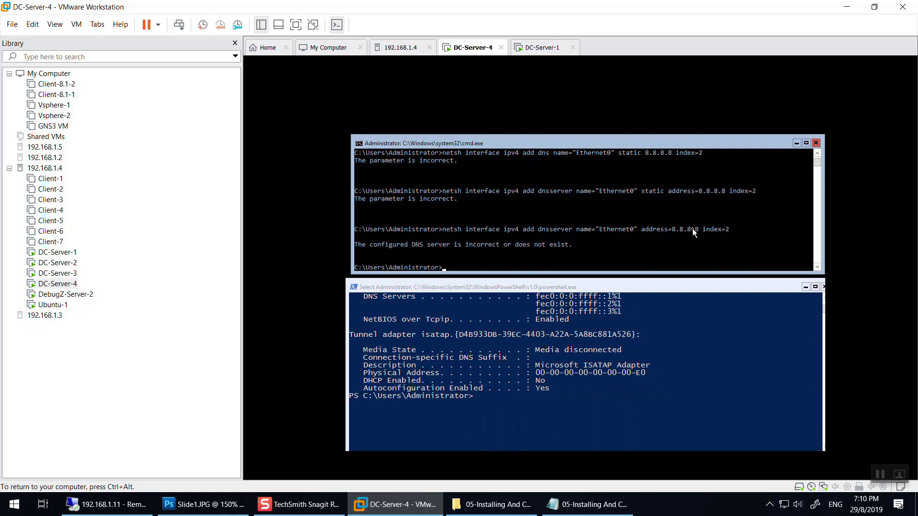
Ping the 11.0.0.1 gateway, which returns Destination host unreachable.
{"action": "type", "text": "ping 11.0.0.1"}
{"action": "key", "text": "Return"}
{"action": "key", "text": "ctrl+alt"}
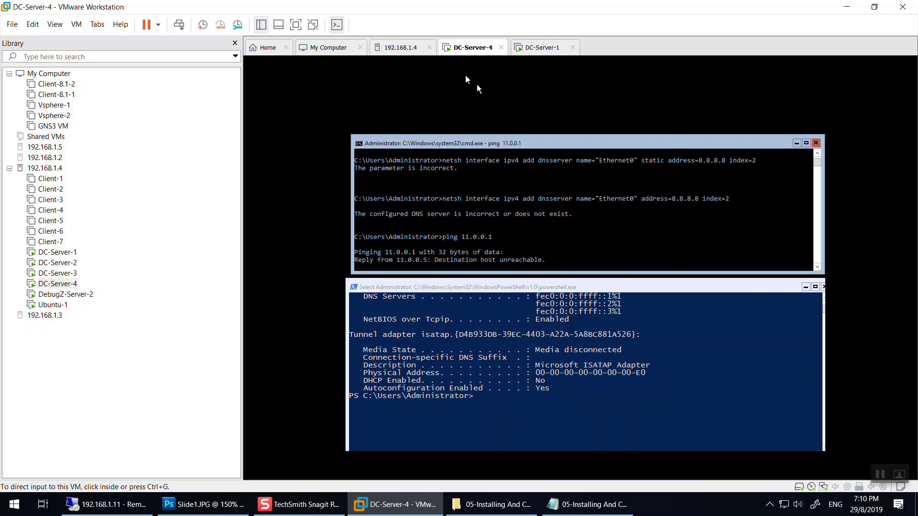
{"action": "left_click", "coordinate": [477, 85]}
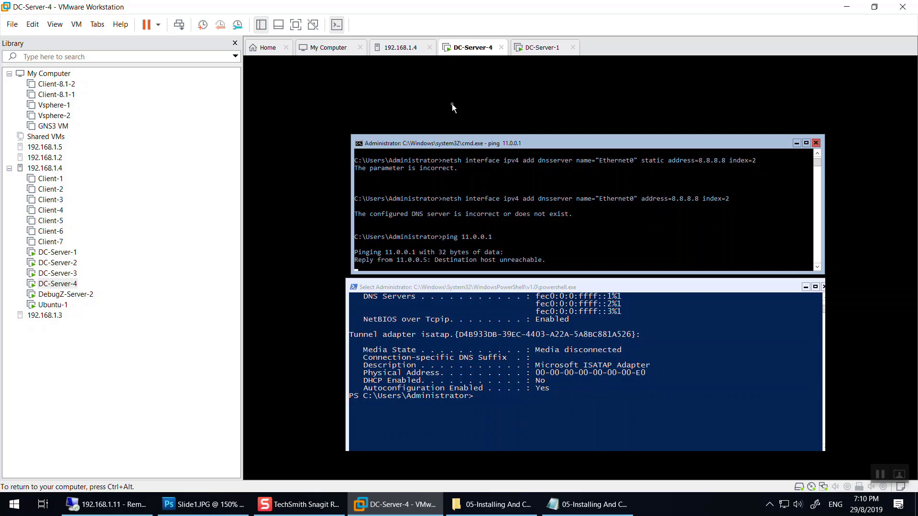
{"action": "key", "text": "ctrl+alt"}
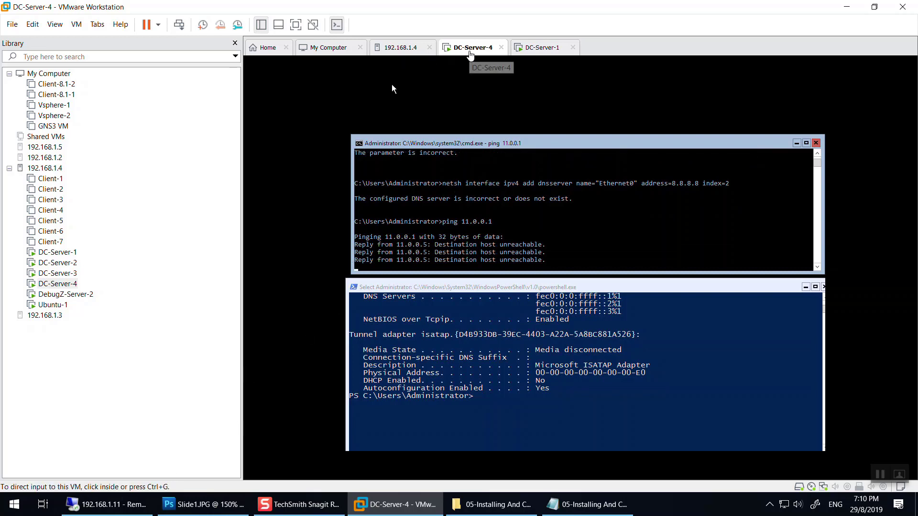
In GNS3, start a link on DC-Server-3 to view its ports, then minimize the remote desktop.
{"action": "left_click", "coordinate": [107, 504]}
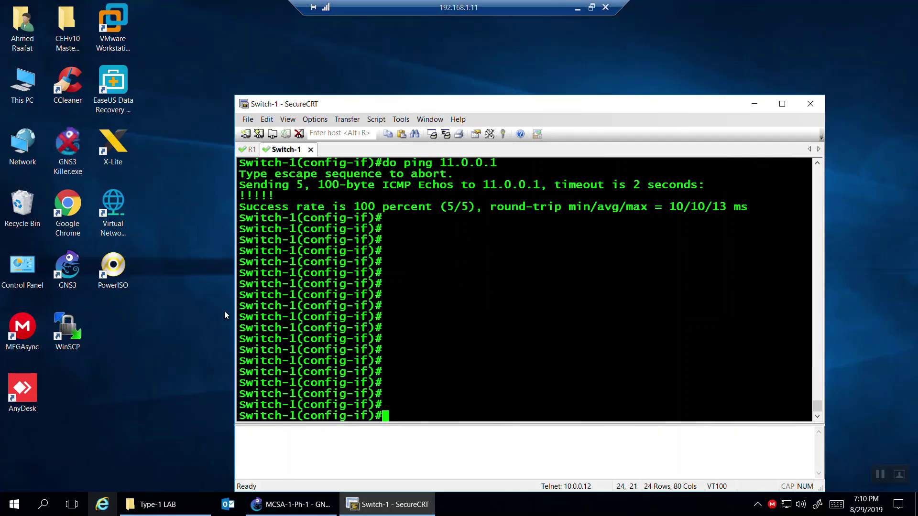
{"action": "key", "text": "alt+Tab"}
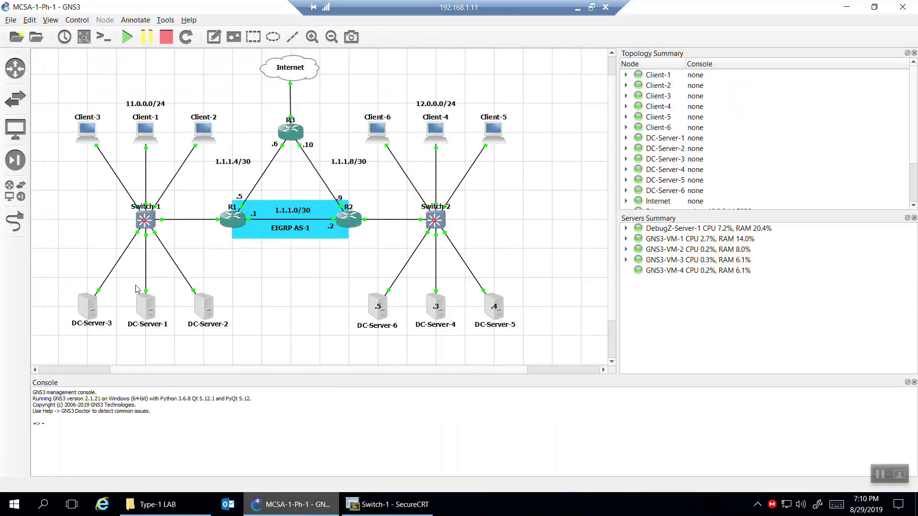
{"action": "mouse_move", "coordinate": [108, 281]}
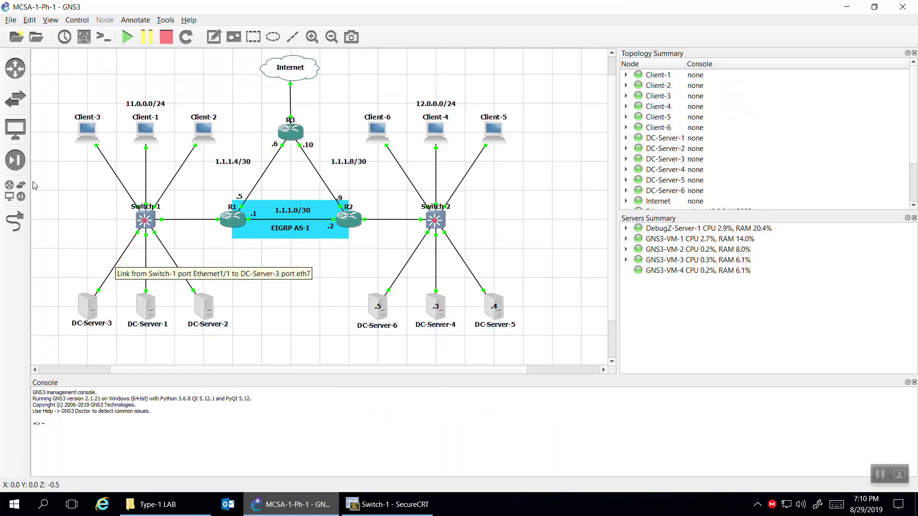
{"action": "left_click", "coordinate": [15, 221]}
{"action": "left_click", "coordinate": [89, 312]}
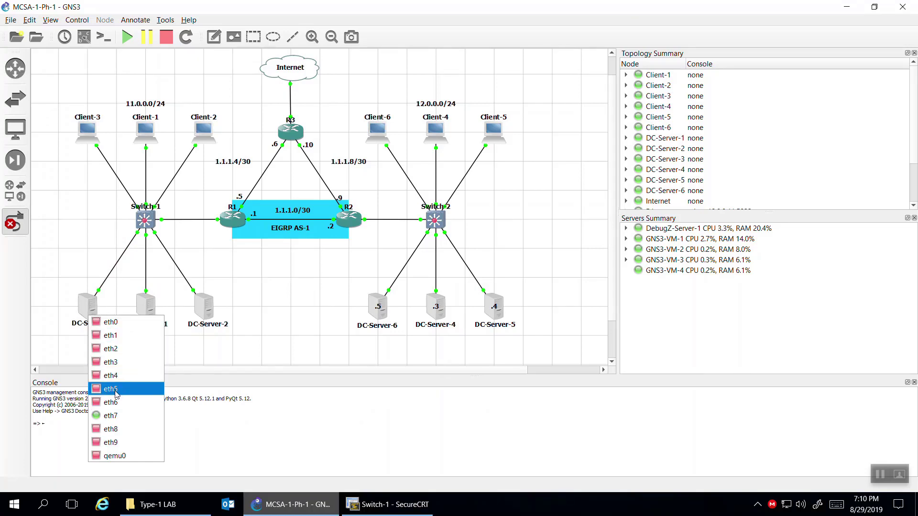
{"action": "mouse_move", "coordinate": [532, 10]}
{"action": "left_click", "coordinate": [577, 9]}
Connect DC-Server-4's network adapter to VMnet22 in the VM settings.
{"action": "right_click", "coordinate": [454, 48]}
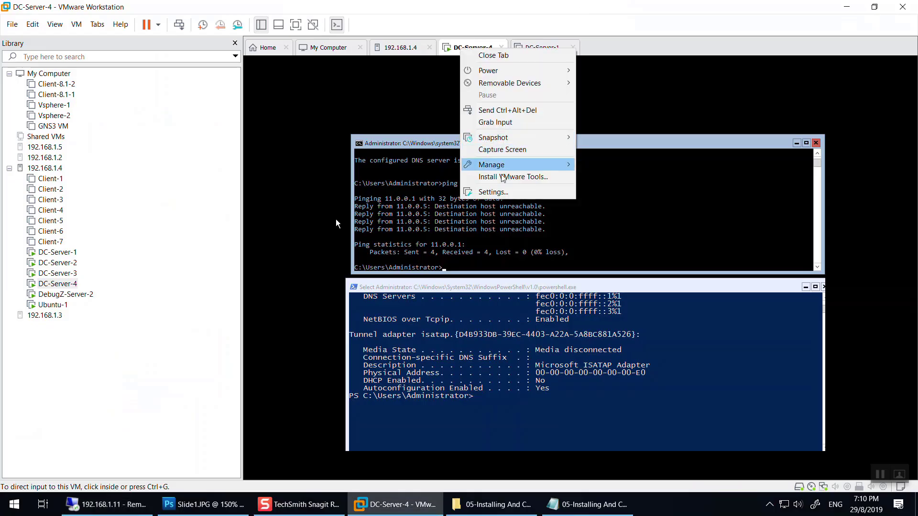
{"action": "left_click", "coordinate": [503, 192]}
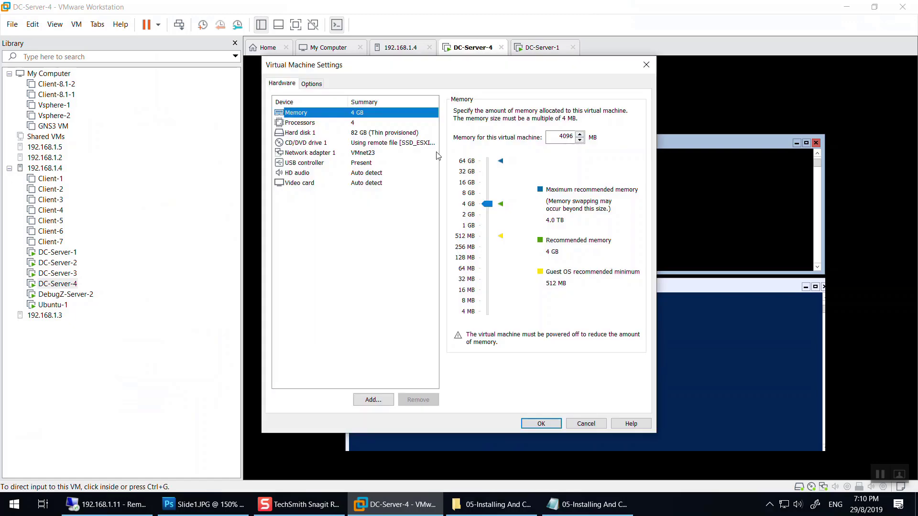
{"action": "left_click", "coordinate": [390, 154]}
{"action": "left_click", "coordinate": [534, 158]}
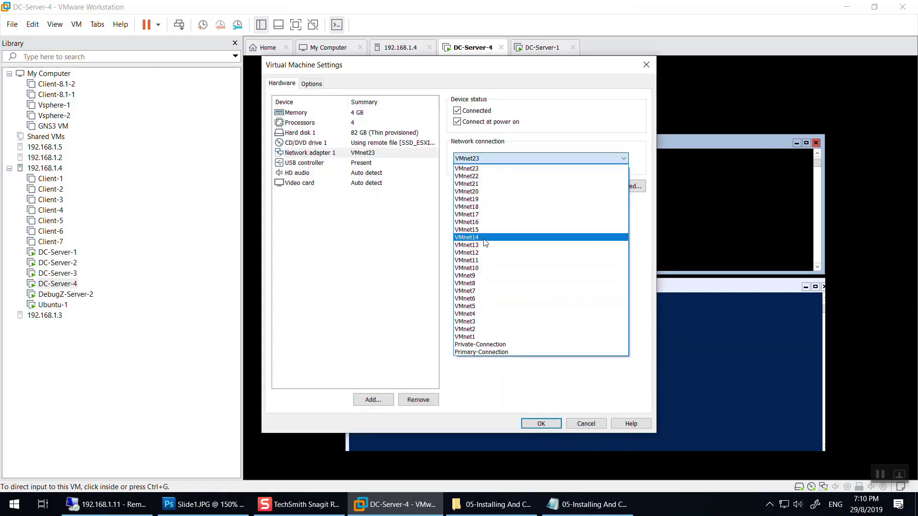
{"action": "left_click", "coordinate": [498, 177]}
{"action": "left_click", "coordinate": [549, 427]}
Confirm a continuous ping to 11.0.0.1 replies, then retry adding 8.8.8.8 at index 2.
{"action": "left_click", "coordinate": [579, 241]}
{"action": "key", "text": "Up"}
{"action": "type", "text": "-t"}
{"action": "key", "text": "Return"}
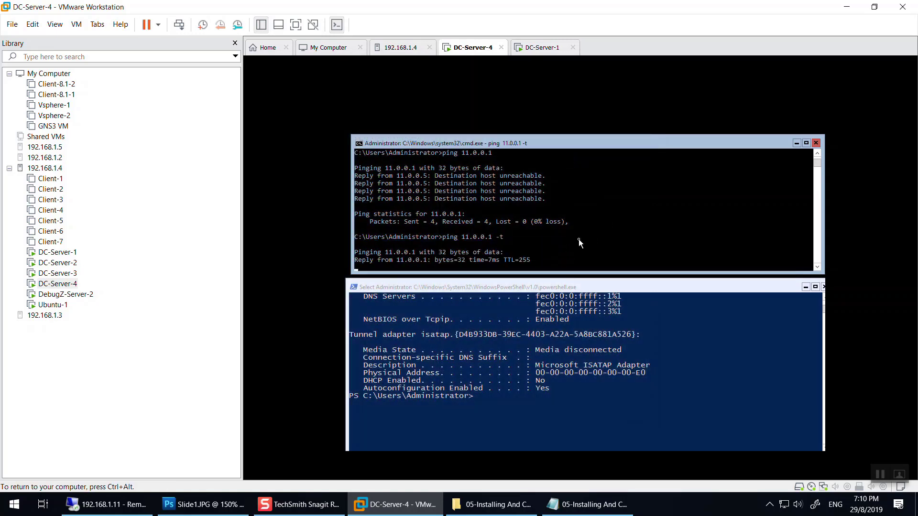
{"action": "key", "text": "ctrl+c"}
{"action": "key", "text": "Up"}
{"action": "key", "text": "Up"}
{"action": "key", "text": "Up"}
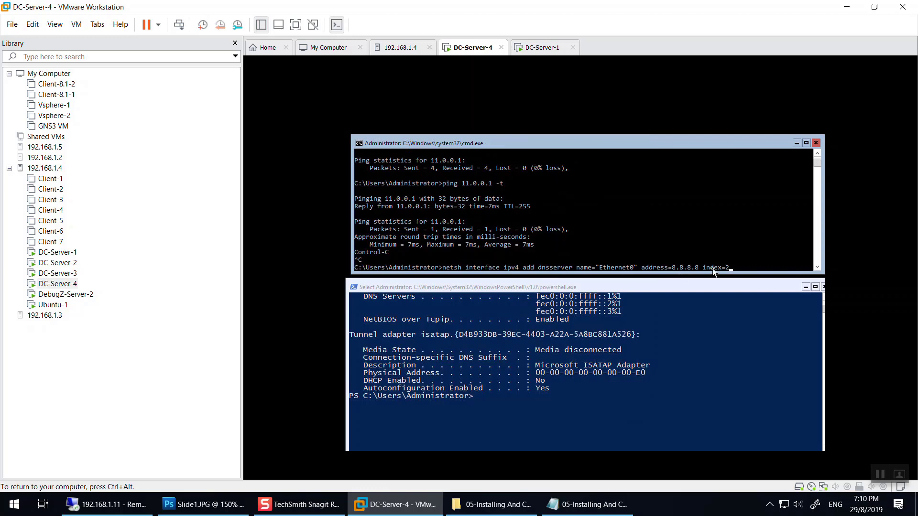
{"action": "key", "text": "Return"}
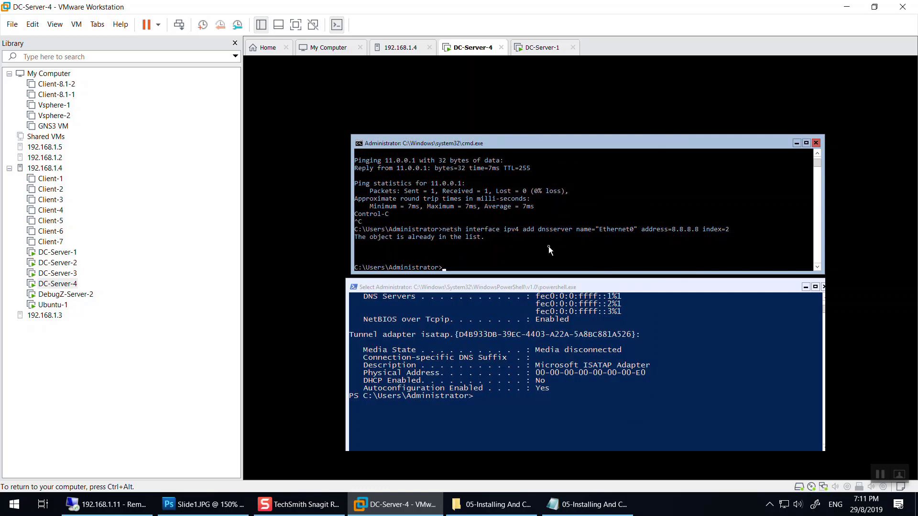
{"action": "key", "text": "Up"}
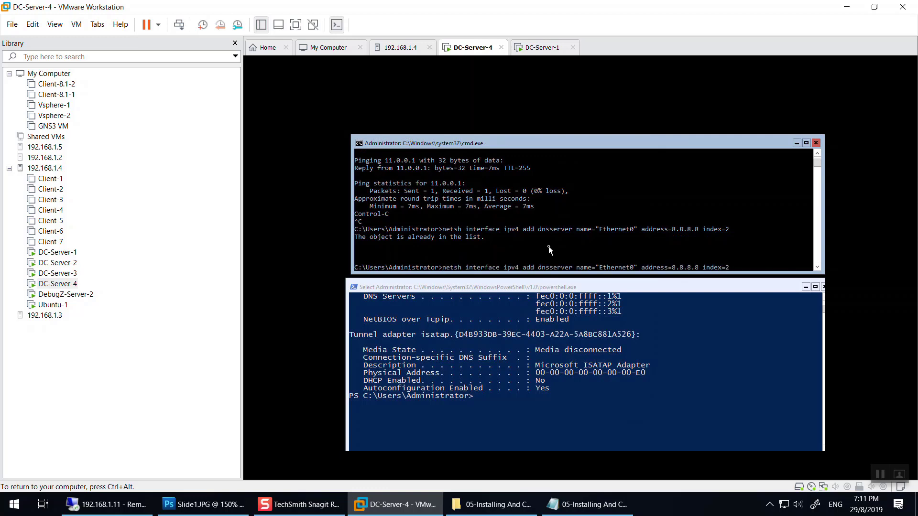
Add 4.2.2.2 at index 3 and 1.1.1.1 at index 4 as DNS servers.
{"action": "key", "text": "BackSpace"}
{"action": "key", "text": "BackSpace"}
{"action": "key", "text": "BackSpace"}
{"action": "key", "text": "BackSpace"}
{"action": "key", "text": "BackSpace"}
{"action": "key", "text": "BackSpace"}
{"action": "key", "text": "BackSpace"}
{"action": "type", "text": "4.2.2.2"}
{"action": "key", "text": "Delete"}
{"action": "type", "text": "3"}
{"action": "key", "text": "Return"}
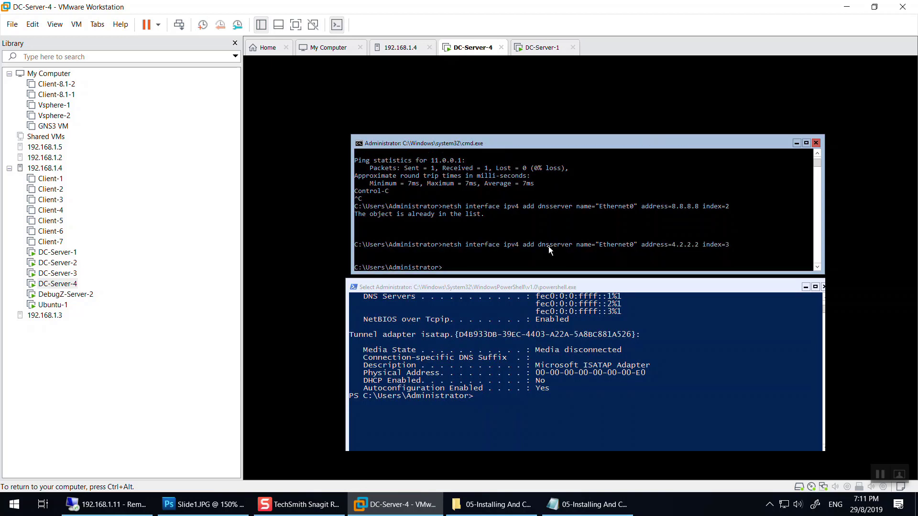
{"action": "key", "text": "Up"}
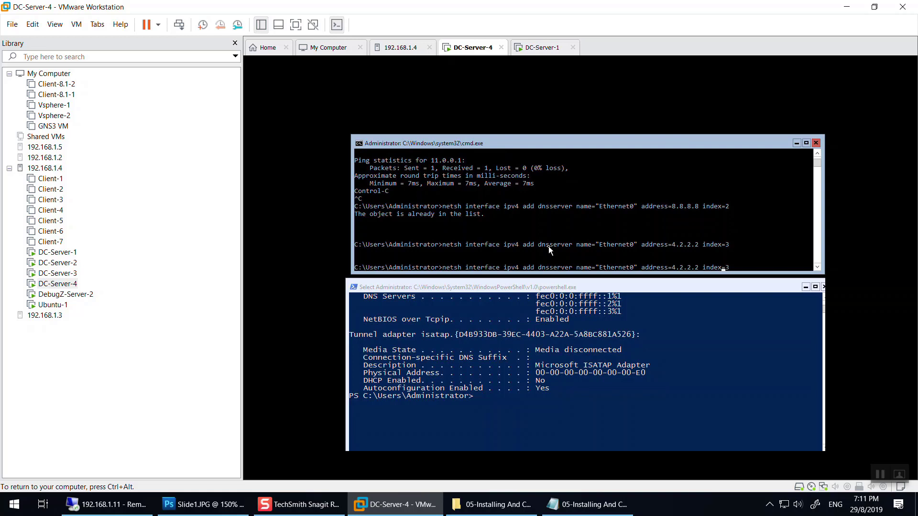
{"action": "key", "text": "BackSpace"}
{"action": "key", "text": "BackSpace"}
{"action": "key", "text": "BackSpace"}
{"action": "key", "text": "BackSpace"}
{"action": "key", "text": "BackSpace"}
{"action": "key", "text": "BackSpace"}
{"action": "key", "text": "BackSpace"}
{"action": "type", "text": "1.1.1.1"}
{"action": "key", "text": "End"}
{"action": "key", "text": "BackSpace"}
{"action": "type", "text": "4"}
{"action": "key", "text": "Return"}
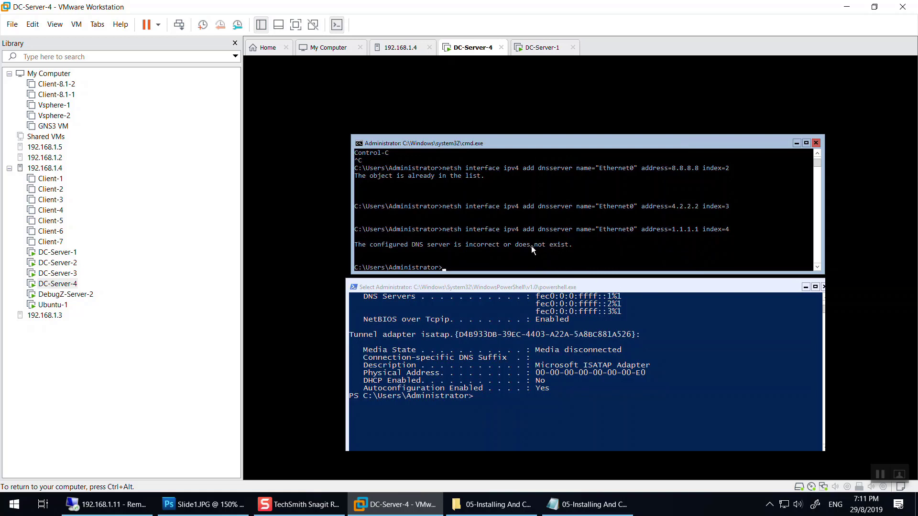
Add 8.8.4.4 as the first DNS server.
{"action": "key", "text": "Up"}
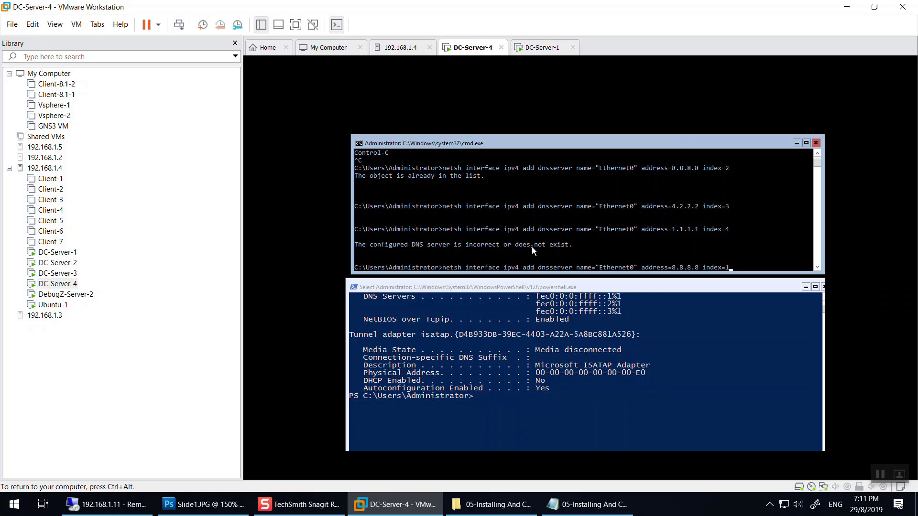
{"action": "key", "text": "Left"}
{"action": "key", "text": "BackSpace"}
{"action": "key", "text": "BackSpace"}
{"action": "key", "text": "BackSpace"}
{"action": "key", "text": "BackSpace"}
{"action": "key", "text": "BackSpace"}
{"action": "type", "text": "8.4.4"}
{"action": "key", "text": "Return"}
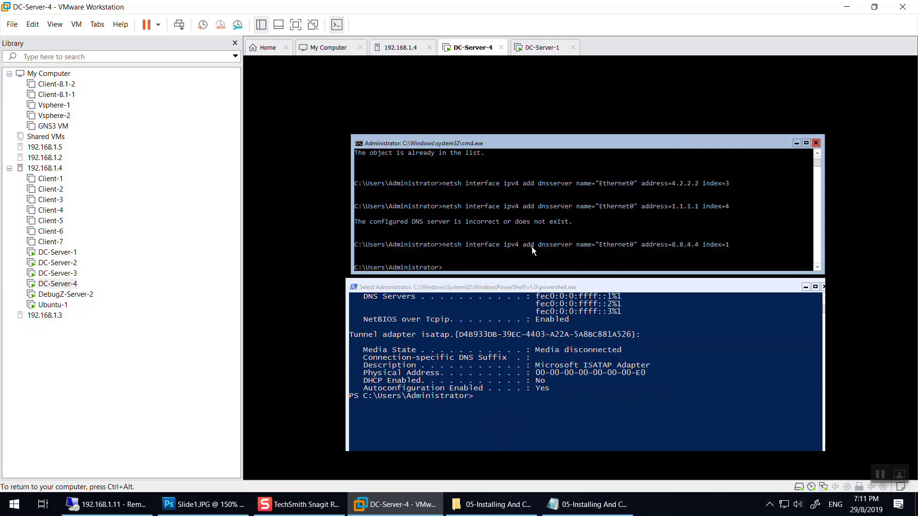
Display the full IP configuration with ipconfig /all.
{"action": "type", "text": "s"}
{"action": "key", "text": "BackSpace"}
{"action": "type", "text": "ipconfig a/"}
{"action": "key", "text": "BackSpace"}
{"action": "key", "text": "BackSpace"}
{"action": "type", "text": "/all"}
{"action": "key", "text": "Return"}
Find the DNS Servers list in the ipconfig output and highlight 11.0.0.3 after 8.8.4.4.
{"action": "scroll", "coordinate": [627, 263], "scroll_direction": "up", "scroll_amount": 5}
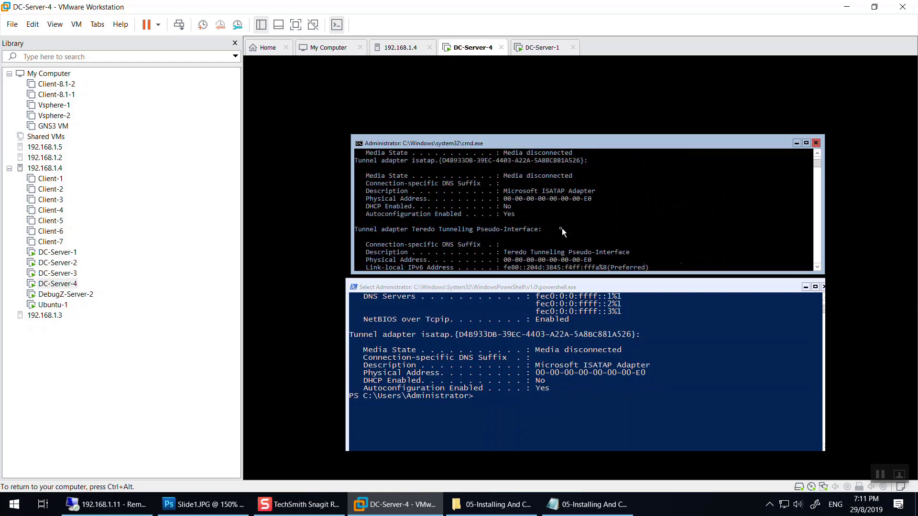
{"action": "scroll", "coordinate": [546, 208], "scroll_direction": "up", "scroll_amount": 1}
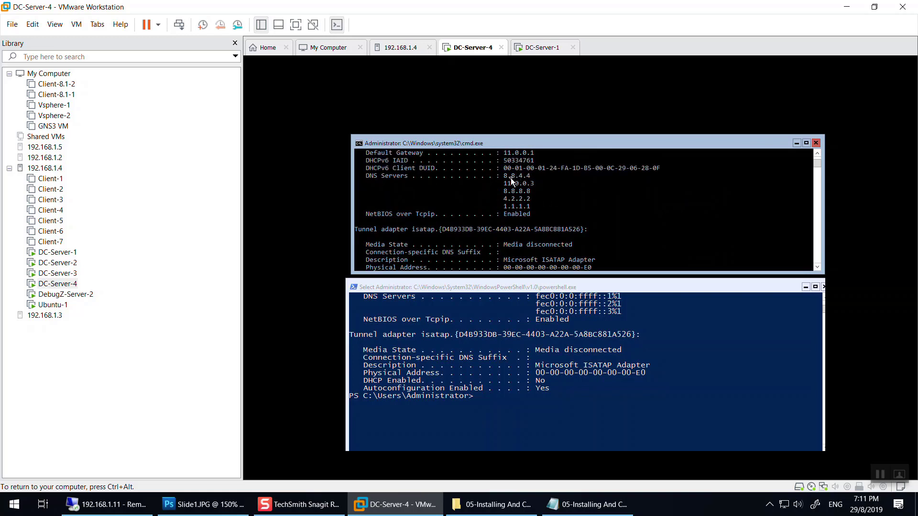
{"action": "left_click_drag", "start_coordinate": [504, 183], "coordinate": [537, 183]}
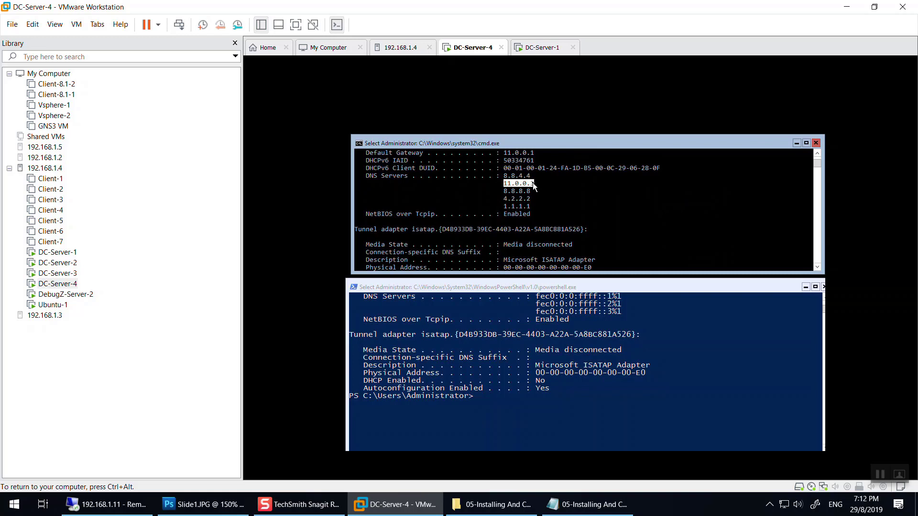
{"action": "scroll", "coordinate": [571, 245], "scroll_direction": "down", "scroll_amount": 2}
{"action": "scroll", "coordinate": [572, 245], "scroll_direction": "up", "scroll_amount": 2}
Trim the recalled command to netsh and start the interactive netsh shell.
{"action": "key", "text": "Up"}
{"action": "key", "text": "Up"}
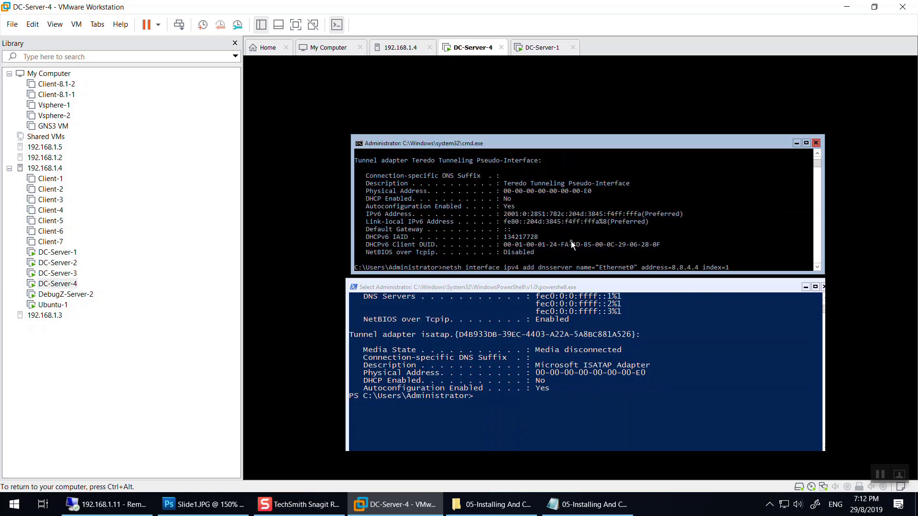
{"action": "key", "text": "BackSpace"}
{"action": "key", "text": "BackSpace"}
{"action": "key", "text": "BackSpace"}
{"action": "key", "text": "BackSpace"}
{"action": "key", "text": "BackSpace"}
{"action": "key", "text": "BackSpace"}
{"action": "key", "text": "BackSpace"}
{"action": "key", "text": "BackSpace"}
{"action": "key", "text": "BackSpace"}
{"action": "key", "text": "BackSpace"}
{"action": "key", "text": "BackSpace"}
{"action": "key", "text": "BackSpace"}
{"action": "key", "text": "BackSpace"}
{"action": "key", "text": "BackSpace"}
{"action": "key", "text": "BackSpace"}
{"action": "key", "text": "BackSpace"}
{"action": "key", "text": "BackSpace"}
{"action": "key", "text": "BackSpace"}
{"action": "key", "text": "BackSpace"}
{"action": "key", "text": "BackSpace"}
{"action": "key", "text": "BackSpace"}
{"action": "key", "text": "BackSpace"}
{"action": "key", "text": "BackSpace"}
{"action": "key", "text": "BackSpace"}
{"action": "key", "text": "BackSpace"}
{"action": "key", "text": "BackSpace"}
{"action": "key", "text": "BackSpace"}
{"action": "key", "text": "BackSpace"}
{"action": "key", "text": "BackSpace"}
{"action": "key", "text": "BackSpace"}
{"action": "key", "text": "BackSpace"}
{"action": "key", "text": "BackSpace"}
{"action": "key", "text": "BackSpace"}
{"action": "key", "text": "BackSpace"}
{"action": "key", "text": "BackSpace"}
{"action": "key", "text": "BackSpace"}
{"action": "key", "text": "BackSpace"}
{"action": "key", "text": "BackSpace"}
{"action": "key", "text": "BackSpace"}
{"action": "key", "text": "BackSpace"}
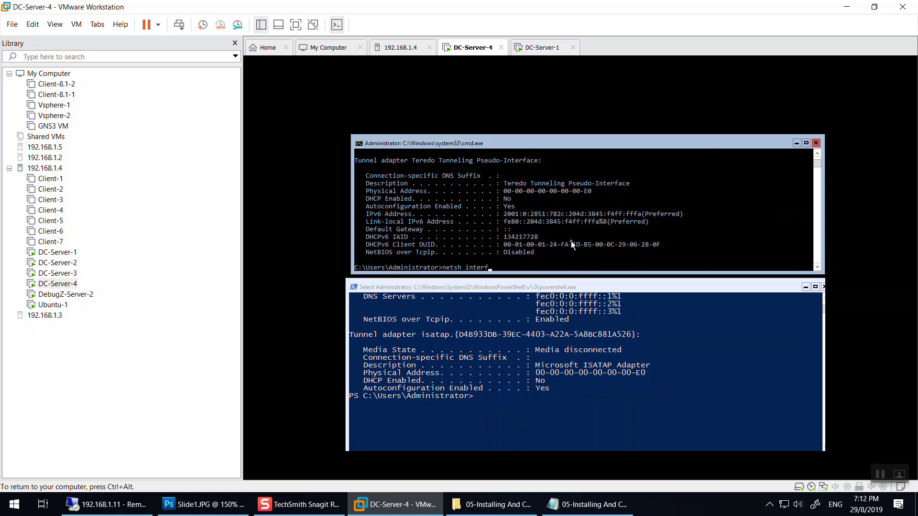
{"action": "key", "text": "BackSpace"}
{"action": "key", "text": "BackSpace"}
{"action": "key", "text": "BackSpace"}
{"action": "key", "text": "Return"}
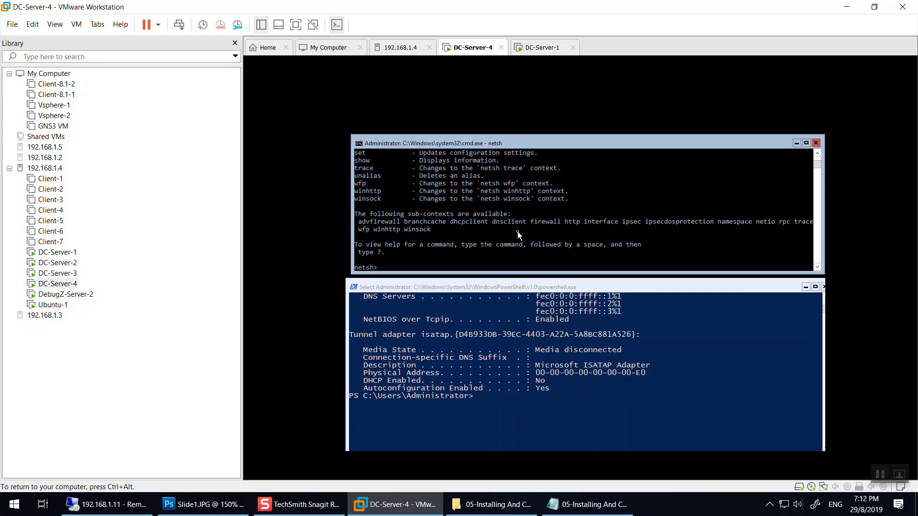
{"action": "scroll", "coordinate": [405, 168], "scroll_direction": "up", "scroll_amount": 2}
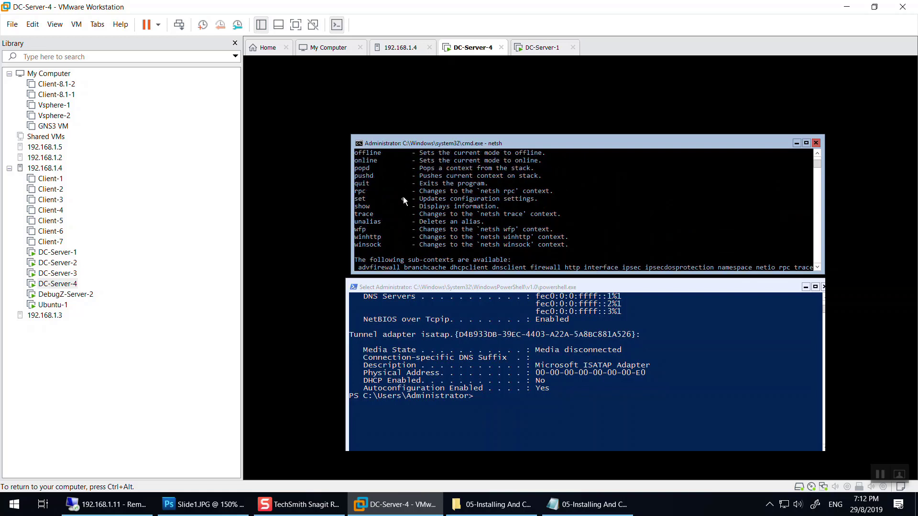
{"action": "scroll", "coordinate": [397, 203], "scroll_direction": "up", "scroll_amount": 1}
{"action": "scroll", "coordinate": [390, 195], "scroll_direction": "up", "scroll_amount": 1}
{"action": "scroll", "coordinate": [388, 195], "scroll_direction": "up", "scroll_amount": 2}
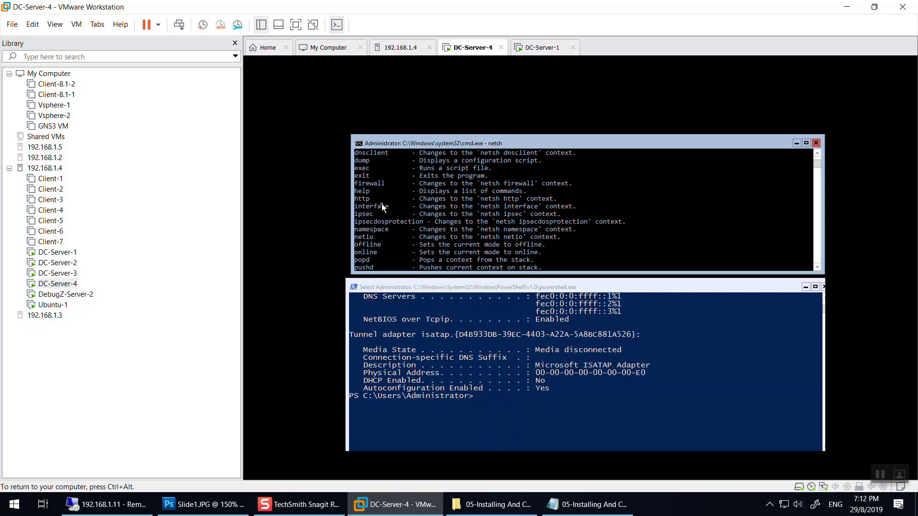
{"action": "scroll", "coordinate": [383, 207], "scroll_direction": "up", "scroll_amount": 3}
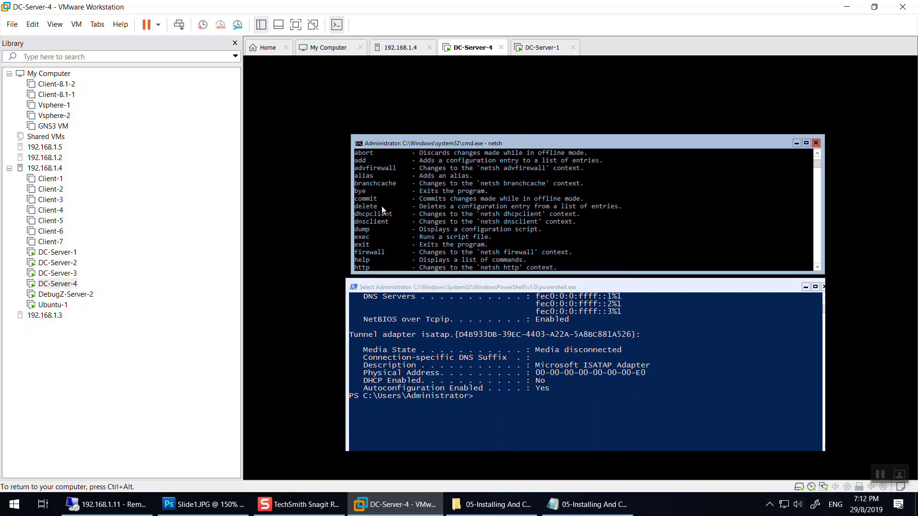
{"action": "scroll", "coordinate": [385, 227], "scroll_direction": "up", "scroll_amount": 2}
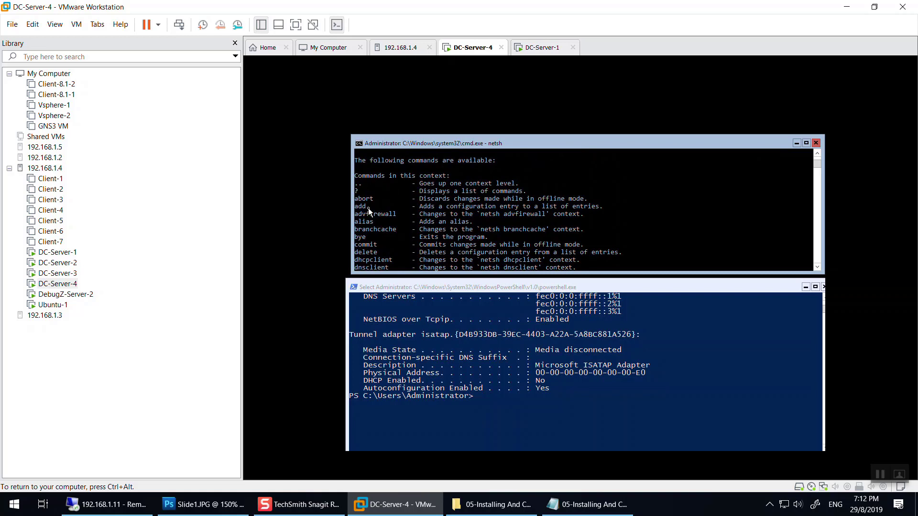
{"action": "left_click_drag", "start_coordinate": [368, 208], "coordinate": [357, 211]}
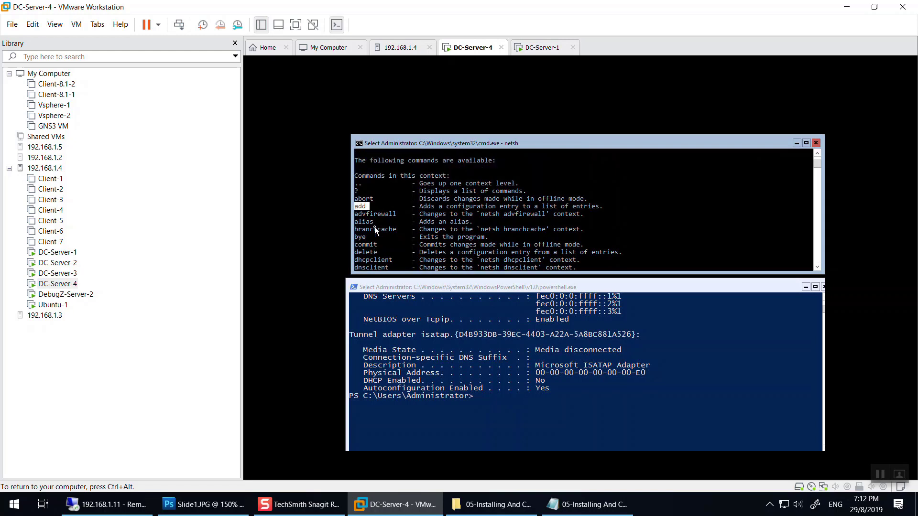
{"action": "scroll", "coordinate": [374, 226], "scroll_direction": "down", "scroll_amount": 1}
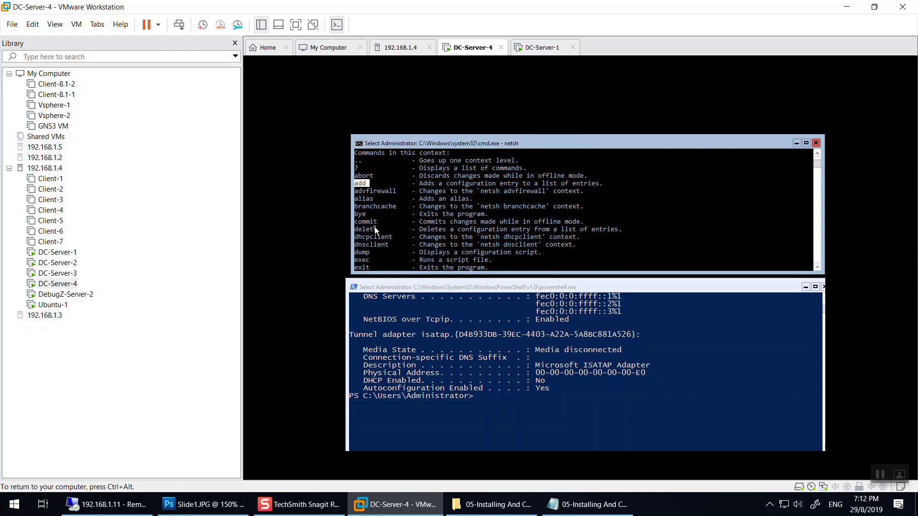
{"action": "scroll", "coordinate": [375, 234], "scroll_direction": "down", "scroll_amount": 1}
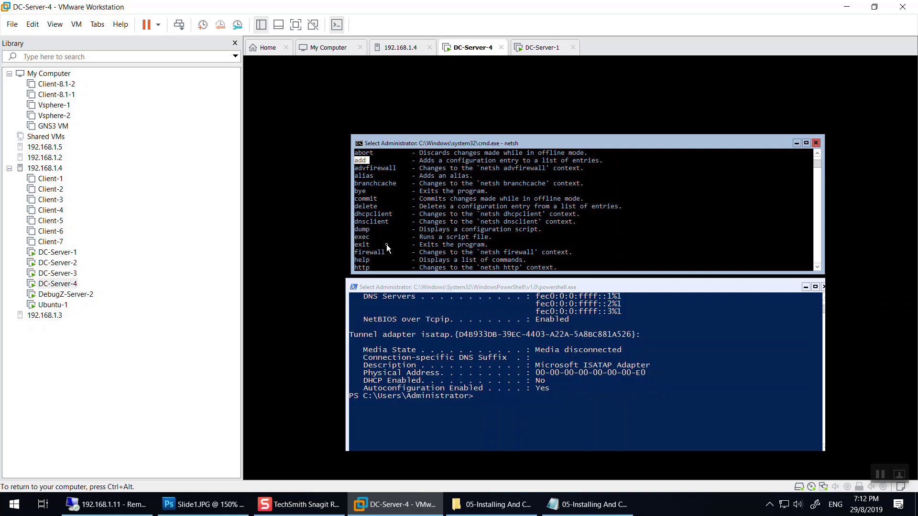
{"action": "scroll", "coordinate": [388, 248], "scroll_direction": "down", "scroll_amount": 1}
{"action": "scroll", "coordinate": [386, 245], "scroll_direction": "down", "scroll_amount": 4}
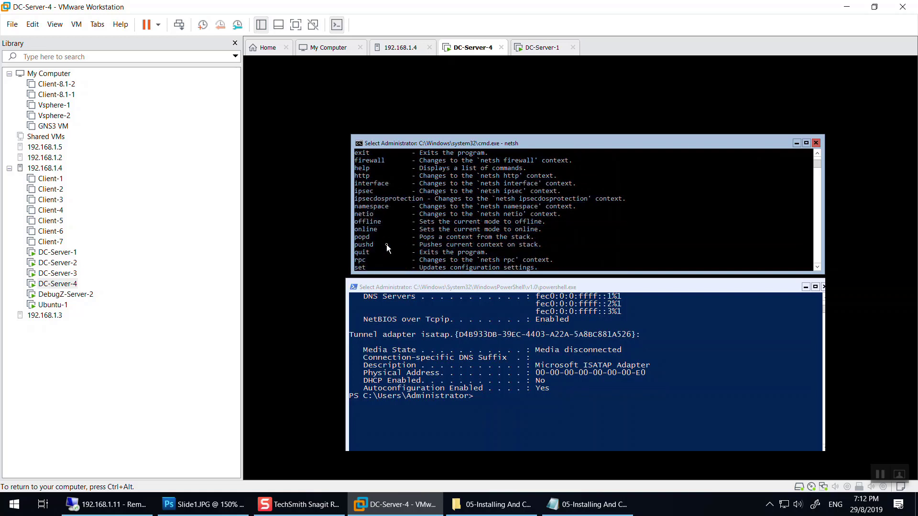
{"action": "scroll", "coordinate": [386, 244], "scroll_direction": "down", "scroll_amount": 2}
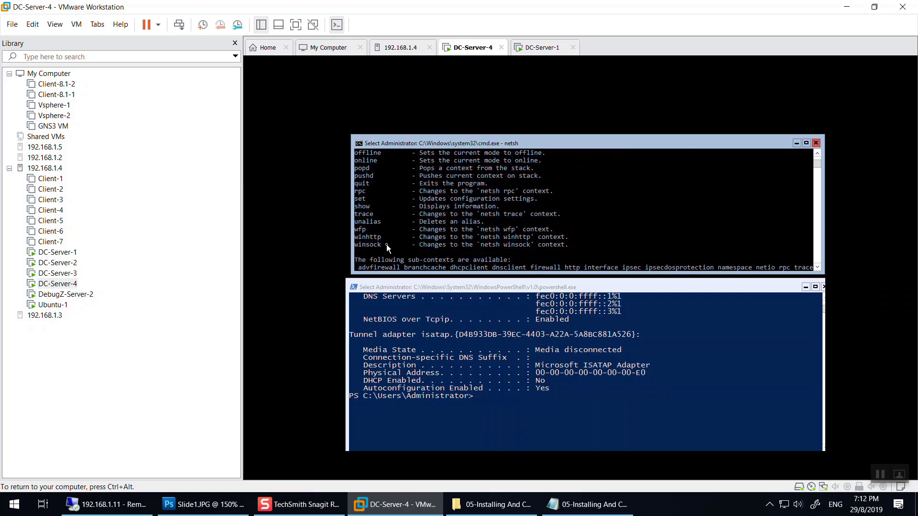
{"action": "scroll", "coordinate": [387, 248], "scroll_direction": "down", "scroll_amount": 2}
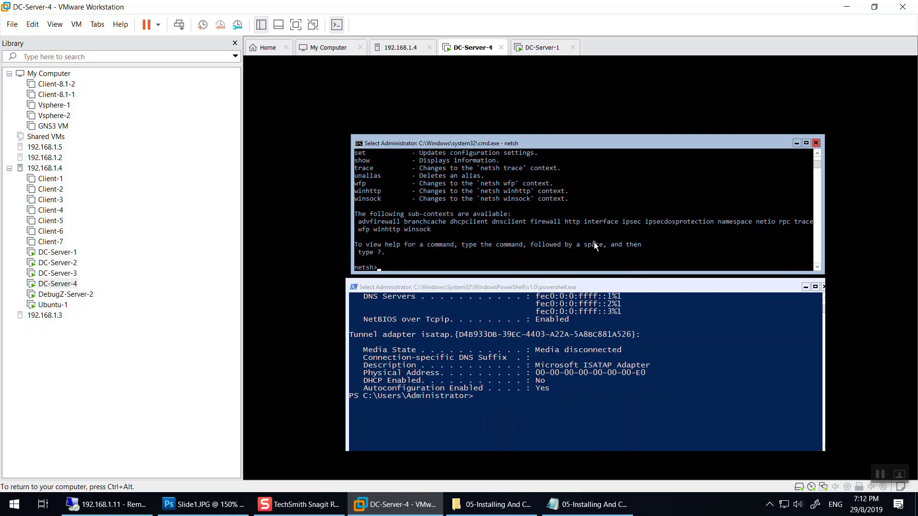
Exit the interactive netsh shell.
{"action": "key", "text": "Escape"}
{"action": "type", "text": "?"}
{"action": "key", "text": "BackSpace"}
{"action": "type", "text": "exit"}
{"action": "key", "text": "Return"}
Try adding 11.0.0.3 as Ethernet0's first DNS server; netsh reports it already listed.
{"action": "type", "text": "netsh interface ipv4 add dnsserver name=\"Ethernet0\" address=8.8.4.4 index=1"}
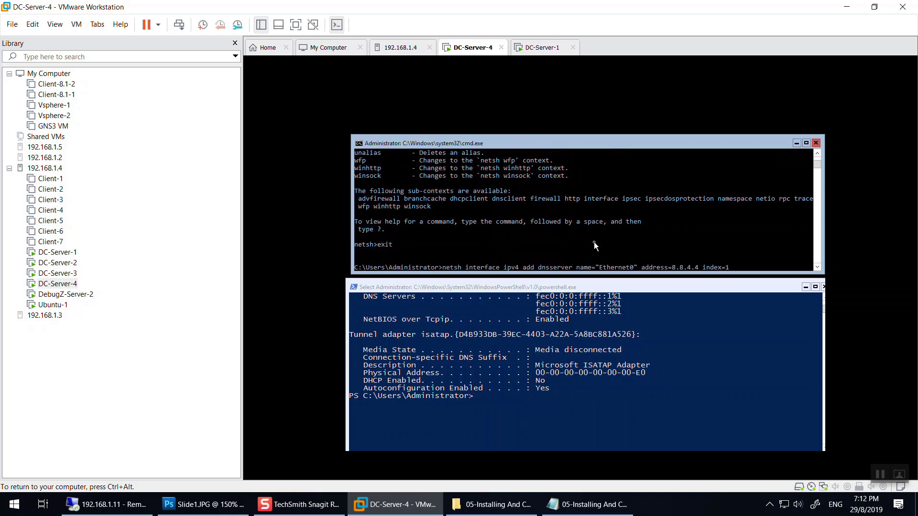
{"action": "key", "text": "Left"}
{"action": "key", "text": "Left"}
{"action": "key", "text": "Left"}
{"action": "key", "text": "Left"}
{"action": "key", "text": "Left"}
{"action": "key", "text": "Left"}
{"action": "key", "text": "Left"}
{"action": "key", "text": "Left"}
{"action": "key", "text": "BackSpace"}
{"action": "key", "text": "BackSpace"}
{"action": "key", "text": "BackSpace"}
{"action": "key", "text": "BackSpace"}
{"action": "key", "text": "BackSpace"}
{"action": "key", "text": "BackSpace"}
{"action": "key", "text": "BackSpace"}
{"action": "type", "text": "11.0.0.3"}
{"action": "key", "text": "Return"}
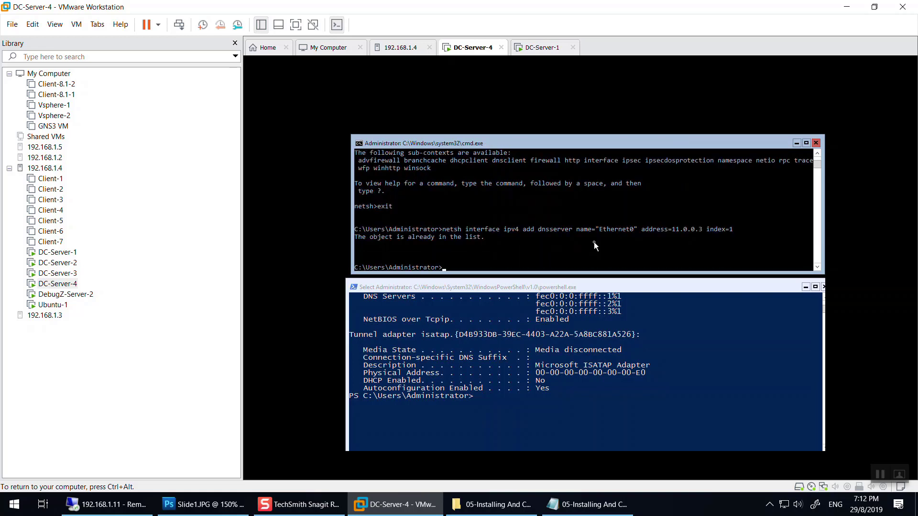
Run ipconfig /all and highlight 11.0.0.3 in the Ethernet DNS Servers list.
{"action": "type", "text": "ipconfig /all"}
{"action": "key", "text": "Return"}
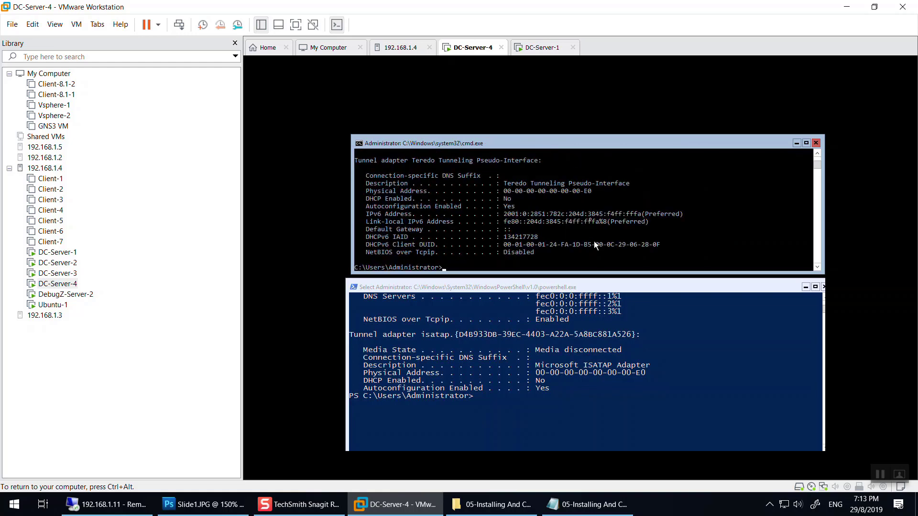
{"action": "scroll", "coordinate": [593, 242], "scroll_direction": "up", "scroll_amount": 6}
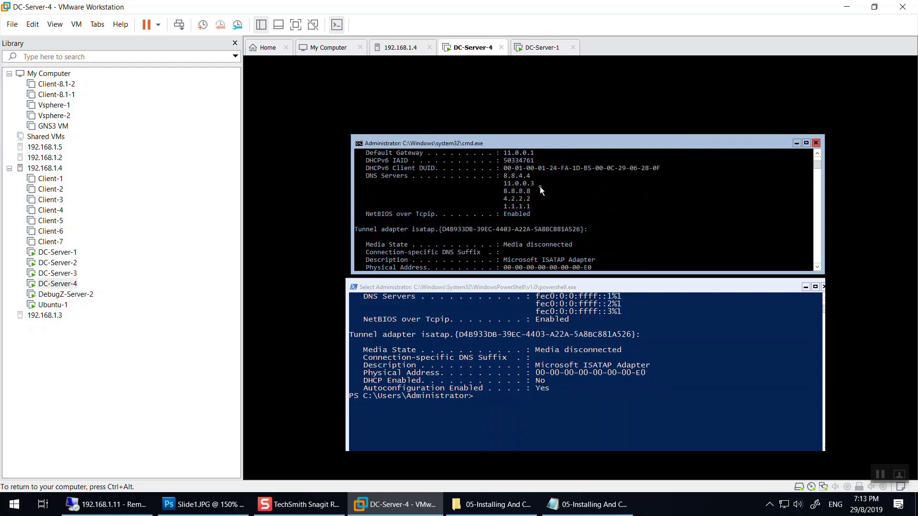
{"action": "left_click_drag", "start_coordinate": [537, 183], "coordinate": [501, 183]}
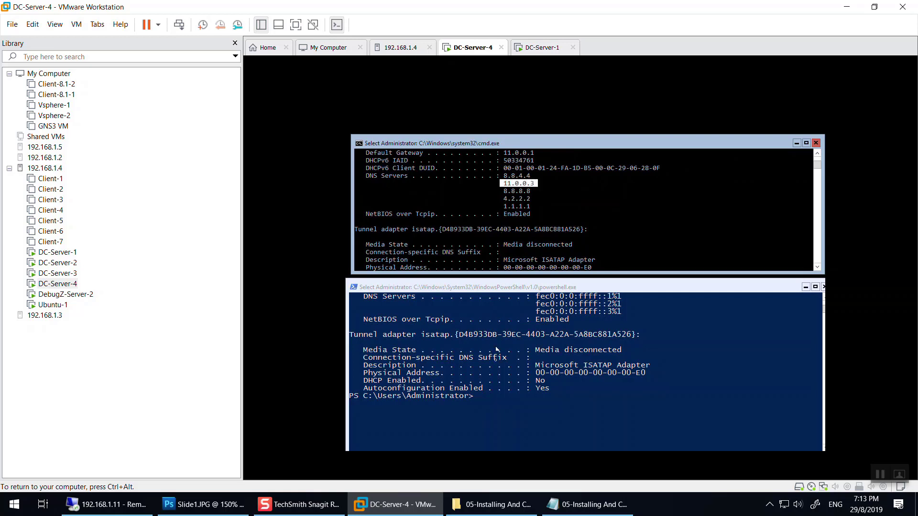
{"action": "scroll", "coordinate": [533, 246], "scroll_direction": "down", "scroll_amount": 6}
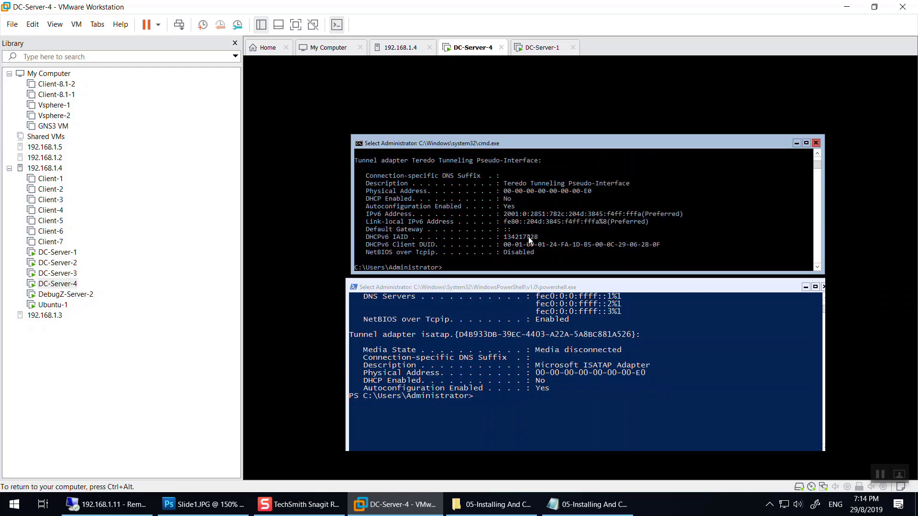
Start netsh and browse its list of available commands with '?'.
{"action": "type", "text": "netsh"}
{"action": "key", "text": "Return"}
{"action": "type", "text": "?"}
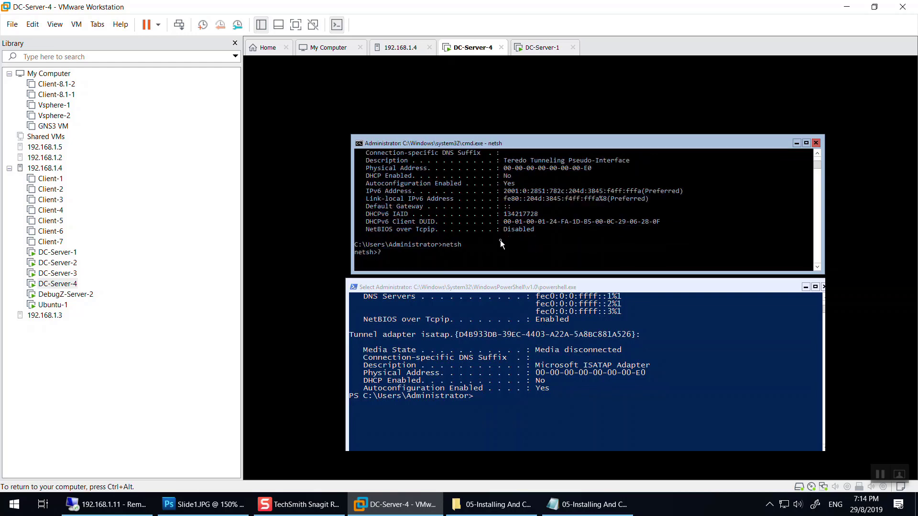
{"action": "key", "text": "Return"}
{"action": "scroll", "coordinate": [403, 202], "scroll_direction": "up", "scroll_amount": 2}
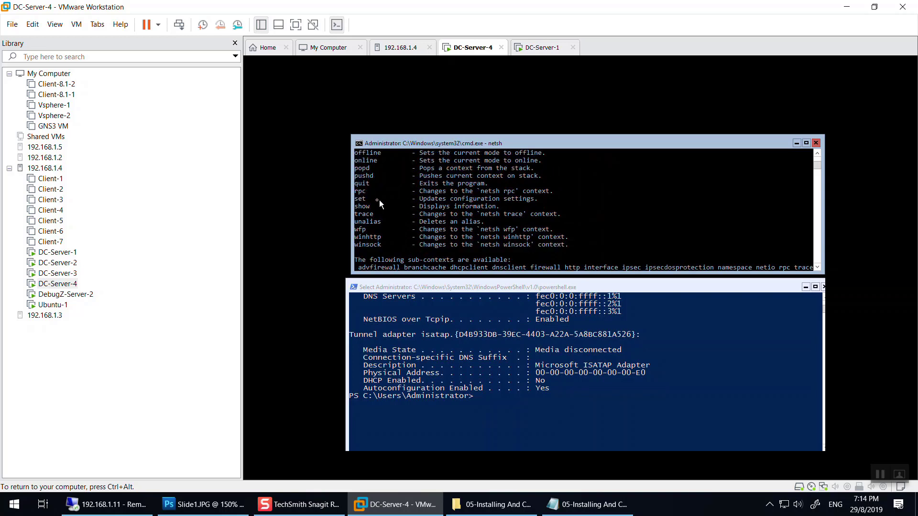
{"action": "scroll", "coordinate": [380, 199], "scroll_direction": "up", "scroll_amount": 5}
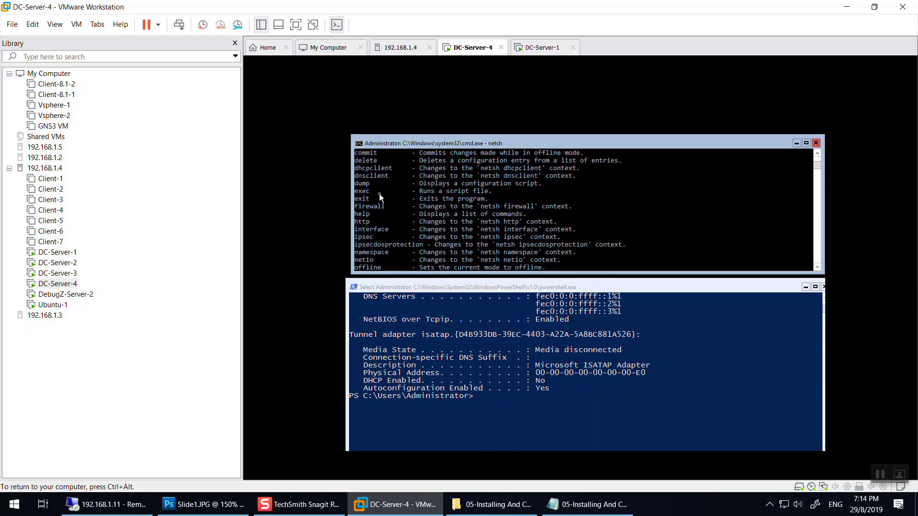
{"action": "scroll", "coordinate": [379, 197], "scroll_direction": "up", "scroll_amount": 1}
{"action": "left_click_drag", "start_coordinate": [381, 196], "coordinate": [371, 186]}
{"action": "scroll", "coordinate": [391, 193], "scroll_direction": "down", "scroll_amount": 7}
{"action": "key", "text": "Escape"}
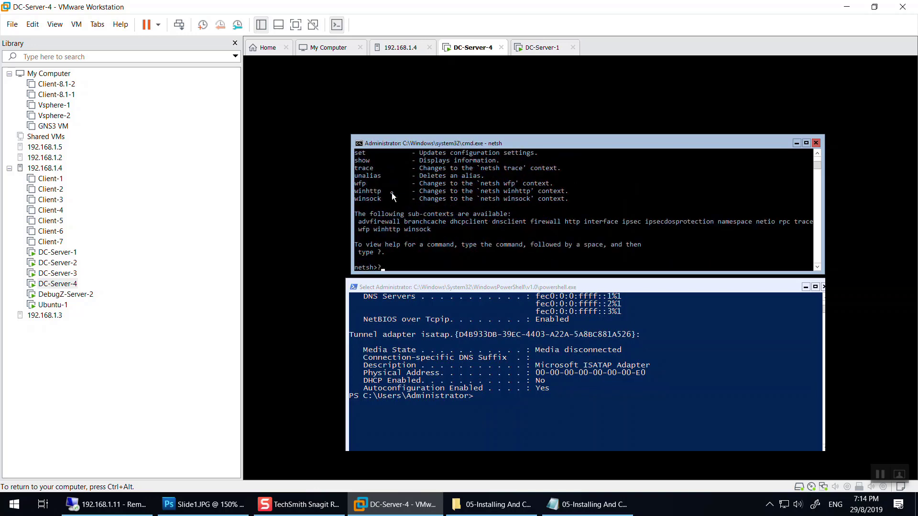
Exit netsh and run the delete dnsserver command for 11.0.0.3 on Ethernet0.
{"action": "key", "text": "BackSpace"}
{"action": "type", "text": "exit"}
{"action": "key", "text": "Return"}
{"action": "type", "text": "netsh"}
{"action": "type", "text": "interface ipv4 add dnsserver name=\"Ethernet0\" address=11.0.0.3 index=1"}
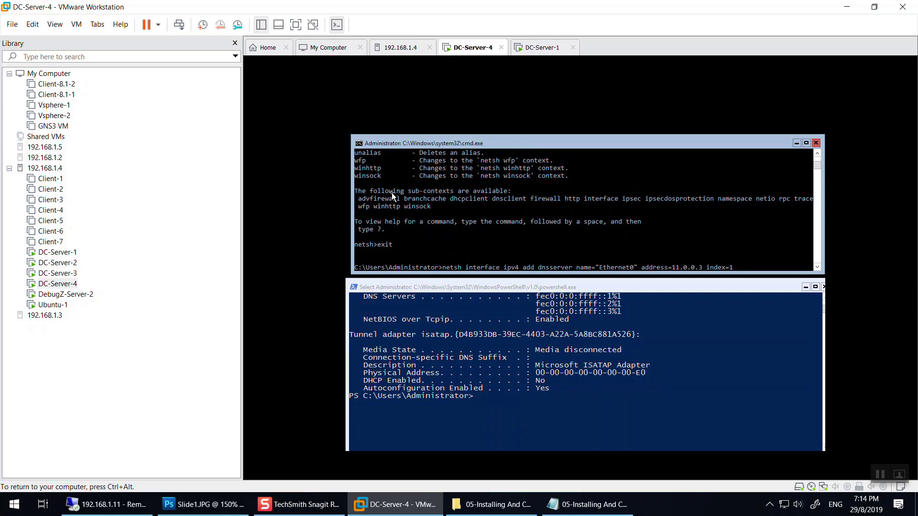
{"action": "key", "text": "BackSpace"}
{"action": "key", "text": "BackSpace"}
{"action": "key", "text": "BackSpace"}
{"action": "key", "text": "BackSpace"}
{"action": "key", "text": "BackSpace"}
{"action": "key", "text": "BackSpace"}
{"action": "key", "text": "BackSpace"}
{"action": "key", "text": "BackSpace"}
{"action": "key", "text": "BackSpace"}
{"action": "key", "text": "BackSpace"}
{"action": "key", "text": "BackSpace"}
{"action": "type", "text": "delete"}
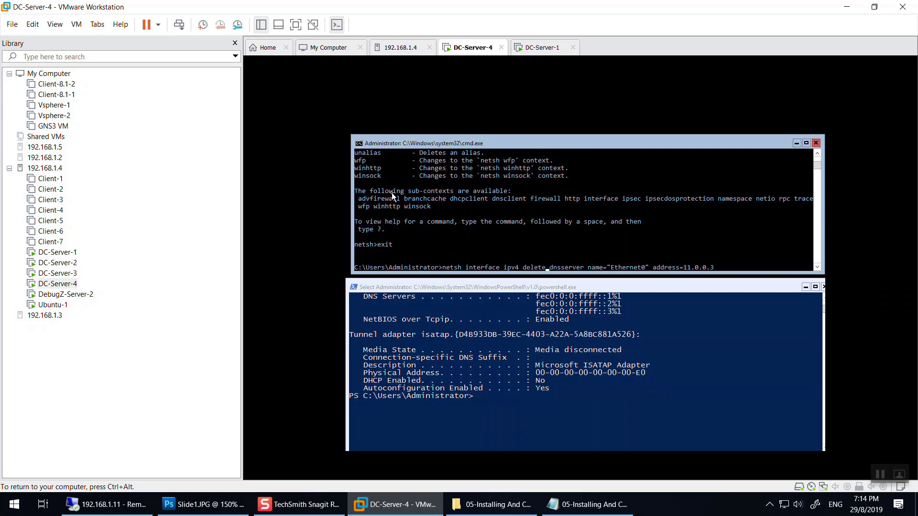
{"action": "key", "text": "Return"}
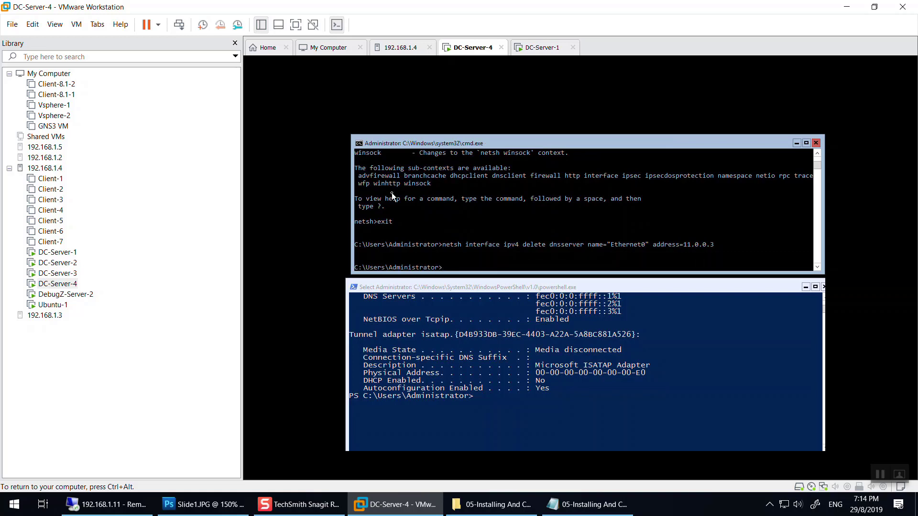
Check ipconfig /all, then add 11.0.0.3 at index 1 on Ethernet0 with netsh.
{"action": "type", "text": "ipconfig /all"}
{"action": "key", "text": "Return"}
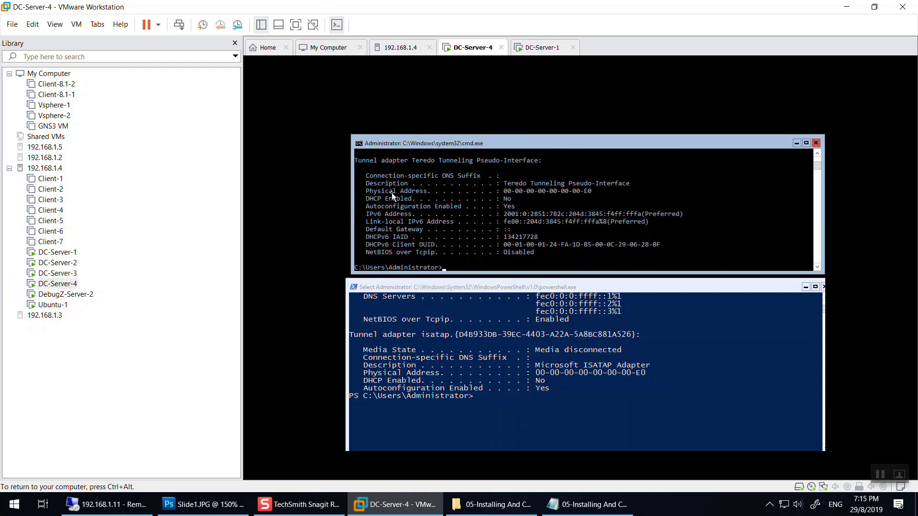
{"action": "scroll", "coordinate": [392, 196], "scroll_direction": "up", "scroll_amount": 6}
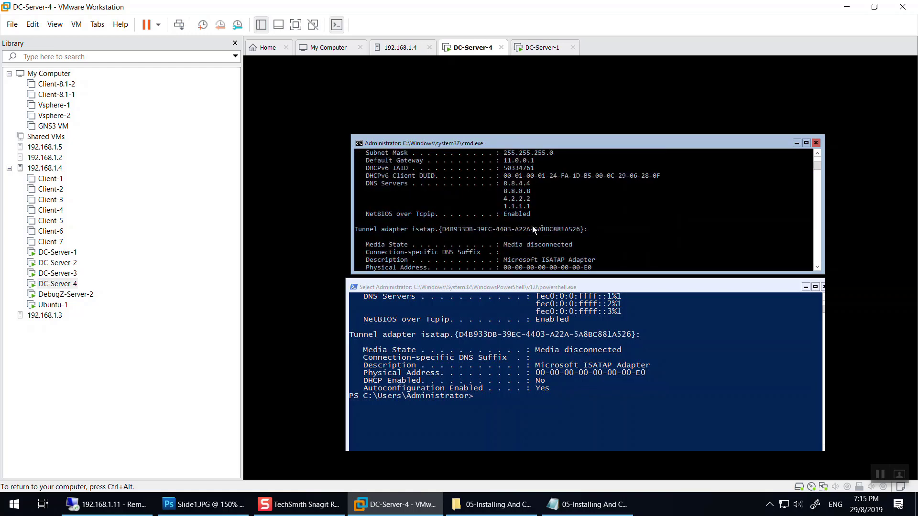
{"action": "scroll", "coordinate": [592, 225], "scroll_direction": "down", "scroll_amount": 6}
{"action": "type", "text": "netsh interface ipv4 add dnsserver name=\"Ethernet0\" address=11.0.0.3 index=1"}
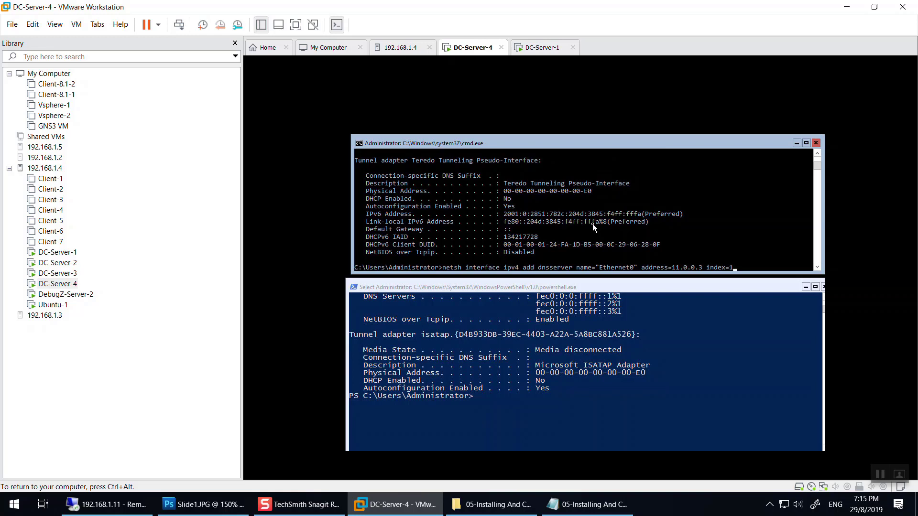
{"action": "key", "text": "Return"}
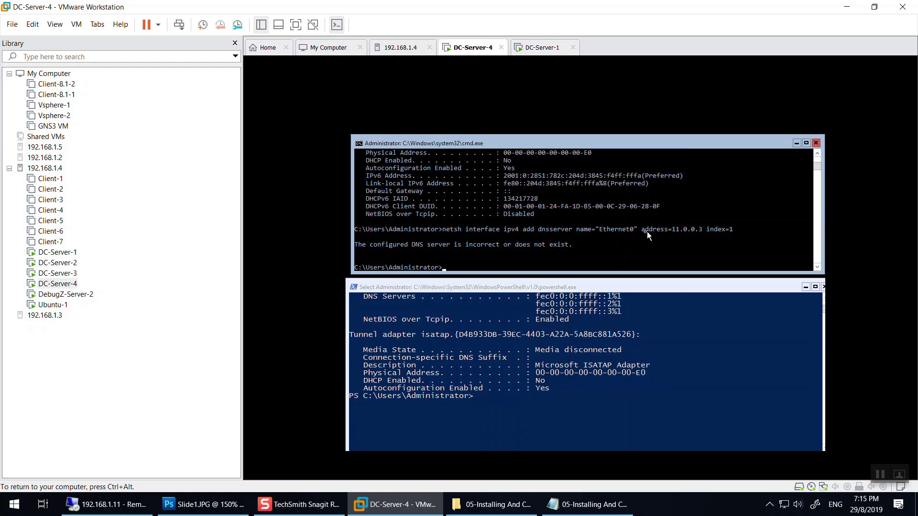
Run ipconfig /all and scroll to verify 11.0.0.3 heads the DNS servers, followed by 8.8.4.4.
{"action": "type", "text": "ipconfig /all"}
{"action": "key", "text": "Return"}
{"action": "scroll", "coordinate": [540, 237], "scroll_direction": "up", "scroll_amount": 8}
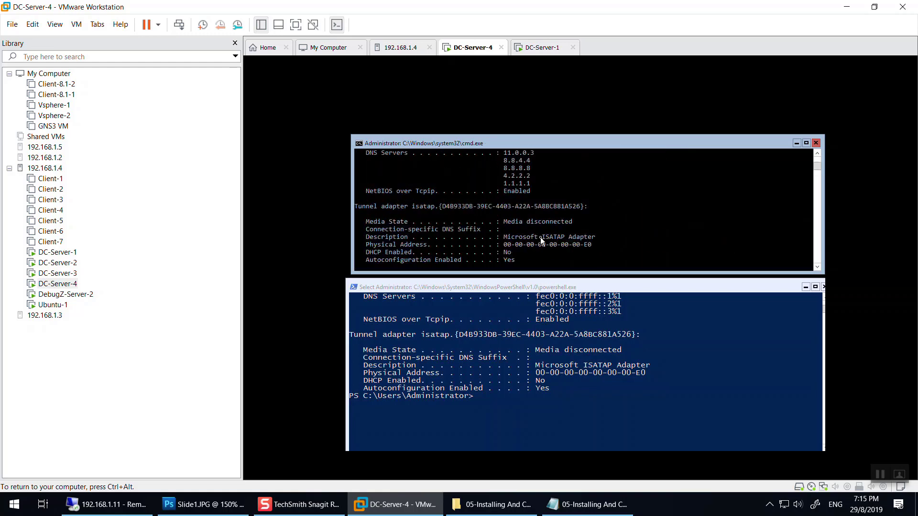
{"action": "scroll", "coordinate": [538, 205], "scroll_direction": "down", "scroll_amount": 9}
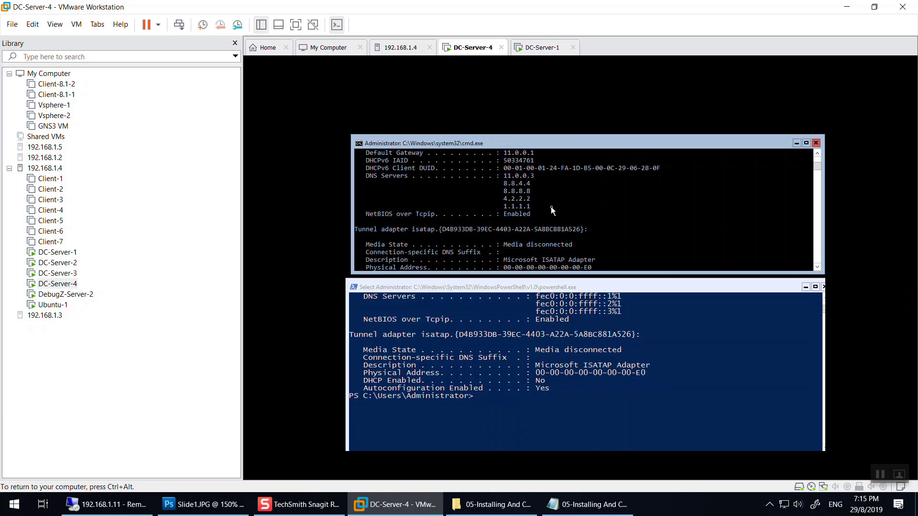
{"action": "scroll", "coordinate": [551, 237], "scroll_direction": "up", "scroll_amount": 1}
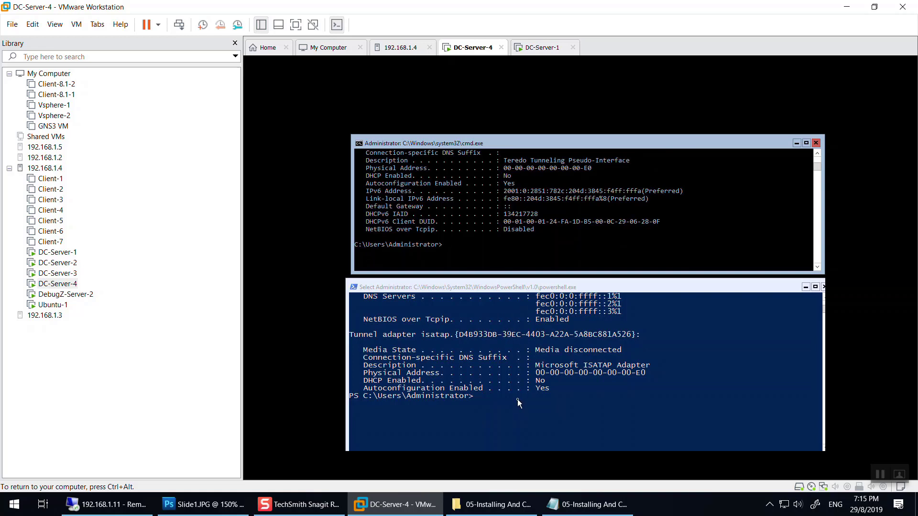
Delete DNS server 8.8.8.8 from Ethernet0 by editing the recalled netsh command.
{"action": "type", "text": "netsh interface ipv4 add dnsserver name=\"Ethernet0\" address=8.8.4.4 index=1"}
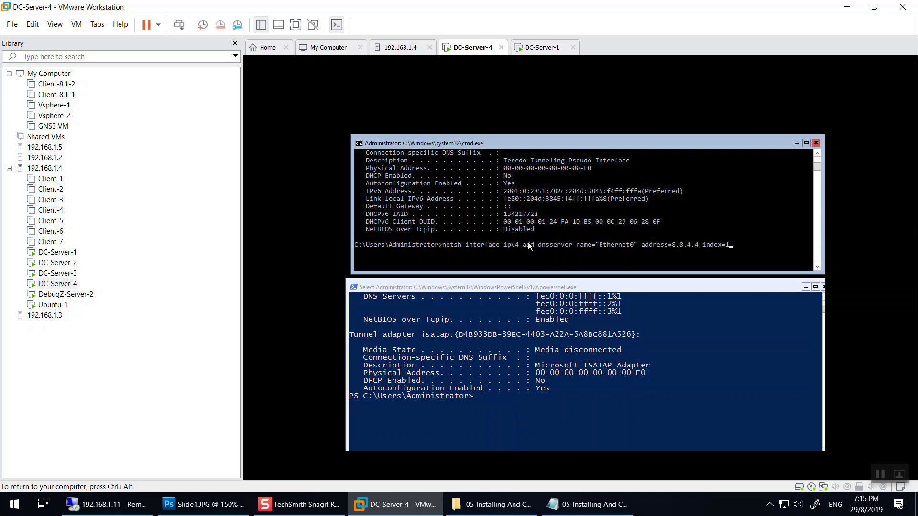
{"action": "key", "text": "Up"}
{"action": "key", "text": "Up"}
{"action": "key", "text": "Up"}
{"action": "key", "text": "Up"}
{"action": "key", "text": "Up"}
{"action": "key", "text": "Up"}
{"action": "key", "text": "Up"}
{"action": "key", "text": "Down"}
{"action": "key", "text": "Down"}
{"action": "key", "text": "Left"}
{"action": "key", "text": "BackSpace"}
{"action": "key", "text": "BackSpace"}
{"action": "key", "text": "BackSpace"}
{"action": "type", "text": "delete"}
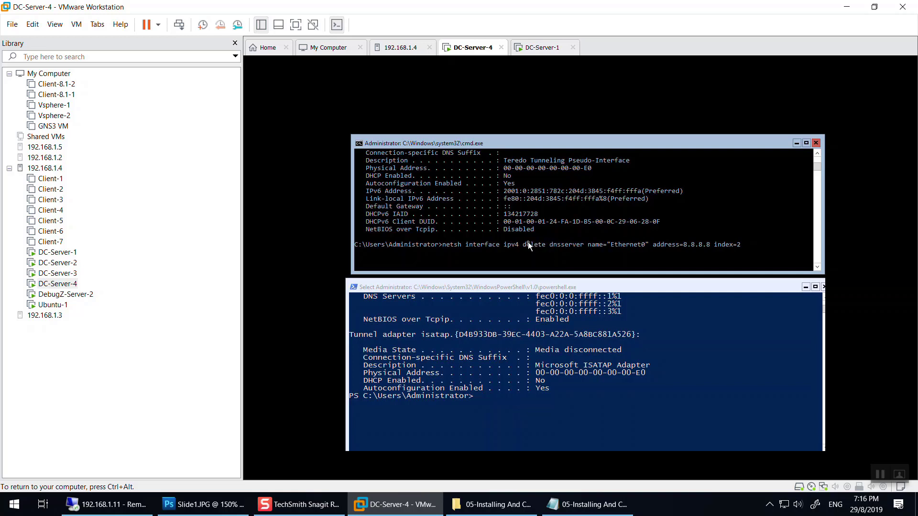
{"action": "key", "text": "BackSpace"}
{"action": "key", "text": "BackSpace"}
{"action": "key", "text": "BackSpace"}
{"action": "key", "text": "BackSpace"}
{"action": "key", "text": "BackSpace"}
{"action": "key", "text": "BackSpace"}
{"action": "key", "text": "BackSpace"}
{"action": "key", "text": "BackSpace"}
{"action": "key", "text": "Return"}
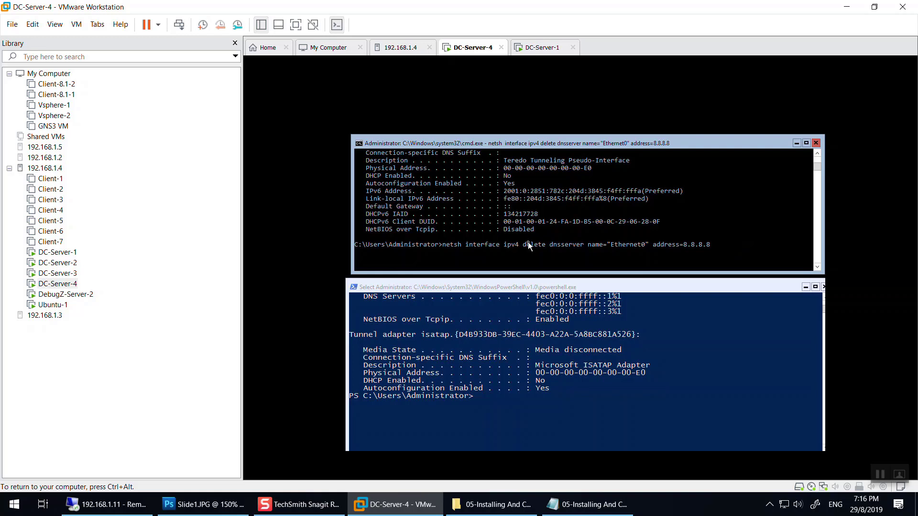
Delete DNS servers 8.8.4.4 and 4.2.2.2 from Ethernet0 as well.
{"action": "key", "text": "Up"}
{"action": "key", "text": "BackSpace"}
{"action": "key", "text": "BackSpace"}
{"action": "key", "text": "BackSpace"}
{"action": "type", "text": "4.4"}
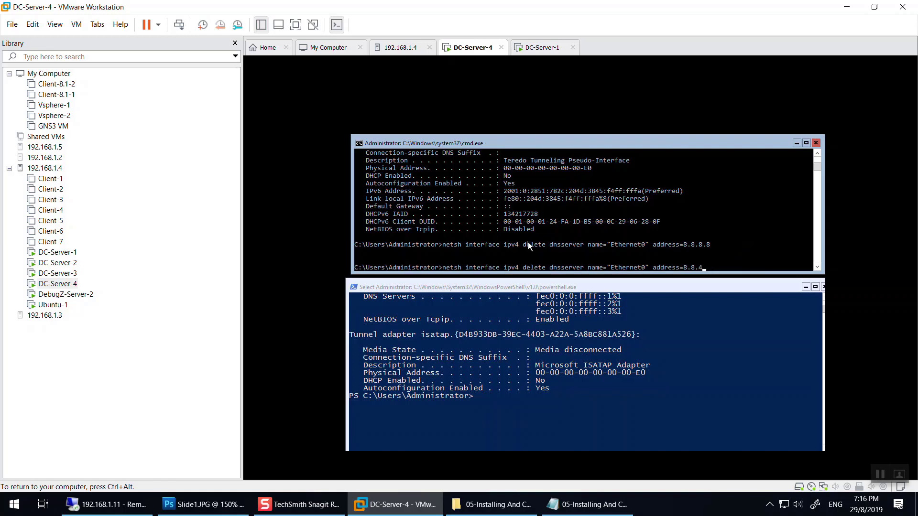
{"action": "key", "text": "Return"}
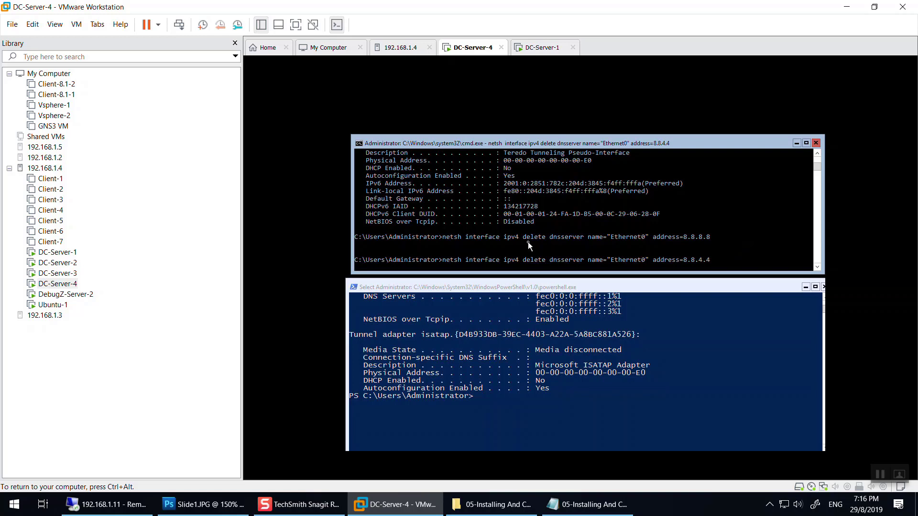
{"action": "left_click", "coordinate": [503, 394]}
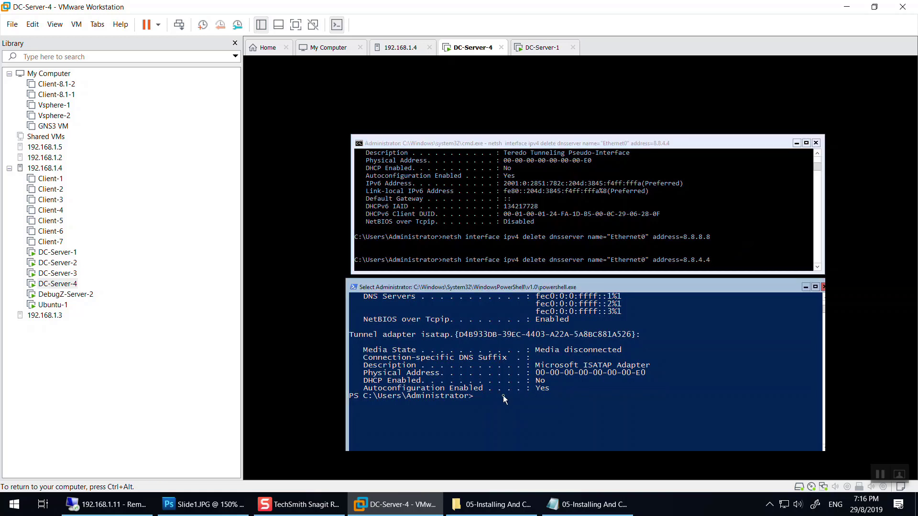
{"action": "left_click", "coordinate": [603, 239]}
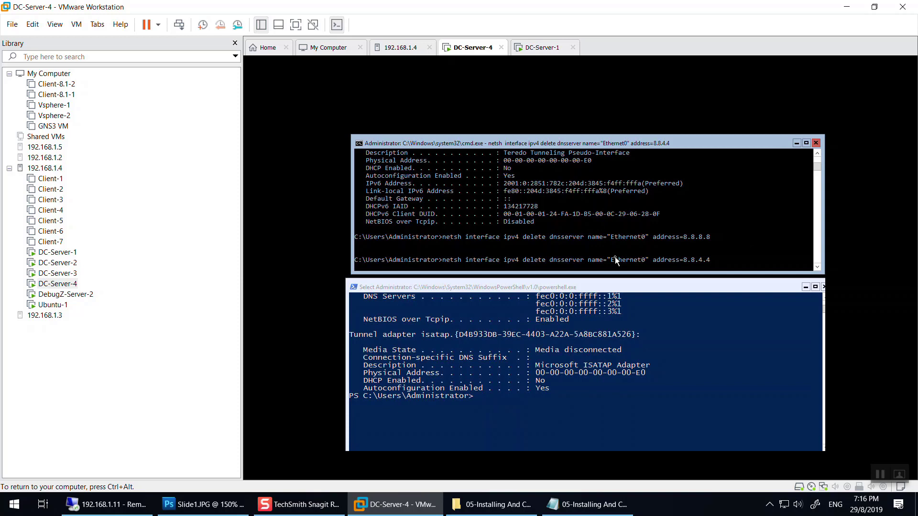
{"action": "key", "text": "Up"}
{"action": "key", "text": "BackSpace"}
{"action": "key", "text": "BackSpace"}
{"action": "key", "text": "BackSpace"}
{"action": "key", "text": "BackSpace"}
{"action": "key", "text": "BackSpace"}
{"action": "key", "text": "BackSpace"}
{"action": "key", "text": "BackSpace"}
{"action": "type", "text": "4.2.2.2"}
{"action": "key", "text": "Return"}
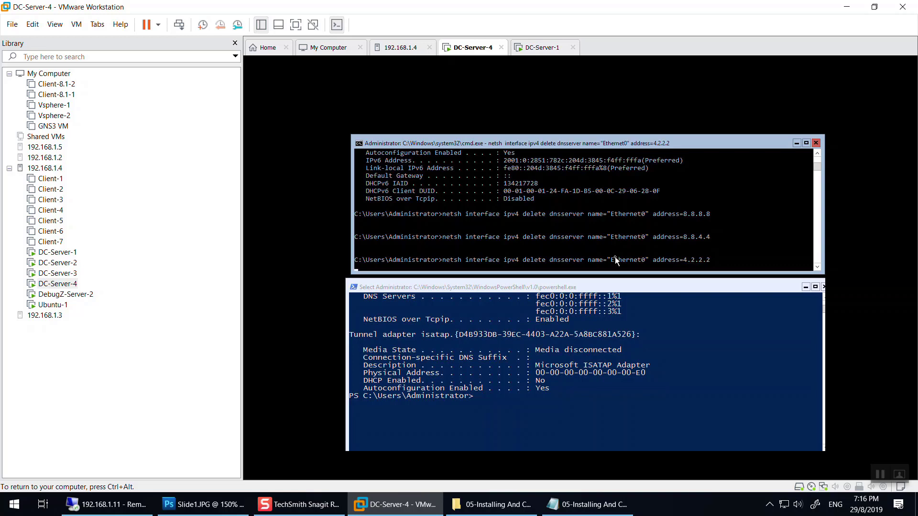
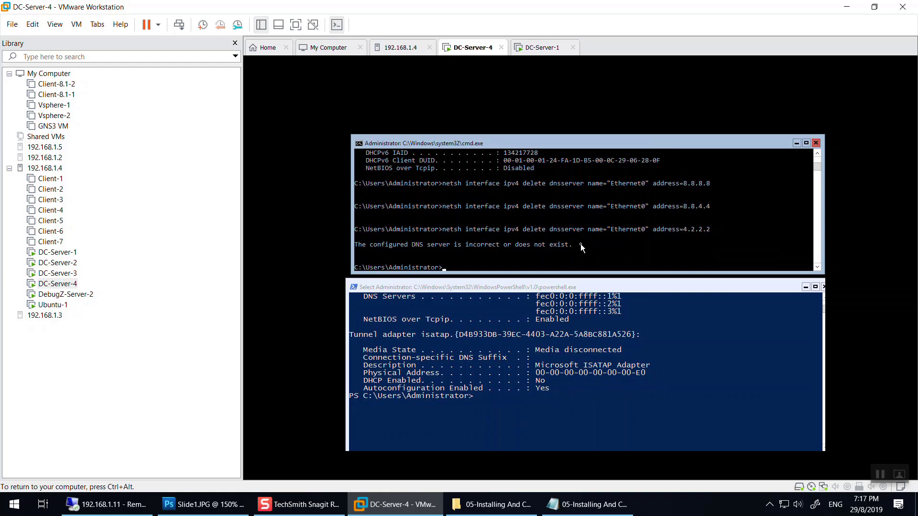
Run a recalled netsh command that deletes DNS server 1.1.1.1 from Ethernet0.
{"action": "type", "text": "netsh interface ipv4 add dnsserver name=\"Ethernet0\" address=11.0.0.3 index=1"}
{"action": "scroll", "coordinate": [580, 244], "scroll_direction": "up", "scroll_amount": 5}
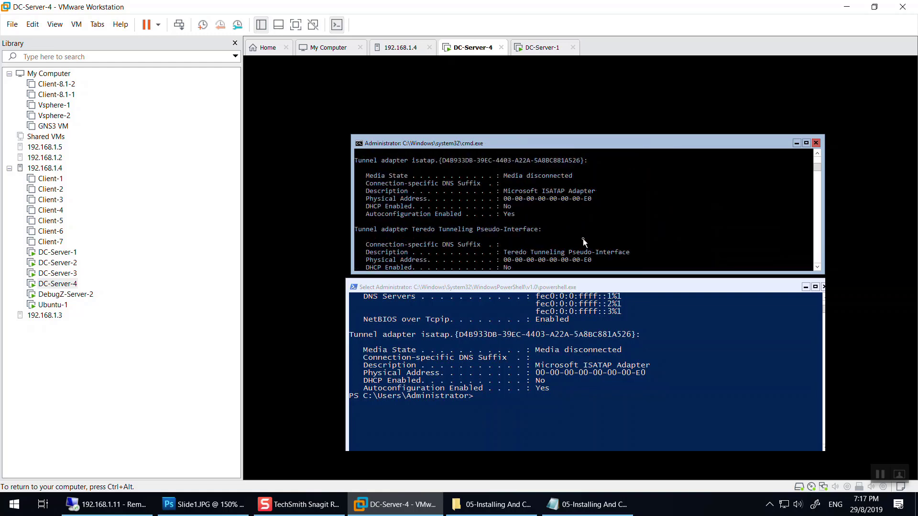
{"action": "scroll", "coordinate": [555, 216], "scroll_direction": "up", "scroll_amount": 1}
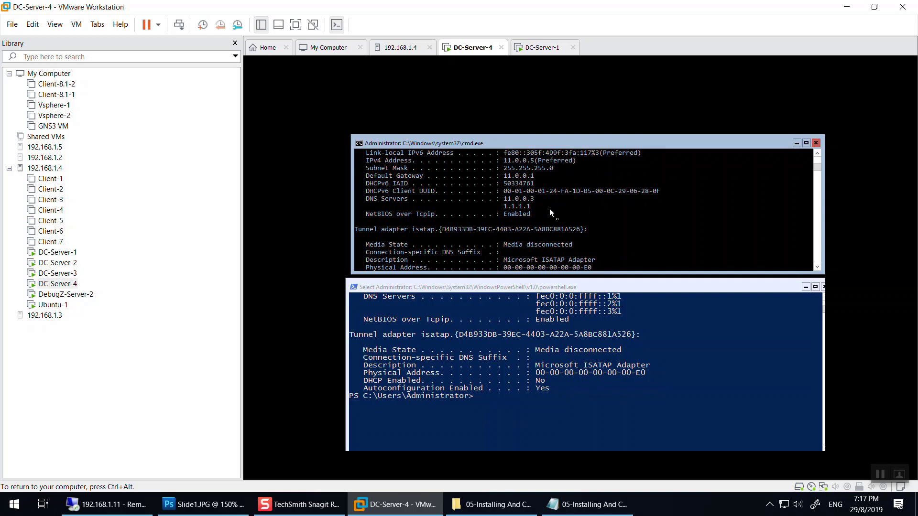
{"action": "scroll", "coordinate": [564, 225], "scroll_direction": "up", "scroll_amount": 8}
{"action": "type", "text": "netsh interface ipv4 add dnsserver name=\"Ethernet0\" address=11.0.0.3 index=1"}
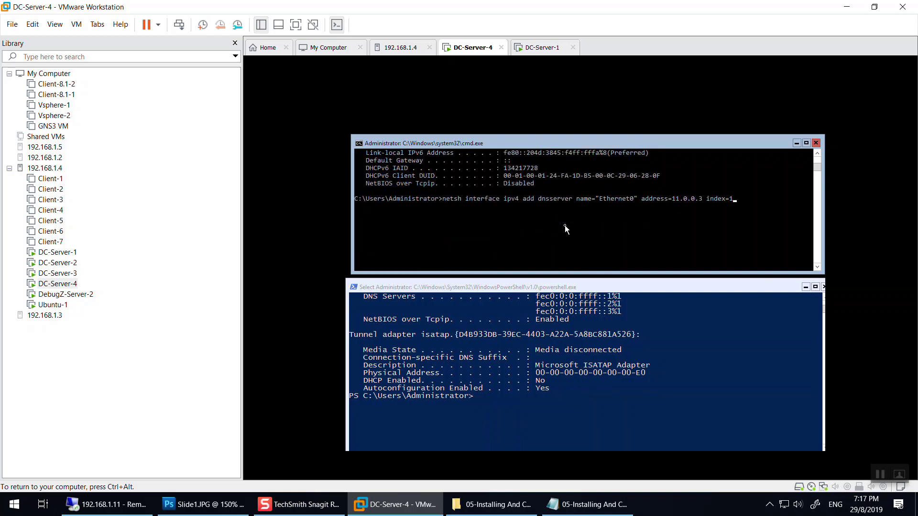
{"action": "key", "text": "Escape"}
{"action": "type", "text": "netsh interface ipv4 delete dnsserver name=\"Ethernet0\" address=4.2.2.2"}
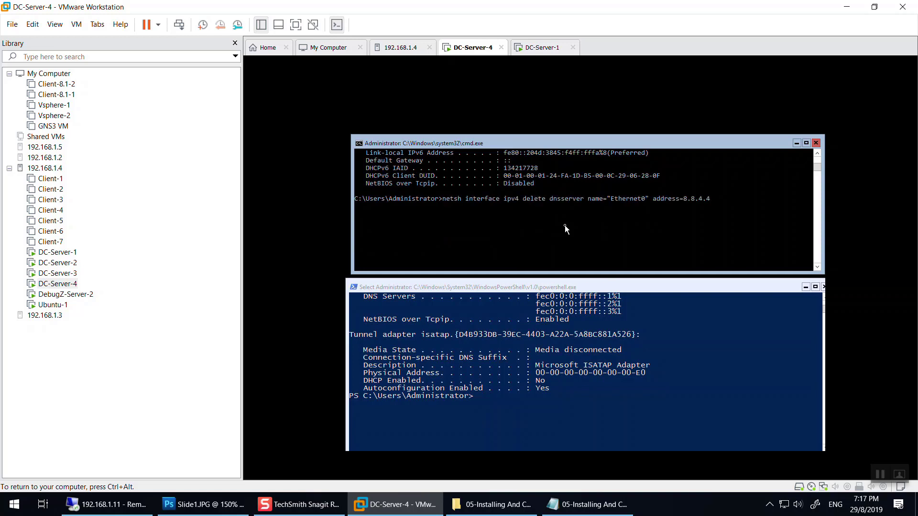
{"action": "key", "text": "BackSpace"}
{"action": "key", "text": "BackSpace"}
{"action": "key", "text": "BackSpace"}
{"action": "key", "text": "BackSpace"}
{"action": "key", "text": "BackSpace"}
{"action": "key", "text": "BackSpace"}
{"action": "key", "text": "BackSpace"}
{"action": "key", "text": "BackSpace"}
{"action": "type", "text": "="}
{"action": "type", "text": "4.2.2.2"}
{"action": "key", "text": "BackSpace"}
{"action": "key", "text": "BackSpace"}
{"action": "key", "text": "BackSpace"}
{"action": "key", "text": "BackSpace"}
{"action": "key", "text": "BackSpace"}
{"action": "key", "text": "BackSpace"}
{"action": "key", "text": "BackSpace"}
{"action": "type", "text": "1.1.1.1"}
{"action": "key", "text": "Return"}
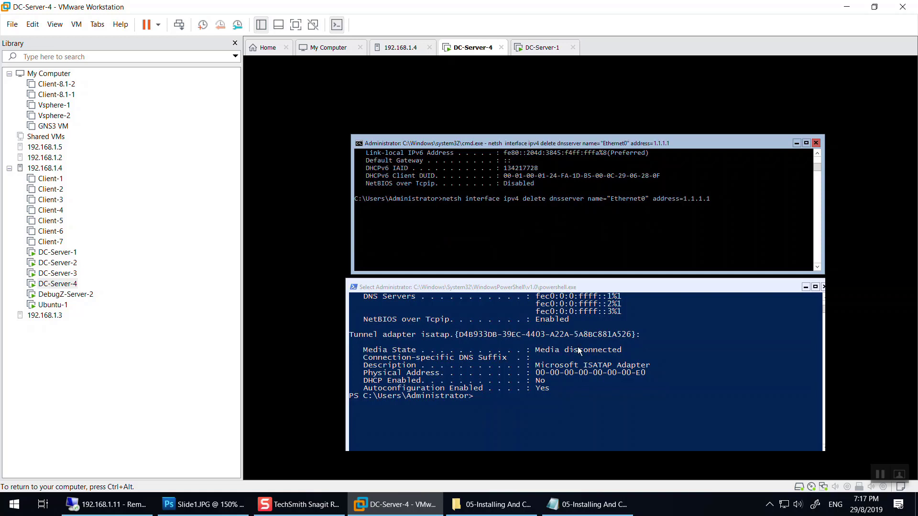
Begin typing the Set-DnsClient cmdlet in the PowerShell console.
{"action": "left_click", "coordinate": [522, 400]}
{"action": "key", "text": "Escape"}
{"action": "type", "text": "set"}
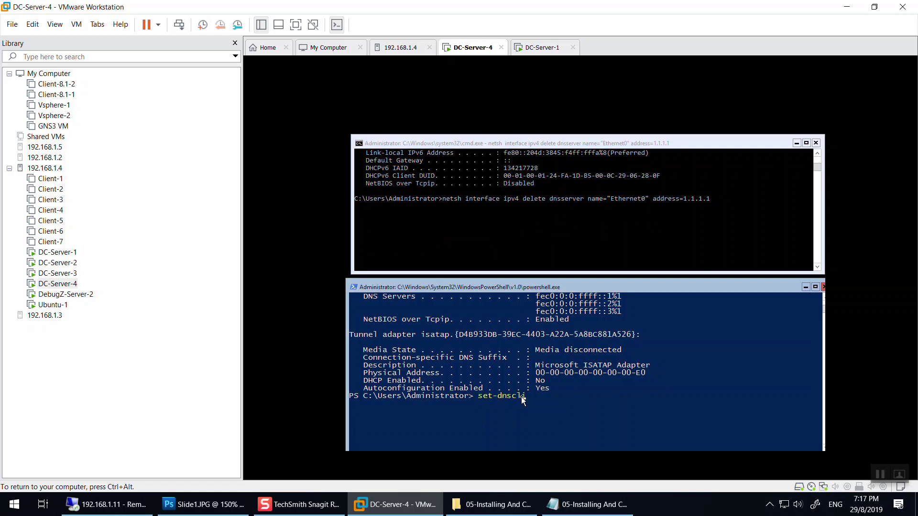
{"action": "type", "text": "-DnsClients"}
Set interface 3's DNS servers to 11.0.0.3, 8.8.8.8, 4.2.2.2 and 8.8.4.4.
{"action": "key", "text": "Tab"}
{"action": "type", "text": "-Int"}
{"action": "key", "text": "Tab"}
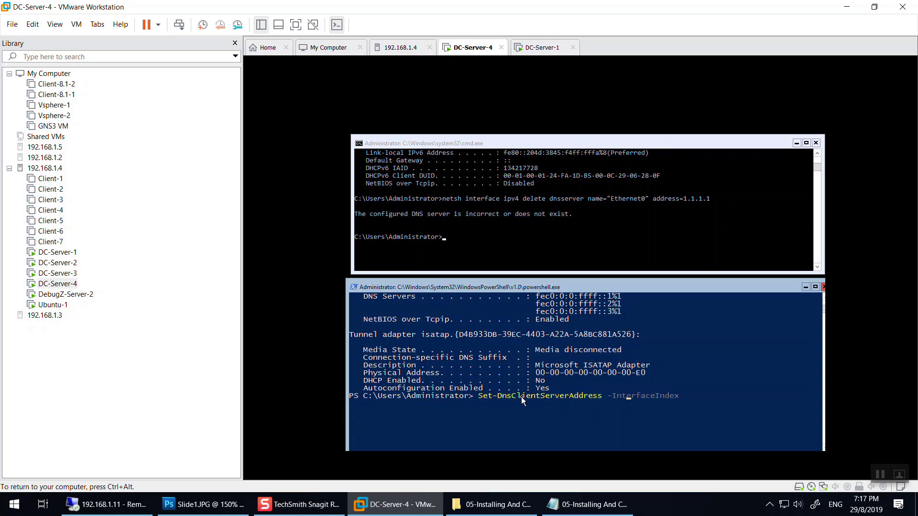
{"action": "type", "text": "3 -Ser"}
{"action": "key", "text": "Tab"}
{"action": "type", "text": "("}
{"action": "type", "text": "\"\","}
{"action": "type", "text": "\""}
{"action": "type", "text": "11.0.0.3"}
{"action": "type", "text": "8.8.8.8"}
{"action": "type", "text": ",\""}
{"action": "type", "text": "4.2.2.2"}
{"action": "type", "text": "\",\"8."}
{"action": "type", "text": "8.4.4\""}
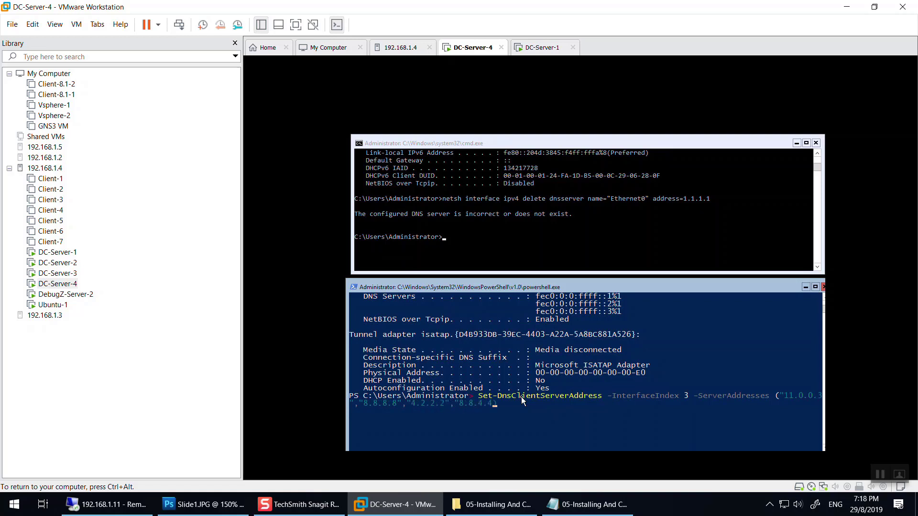
{"action": "key", "text": "Return"}
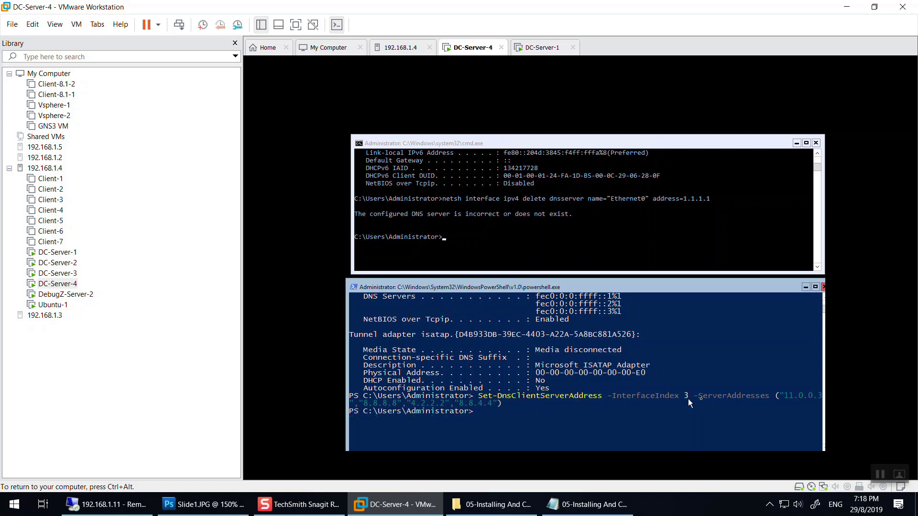
Check the new DNS server list with ipconfig /all in the command prompt.
{"action": "type", "text": "Get-NetIPConfiguration"}
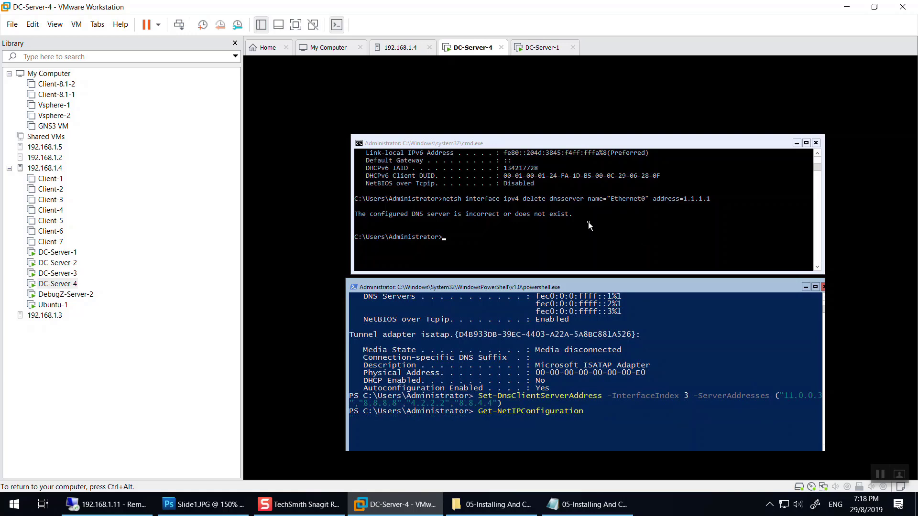
{"action": "key", "text": "BackSpace"}
{"action": "key", "text": "BackSpace"}
{"action": "key", "text": "BackSpace"}
{"action": "key", "text": "BackSpace"}
{"action": "key", "text": "BackSpace"}
{"action": "key", "text": "BackSpace"}
{"action": "key", "text": "BackSpace"}
{"action": "key", "text": "BackSpace"}
{"action": "key", "text": "BackSpace"}
{"action": "key", "text": "BackSpace"}
{"action": "key", "text": "BackSpace"}
{"action": "key", "text": "BackSpace"}
{"action": "key", "text": "BackSpace"}
{"action": "key", "text": "BackSpace"}
{"action": "key", "text": "BackSpace"}
{"action": "key", "text": "BackSpace"}
{"action": "key", "text": "BackSpace"}
{"action": "key", "text": "BackSpace"}
{"action": "key", "text": "BackSpace"}
{"action": "key", "text": "BackSpace"}
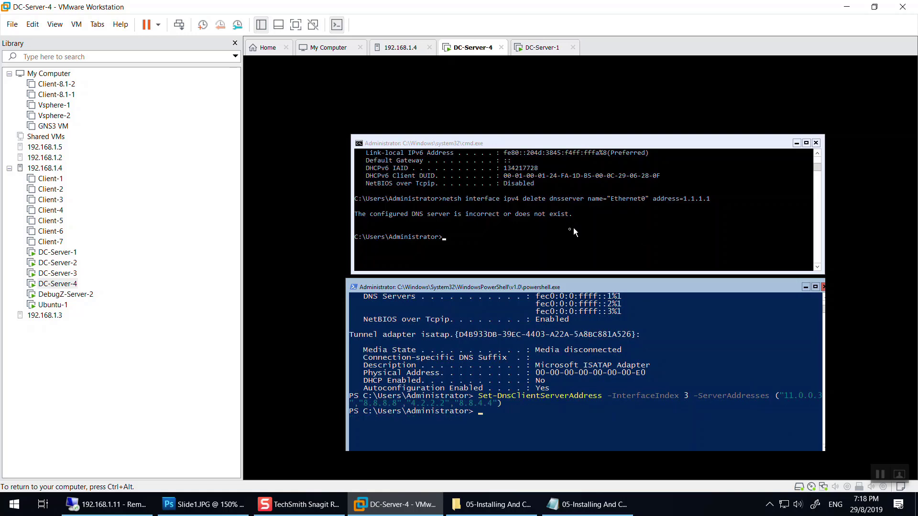
{"action": "left_click", "coordinate": [579, 225]}
{"action": "key", "text": "Up"}
{"action": "key", "text": "Up"}
{"action": "key", "text": "Return"}
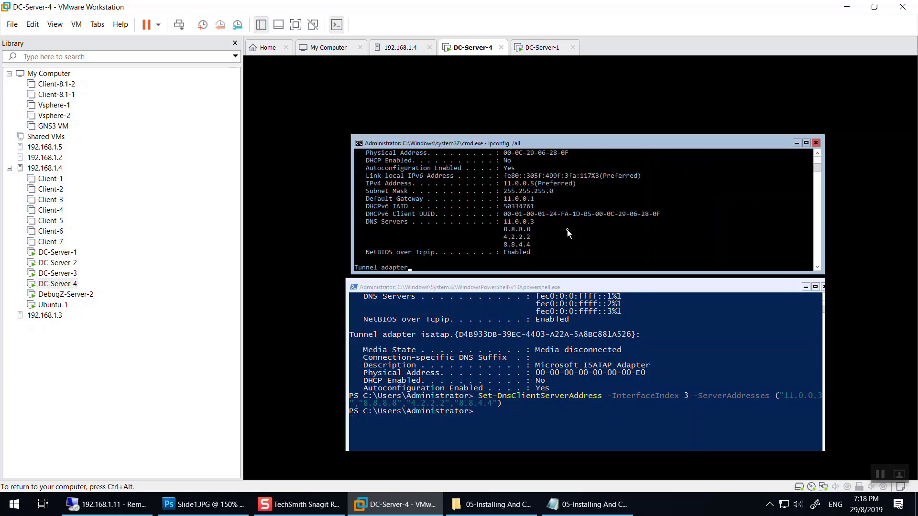
{"action": "scroll", "coordinate": [569, 232], "scroll_direction": "up", "scroll_amount": 4}
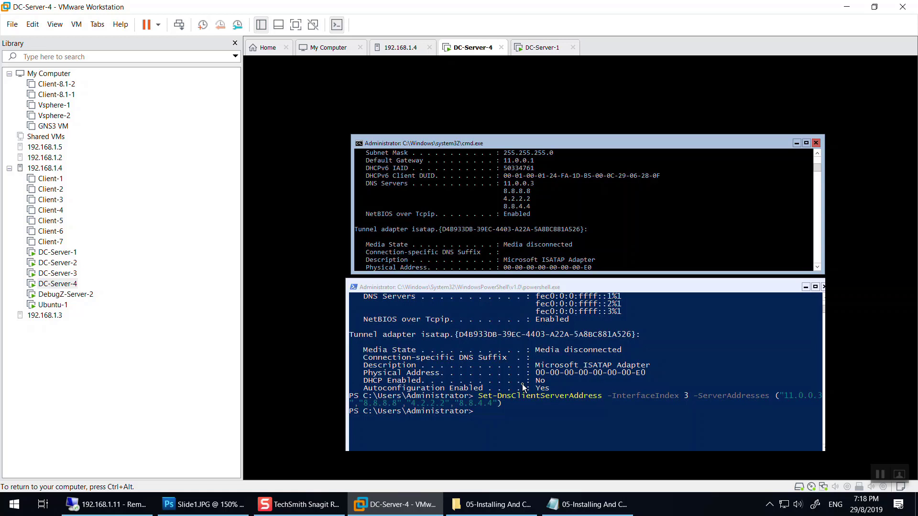
{"action": "left_click", "coordinate": [544, 205]}
{"action": "key", "text": "Escape"}
{"action": "type", "text": "ping www.facebook.com"}
{"action": "key", "text": "Return"}
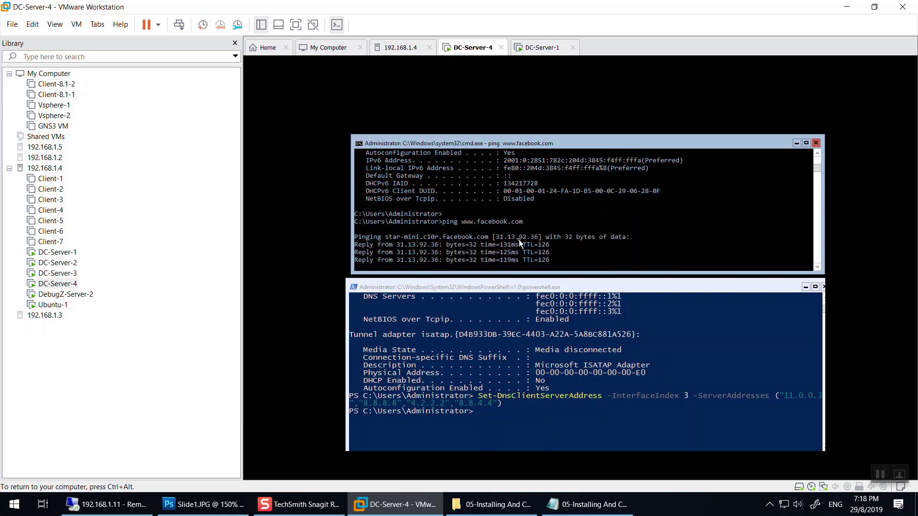
{"action": "key", "text": "Return"}
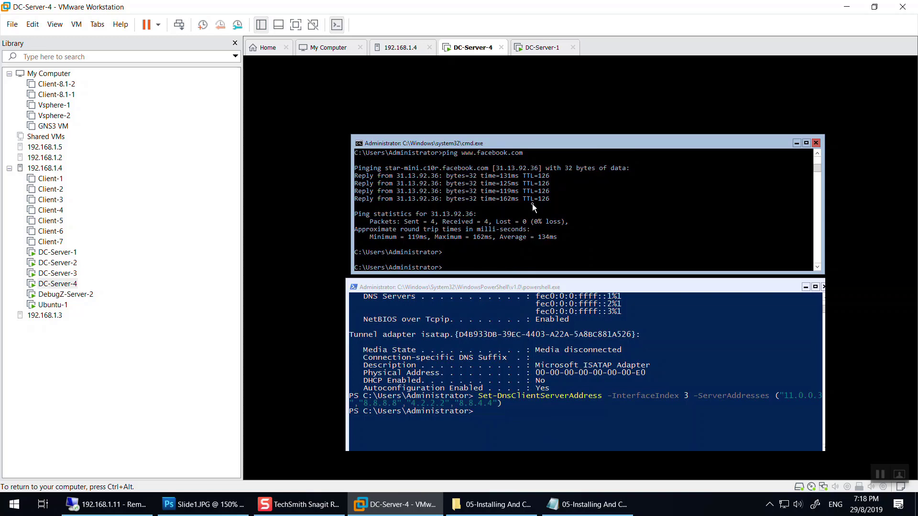
{"action": "key", "text": "ctrl+alt"}
{"action": "left_click", "coordinate": [536, 49]}
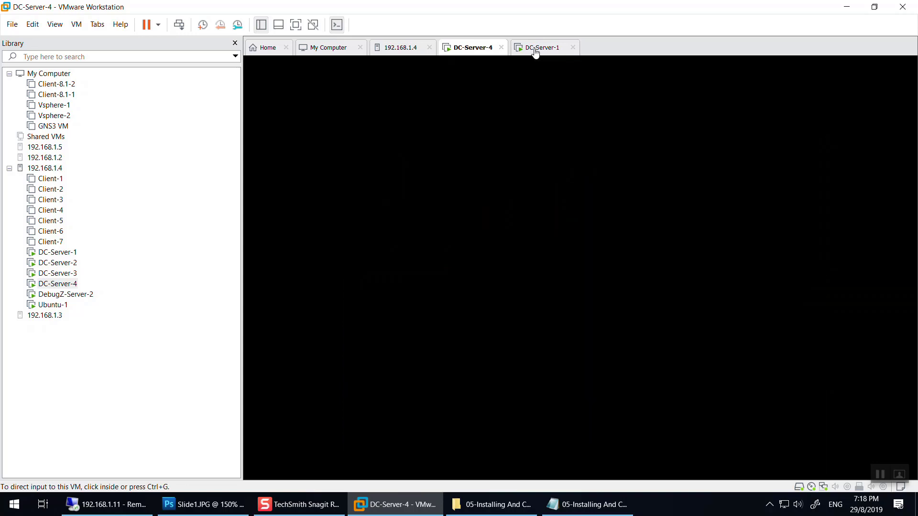
{"action": "right_click", "coordinate": [535, 50]}
{"action": "left_click", "coordinate": [581, 196]}
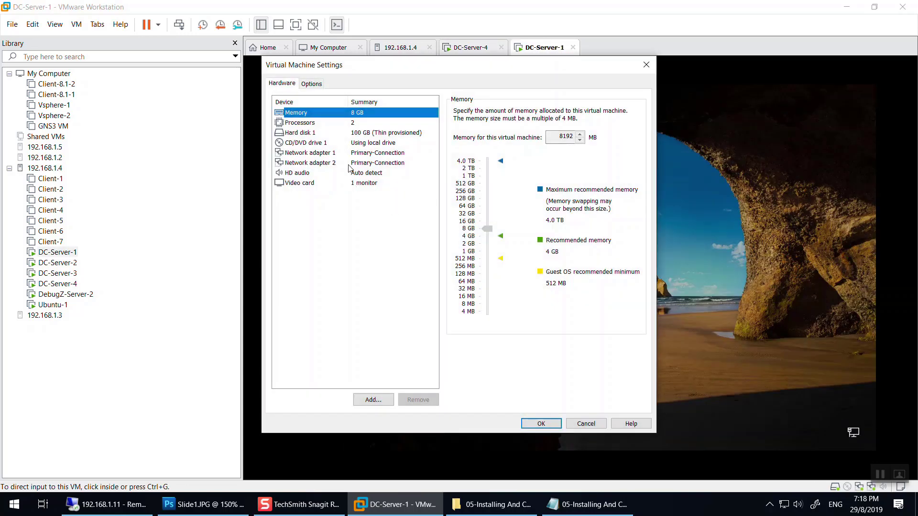
{"action": "left_click", "coordinate": [310, 152]}
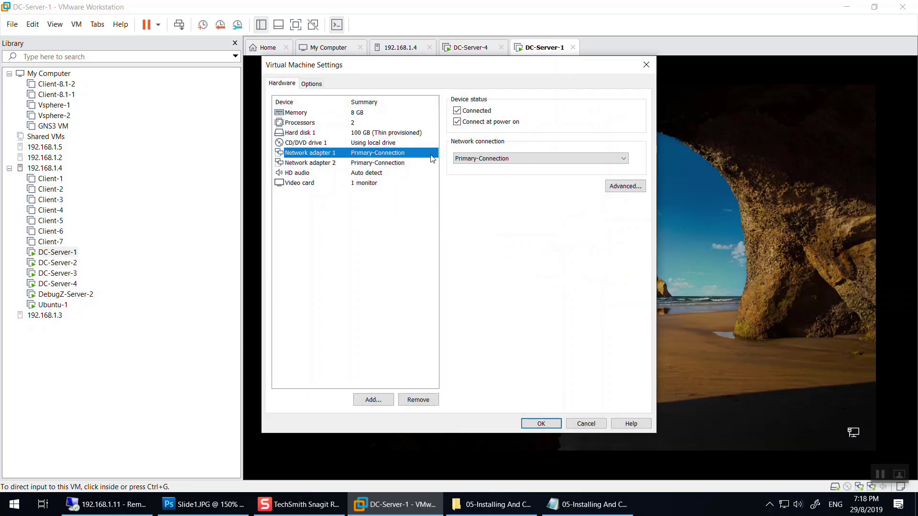
{"action": "left_click", "coordinate": [497, 158]}
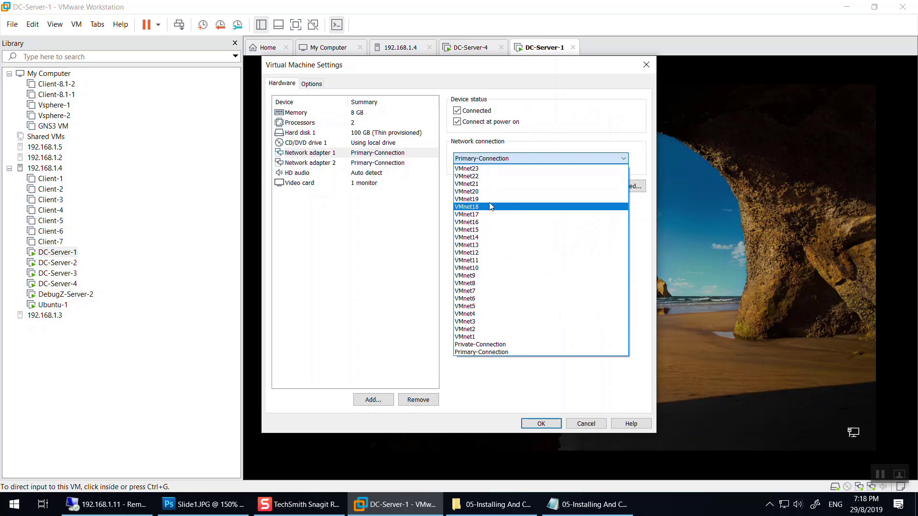
{"action": "left_click", "coordinate": [467, 191]}
{"action": "left_click", "coordinate": [535, 424]}
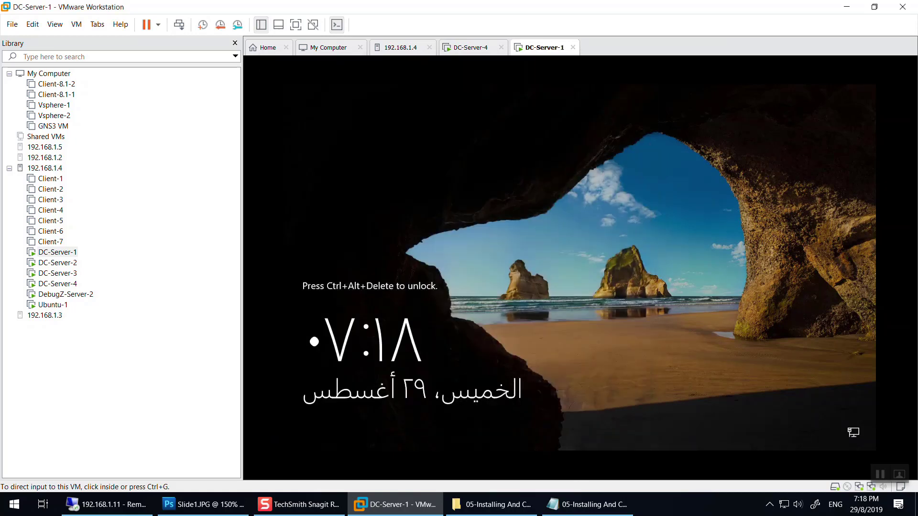
{"action": "left_click", "coordinate": [846, 7]}
{"action": "left_click", "coordinate": [586, 9]}
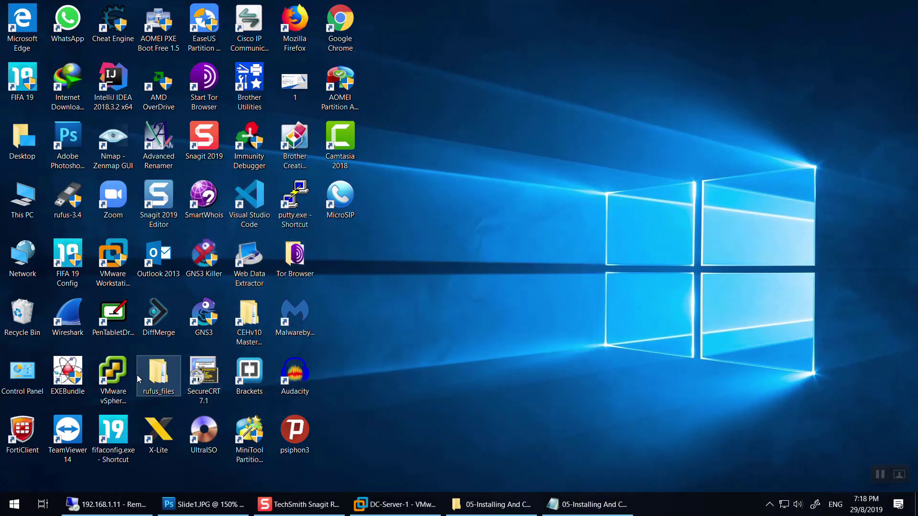
{"action": "double_click", "coordinate": [23, 201]}
{"action": "scroll", "coordinate": [364, 268], "scroll_direction": "down", "scroll_amount": 1}
{"action": "left_click", "coordinate": [361, 332]}
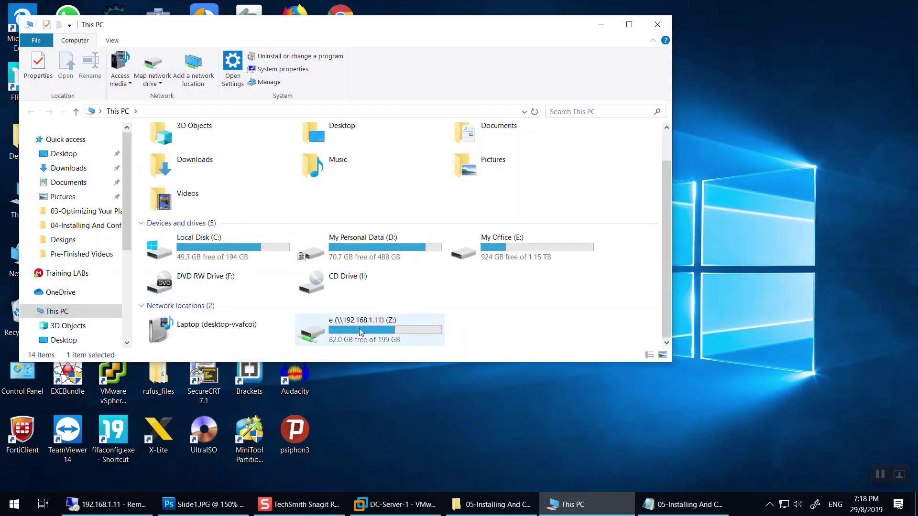
{"action": "double_click", "coordinate": [360, 332]}
{"action": "scroll", "coordinate": [449, 143], "scroll_direction": "down", "scroll_amount": 5}
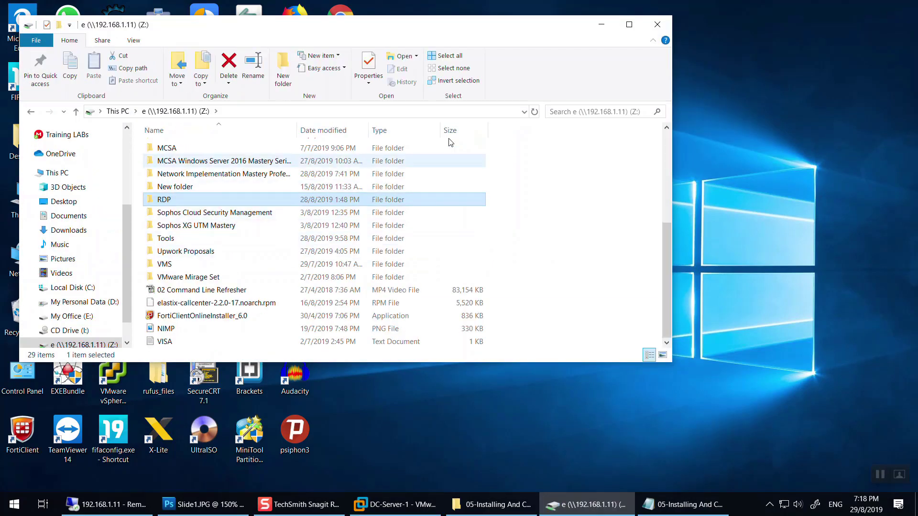
{"action": "left_click", "coordinate": [657, 24]}
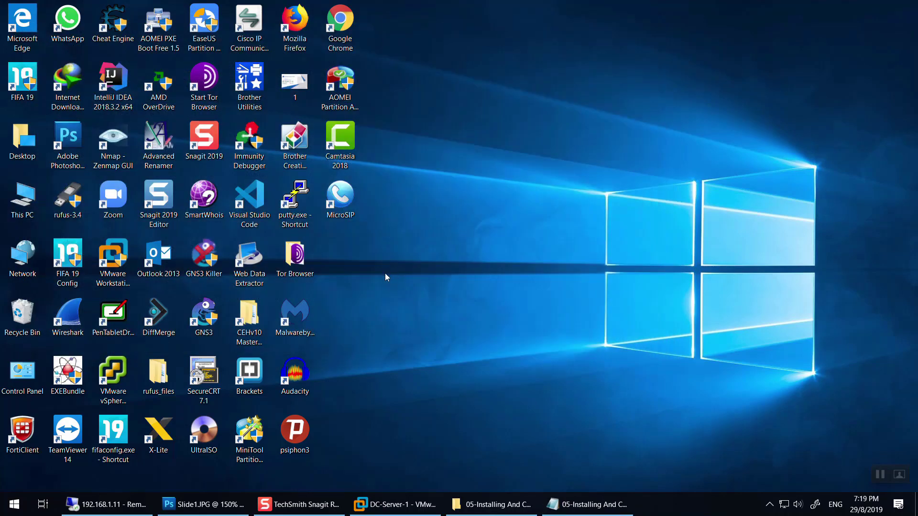
{"action": "key", "text": "ctrl+v"}
{"action": "double_click", "coordinate": [342, 259]}
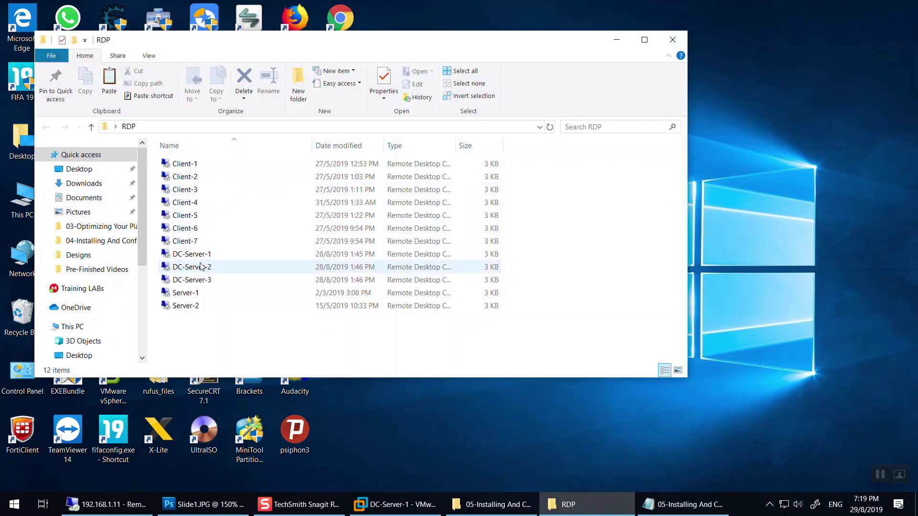
{"action": "left_click", "coordinate": [378, 504]}
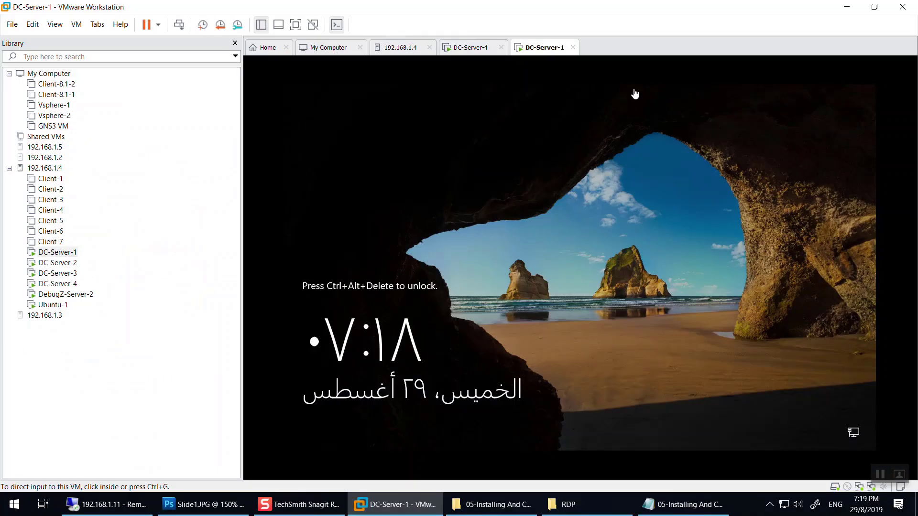
{"action": "right_click", "coordinate": [533, 47]}
{"action": "left_click", "coordinate": [552, 185]}
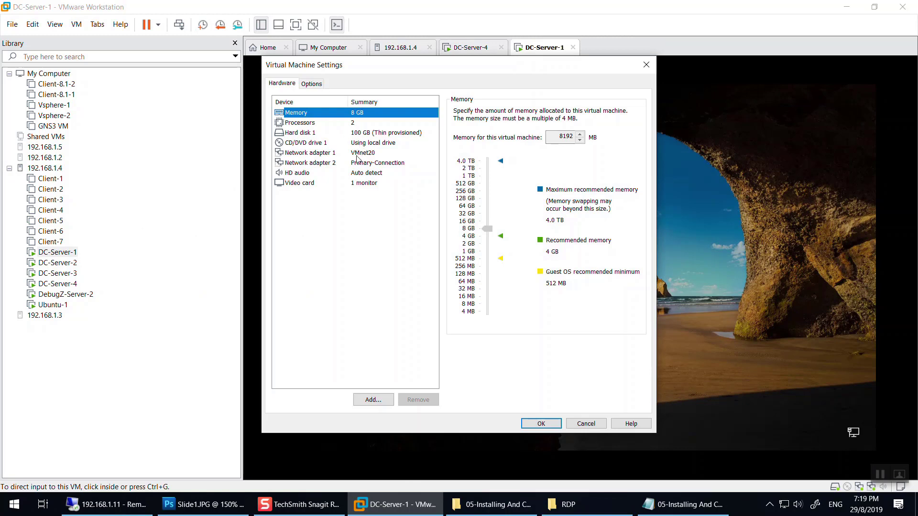
{"action": "left_click", "coordinate": [356, 153]}
{"action": "left_click", "coordinate": [316, 163]}
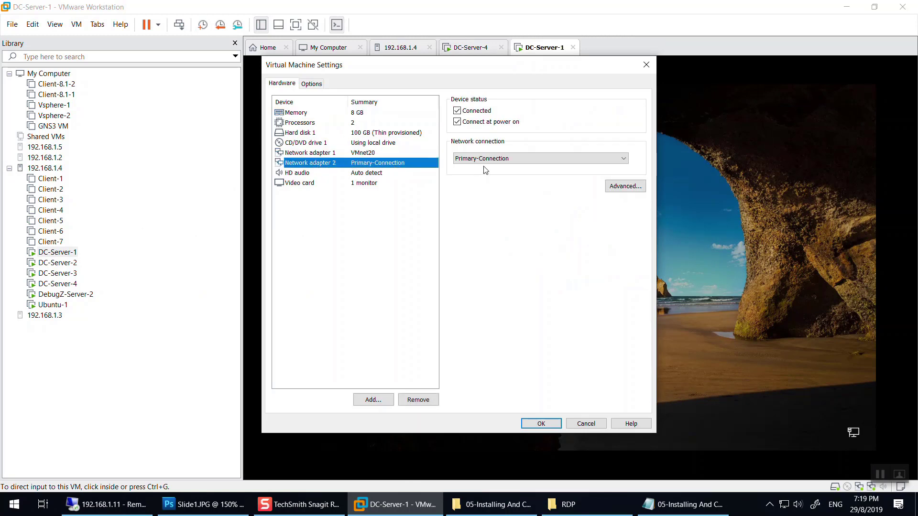
{"action": "left_click", "coordinate": [360, 154]}
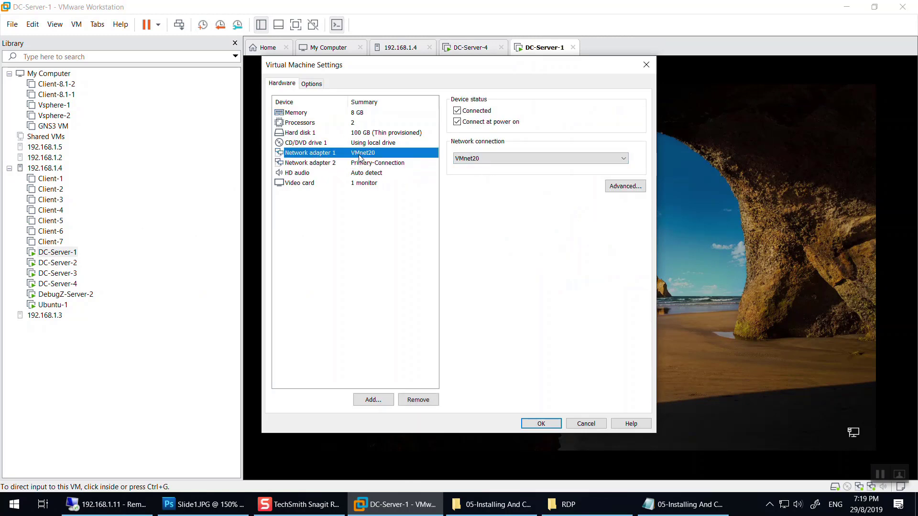
{"action": "left_click", "coordinate": [655, 61]}
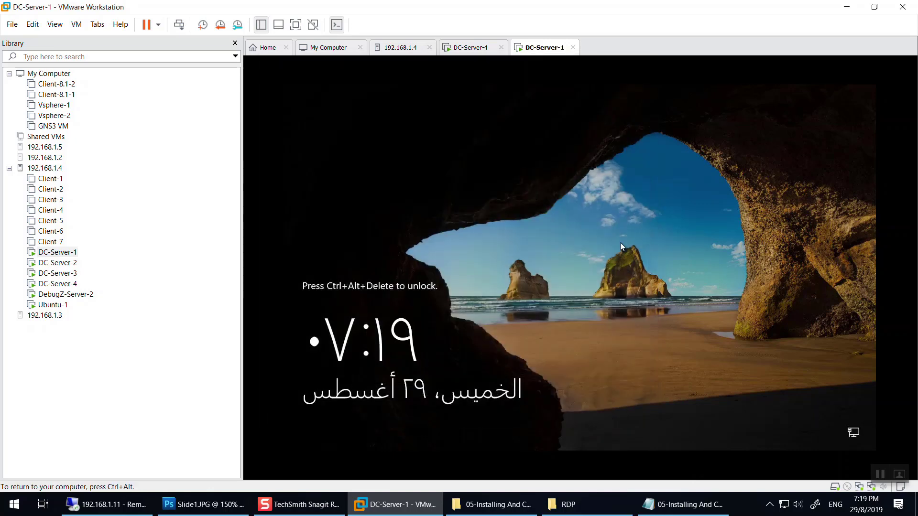
Connect to DC-Server-1 via its saved .rdp file, dismissing Shutdown Event Tracker and Server Manager.
{"action": "left_click", "coordinate": [847, 6]}
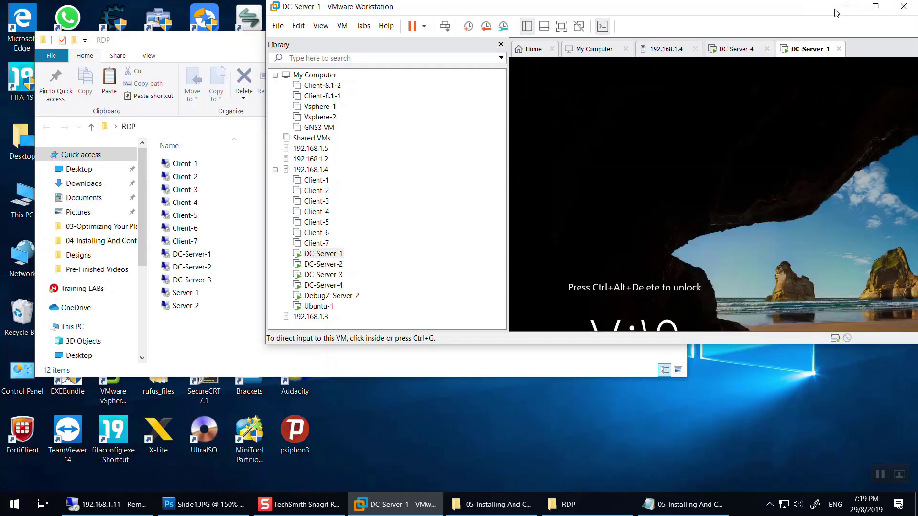
{"action": "double_click", "coordinate": [196, 254]}
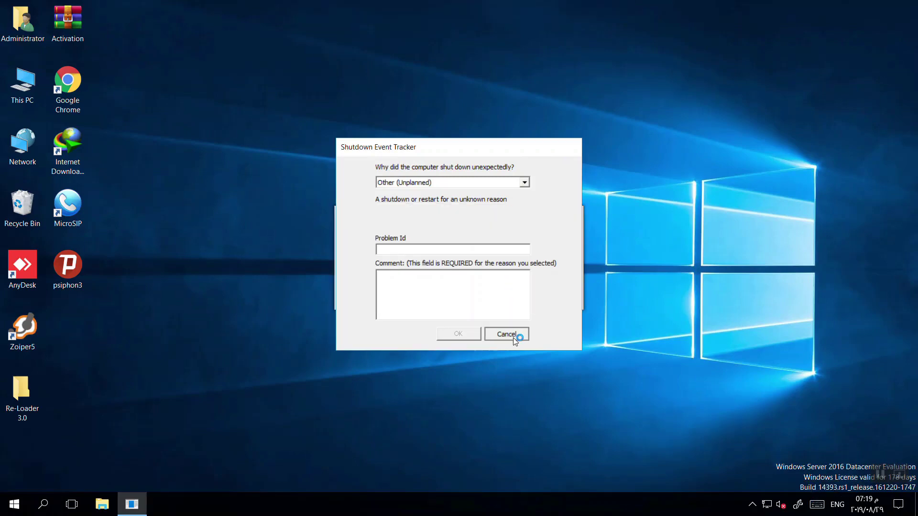
{"action": "left_click", "coordinate": [512, 337]}
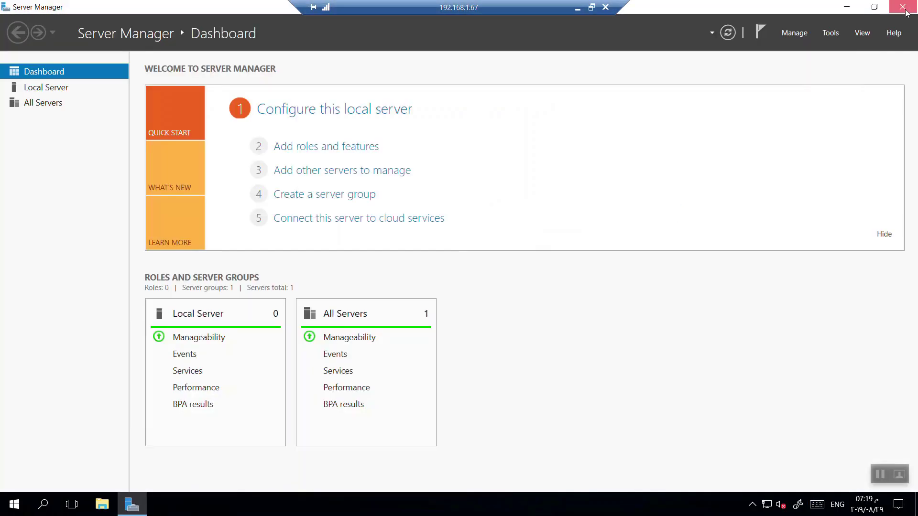
{"action": "left_click", "coordinate": [903, 8]}
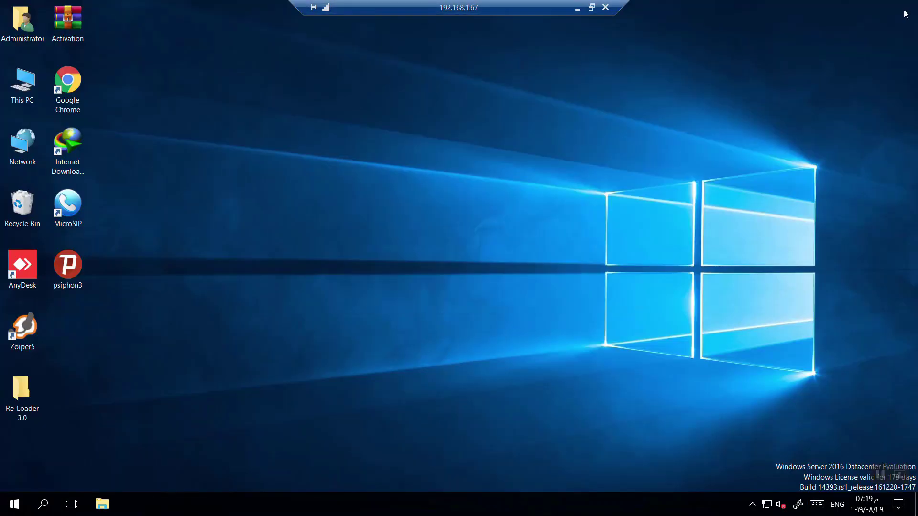
Inspect Ethernet1's IPv4 address and default gateway in its connection details.
{"action": "right_click", "coordinate": [767, 504]}
{"action": "left_click", "coordinate": [779, 496]}
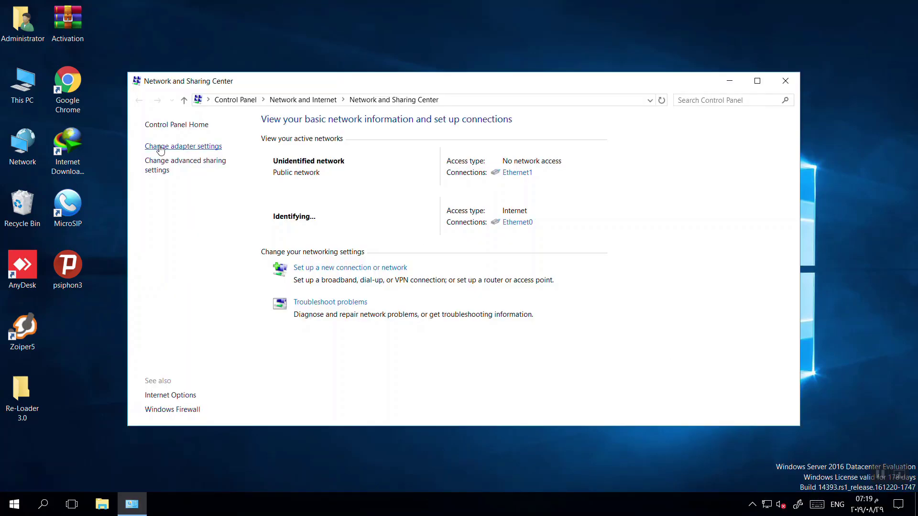
{"action": "left_click", "coordinate": [160, 146]}
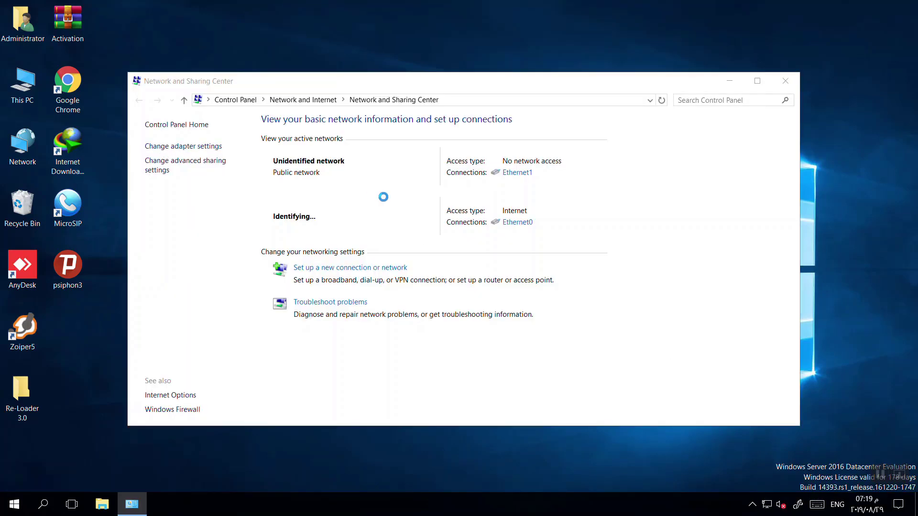
{"action": "double_click", "coordinate": [380, 169]}
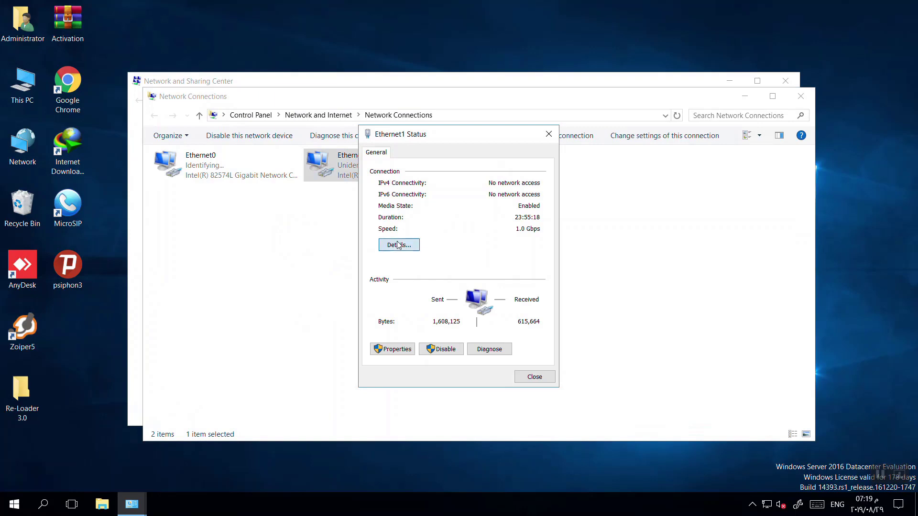
{"action": "left_click", "coordinate": [399, 244]}
{"action": "left_click", "coordinate": [480, 235]}
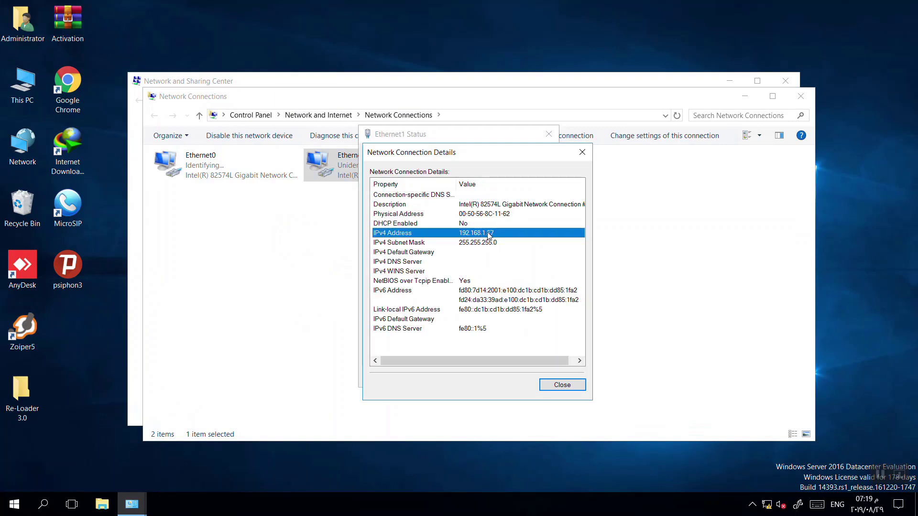
{"action": "left_click", "coordinate": [459, 252]}
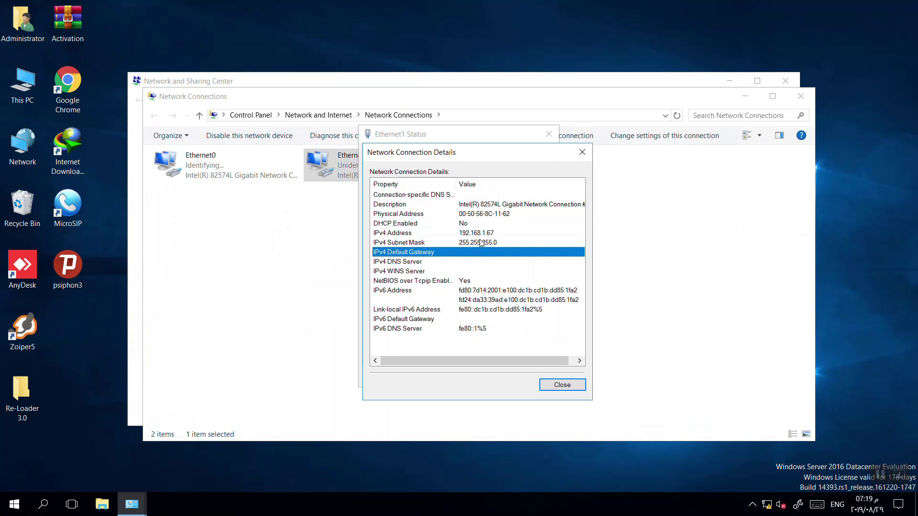
Review the Remote settings in System Properties, then close all open network and system windows.
{"action": "right_click", "coordinate": [18, 88]}
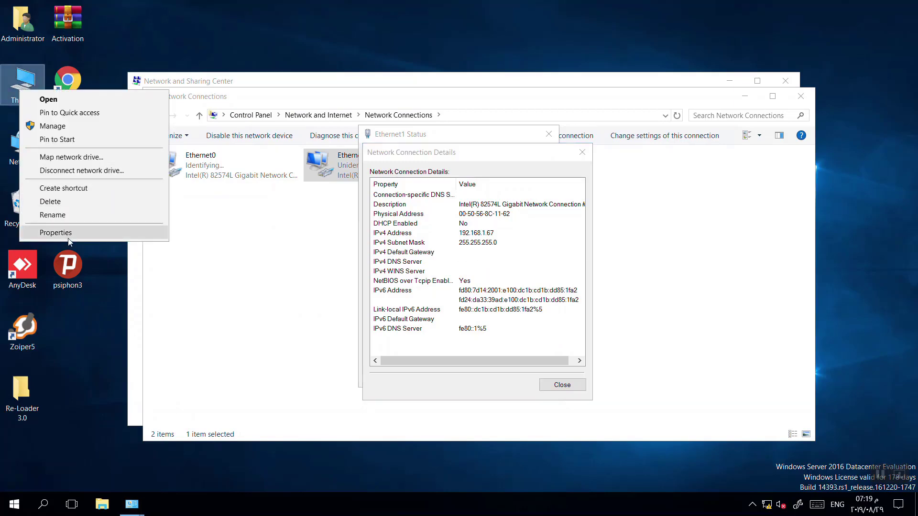
{"action": "left_click", "coordinate": [48, 231]}
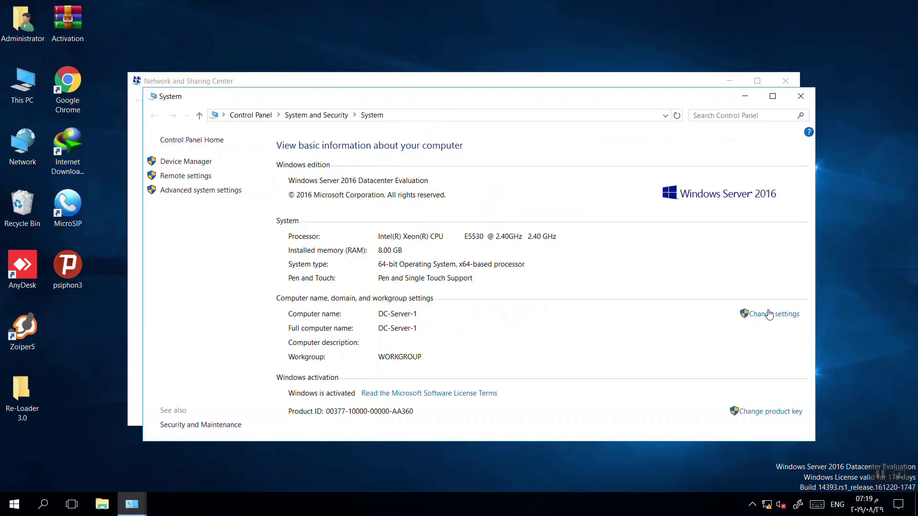
{"action": "left_click", "coordinate": [767, 314]}
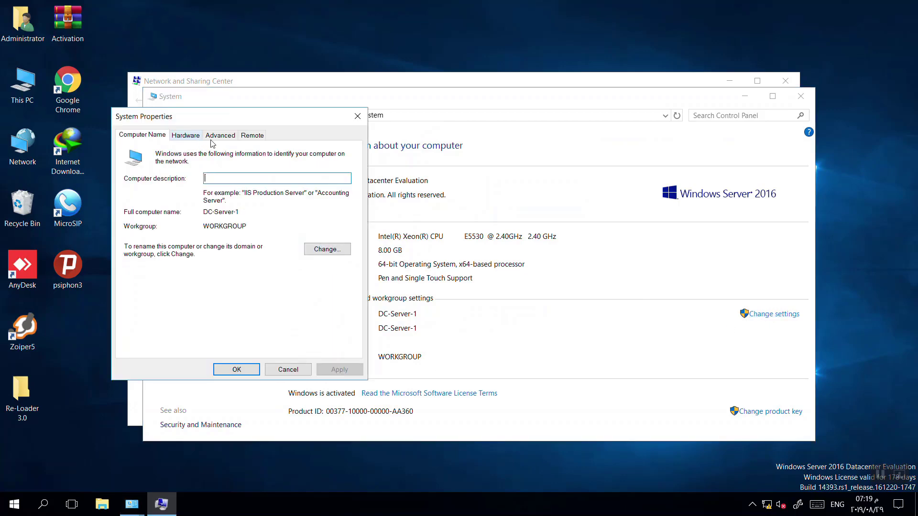
{"action": "left_click", "coordinate": [253, 136]}
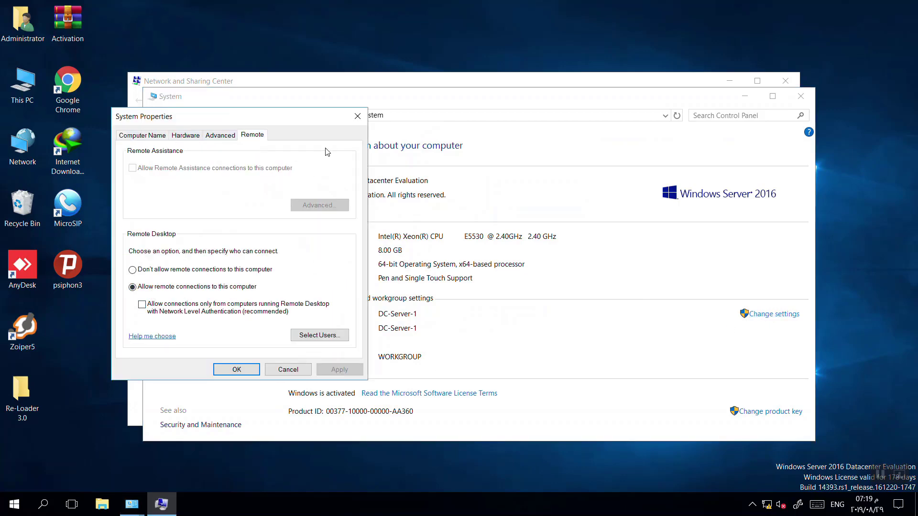
{"action": "left_click", "coordinate": [356, 117]}
{"action": "left_click", "coordinate": [800, 96]}
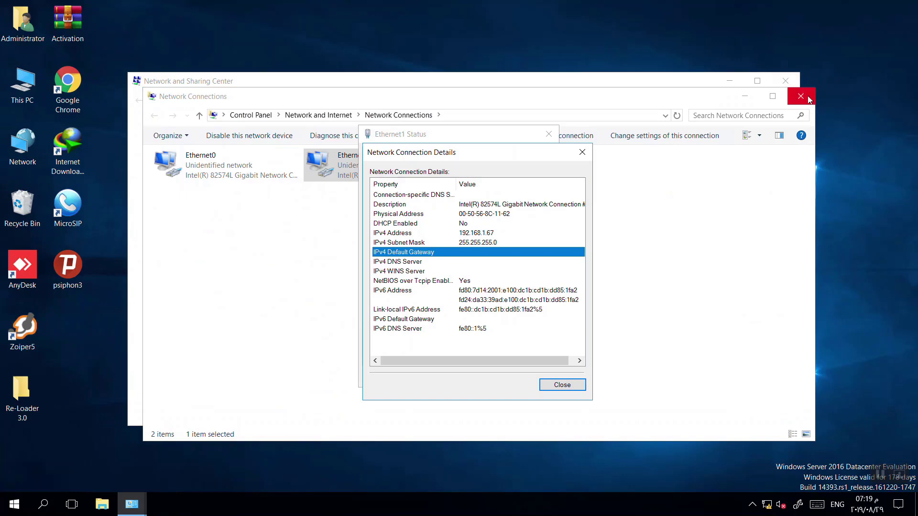
{"action": "left_click", "coordinate": [800, 96]}
{"action": "left_click", "coordinate": [785, 82]}
{"action": "left_click", "coordinate": [582, 152]}
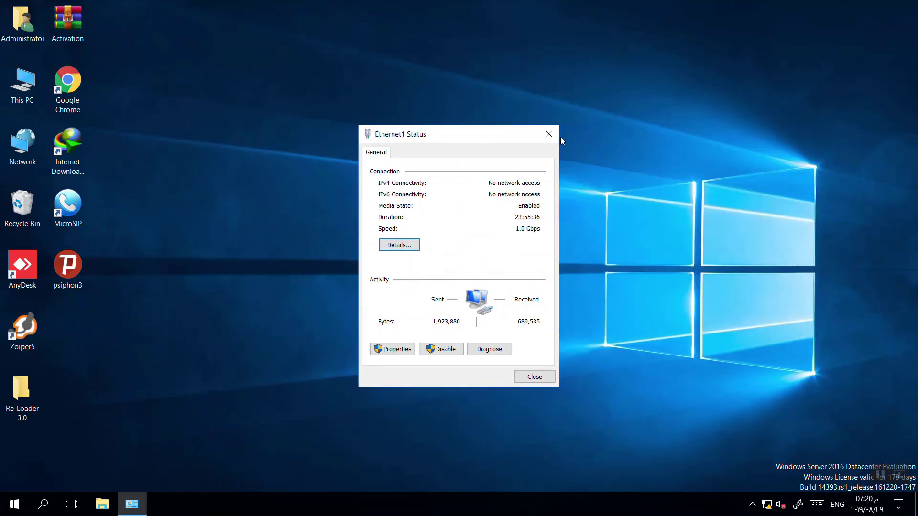
{"action": "left_click", "coordinate": [548, 134]}
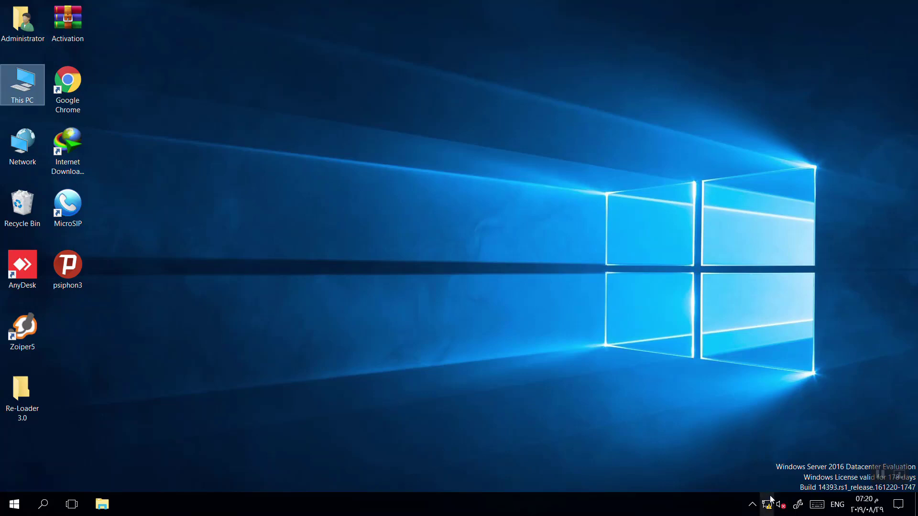
Return to the DC-Server-1 remote session and reopen Network and Sharing Center.
{"action": "mouse_move", "coordinate": [770, 499]}
{"action": "mouse_move", "coordinate": [543, 7]}
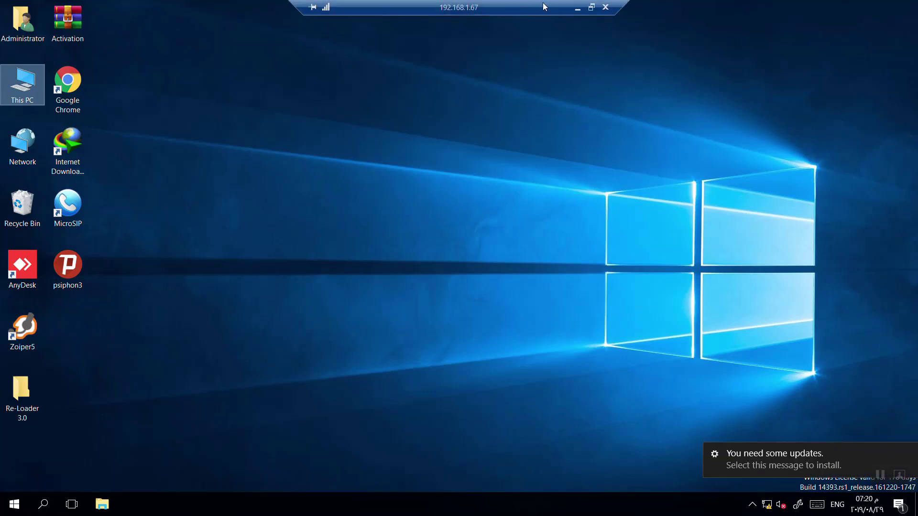
{"action": "left_click", "coordinate": [577, 9]}
{"action": "left_click", "coordinate": [454, 504]}
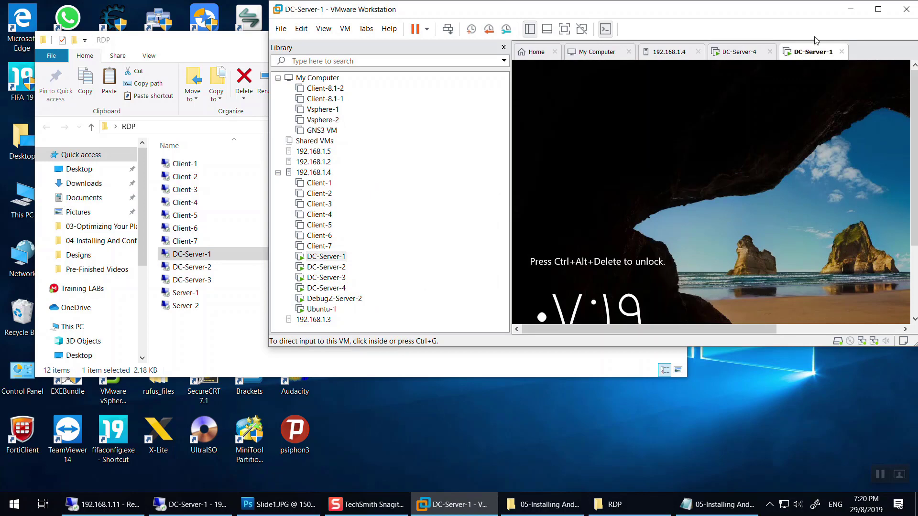
{"action": "left_click", "coordinate": [728, 463]}
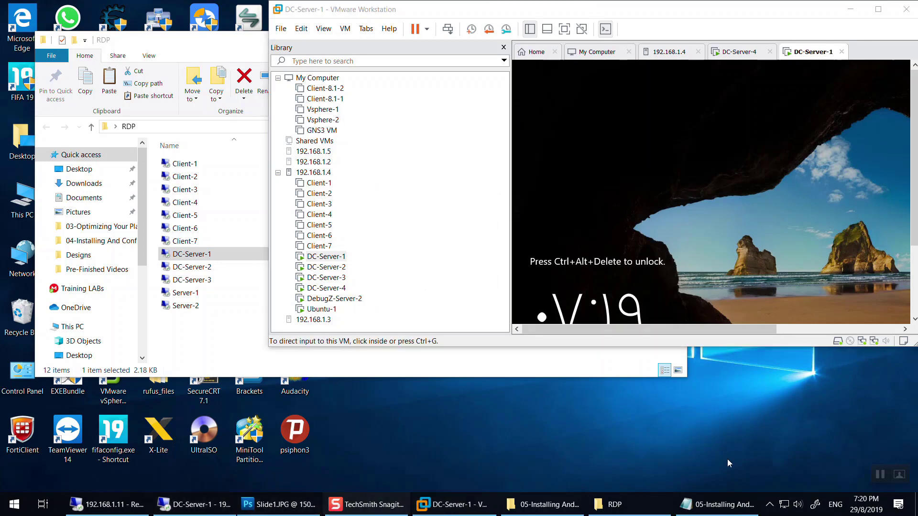
{"action": "left_click", "coordinate": [193, 504]}
{"action": "right_click", "coordinate": [766, 504]}
{"action": "left_click", "coordinate": [807, 488]}
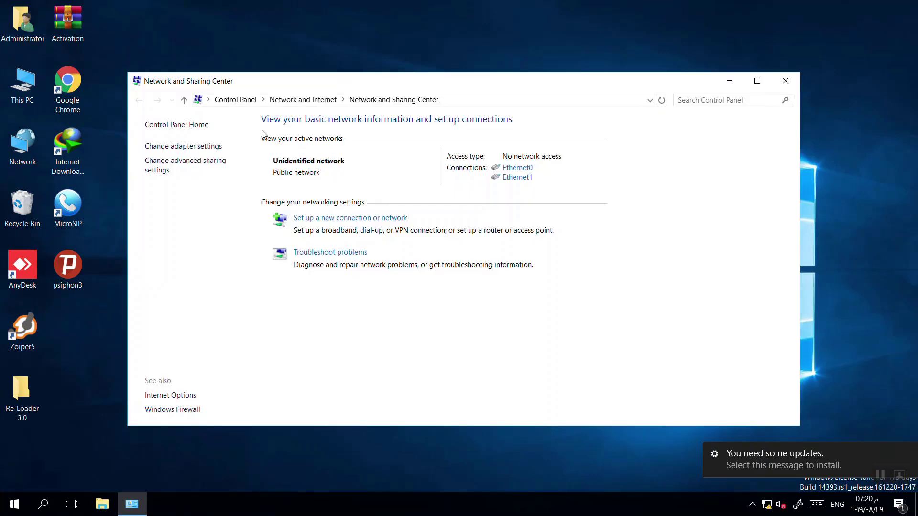
Give Ethernet0 static IPv4 11.0.0.3, mask 255.255.255.0, gateway 11.0.0.1, DNS 8.8.8.8 and 4.2.2.2.
{"action": "left_click", "coordinate": [193, 148]}
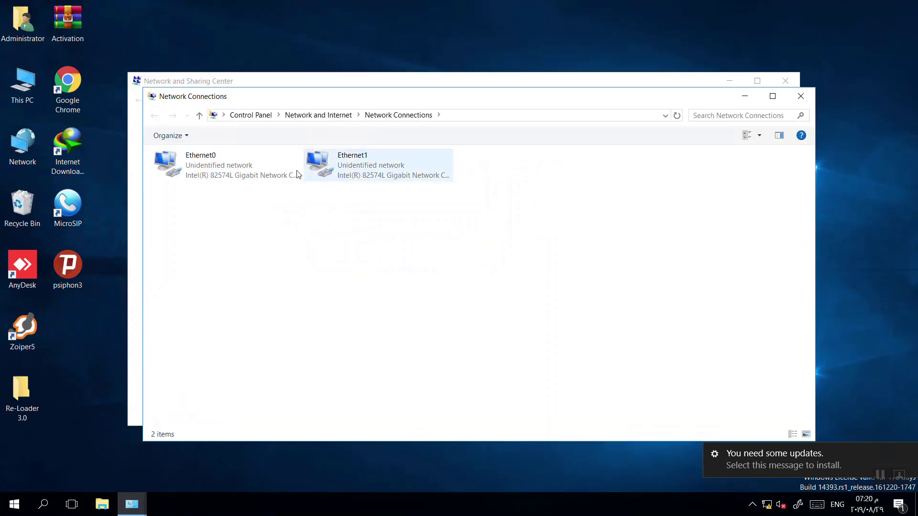
{"action": "double_click", "coordinate": [225, 168]}
{"action": "left_click", "coordinate": [385, 349]}
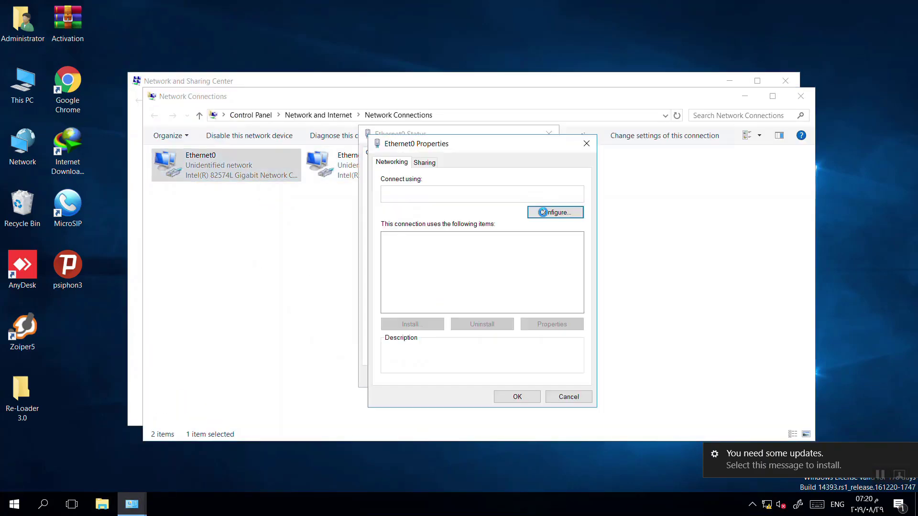
{"action": "scroll", "coordinate": [533, 300], "scroll_direction": "down", "scroll_amount": 1}
{"action": "double_click", "coordinate": [479, 248]}
{"action": "left_click", "coordinate": [454, 270]}
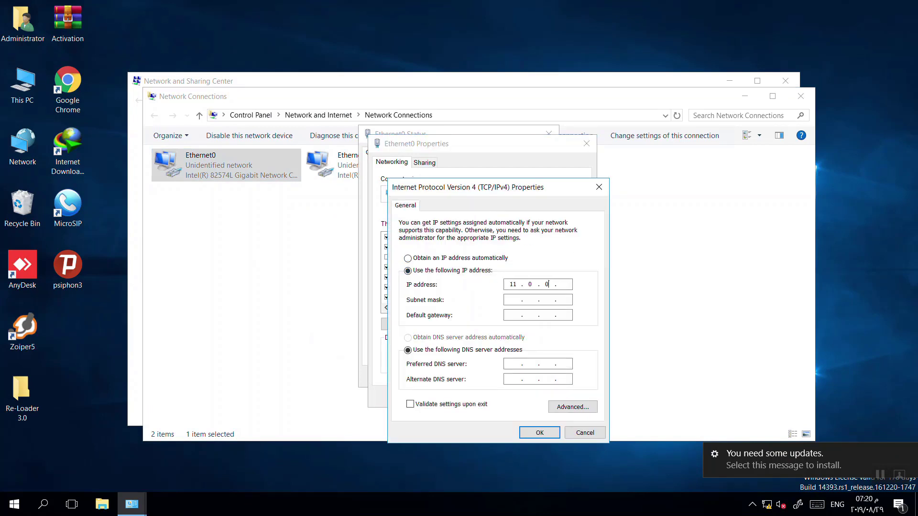
{"action": "key", "text": "Tab"}
{"action": "type", "text": "255255255"}
{"action": "key", "text": "Tab"}
{"action": "key", "text": "Tab"}
{"action": "left_click", "coordinate": [539, 432]}
{"action": "left_click", "coordinate": [518, 395]}
{"action": "left_click", "coordinate": [530, 376]}
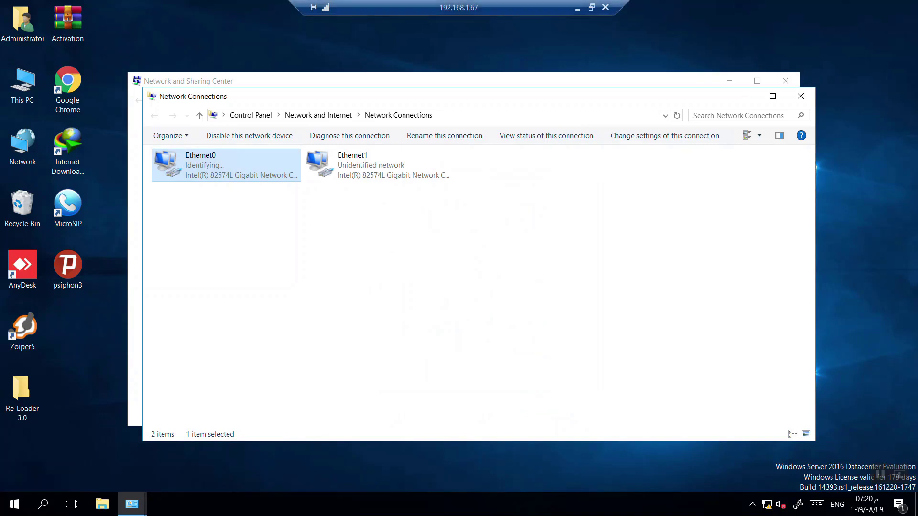
Check the first network adapter's connection in DC-Server-1's virtual machine settings.
{"action": "left_click", "coordinate": [574, 7]}
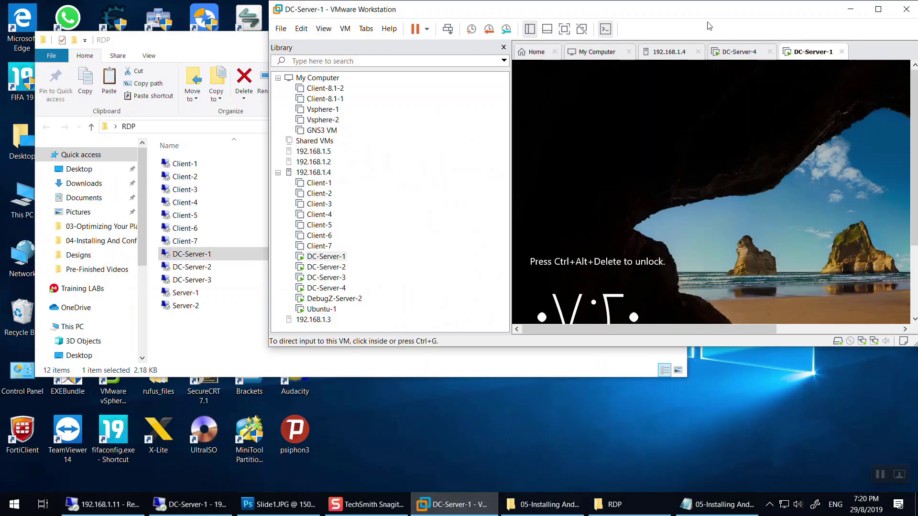
{"action": "right_click", "coordinate": [821, 53]}
{"action": "left_click", "coordinate": [820, 194]}
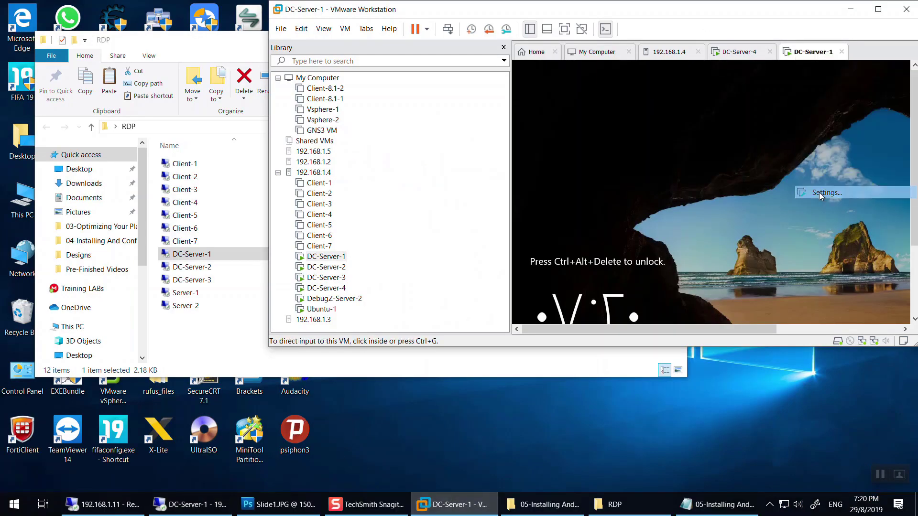
{"action": "left_click", "coordinate": [493, 98]}
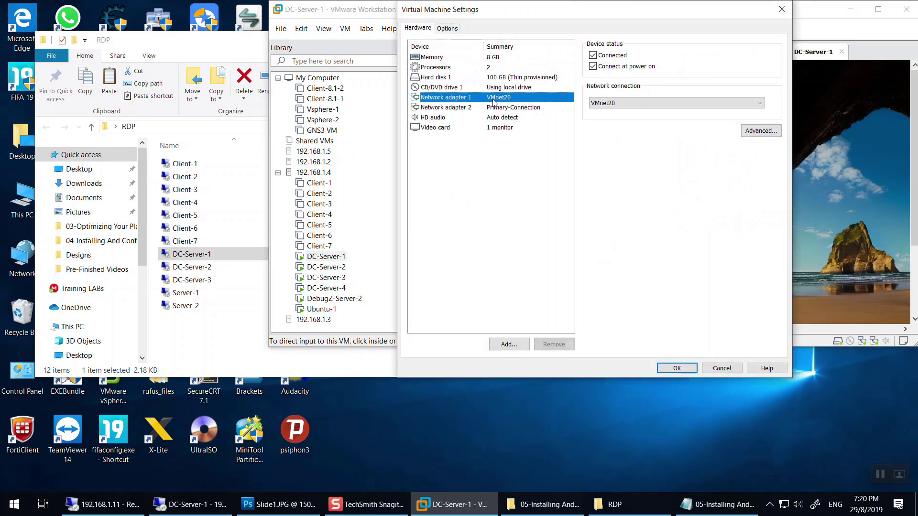
{"action": "key", "text": "Return"}
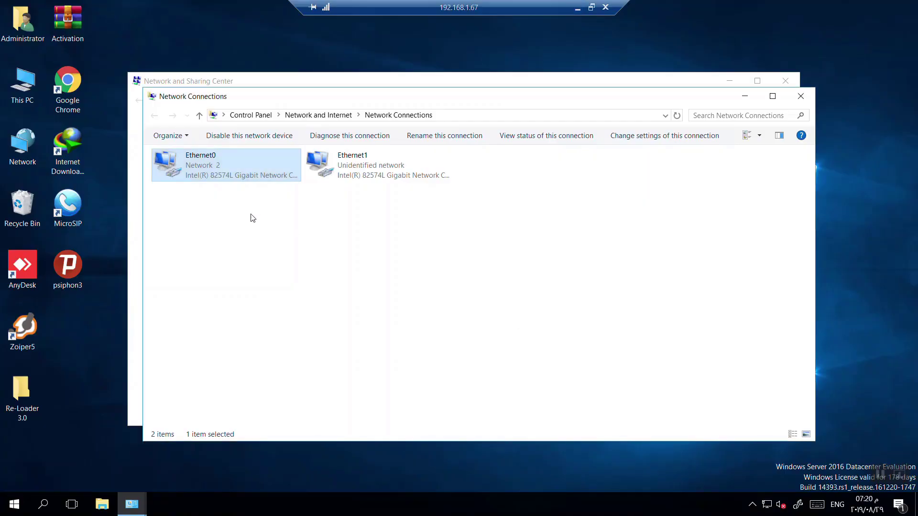
Ping the gateway 11.0.0.1 from an administrator command prompt and view the statistics.
{"action": "key", "text": "super+r"}
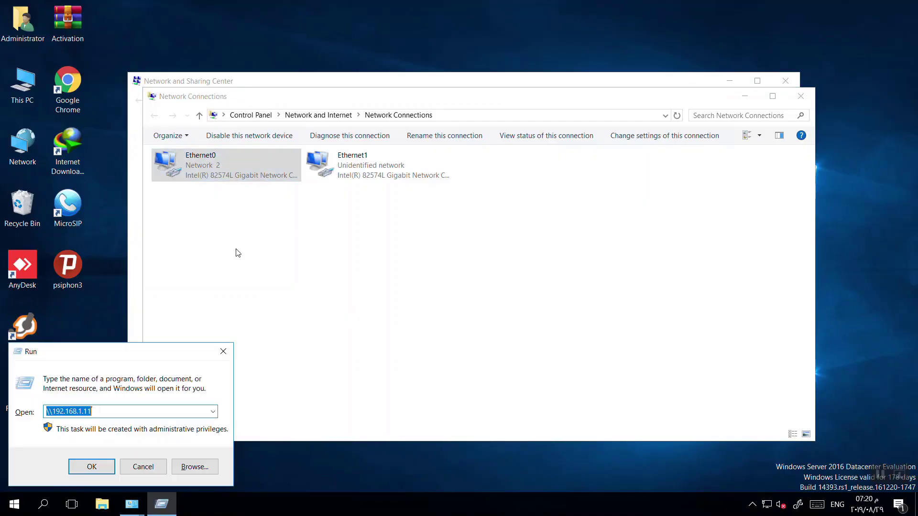
{"action": "type", "text": "c"}
{"action": "key", "text": "BackSpace"}
{"action": "type", "text": "cm"}
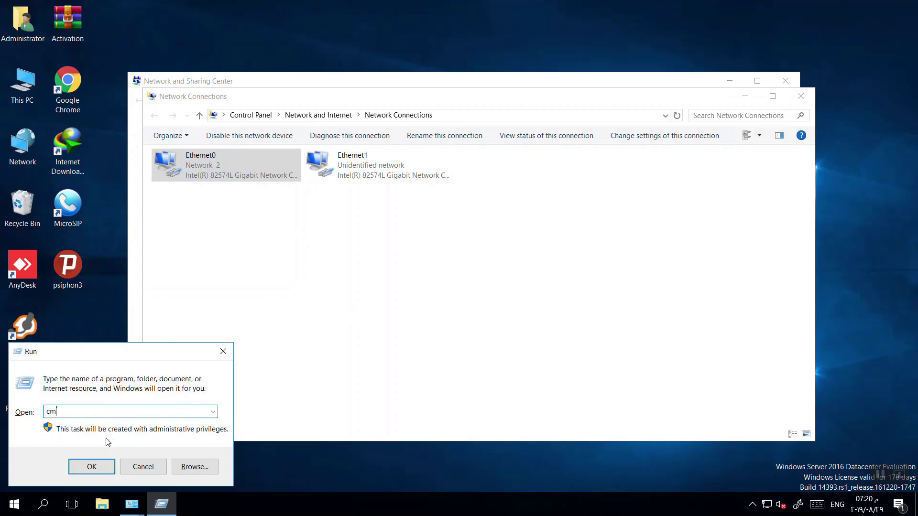
{"action": "type", "text": "d"}
{"action": "key", "text": "Return"}
{"action": "type", "text": "ping 11.0.0"}
{"action": "key", "text": "Return"}
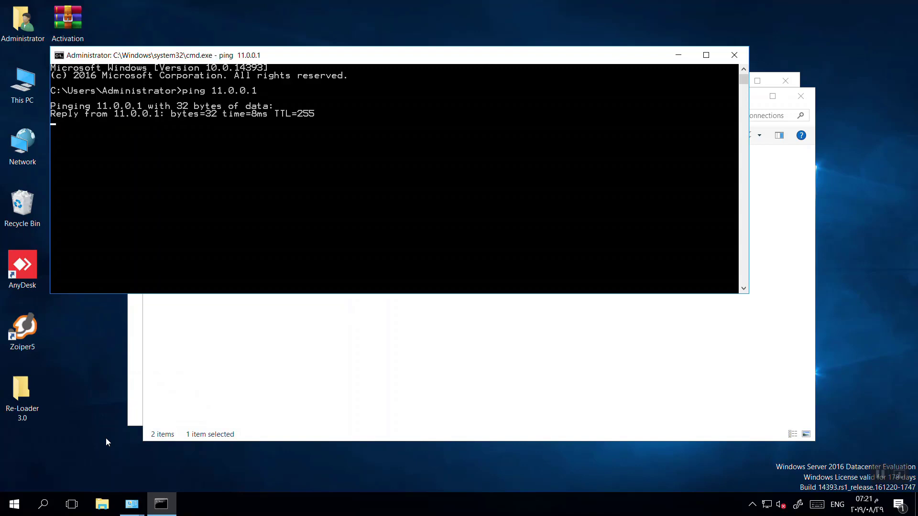
{"action": "key", "text": "ctrl+c"}
Start a continuous ping to 11.0.0.5 with -t and minimize the remote session.
{"action": "key", "text": "Up"}
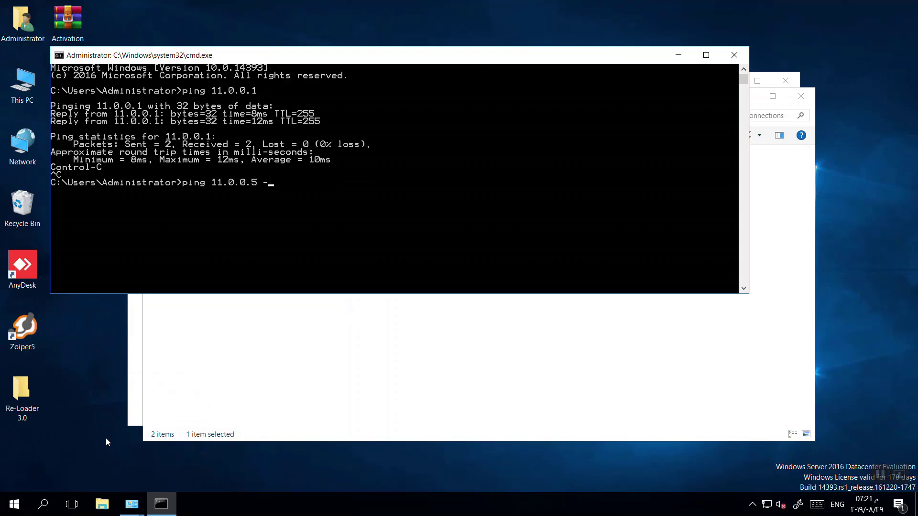
{"action": "type", "text": "t"}
{"action": "key", "text": "Return"}
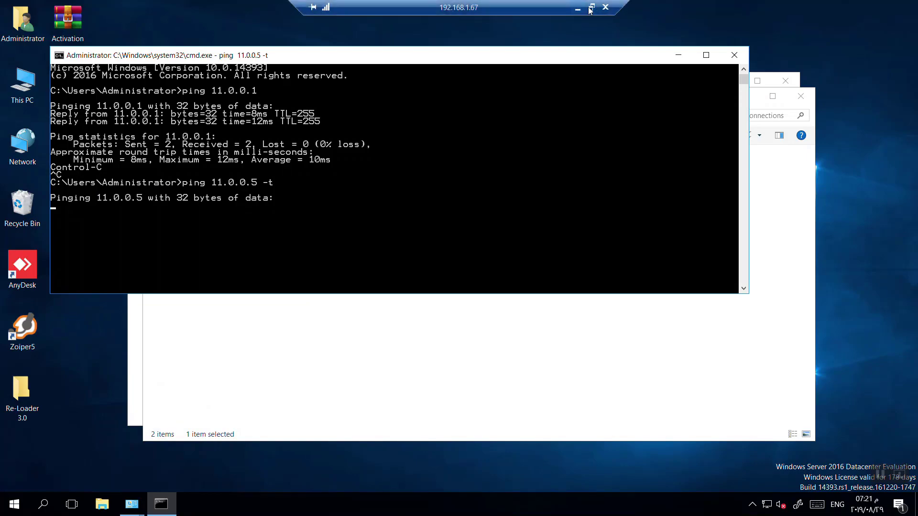
{"action": "left_click", "coordinate": [578, 8]}
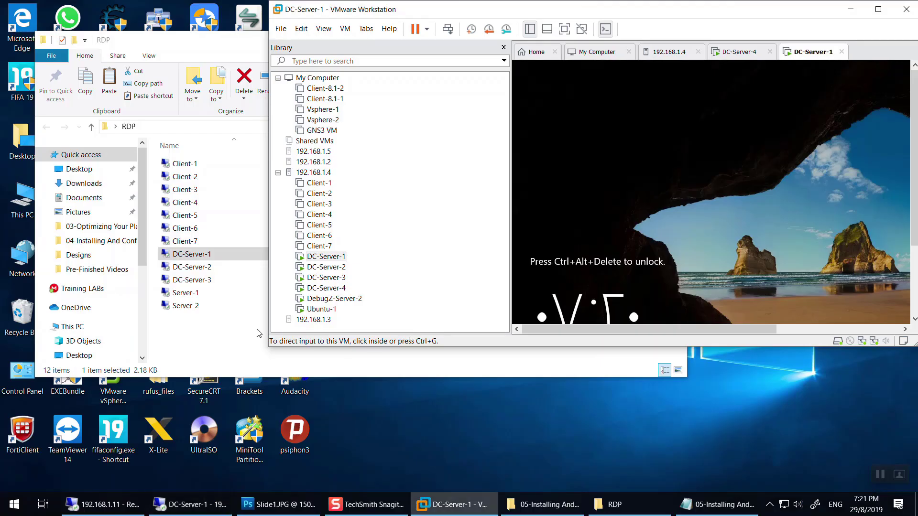
Switch to DC-Server-4 and maximize its console window.
{"action": "left_click", "coordinate": [730, 52]}
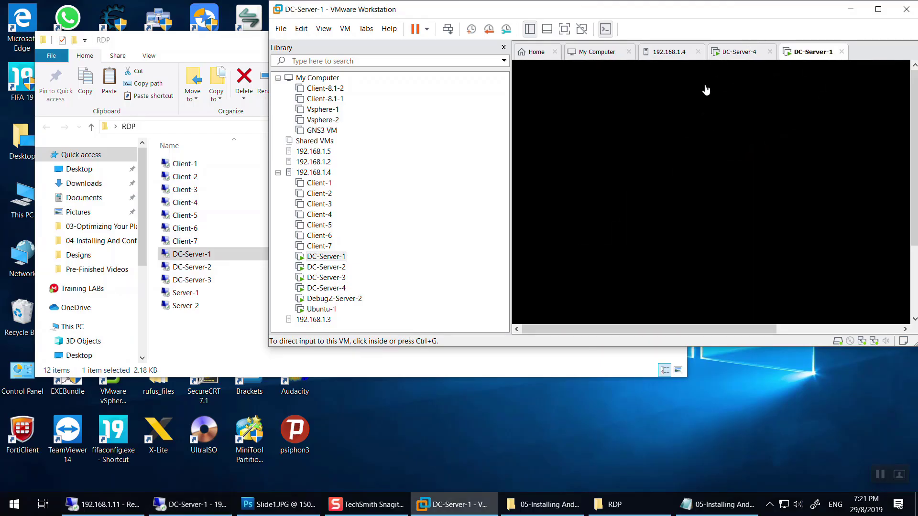
{"action": "double_click", "coordinate": [706, 15]}
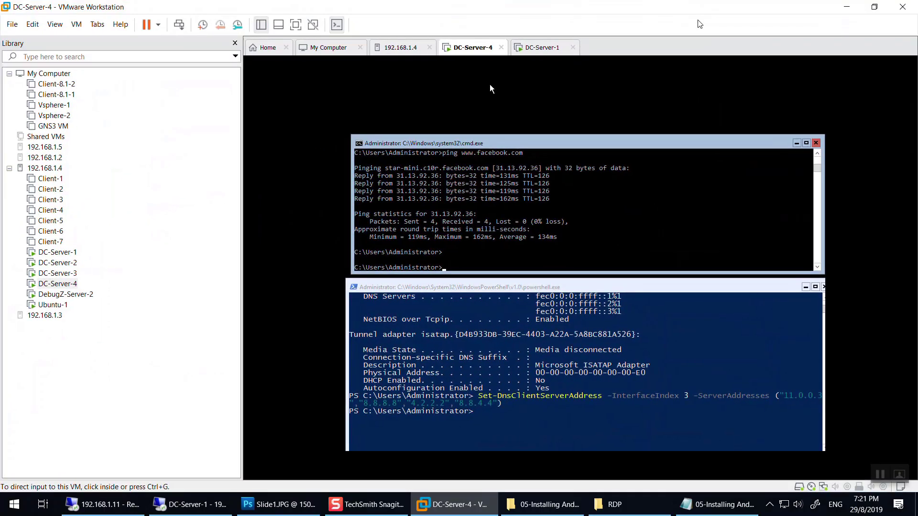
{"action": "left_click", "coordinate": [489, 89]}
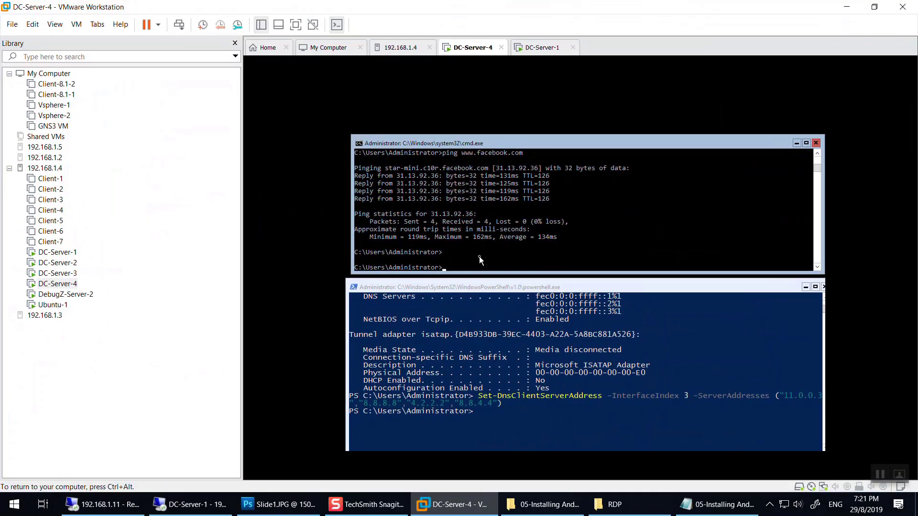
Enter netsh, then the advfirewall context, and list its available commands.
{"action": "type", "text": "netsh"}
{"action": "key", "text": "Return"}
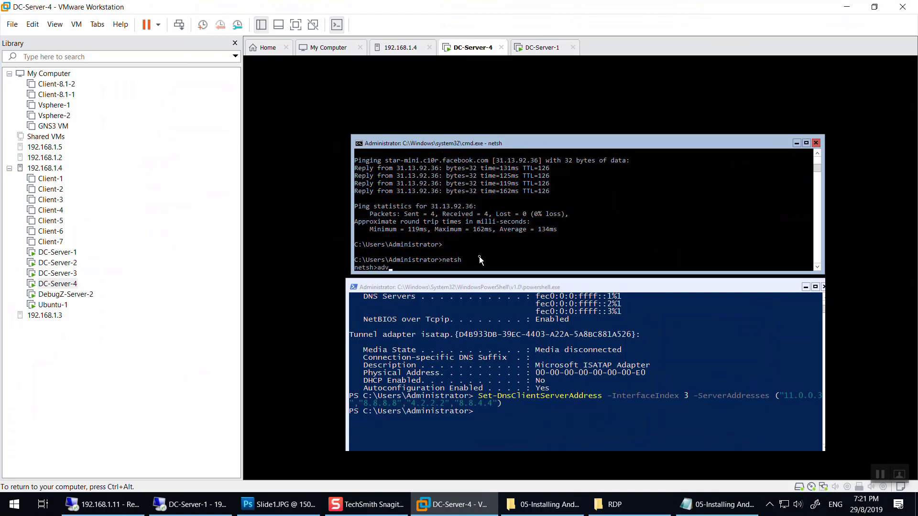
{"action": "type", "text": "advfirewall"}
{"action": "key", "text": "Return"}
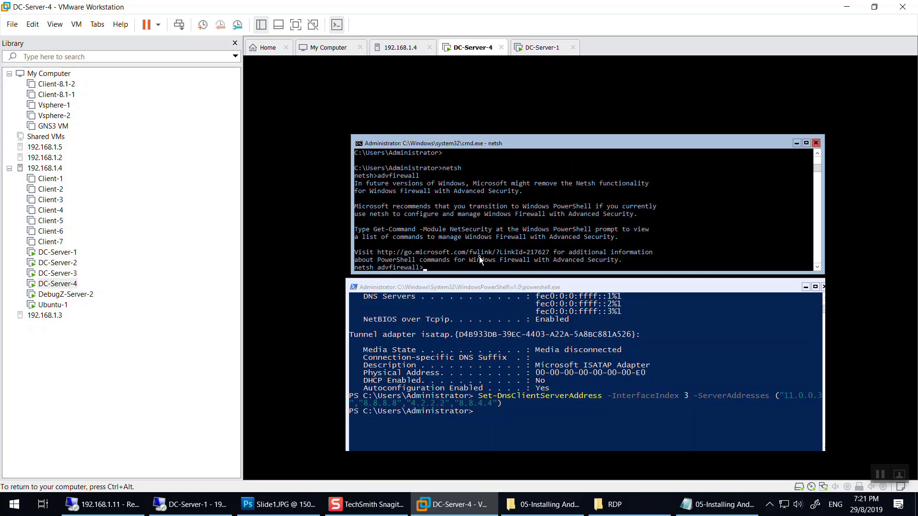
{"action": "key", "text": "Return"}
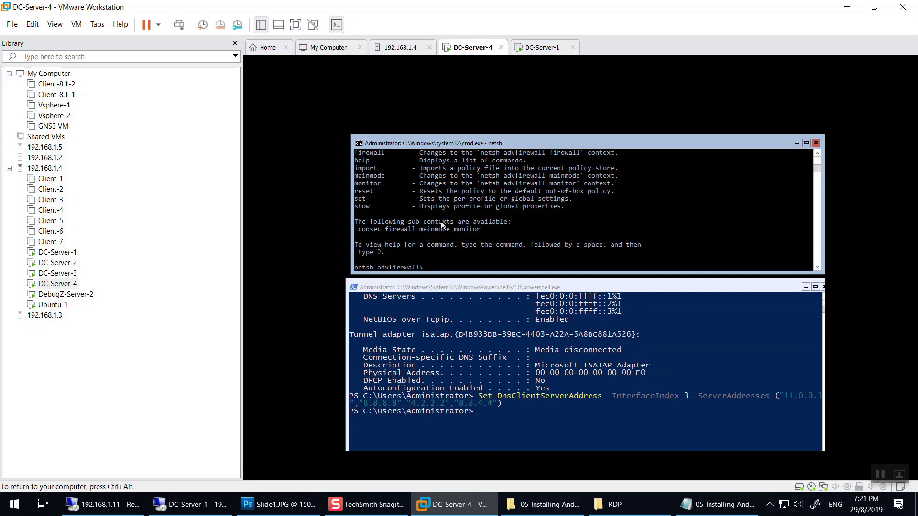
{"action": "scroll", "coordinate": [459, 239], "scroll_direction": "up", "scroll_amount": 2}
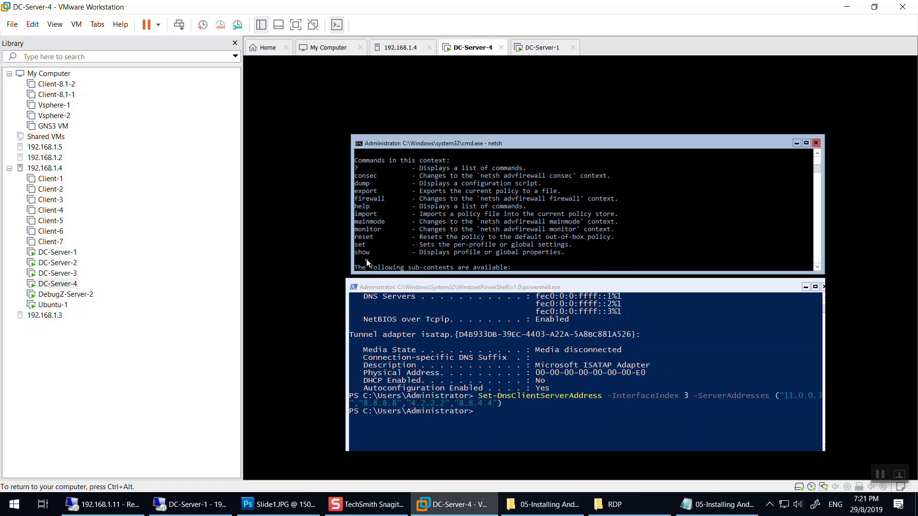
{"action": "scroll", "coordinate": [383, 200], "scroll_direction": "up", "scroll_amount": 8}
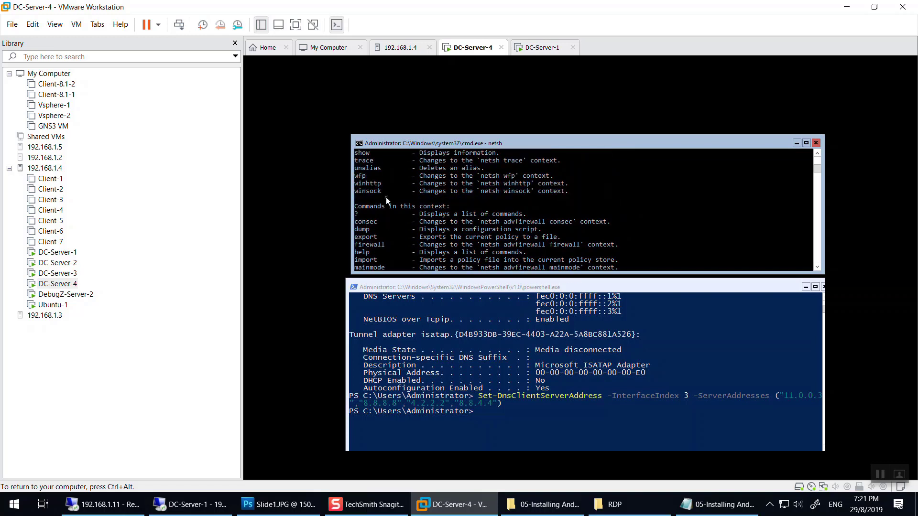
{"action": "scroll", "coordinate": [385, 213], "scroll_direction": "up", "scroll_amount": 4}
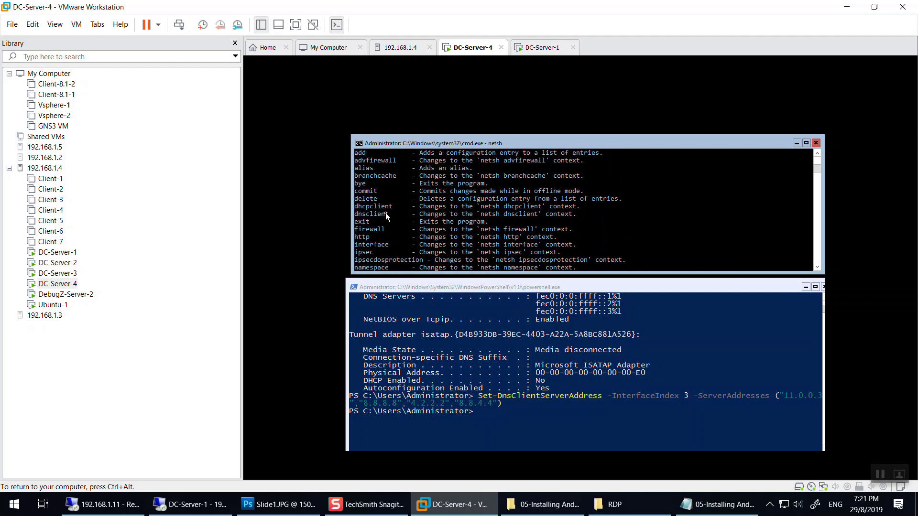
{"action": "scroll", "coordinate": [383, 228], "scroll_direction": "down", "scroll_amount": 6}
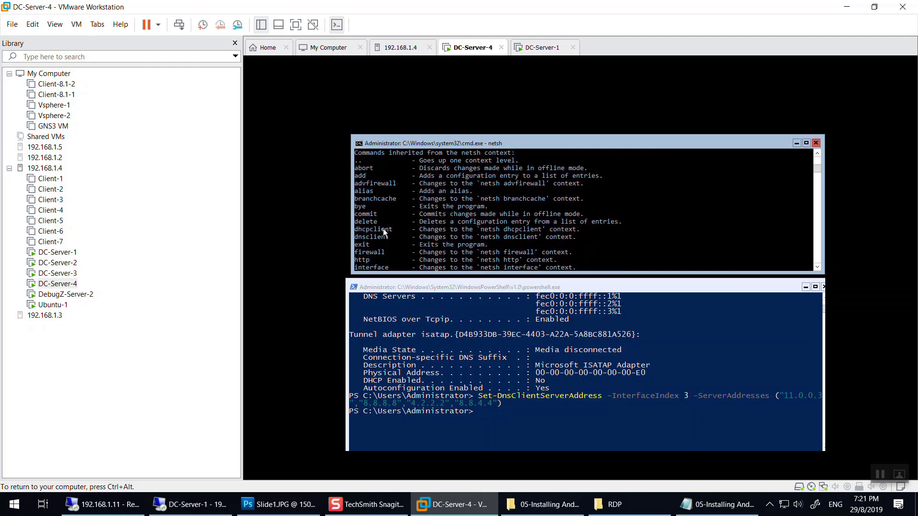
Run 'set allprofiles state off' inside the advfirewall context, checking the notes for syntax.
{"action": "left_click", "coordinate": [689, 502]}
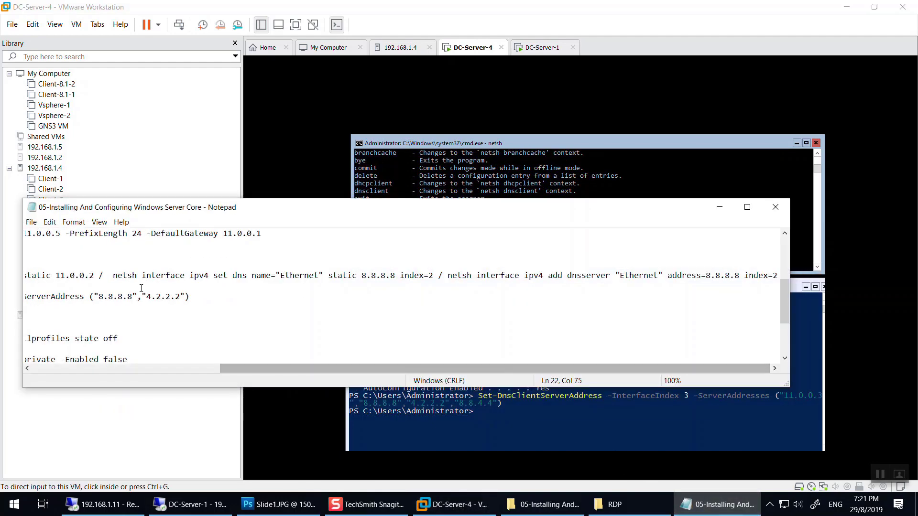
{"action": "left_click_drag", "start_coordinate": [305, 372], "coordinate": [110, 369]}
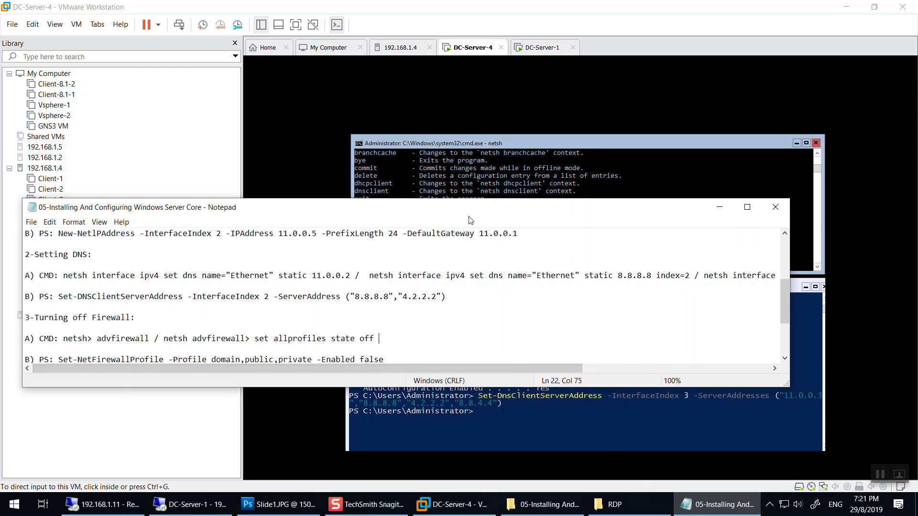
{"action": "left_click", "coordinate": [512, 196]}
{"action": "type", "text": "set all profiles state off"}
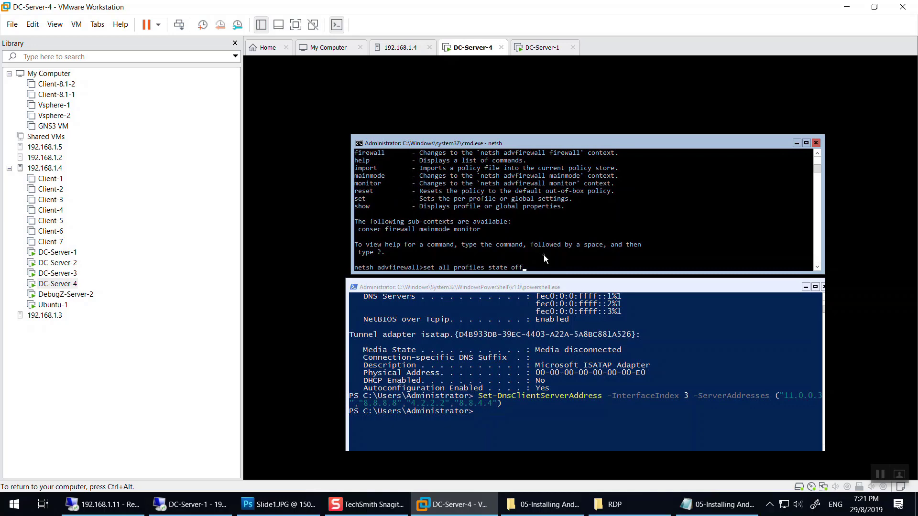
{"action": "left_click", "coordinate": [717, 504]}
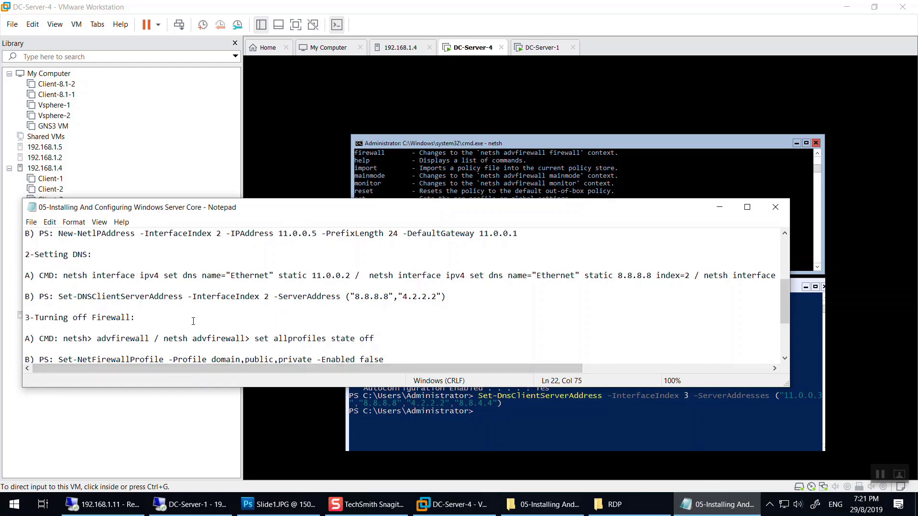
{"action": "left_click", "coordinate": [510, 168]}
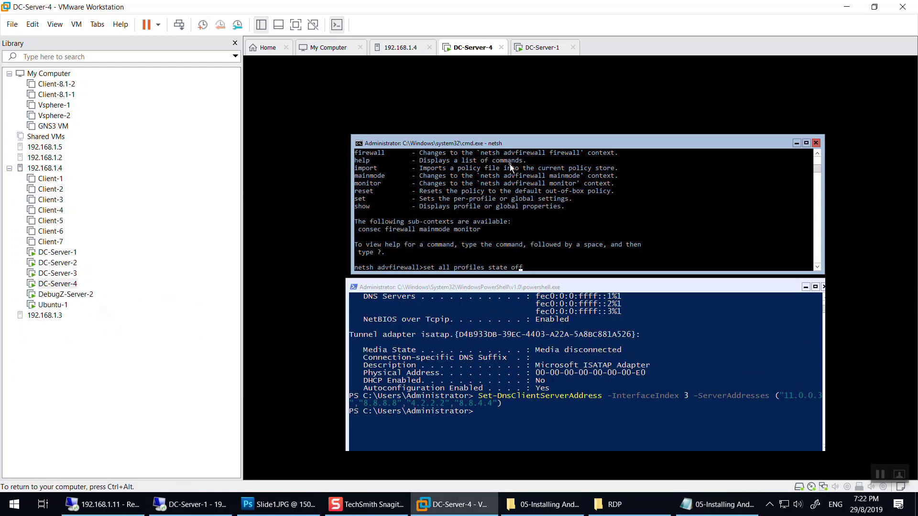
{"action": "key", "text": "BackSpace"}
{"action": "key", "text": "Return"}
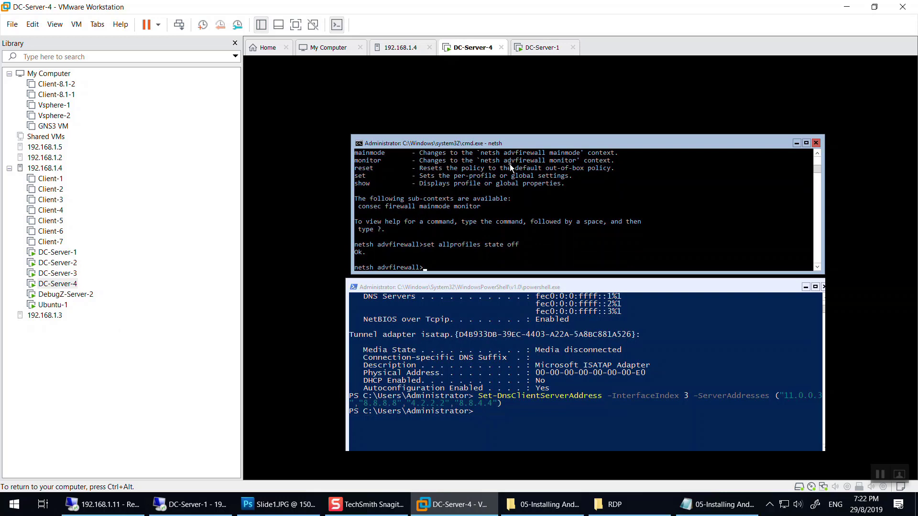
Exit netsh and try the one-line 'netsh advfirewall set all profiles state off', reviewing its output.
{"action": "type", "text": "exit"}
{"action": "key", "text": "Return"}
{"action": "type", "text": "netsh advfirewall"}
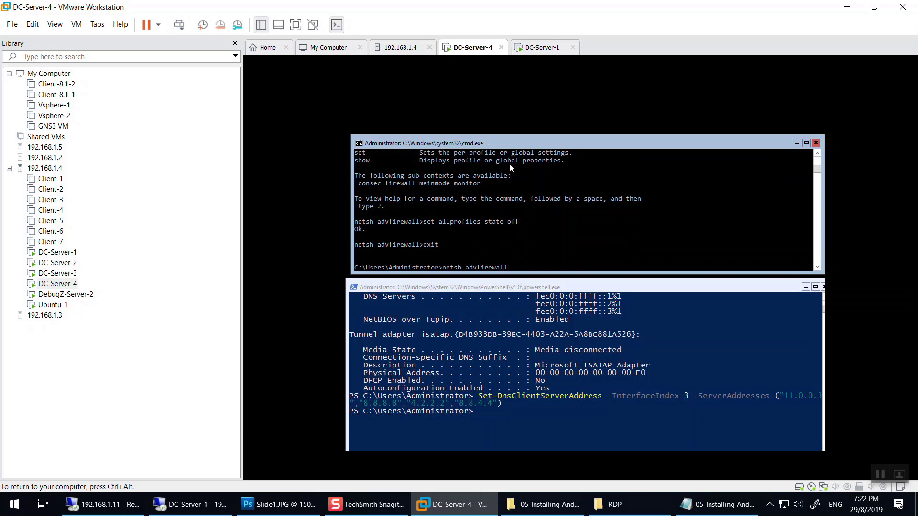
{"action": "type", "text": " set all profiles state off"}
{"action": "key", "text": "Return"}
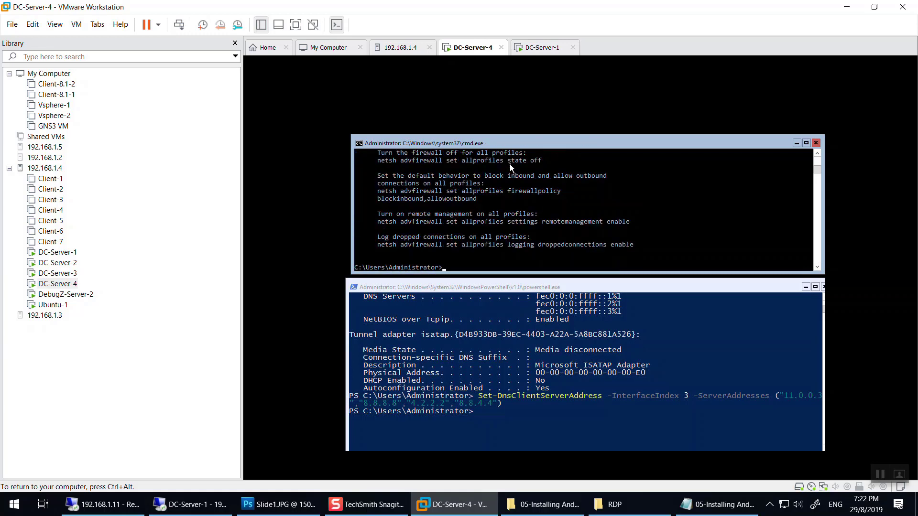
{"action": "scroll", "coordinate": [589, 211], "scroll_direction": "up", "scroll_amount": 10}
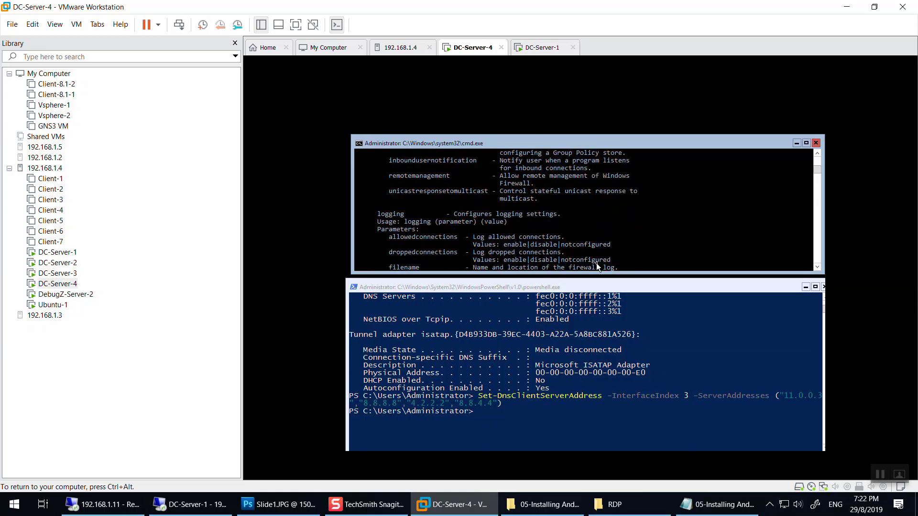
{"action": "scroll", "coordinate": [595, 261], "scroll_direction": "up", "scroll_amount": 10}
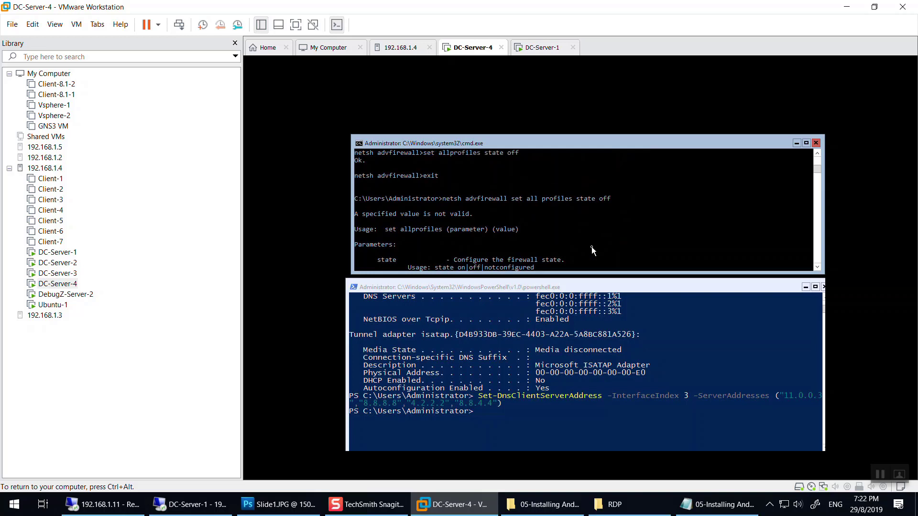
{"action": "scroll", "coordinate": [591, 247], "scroll_direction": "up", "scroll_amount": 3}
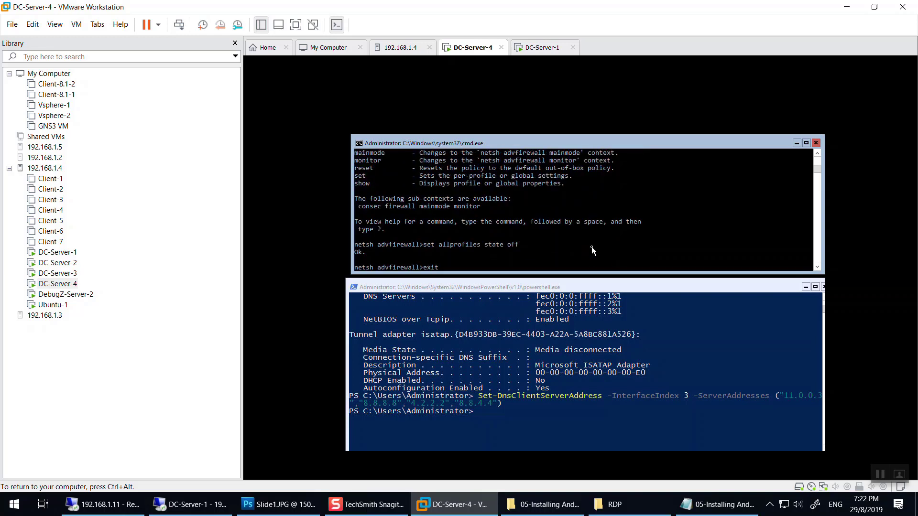
{"action": "scroll", "coordinate": [529, 248], "scroll_direction": "down", "scroll_amount": 1}
{"action": "scroll", "coordinate": [529, 239], "scroll_direction": "up", "scroll_amount": 2}
{"action": "scroll", "coordinate": [482, 238], "scroll_direction": "down", "scroll_amount": 4}
{"action": "scroll", "coordinate": [492, 242], "scroll_direction": "up", "scroll_amount": 5}
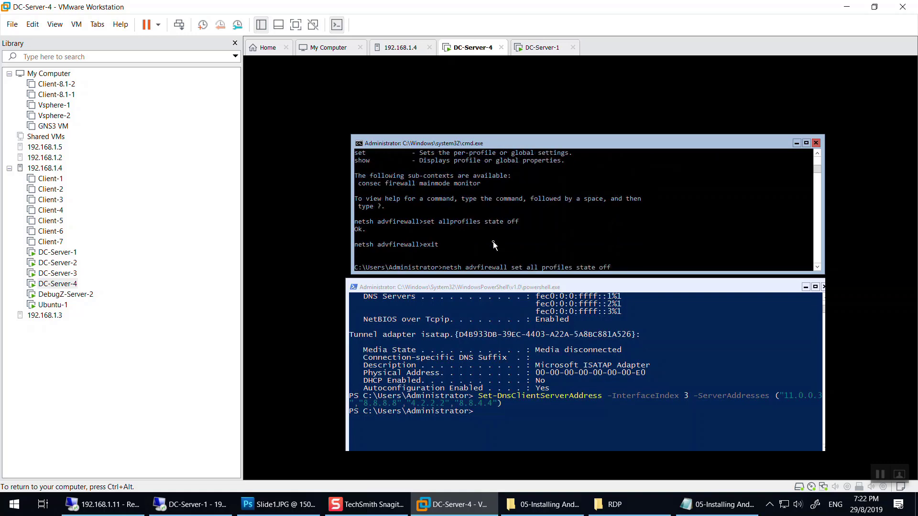
{"action": "scroll", "coordinate": [494, 243], "scroll_direction": "down", "scroll_amount": 5}
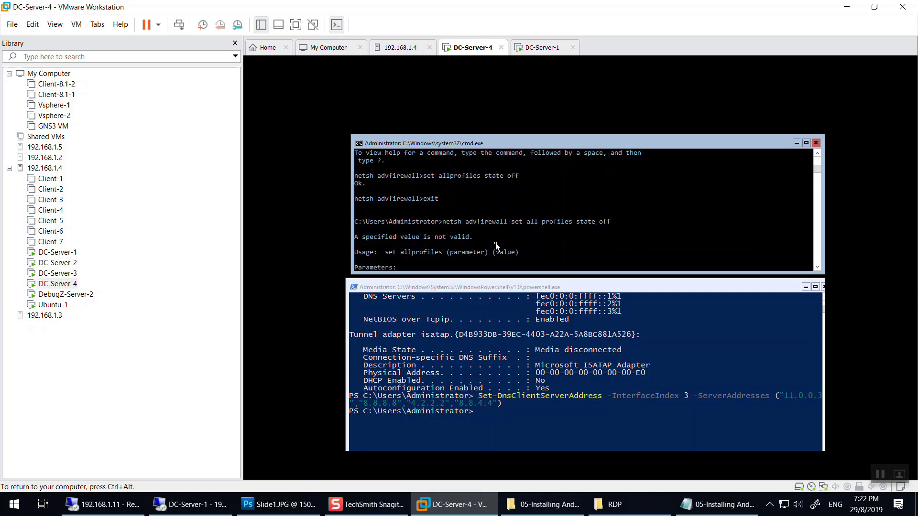
{"action": "scroll", "coordinate": [495, 242], "scroll_direction": "down", "scroll_amount": 2}
{"action": "scroll", "coordinate": [431, 236], "scroll_direction": "up", "scroll_amount": 2}
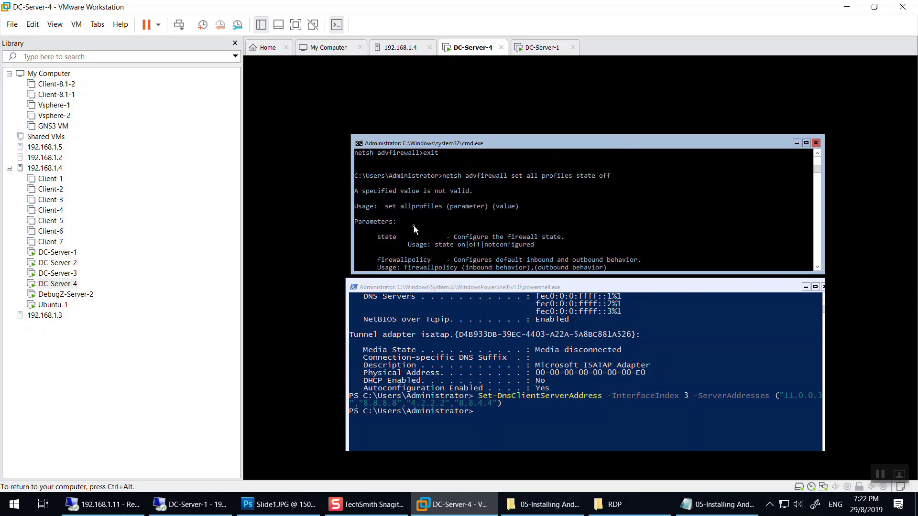
{"action": "scroll", "coordinate": [421, 219], "scroll_direction": "down", "scroll_amount": 5}
{"action": "scroll", "coordinate": [421, 222], "scroll_direction": "down", "scroll_amount": 8}
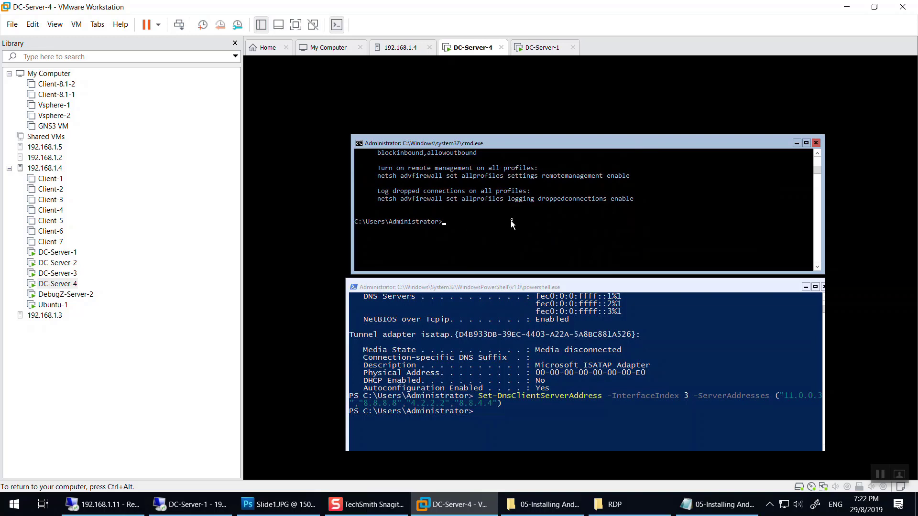
{"action": "scroll", "coordinate": [510, 221], "scroll_direction": "up", "scroll_amount": 1}
Run the corrected 'netsh advfirewall set allprofiles state off' command.
{"action": "type", "text": "netsh advfirewall set all profiles state off"}
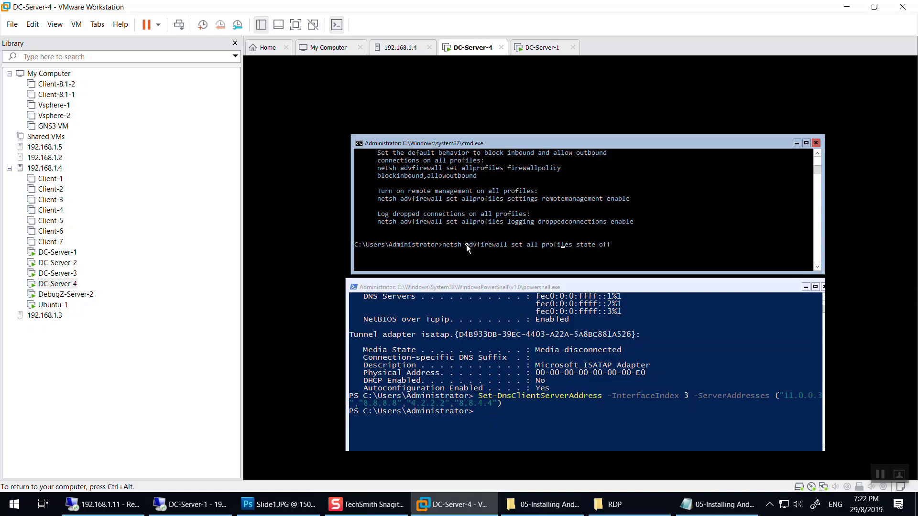
{"action": "key", "text": "ctrl+Left"}
{"action": "key", "text": "ctrl+Left"}
{"action": "key", "text": "ctrl+Left"}
{"action": "key", "text": "BackSpace"}
{"action": "key", "text": "Return"}
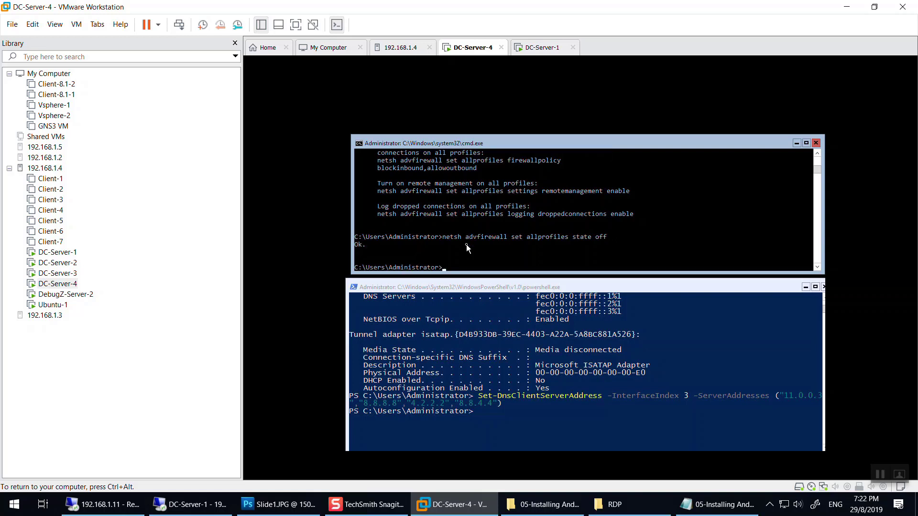
Turn the firewall back on by changing the recalled command to 'state on'.
{"action": "key", "text": "Up"}
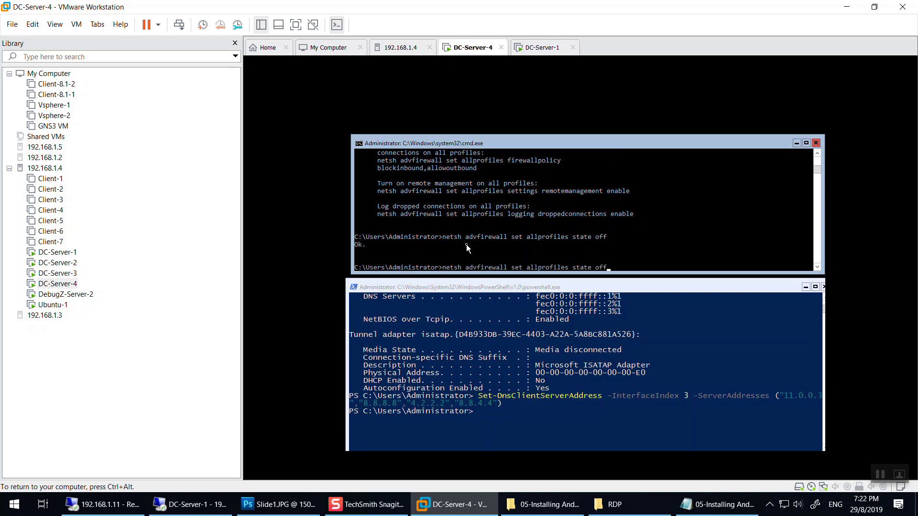
{"action": "key", "text": "BackSpace"}
{"action": "key", "text": "BackSpace"}
{"action": "left_click", "coordinate": [223, 506]}
{"action": "type", "text": "n"}
{"action": "key", "text": "Return"}
Check the running ping results in the DC-Server-1 remote session.
{"action": "left_click", "coordinate": [191, 504]}
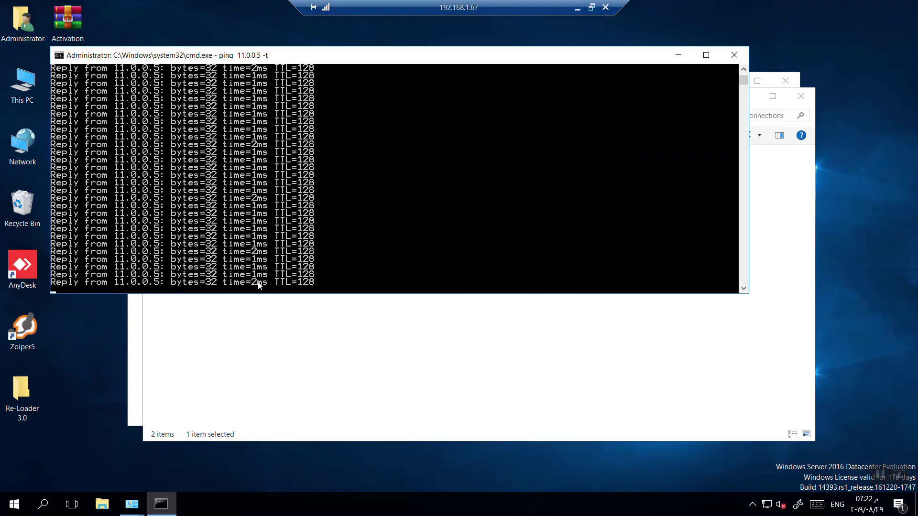
{"action": "left_click", "coordinate": [255, 282]}
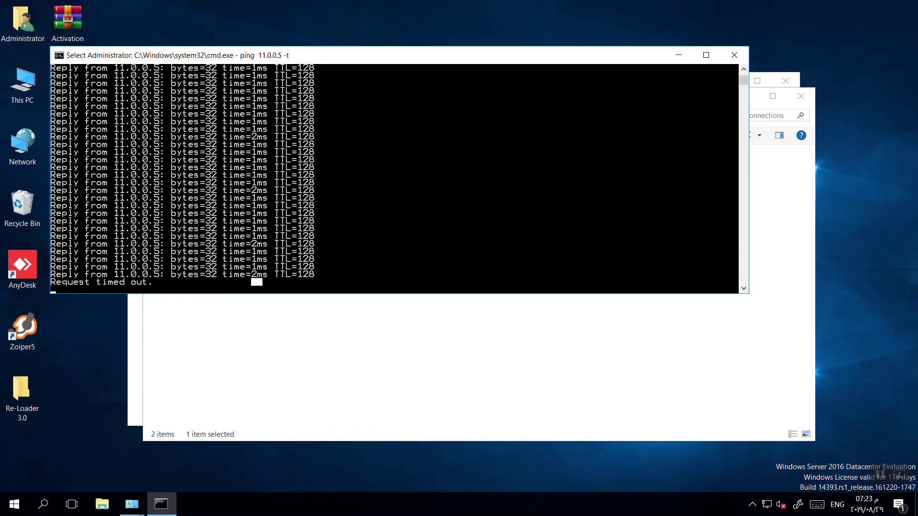
{"action": "left_click", "coordinate": [592, 7]}
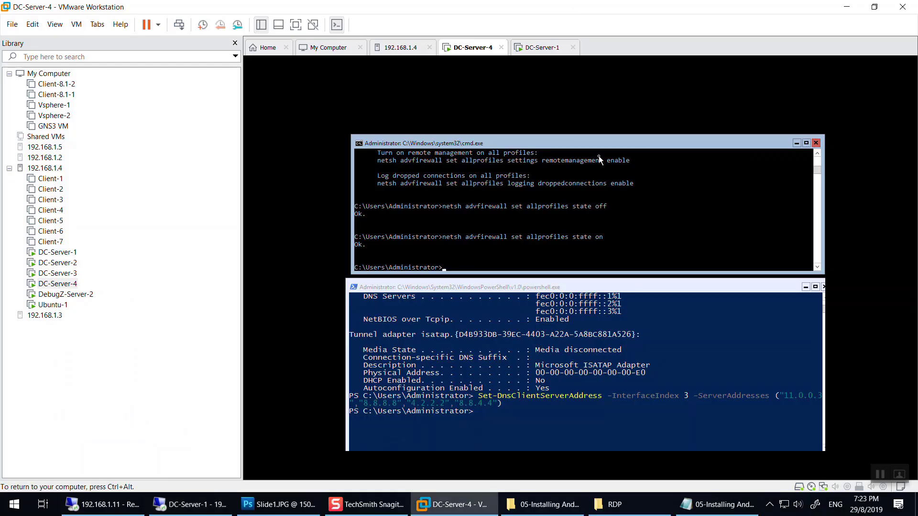
Run Get-NetFirewallProfile in DC-Server-4's PowerShell.
{"action": "left_click", "coordinate": [584, 418]}
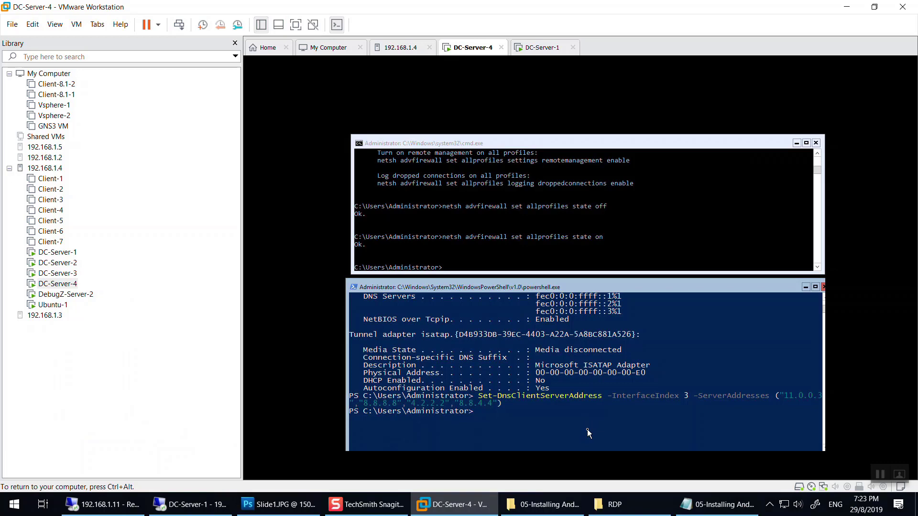
{"action": "type", "text": "get-netfire"}
{"action": "key", "text": "Tab"}
{"action": "key", "text": "Tab"}
{"action": "key", "text": "Tab"}
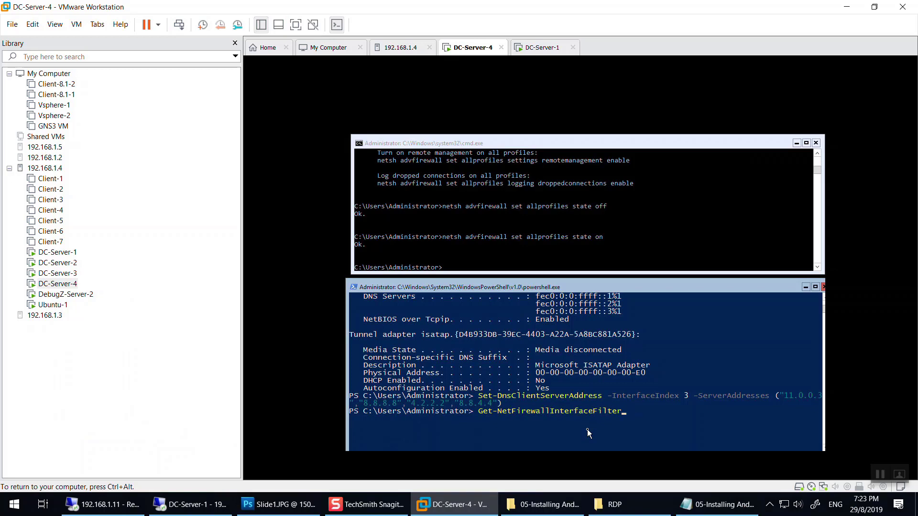
{"action": "key", "text": "BackSpace"}
{"action": "key", "text": "BackSpace"}
{"action": "key", "text": "BackSpace"}
{"action": "key", "text": "BackSpace"}
{"action": "type", "text": "pro"}
{"action": "key", "text": "Tab"}
{"action": "key", "text": "Return"}
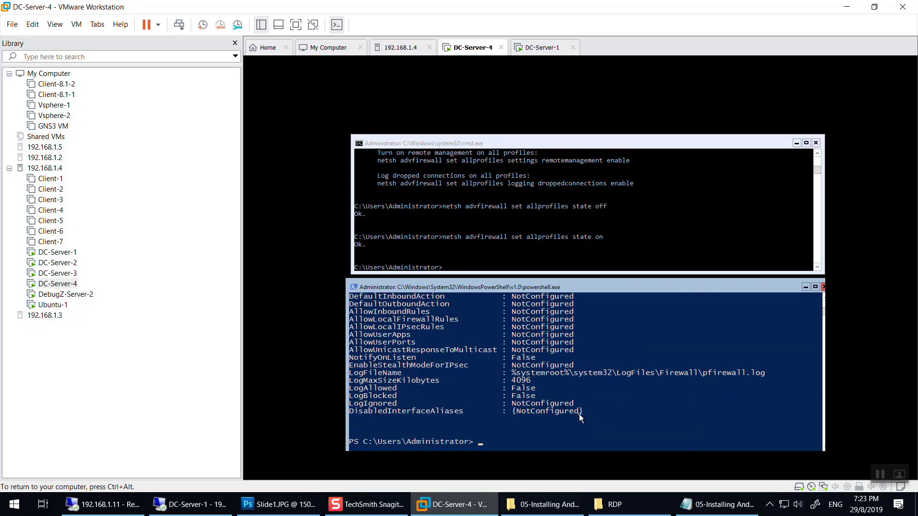
Review the profile output, confirming Domain and Private show Enabled True.
{"action": "scroll", "coordinate": [573, 352], "scroll_direction": "up", "scroll_amount": 8}
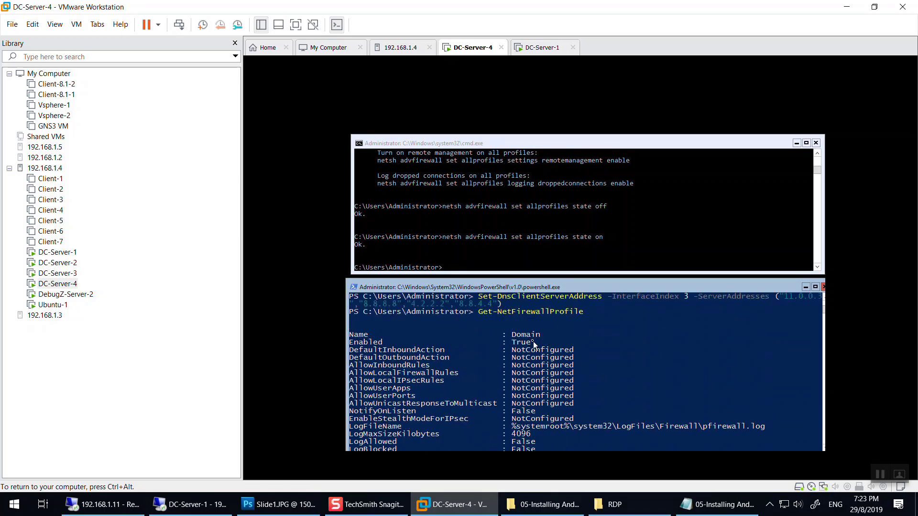
{"action": "mouse_move", "coordinate": [535, 343]}
{"action": "left_mouse_down"}
{"action": "mouse_move", "coordinate": [511, 345]}
{"action": "mouse_move", "coordinate": [533, 334]}
{"action": "left_mouse_up"}
{"action": "scroll", "coordinate": [521, 332], "scroll_direction": "down", "scroll_amount": 4}
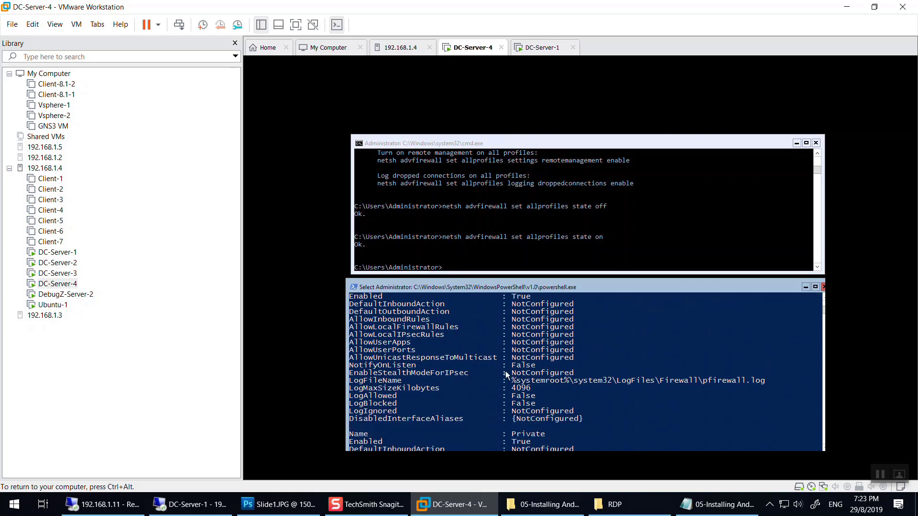
{"action": "left_click_drag", "start_coordinate": [549, 388], "coordinate": [532, 394]}
{"action": "scroll", "coordinate": [521, 394], "scroll_direction": "down", "scroll_amount": 3}
{"action": "scroll", "coordinate": [515, 393], "scroll_direction": "down", "scroll_amount": 9}
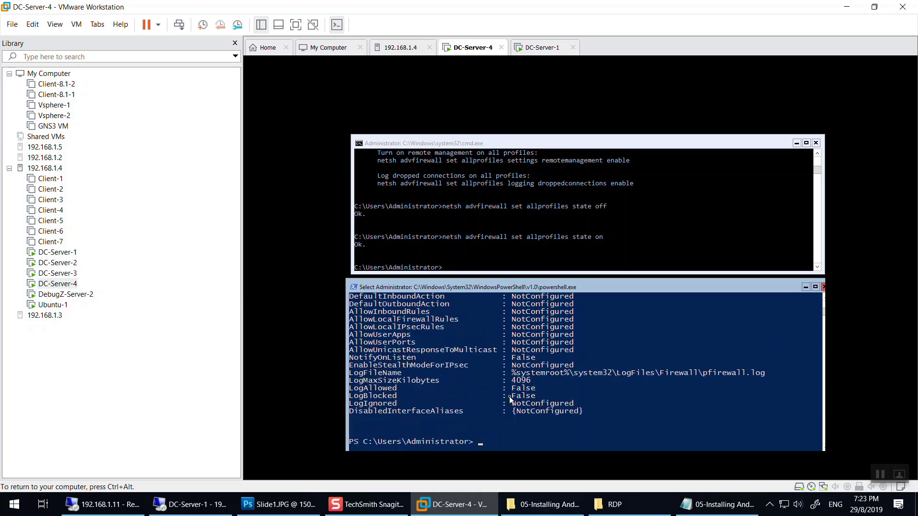
{"action": "scroll", "coordinate": [509, 397], "scroll_direction": "up", "scroll_amount": 3}
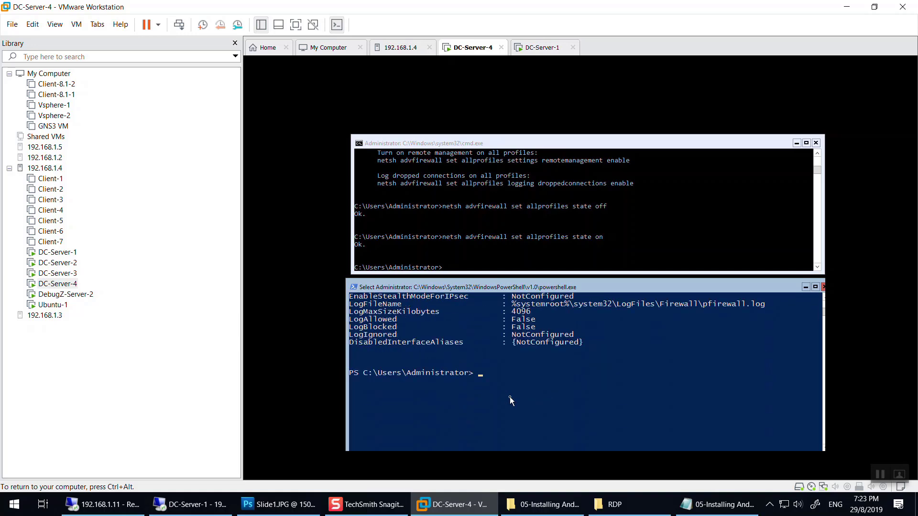
{"action": "scroll", "coordinate": [509, 396], "scroll_direction": "up", "scroll_amount": 1}
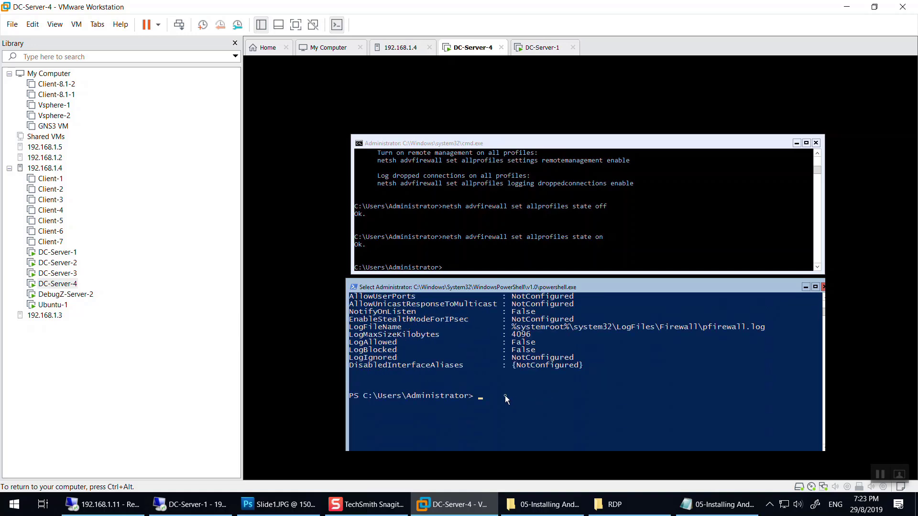
Recall the last command and change Get to set for Set-NetFirewallProfile.
{"action": "key", "text": "Up"}
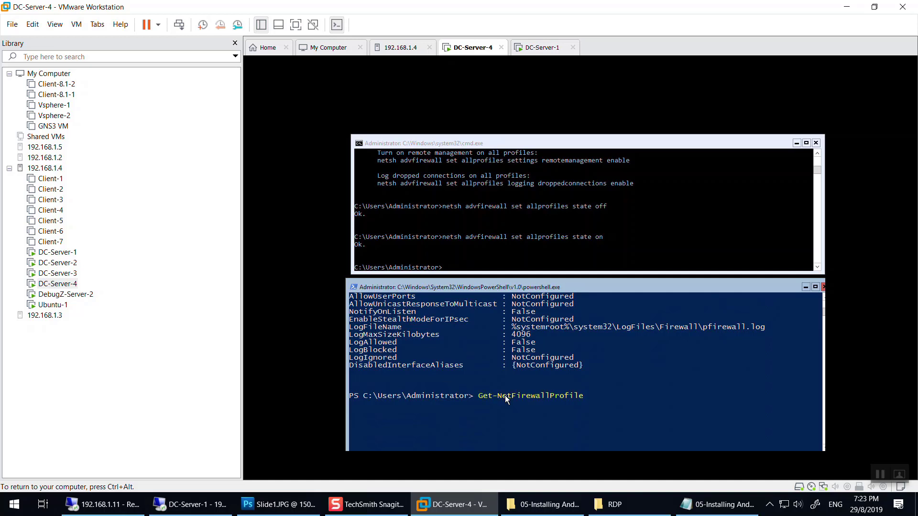
{"action": "key", "text": "BackSpace"}
{"action": "key", "text": "BackSpace"}
{"action": "key", "text": "BackSpace"}
{"action": "type", "text": "set"}
Copy the Set-NetFirewallProfile cmdlet from the Notepad setup notes.
{"action": "left_click", "coordinate": [717, 504]}
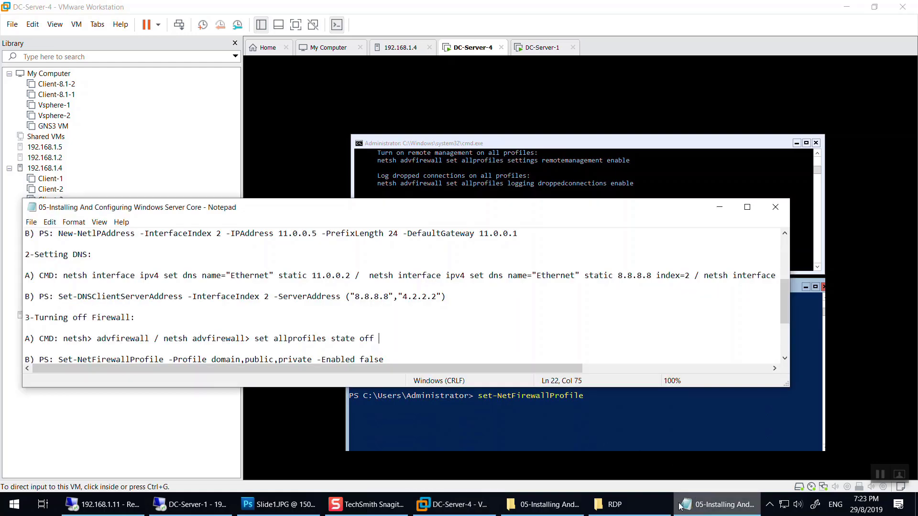
{"action": "scroll", "coordinate": [94, 307], "scroll_direction": "down", "scroll_amount": 1}
{"action": "left_click_drag", "start_coordinate": [58, 328], "coordinate": [164, 330]}
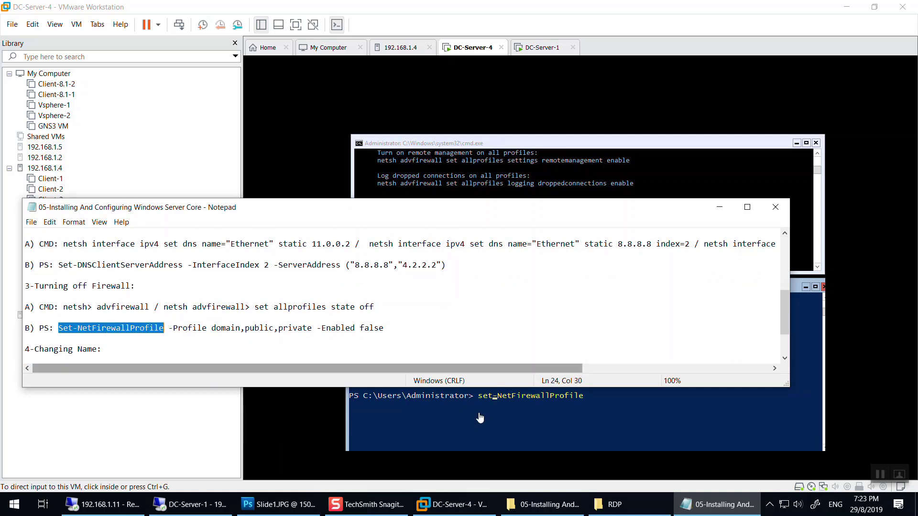
Run set-NetFirewallProfile -Profile private,public,domain -Enabled false on DC-Server-4.
{"action": "left_click", "coordinate": [647, 403]}
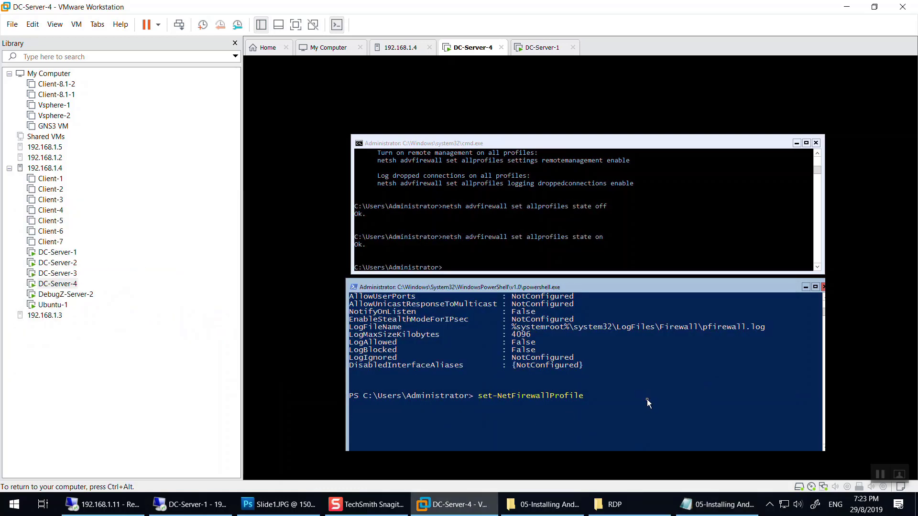
{"action": "type", "text": "-profile private,public,domain -Enabled"}
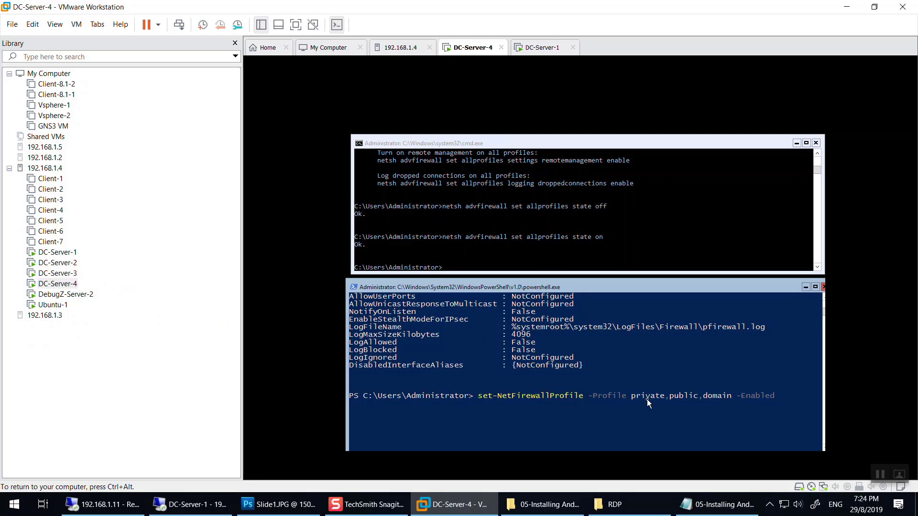
{"action": "type", "text": "false"}
{"action": "key", "text": "Return"}
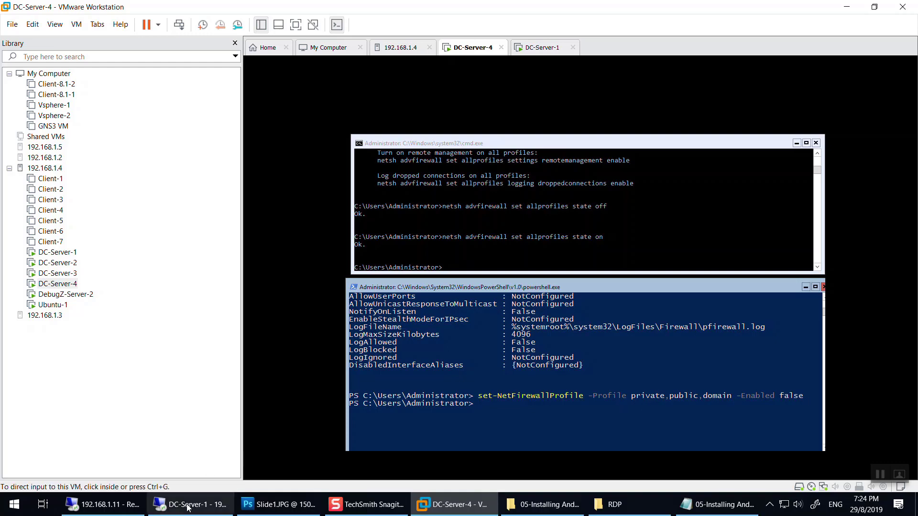
Stop and rerun ping 11.0.0.5 -t on DC-Server-1, then return to DC-Server-4's console.
{"action": "left_click", "coordinate": [170, 510]}
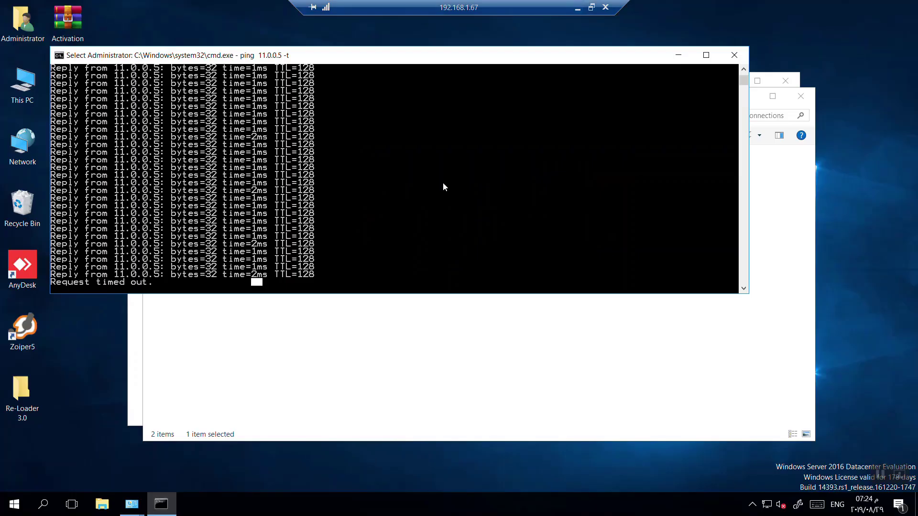
{"action": "scroll", "coordinate": [338, 245], "scroll_direction": "down", "scroll_amount": 3}
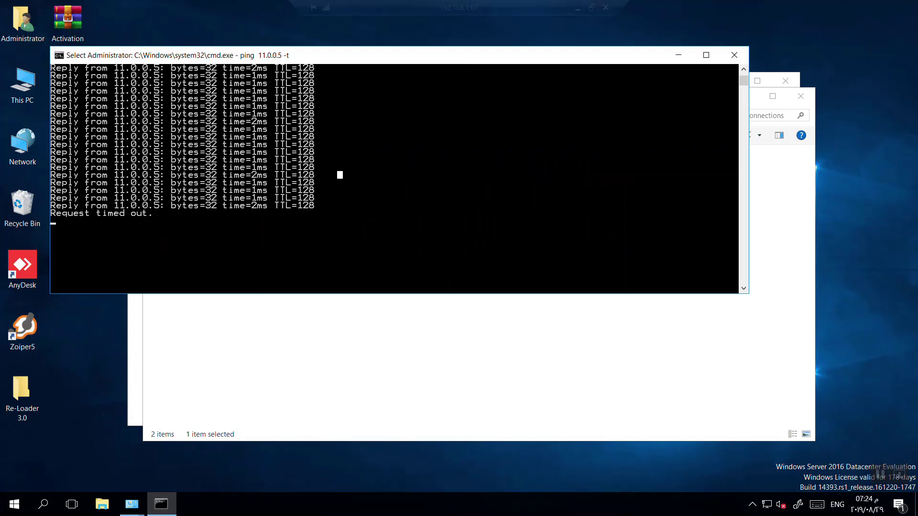
{"action": "right_click", "coordinate": [433, 111]}
{"action": "key", "text": "ctrl+c"}
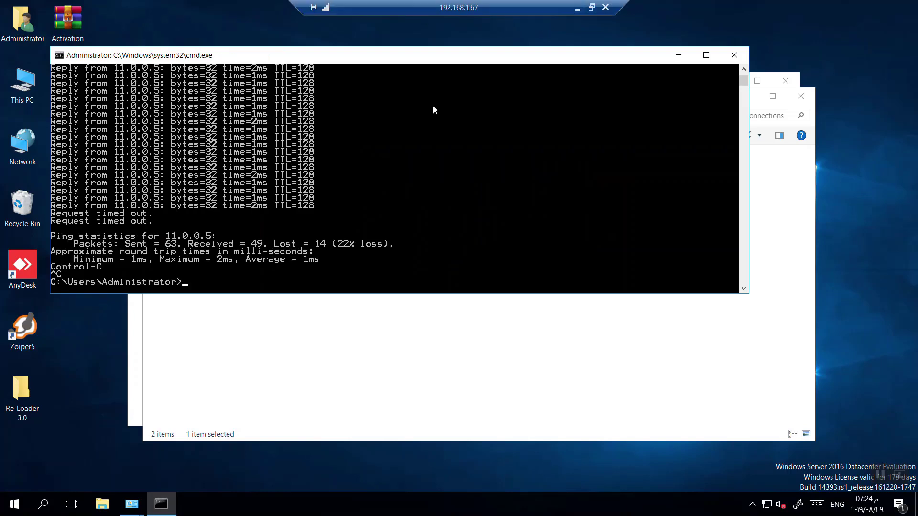
{"action": "key", "text": "Up"}
{"action": "key", "text": "Return"}
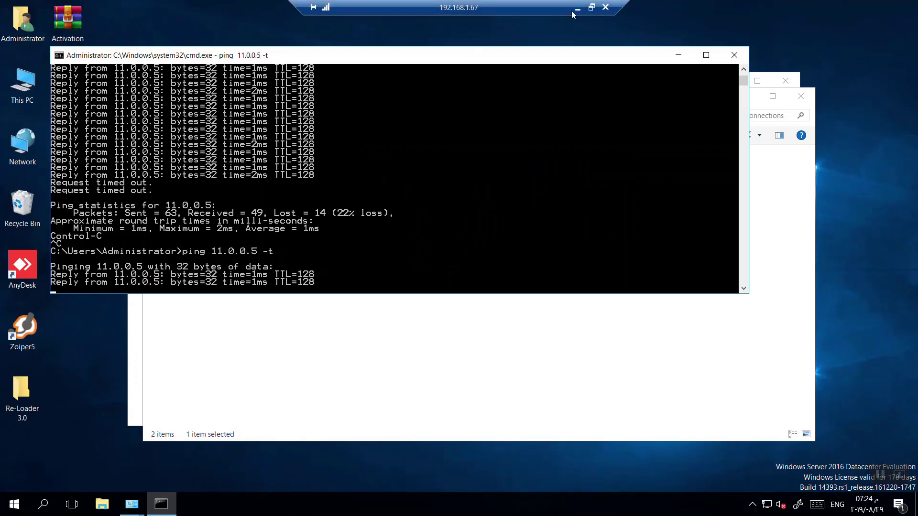
{"action": "left_click", "coordinate": [577, 7]}
{"action": "left_click", "coordinate": [541, 402]}
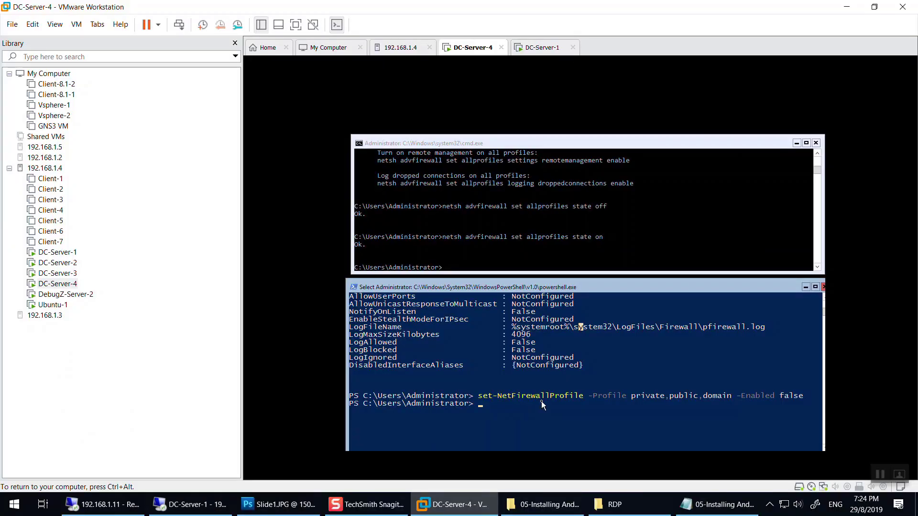
Rerun Get-NetFirewallProfile and check that Domain, Private and Public show Enabled False.
{"action": "type", "text": "get"}
{"action": "key", "text": "Up"}
{"action": "key", "text": "Up"}
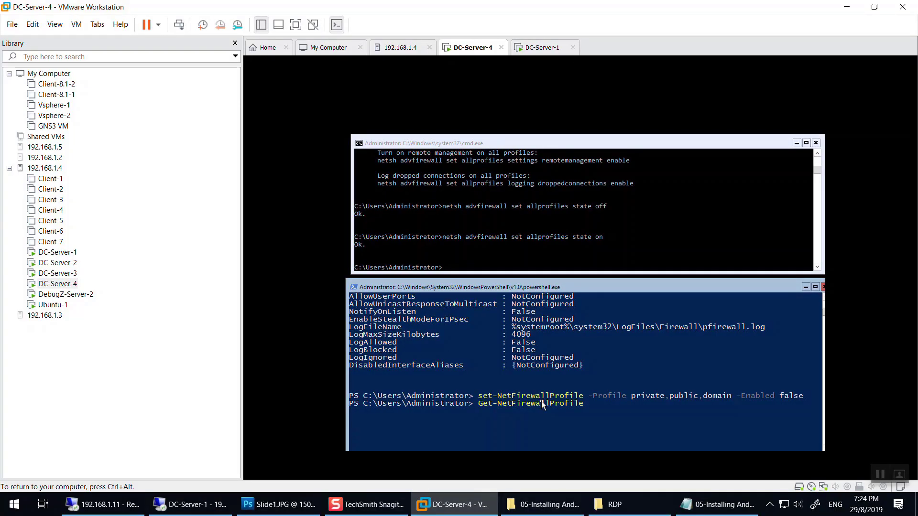
{"action": "key", "text": "Return"}
{"action": "scroll", "coordinate": [543, 406], "scroll_direction": "up", "scroll_amount": 4}
{"action": "left_click_drag", "start_coordinate": [537, 335], "coordinate": [515, 352]}
{"action": "scroll", "coordinate": [515, 330], "scroll_direction": "up", "scroll_amount": 7}
{"action": "scroll", "coordinate": [515, 354], "scroll_direction": "up", "scroll_amount": 7}
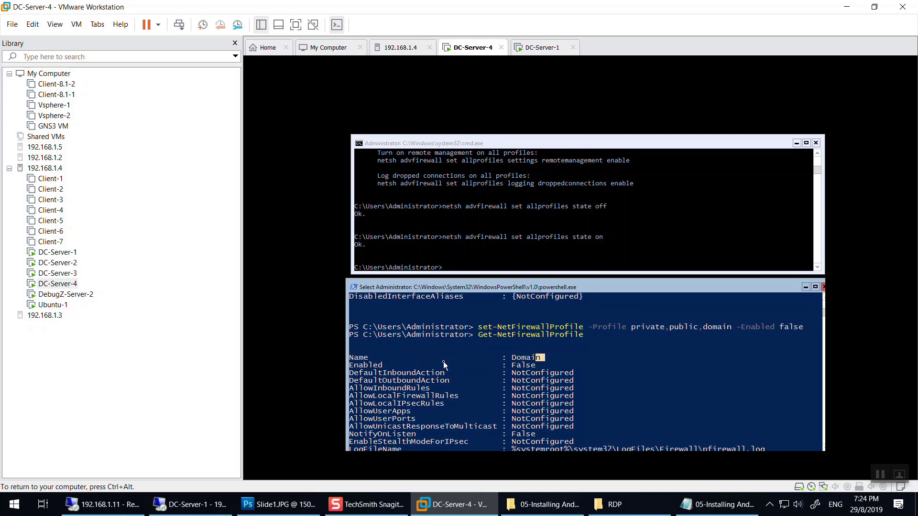
{"action": "scroll", "coordinate": [529, 340], "scroll_direction": "down", "scroll_amount": 2}
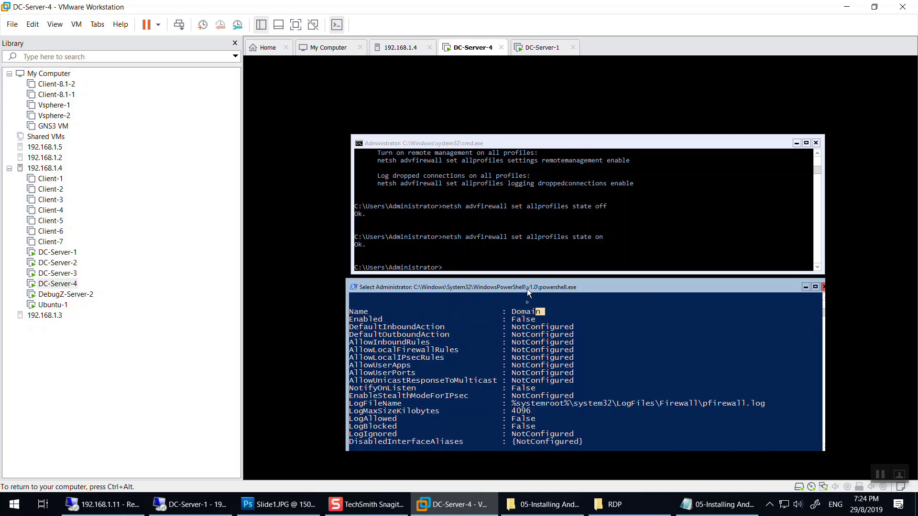
{"action": "scroll", "coordinate": [532, 355], "scroll_direction": "down", "scroll_amount": 3}
{"action": "scroll", "coordinate": [539, 382], "scroll_direction": "down", "scroll_amount": 7}
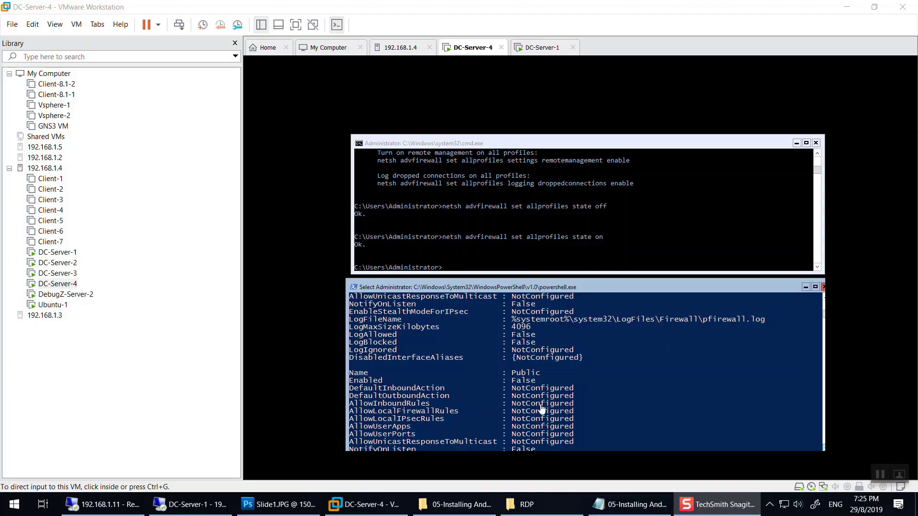
Turn DC-Server-4's firewall back on with netsh advfirewall set allprofiles state on.
{"action": "left_click", "coordinate": [555, 272]}
{"action": "key", "text": "Up"}
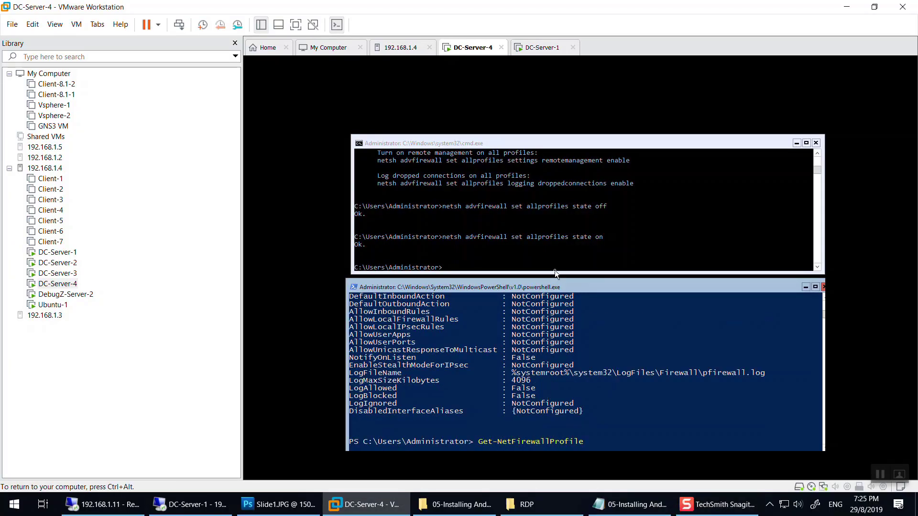
{"action": "left_click", "coordinate": [554, 270]}
{"action": "left_click", "coordinate": [662, 268]}
{"action": "key", "text": "Up"}
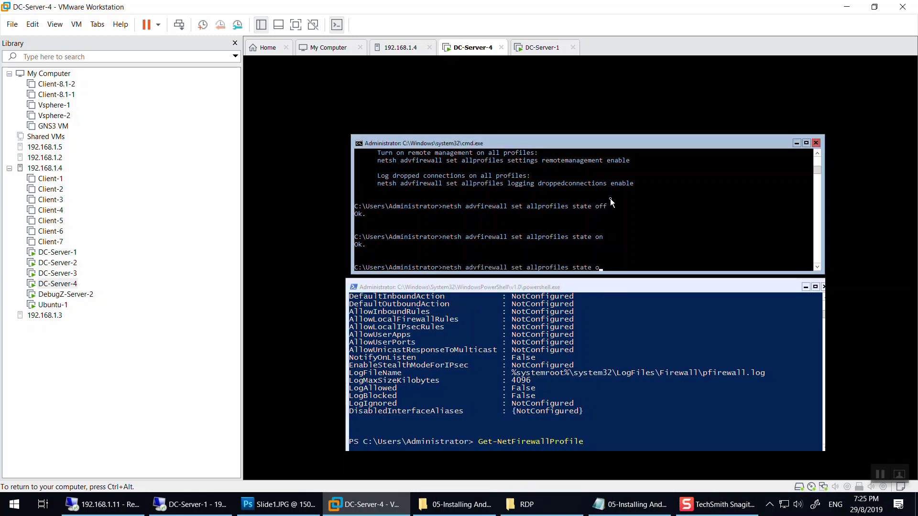
{"action": "type", "text": "m"}
{"action": "key", "text": "Return"}
{"action": "key", "text": "Up"}
{"action": "key", "text": "Return"}
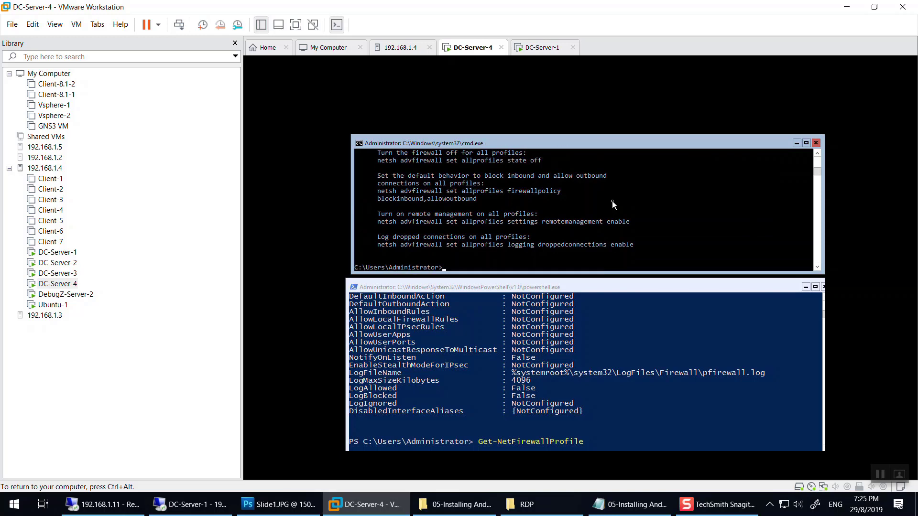
{"action": "key", "text": "Up"}
{"action": "key", "text": "Up"}
{"action": "key", "text": "Return"}
{"action": "key", "text": "ctrl+alt"}
Restart ping 11.0.0.5 -t on DC-Server-1 and recall set-NetFirewallProfile in PowerShell.
{"action": "left_click", "coordinate": [190, 504]}
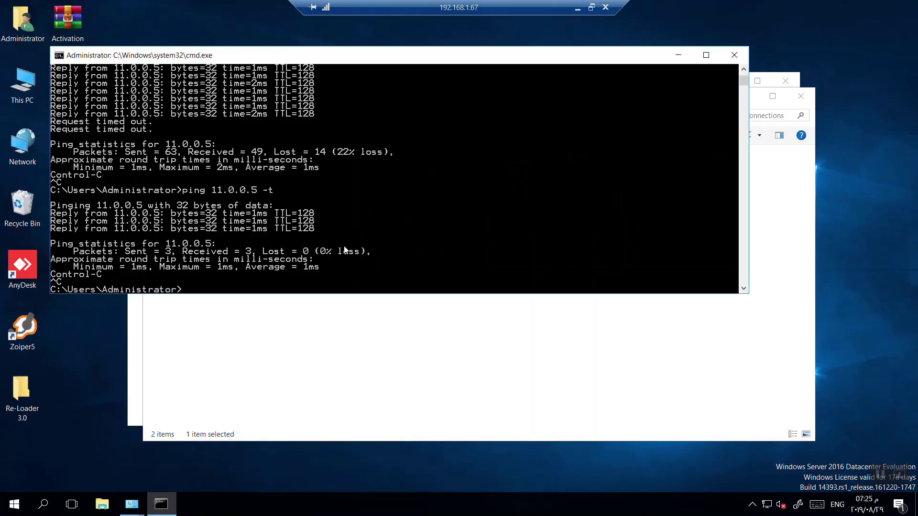
{"action": "key", "text": "Up"}
{"action": "key", "text": "Return"}
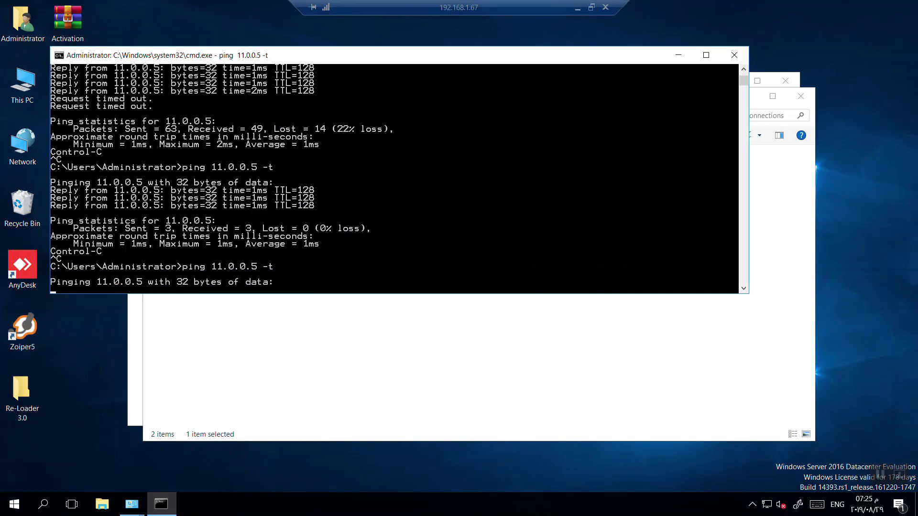
{"action": "left_click", "coordinate": [593, 5]}
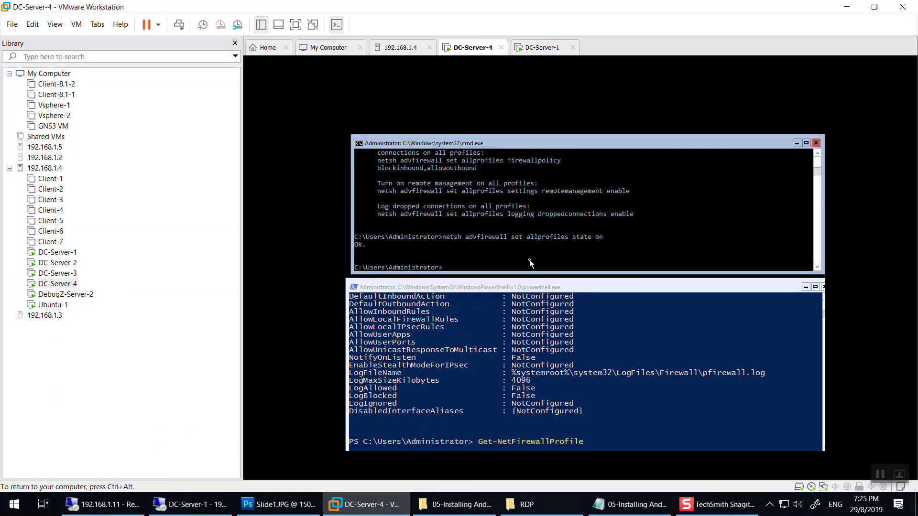
{"action": "left_click", "coordinate": [615, 422]}
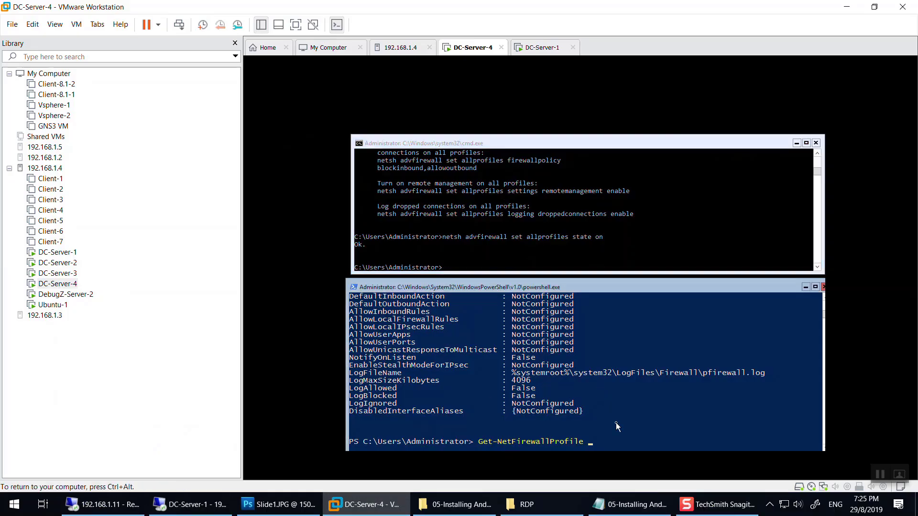
{"action": "key", "text": "Up"}
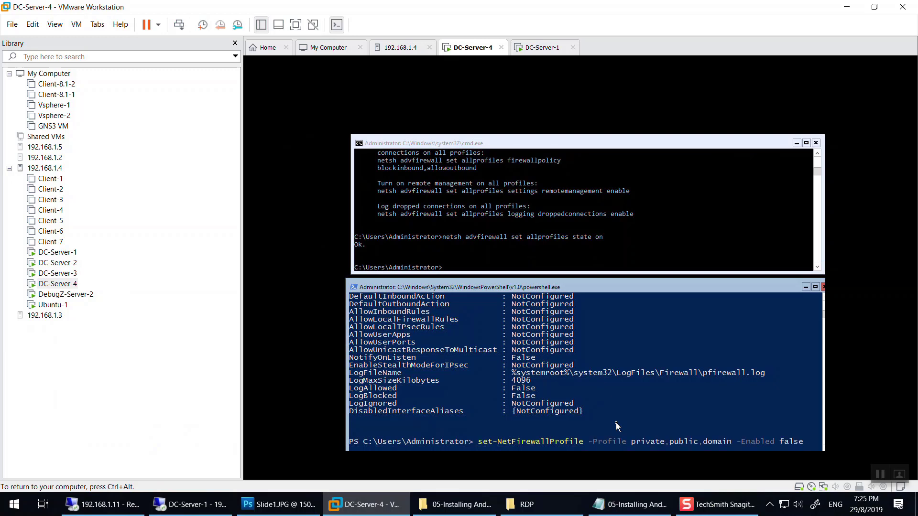
Run set-NetFirewallProfile -Profile private -Enabled false on DC-Server-4.
{"action": "key", "text": "Left"}
{"action": "key", "text": "Left"}
{"action": "key", "text": "Left"}
{"action": "key", "text": "Left"}
{"action": "key", "text": "Left"}
{"action": "key", "text": "Left"}
{"action": "key", "text": "Left"}
{"action": "key", "text": "Left"}
{"action": "key", "text": "Left"}
{"action": "key", "text": "Left"}
{"action": "key", "text": "Left"}
{"action": "key", "text": "Left"}
{"action": "key", "text": "Left"}
{"action": "key", "text": "Left"}
{"action": "key", "text": "Left"}
{"action": "key", "text": "BackSpace"}
{"action": "key", "text": "BackSpace"}
{"action": "key", "text": "BackSpace"}
{"action": "key", "text": "BackSpace"}
{"action": "key", "text": "BackSpace"}
{"action": "key", "text": "BackSpace"}
{"action": "key", "text": "BackSpace"}
{"action": "key", "text": "BackSpace"}
{"action": "key", "text": "BackSpace"}
{"action": "key", "text": "BackSpace"}
{"action": "key", "text": "BackSpace"}
{"action": "key", "text": "BackSpace"}
{"action": "key", "text": "BackSpace"}
{"action": "key", "text": "BackSpace"}
{"action": "key", "text": "Return"}
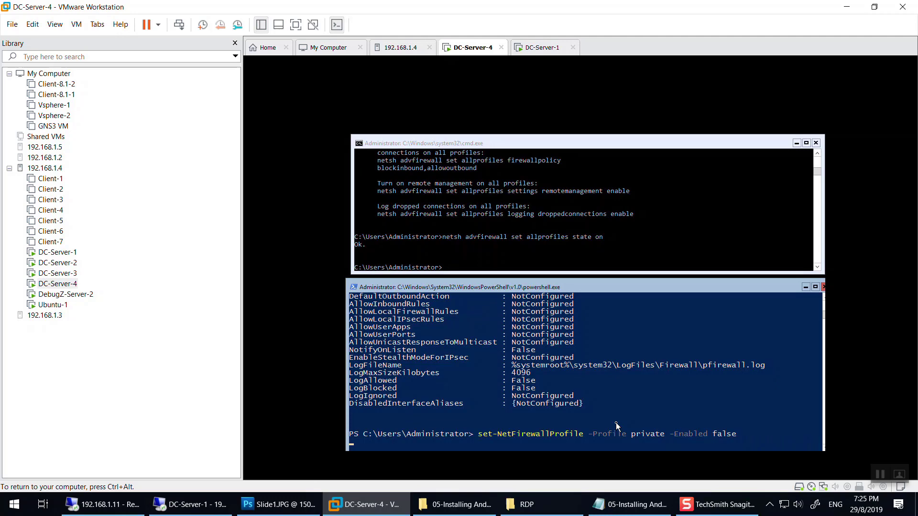
Restart the ping to 11.0.0.5 on DC-Server-1 and see it still time out.
{"action": "left_click", "coordinate": [189, 504]}
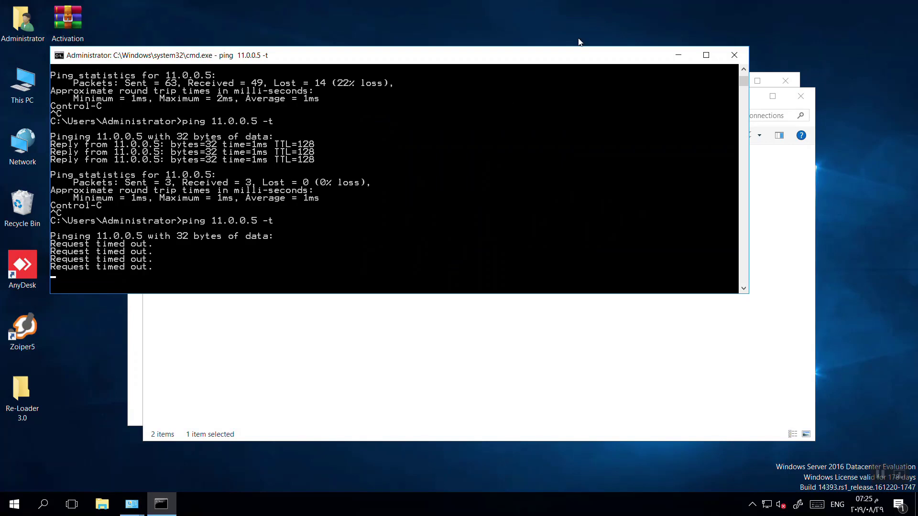
{"action": "key", "text": "ctrl+c"}
{"action": "key", "text": "Up"}
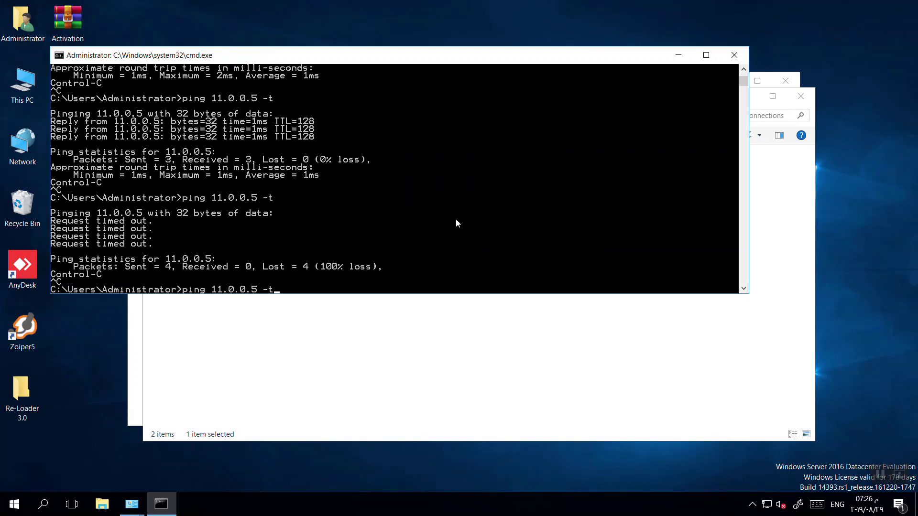
{"action": "key", "text": "Return"}
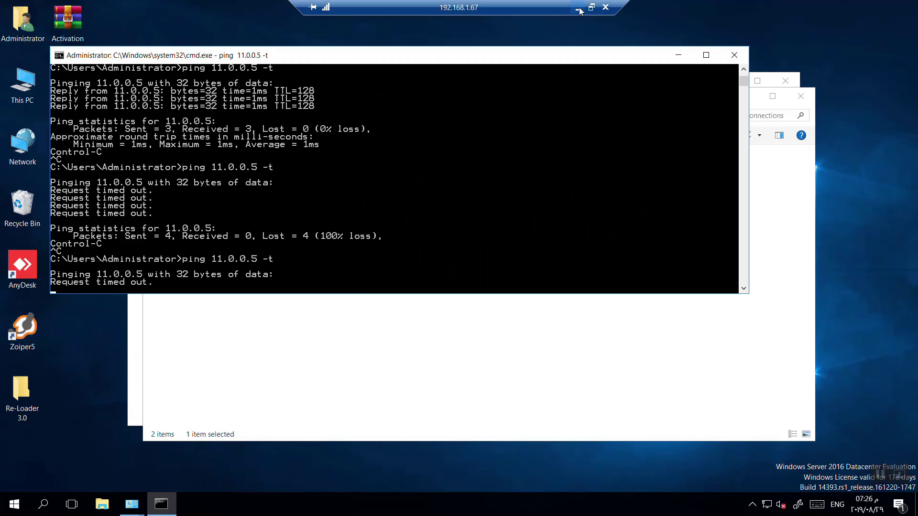
{"action": "left_click", "coordinate": [597, 6]}
{"action": "key", "text": "Up"}
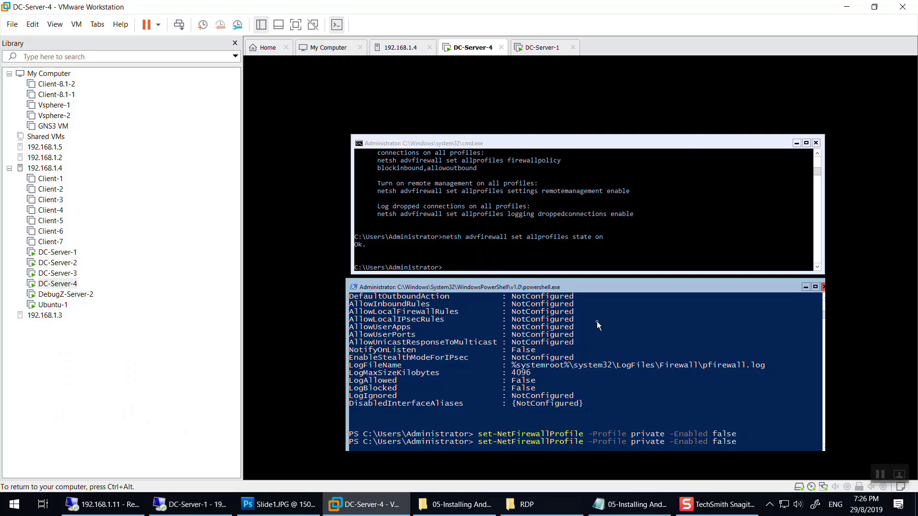
Rerun the firewall command disabling the private profile.
{"action": "key", "text": "Left"}
{"action": "key", "text": "Left"}
{"action": "key", "text": "Left"}
{"action": "key", "text": "Left"}
{"action": "key", "text": "Left"}
{"action": "key", "text": "Left"}
{"action": "key", "text": "Left"}
{"action": "key", "text": "Left"}
{"action": "key", "text": "Left"}
{"action": "key", "text": "Left"}
{"action": "key", "text": "Left"}
{"action": "key", "text": "Left"}
{"action": "key", "text": "Left"}
{"action": "key", "text": "Left"}
{"action": "key", "text": "Left"}
{"action": "key", "text": "BackSpace"}
{"action": "key", "text": "BackSpace"}
{"action": "key", "text": "BackSpace"}
{"action": "key", "text": "BackSpace"}
{"action": "key", "text": "BackSpace"}
{"action": "key", "text": "BackSpace"}
{"action": "type", "text": "rivate"}
{"action": "key", "text": "Return"}
Disable the public profile with -Profile public -Enabled false, then watch DC-Server-1's ping.
{"action": "key", "text": "Up"}
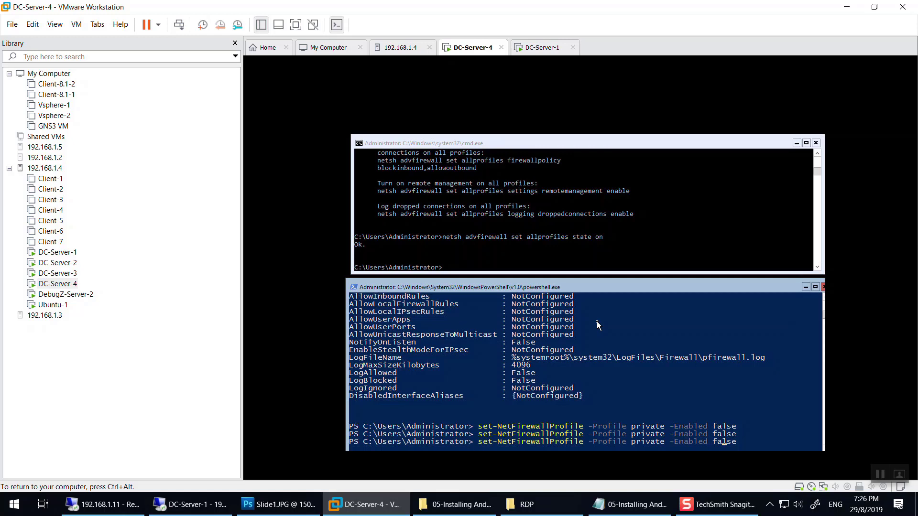
{"action": "key", "text": "Left"}
{"action": "key", "text": "Left"}
{"action": "key", "text": "Left"}
{"action": "key", "text": "Left"}
{"action": "key", "text": "BackSpace"}
{"action": "key", "text": "BackSpace"}
{"action": "key", "text": "BackSpace"}
{"action": "key", "text": "BackSpace"}
{"action": "key", "text": "BackSpace"}
{"action": "key", "text": "BackSpace"}
{"action": "type", "text": "ublic"}
{"action": "key", "text": "Return"}
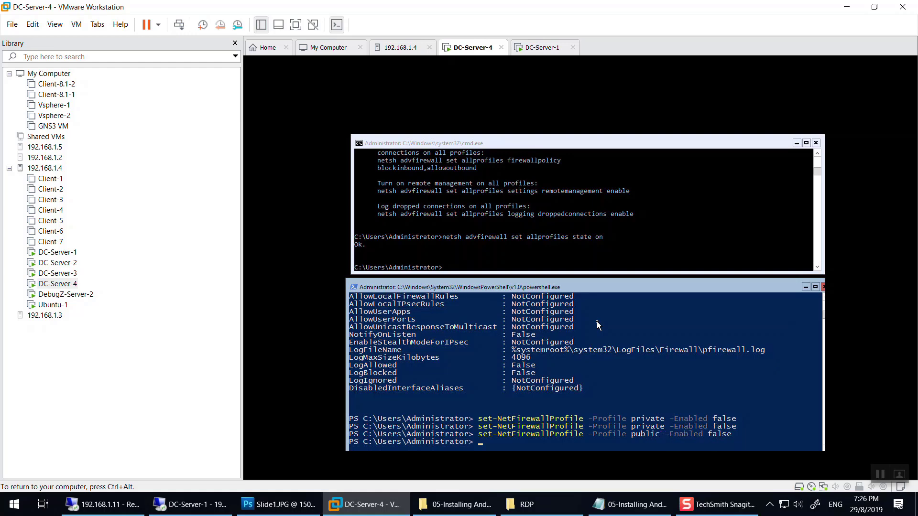
{"action": "left_click", "coordinate": [190, 505]}
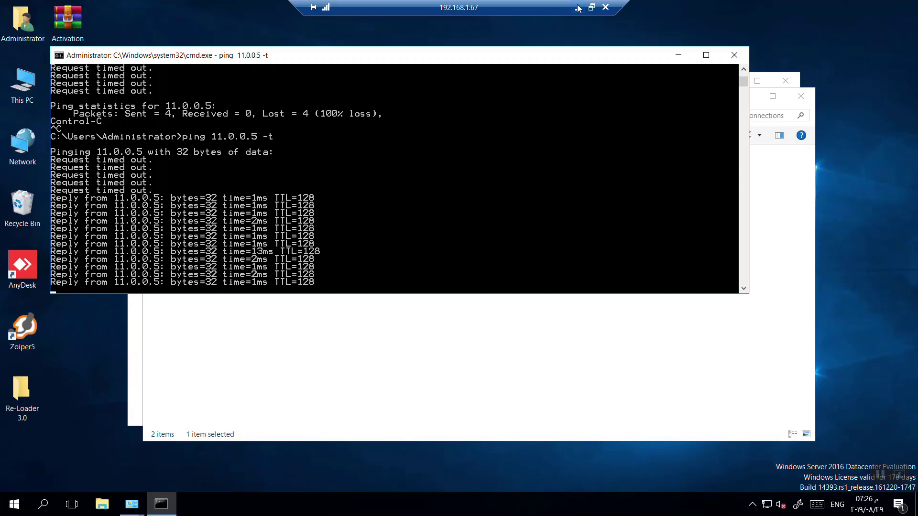
Return to DC-Server-4's PowerShell console and clear the stray text marking.
{"action": "left_click", "coordinate": [577, 7]}
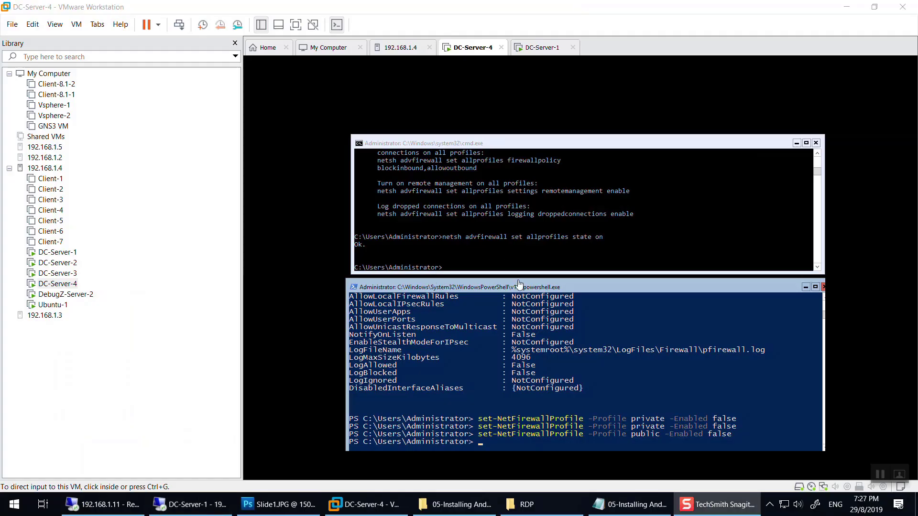
{"action": "left_click", "coordinate": [638, 434]}
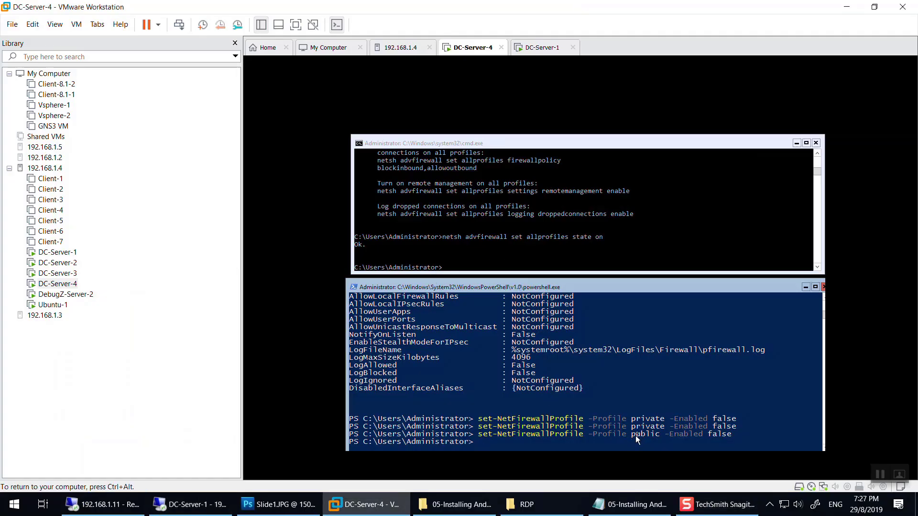
{"action": "left_click_drag", "start_coordinate": [633, 420], "coordinate": [666, 422]}
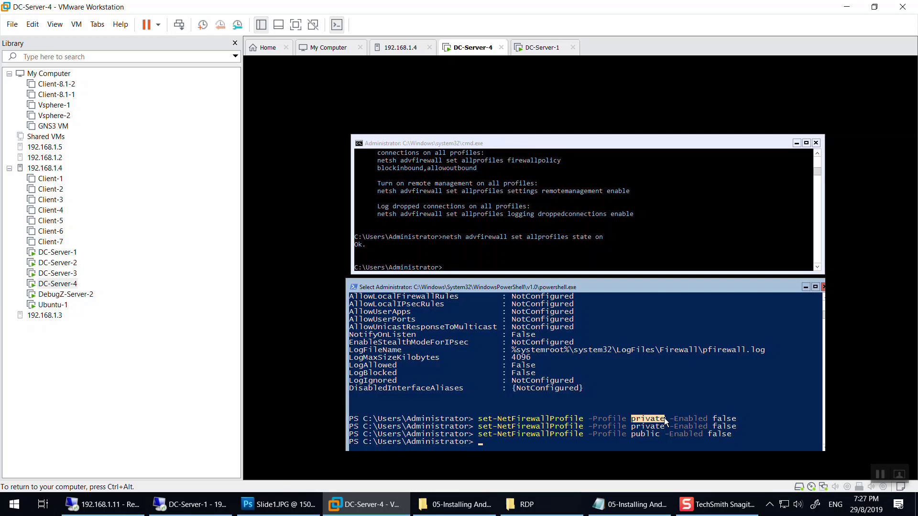
{"action": "key", "text": "ctrl+alt"}
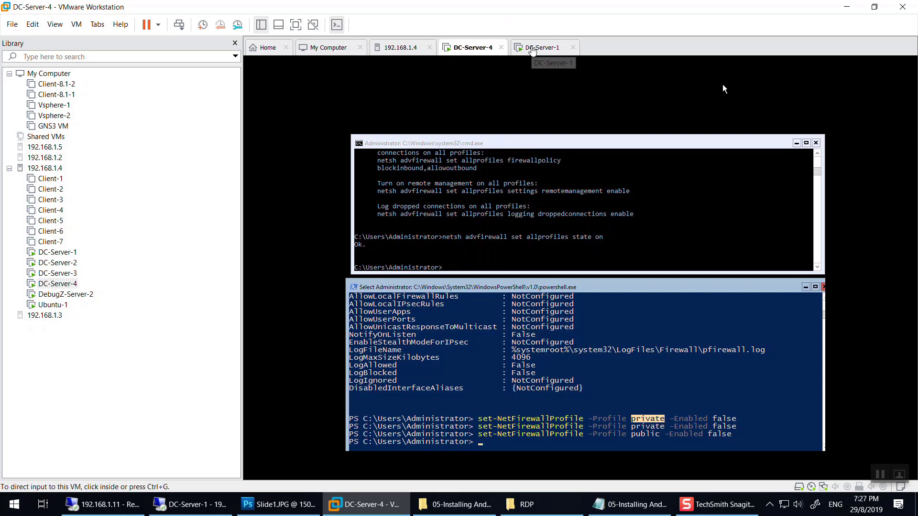
{"action": "left_click", "coordinate": [656, 473]}
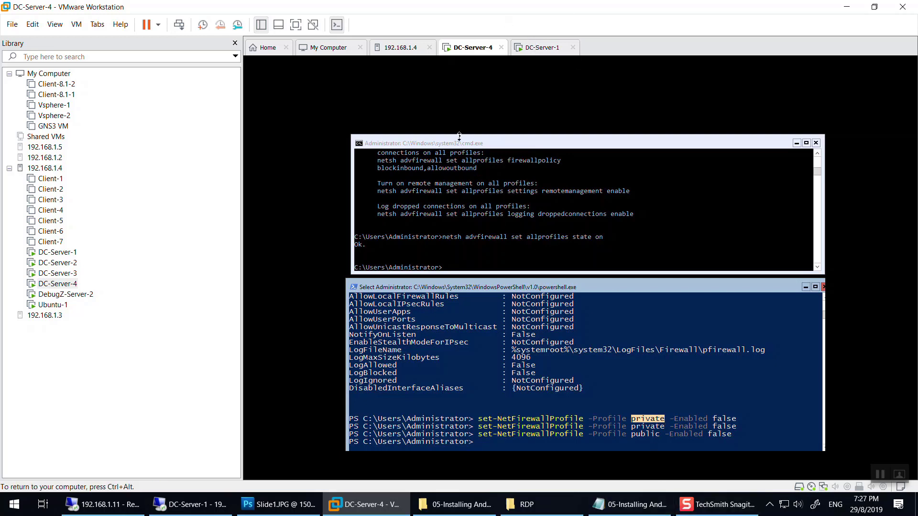
{"action": "key", "text": "ctrl+alt"}
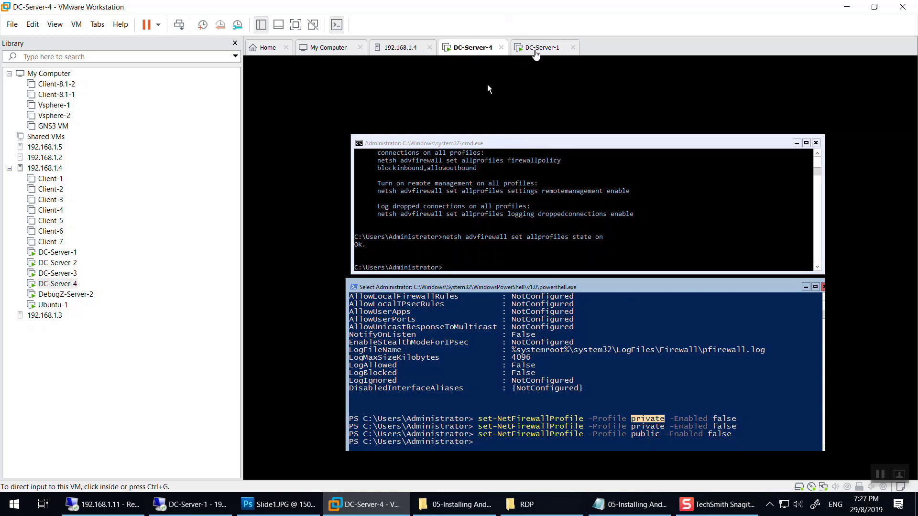
{"action": "left_click", "coordinate": [572, 446]}
{"action": "key", "text": "ctrl+alt"}
{"action": "left_click", "coordinate": [497, 84]}
{"action": "key", "text": "ctrl+alt"}
{"action": "left_click", "coordinate": [475, 84]}
{"action": "left_click", "coordinate": [604, 448]}
{"action": "scroll", "coordinate": [604, 430], "scroll_direction": "down", "scroll_amount": 2}
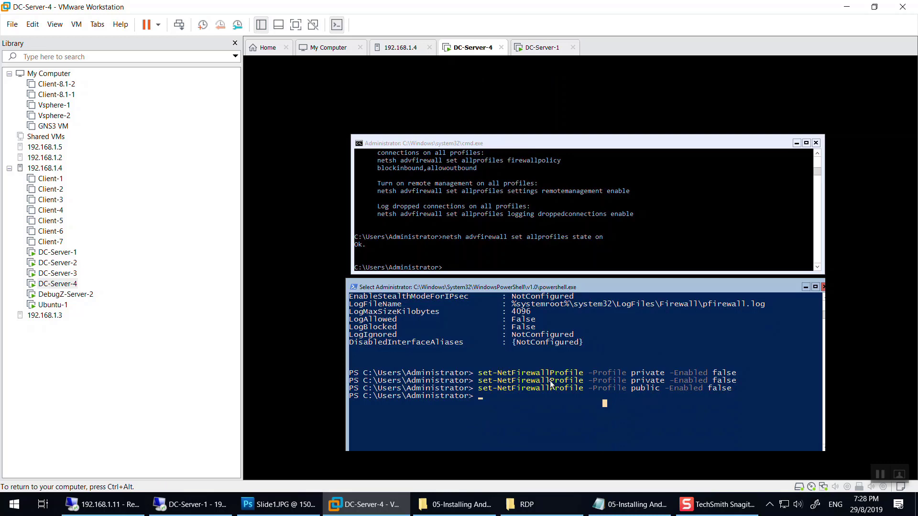
Paste and run set-NetFirewallProfile -Profile private,public,domain -Enabled false, then close DC-Server-4's tab.
{"action": "right_click", "coordinate": [549, 385]}
{"action": "right_click", "coordinate": [550, 385]}
{"action": "key", "text": "Return"}
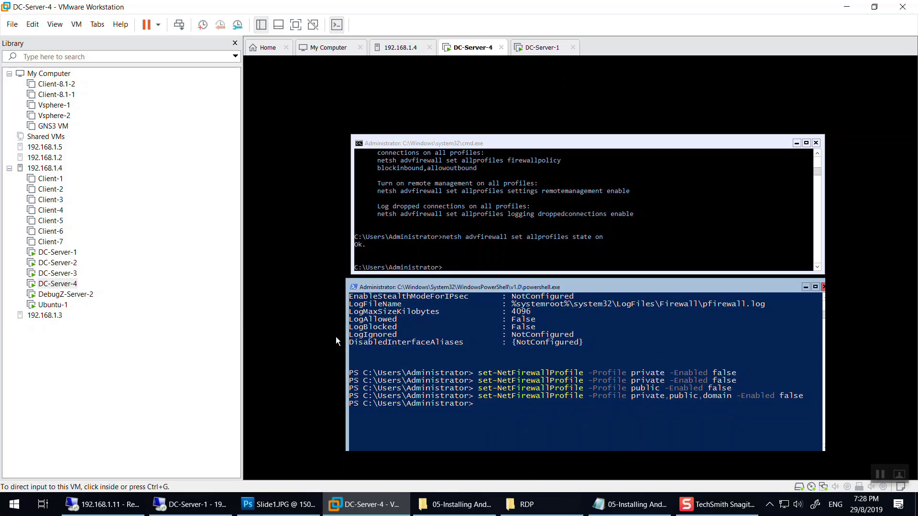
{"action": "left_click", "coordinate": [502, 48]}
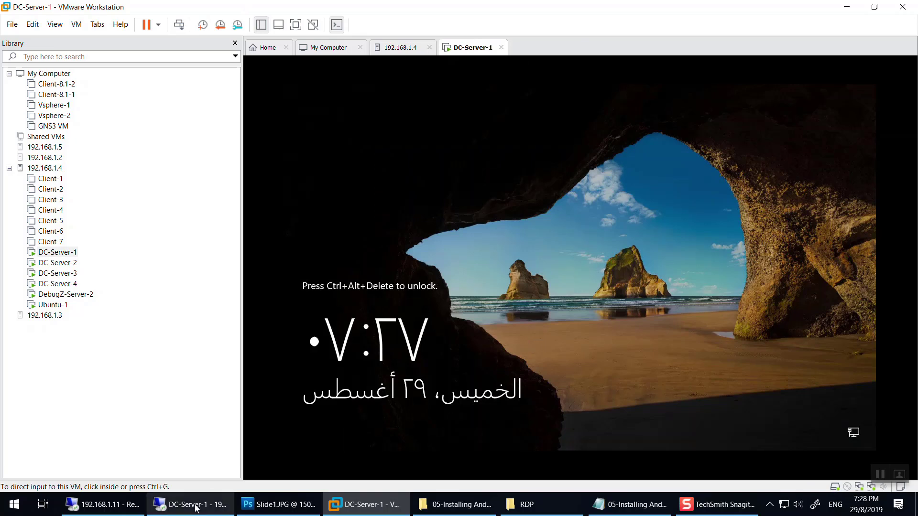
In DC-Server-1's session, close the ping and network windows and launch Server Manager.
{"action": "mouse_move", "coordinate": [196, 507]}
{"action": "left_click", "coordinate": [209, 455]}
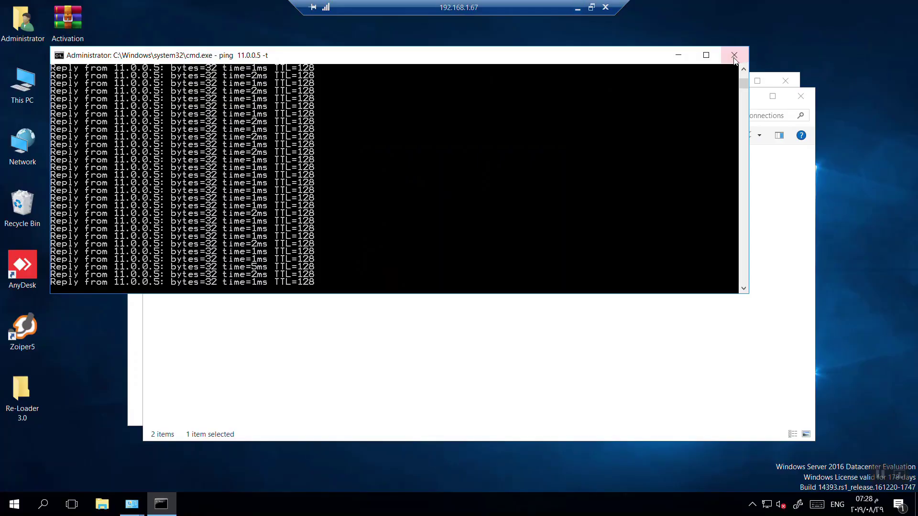
{"action": "left_click", "coordinate": [724, 53]}
{"action": "left_click", "coordinate": [795, 93]}
{"action": "left_click", "coordinate": [785, 80]}
{"action": "key", "text": "super"}
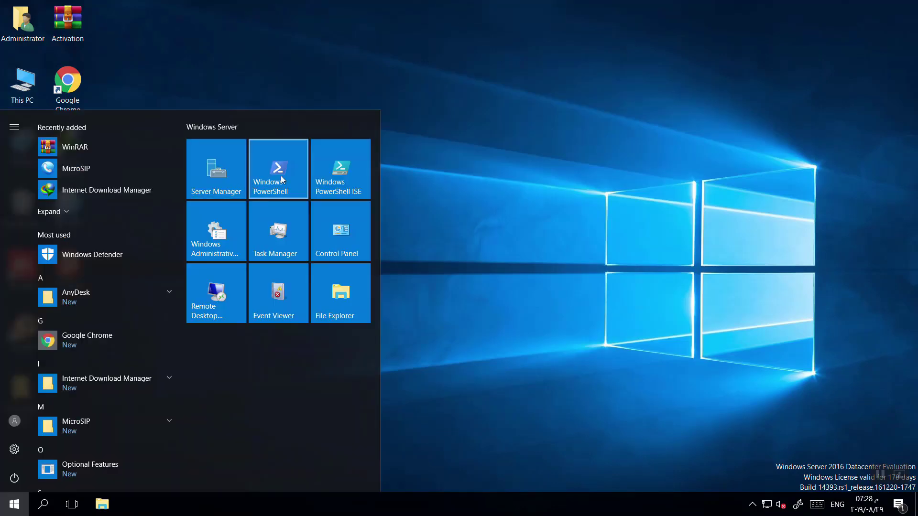
{"action": "left_click", "coordinate": [233, 181]}
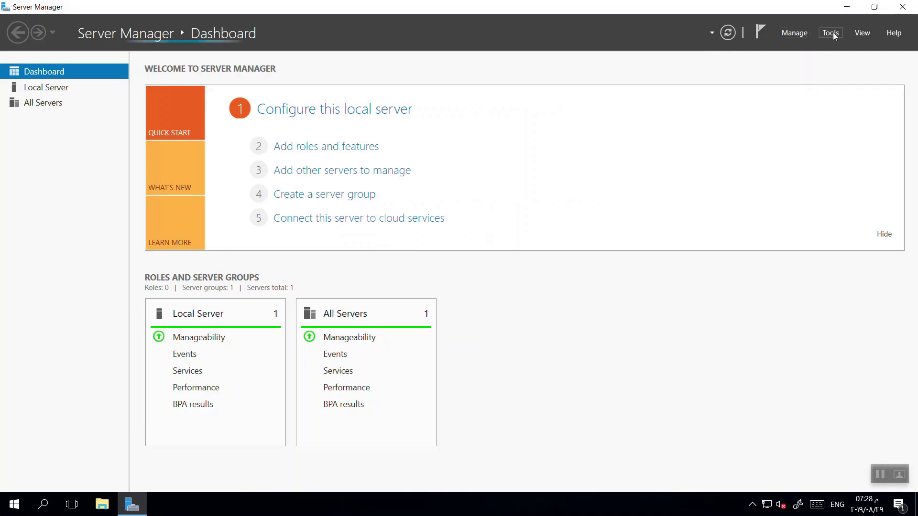
{"action": "left_click", "coordinate": [833, 35]}
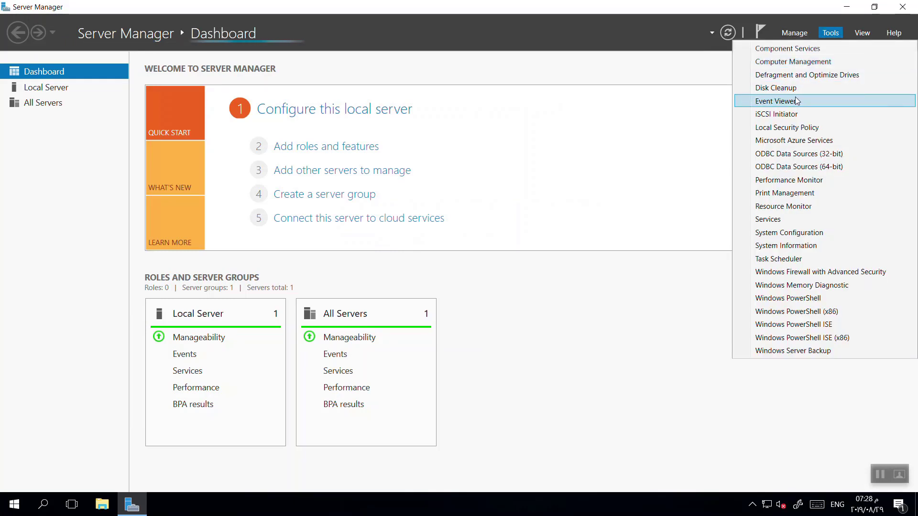
{"action": "left_click", "coordinate": [575, 143]}
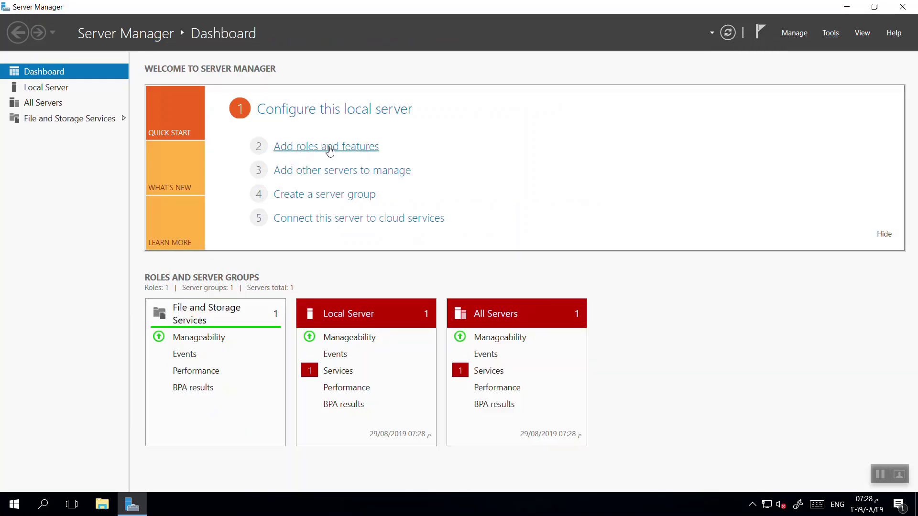
Select the Active Directory Domain Services role with its required features in Add Roles and Features.
{"action": "left_click", "coordinate": [305, 147]}
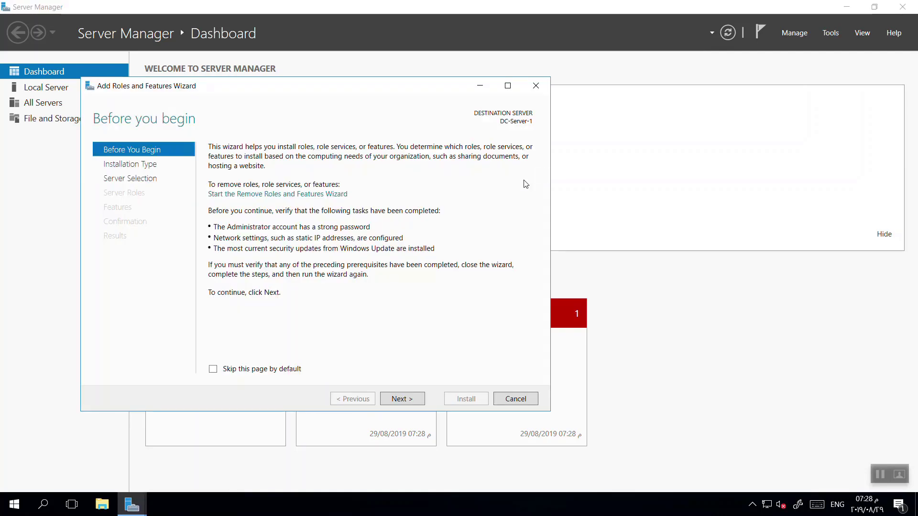
{"action": "left_click", "coordinate": [403, 399]}
{"action": "left_click", "coordinate": [403, 398]}
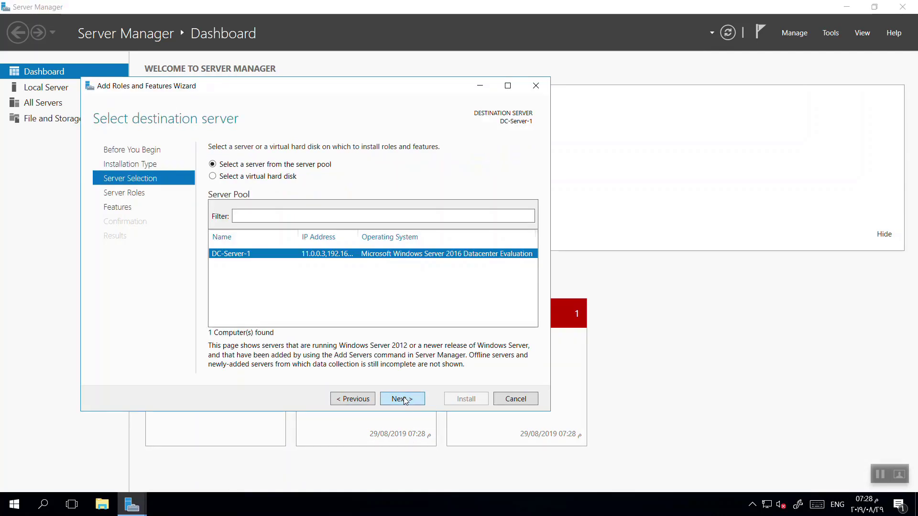
{"action": "left_click", "coordinate": [403, 399]}
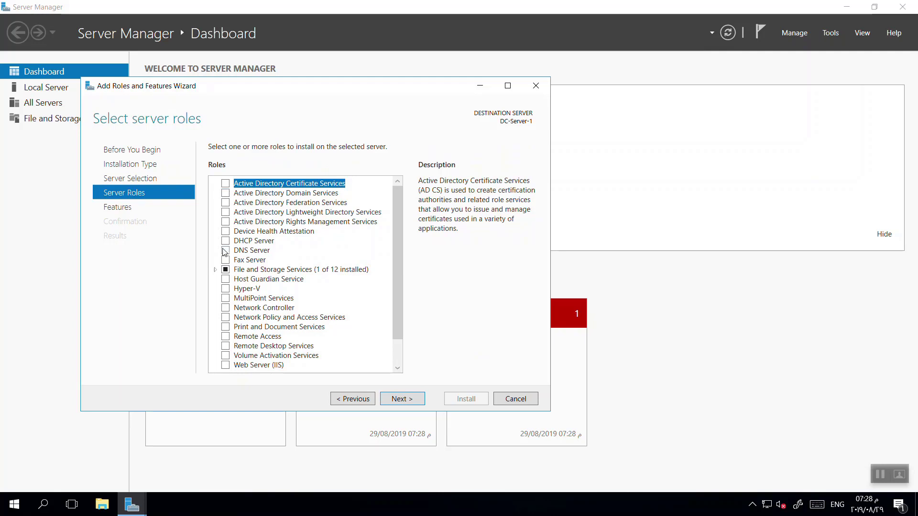
{"action": "left_click", "coordinate": [225, 193]}
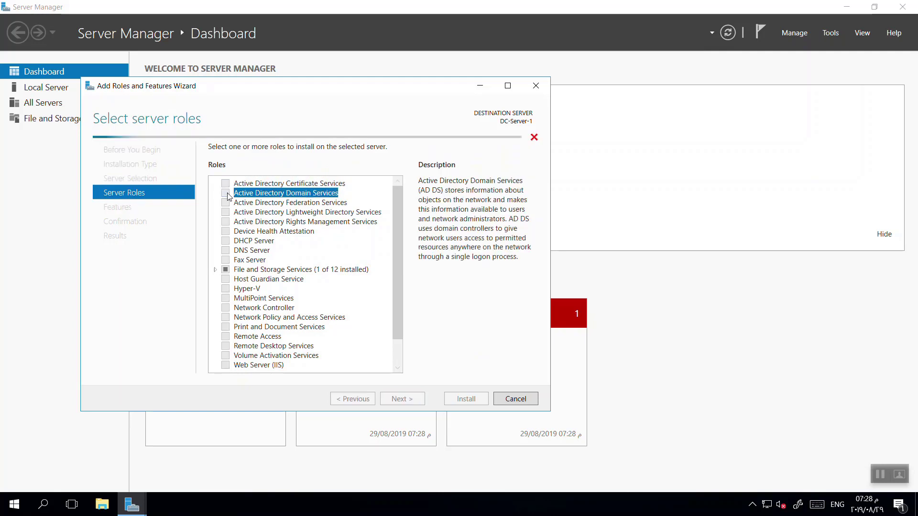
{"action": "left_click", "coordinate": [354, 349]}
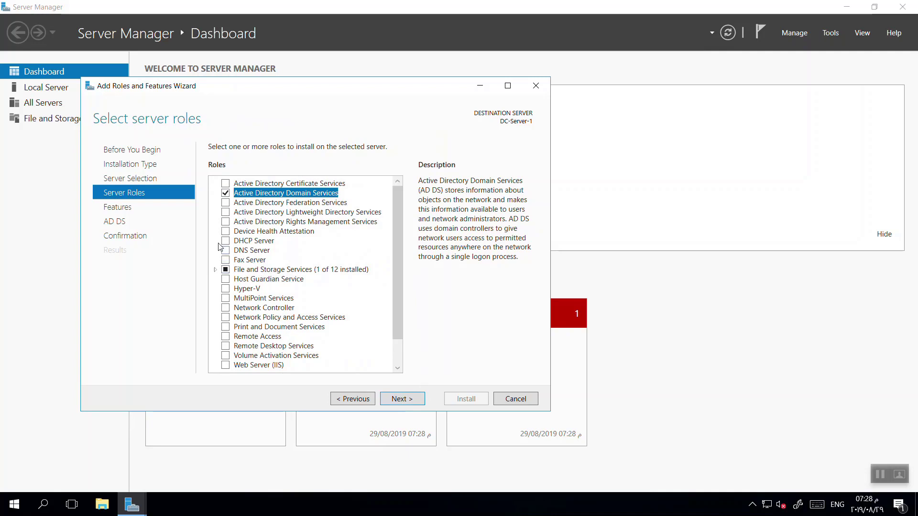
Allow automatic restart and install the AD DS role.
{"action": "left_click", "coordinate": [401, 399]}
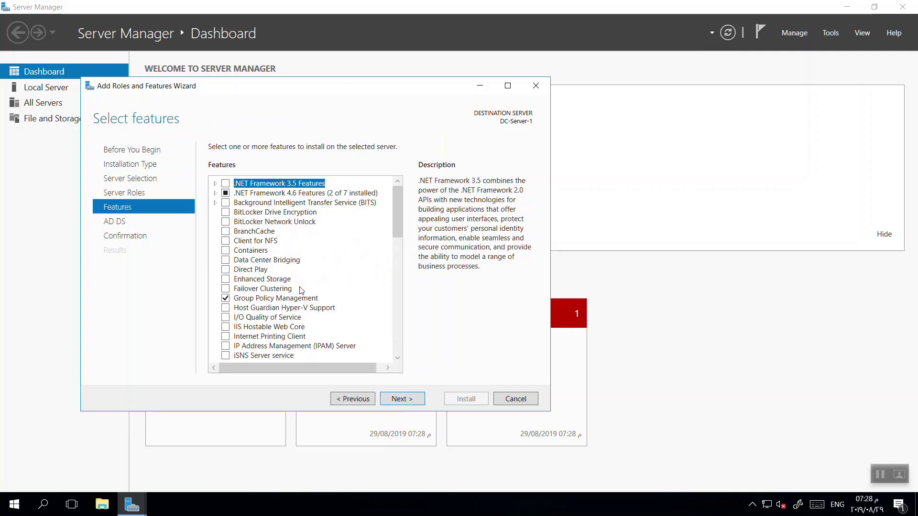
{"action": "left_click", "coordinate": [406, 401]}
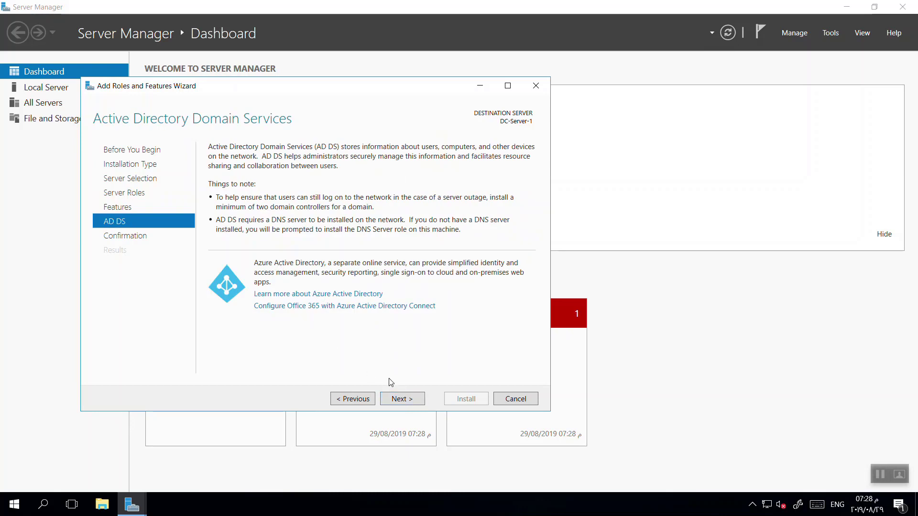
{"action": "left_click", "coordinate": [407, 399]}
{"action": "left_click", "coordinate": [251, 164]}
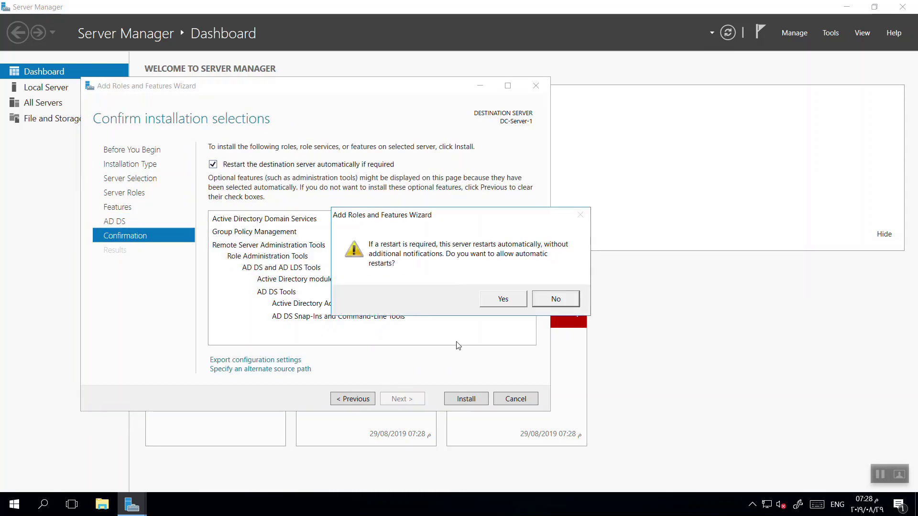
{"action": "left_click", "coordinate": [503, 301]}
{"action": "left_click", "coordinate": [467, 398]}
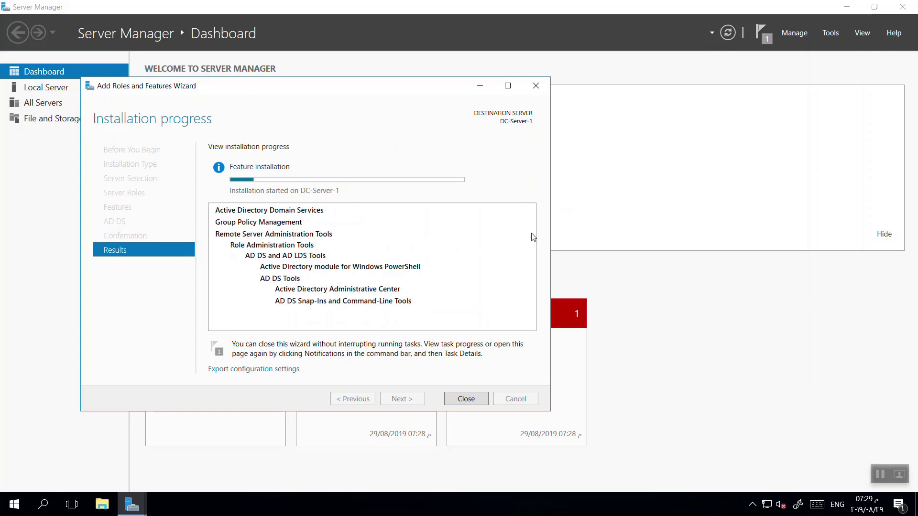
{"action": "mouse_move", "coordinate": [553, 9]}
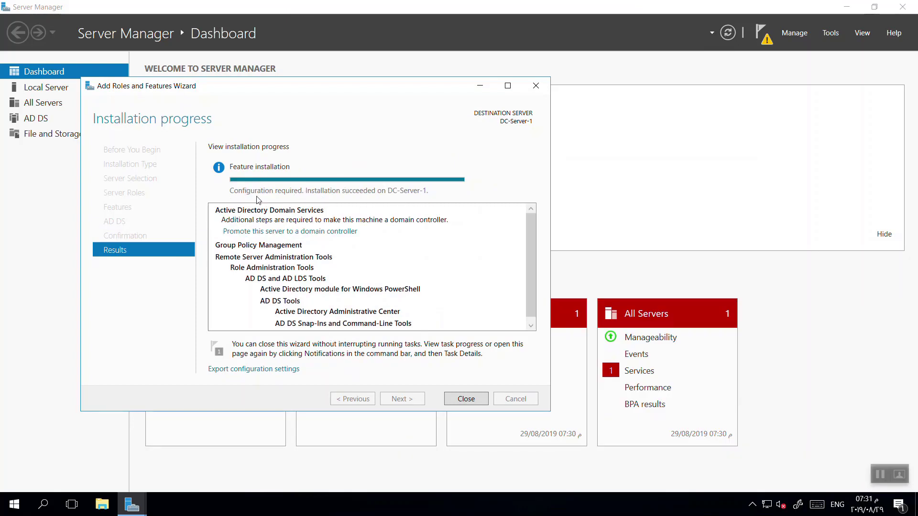
Close the install wizard, then choose 'Promote this server to a domain controller' from notifications.
{"action": "left_click", "coordinate": [472, 404]}
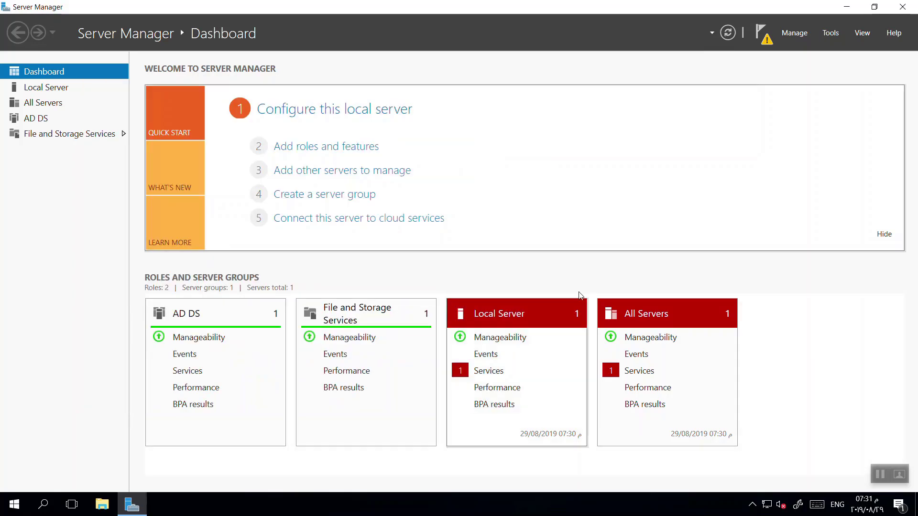
{"action": "left_click", "coordinate": [764, 42]}
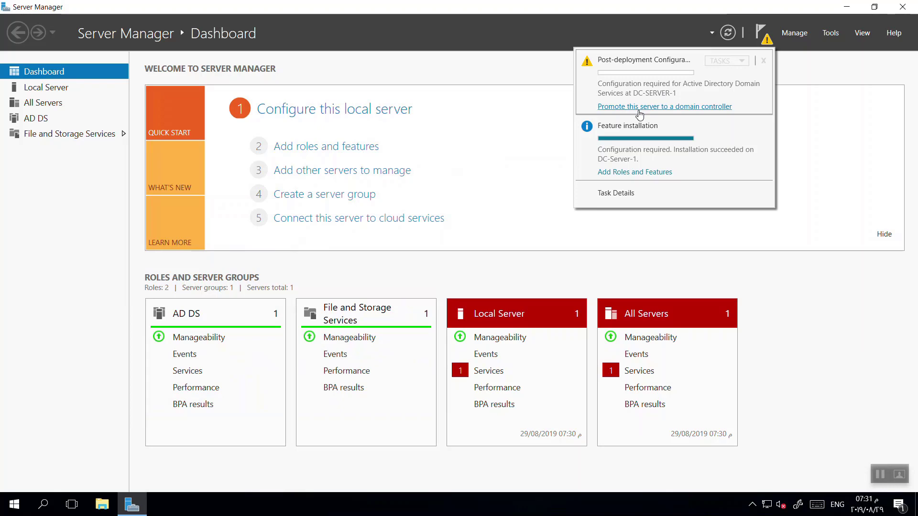
{"action": "left_click", "coordinate": [364, 147]}
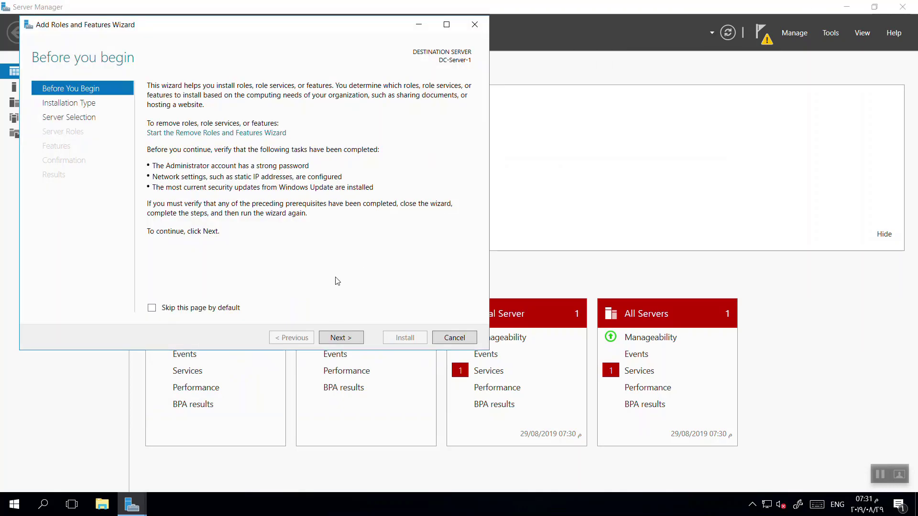
{"action": "left_click", "coordinate": [345, 340]}
{"action": "left_click", "coordinate": [345, 339]}
{"action": "left_click", "coordinate": [345, 340]}
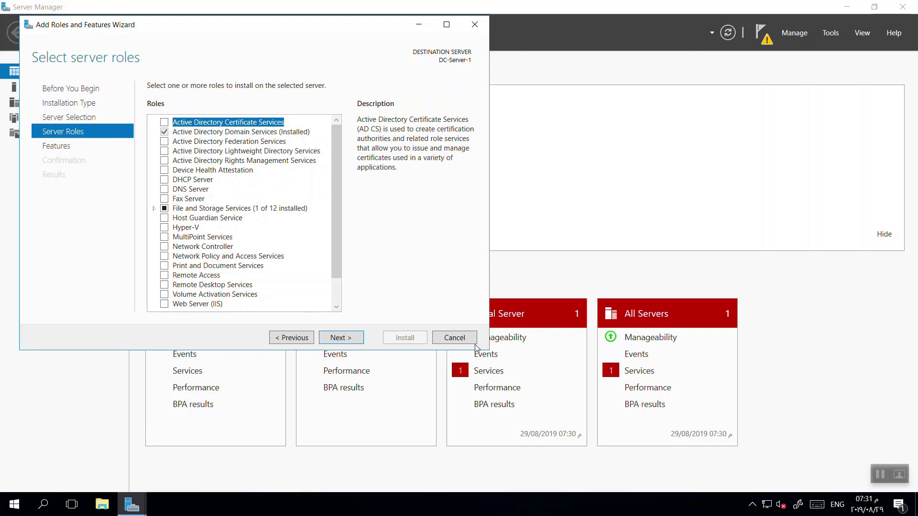
{"action": "left_click", "coordinate": [455, 337]}
{"action": "left_click", "coordinate": [761, 33]}
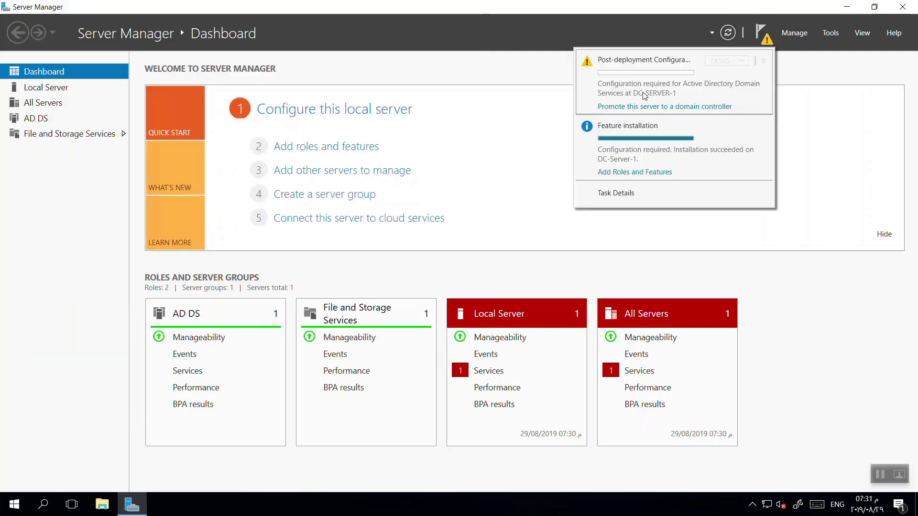
{"action": "left_click", "coordinate": [662, 107]}
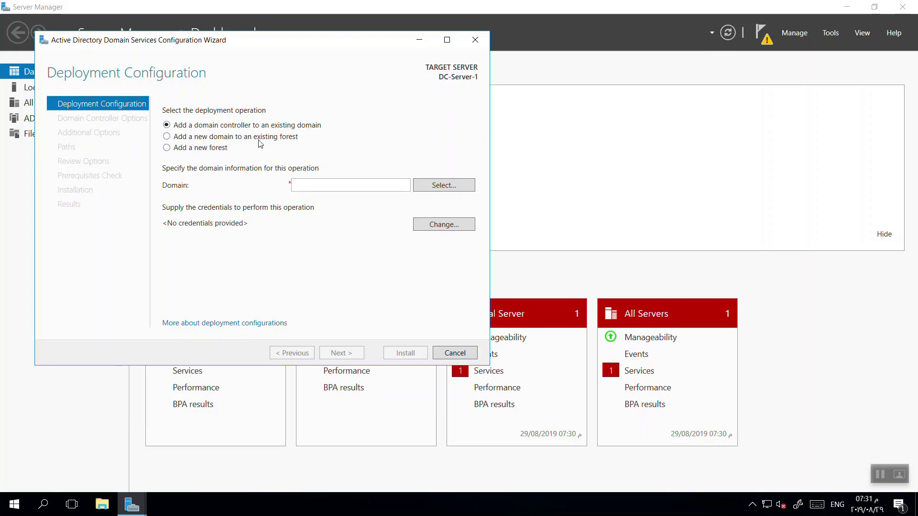
Choose to add a new forest with root domain name debugz-it.org.
{"action": "left_click", "coordinate": [167, 147]}
{"action": "left_click", "coordinate": [316, 186]}
{"action": "type", "text": "debugz-it.org"}
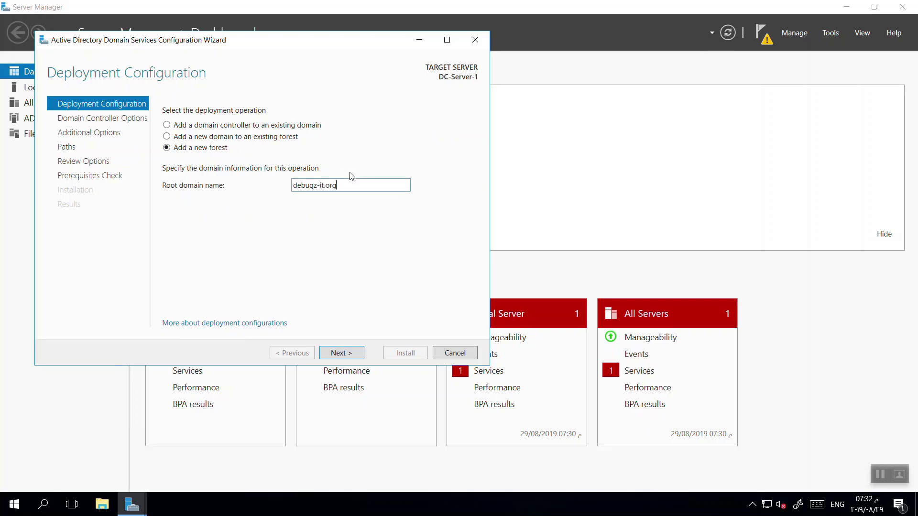
{"action": "left_click_drag", "start_coordinate": [341, 186], "coordinate": [139, 187]}
{"action": "key", "text": "Left"}
{"action": "type", "text": "com"}
{"action": "key", "text": "BackSpace"}
{"action": "key", "text": "BackSpace"}
{"action": "key", "text": "BackSpace"}
{"action": "type", "text": "dom-"}
{"action": "type", "text": "1"}
{"action": "key", "text": "BackSpace"}
{"action": "type", "text": "2"}
{"action": "left_click_drag", "start_coordinate": [380, 185], "coordinate": [204, 193]}
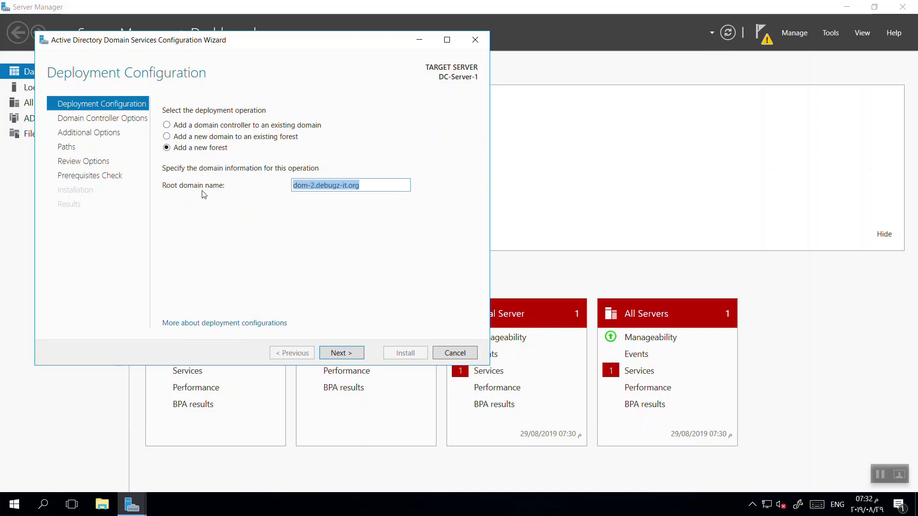
{"action": "type", "text": "debugz-i"}
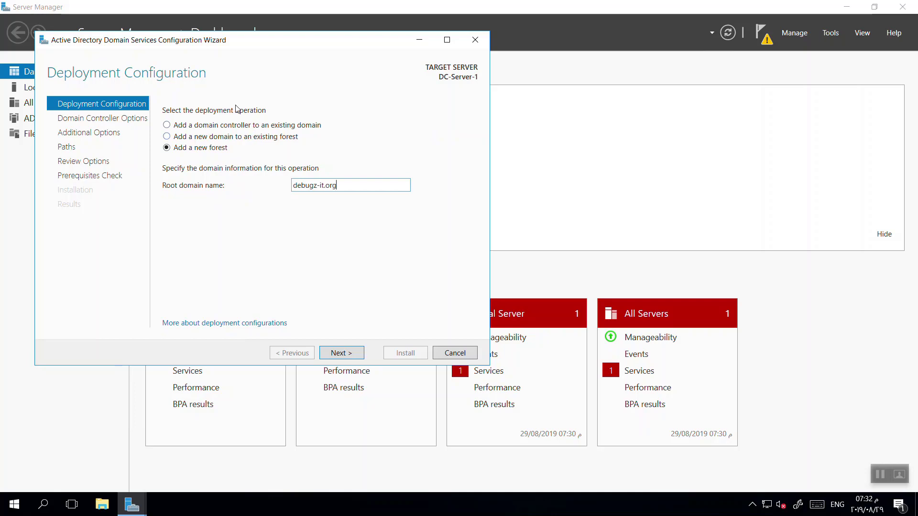
{"action": "left_click", "coordinate": [347, 358]}
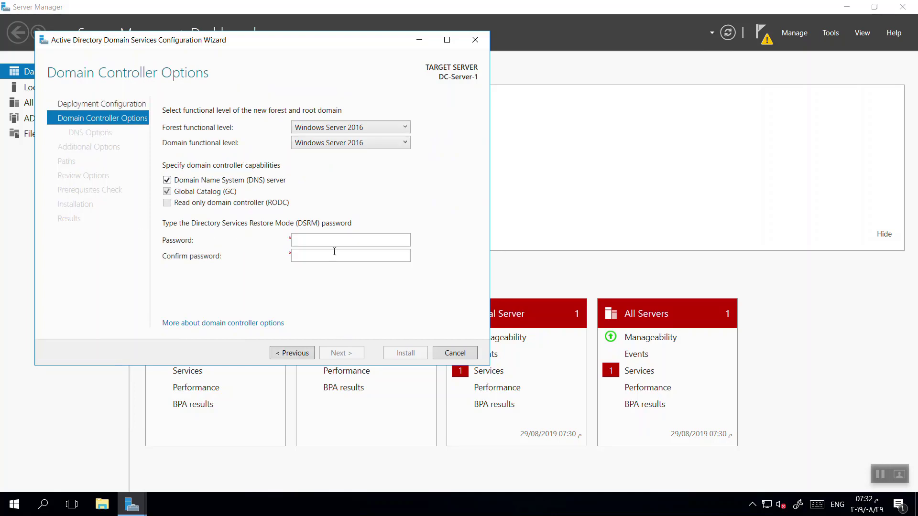
Enter and confirm the DSRM password, keeping Windows Server 2016 functional levels.
{"action": "left_click", "coordinate": [318, 241]}
{"action": "type", "text": "••••••••••"}
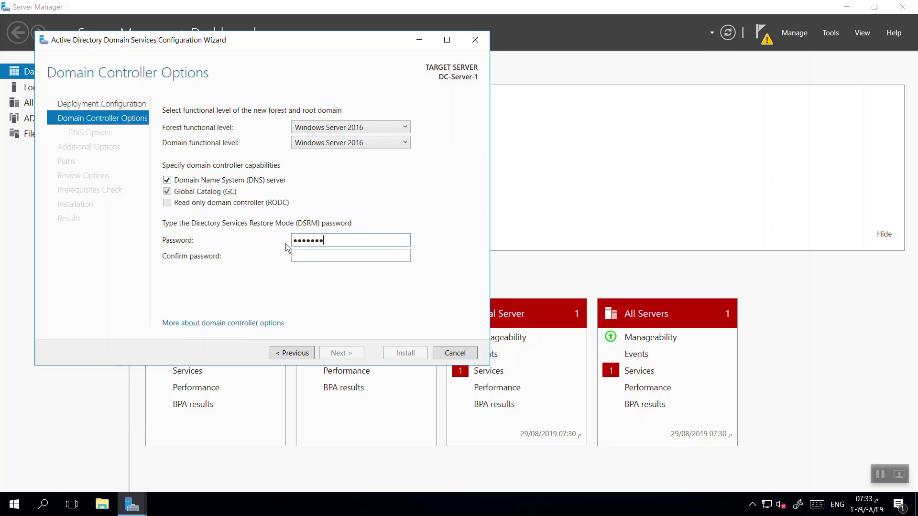
{"action": "key", "text": "BackSpace"}
{"action": "key", "text": "BackSpace"}
{"action": "key", "text": "BackSpace"}
{"action": "key", "text": "BackSpace"}
{"action": "key", "text": "BackSpace"}
{"action": "key", "text": "BackSpace"}
{"action": "key", "text": "BackSpace"}
{"action": "key", "text": "BackSpace"}
{"action": "key", "text": "BackSpace"}
{"action": "type", "text": "•••••••••"}
{"action": "key", "text": "Tab"}
{"action": "type", "text": "••••••••••"}
{"action": "key", "text": "Return"}
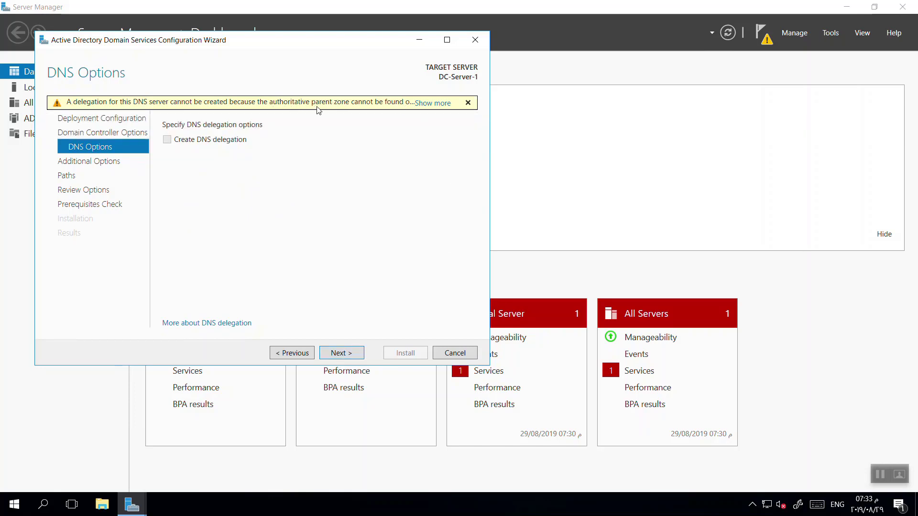
Accept the DNS options, NetBIOS name DEBUGZ-IT and default NTDS/SYSVOL paths, then run the prerequisites check.
{"action": "left_click", "coordinate": [343, 355]}
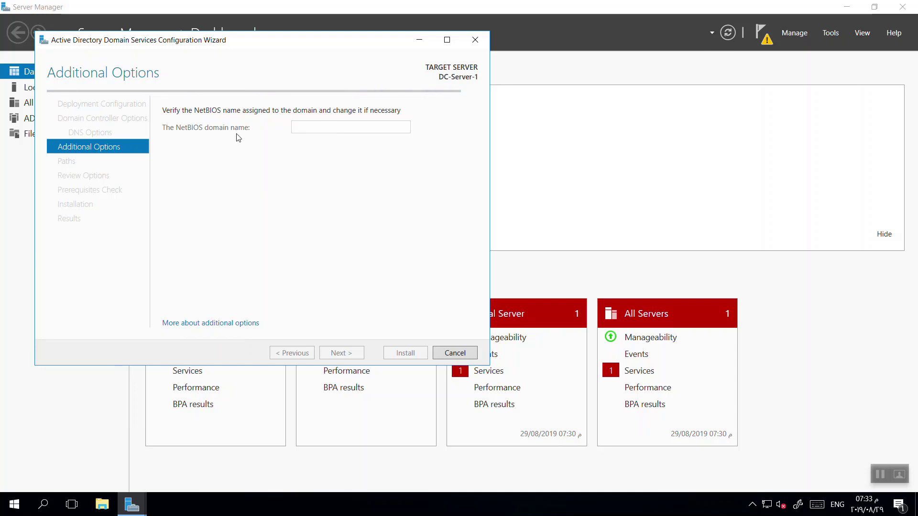
{"action": "left_click", "coordinate": [14, 504]}
{"action": "left_click", "coordinate": [14, 504]}
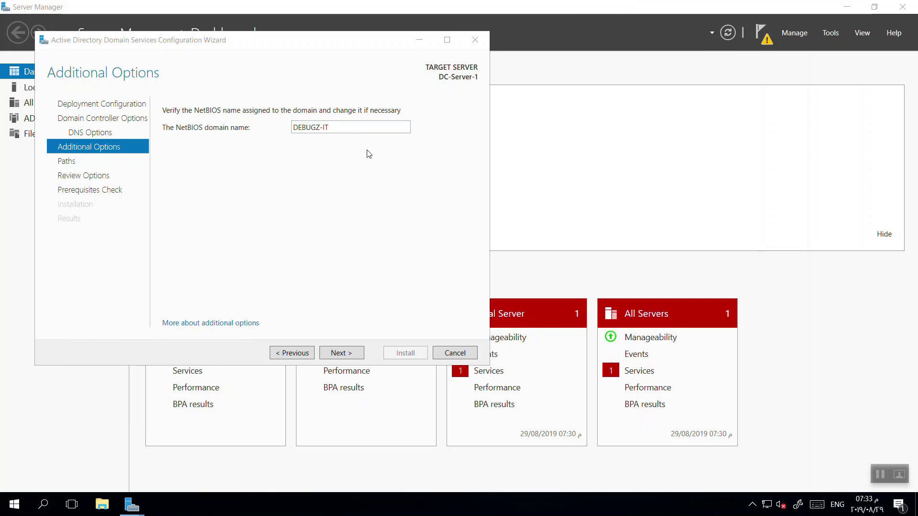
{"action": "left_click", "coordinate": [344, 128]}
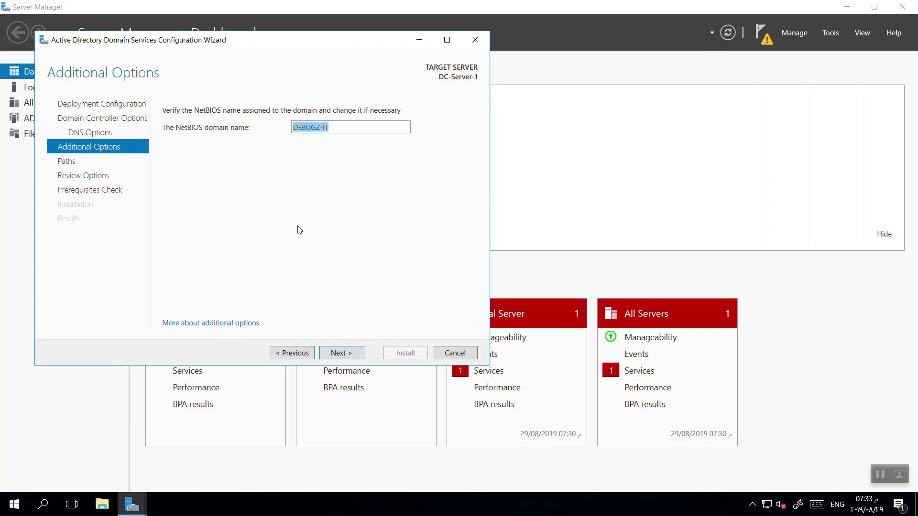
{"action": "left_click", "coordinate": [341, 353]}
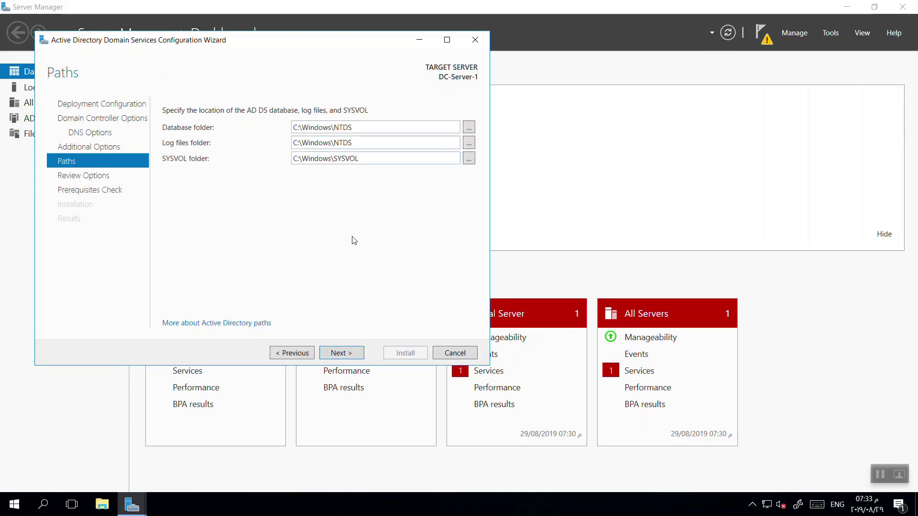
{"action": "left_click", "coordinate": [353, 351]}
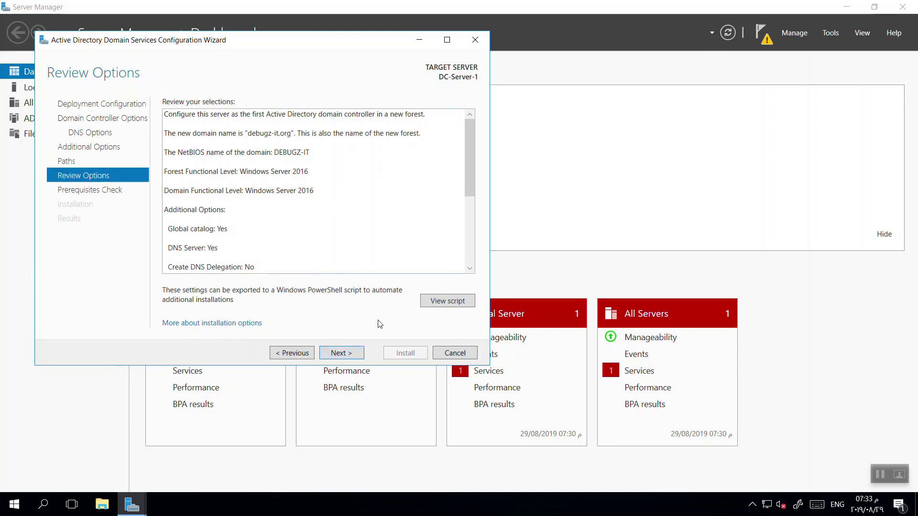
{"action": "left_click", "coordinate": [333, 354]}
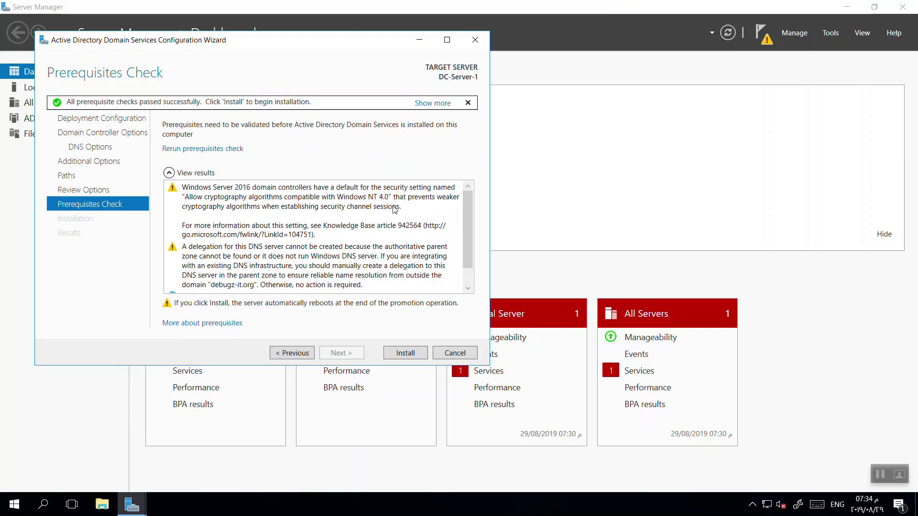
Install AD DS to promote DC-Server-1 to a domain controller.
{"action": "left_click", "coordinate": [404, 354]}
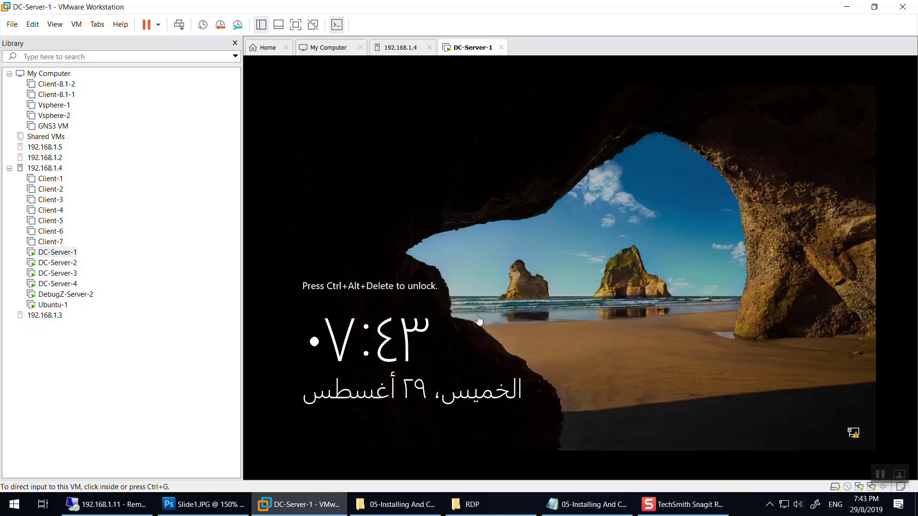
Reconnect to DC-Server-1 over Remote Desktop and launch Server Manager from Start.
{"action": "left_click", "coordinate": [847, 7]}
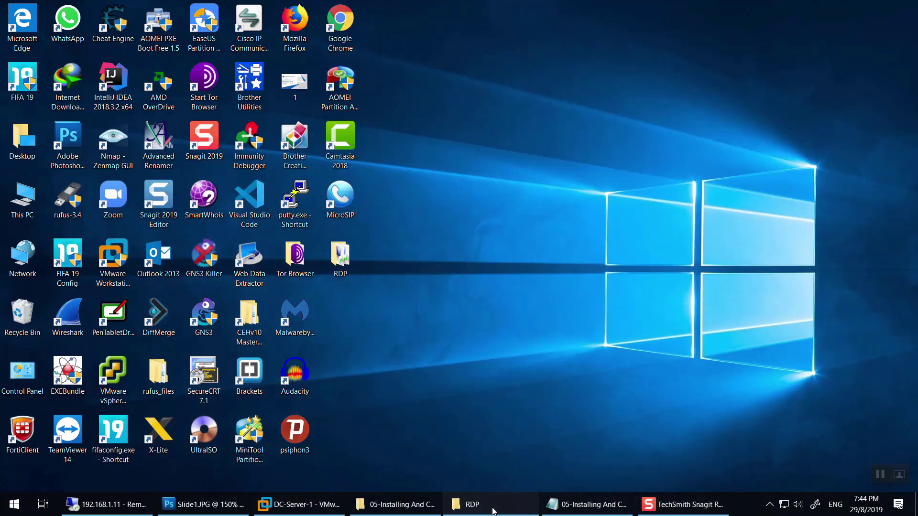
{"action": "left_click", "coordinate": [494, 509]}
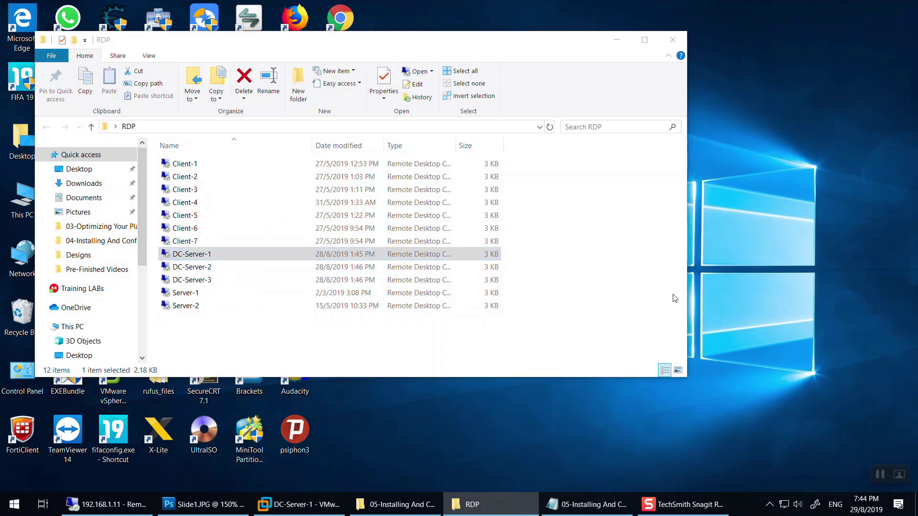
{"action": "left_click", "coordinate": [492, 346]}
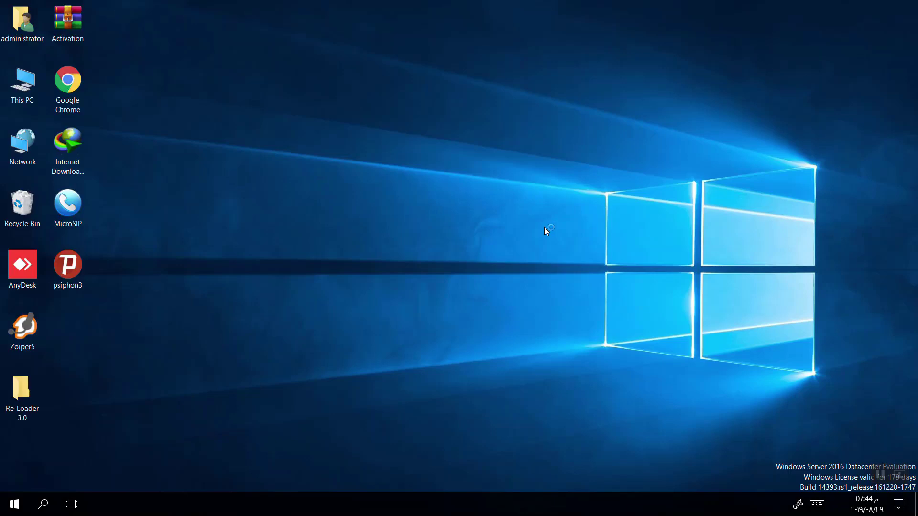
{"action": "key", "text": "super"}
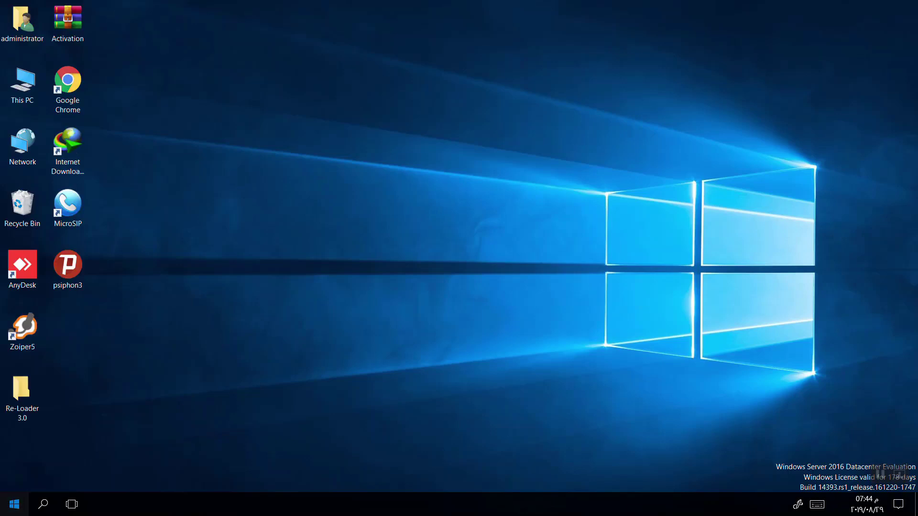
{"action": "key", "text": "super"}
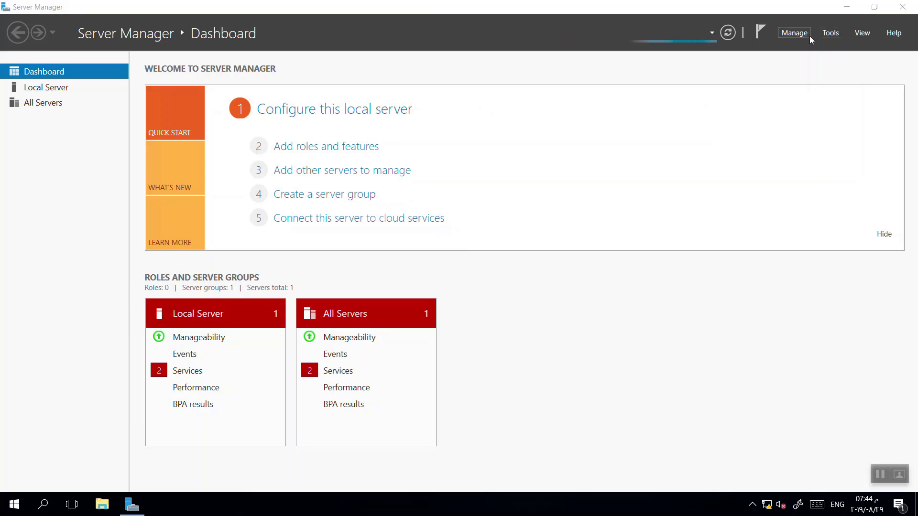
Check the installed server roles in the Add Roles and Features wizard, then cancel it.
{"action": "left_click", "coordinate": [308, 148]}
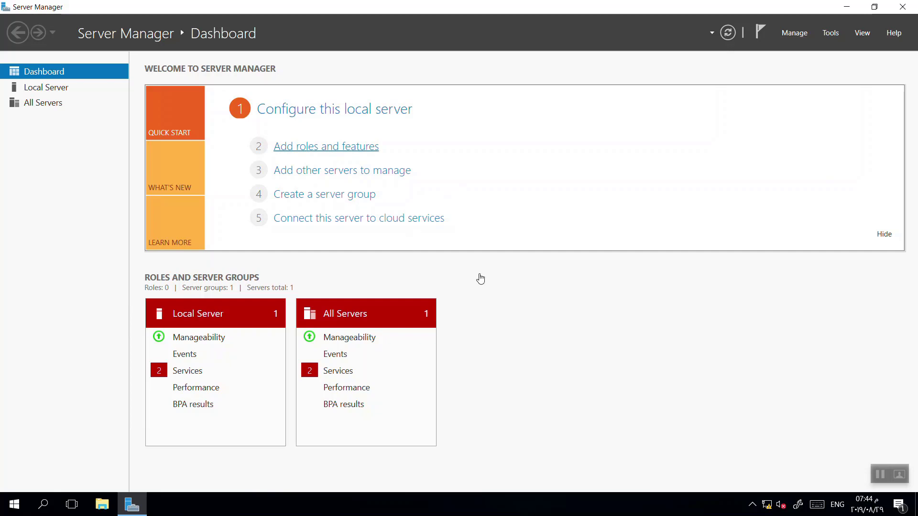
{"action": "left_click", "coordinate": [533, 417]}
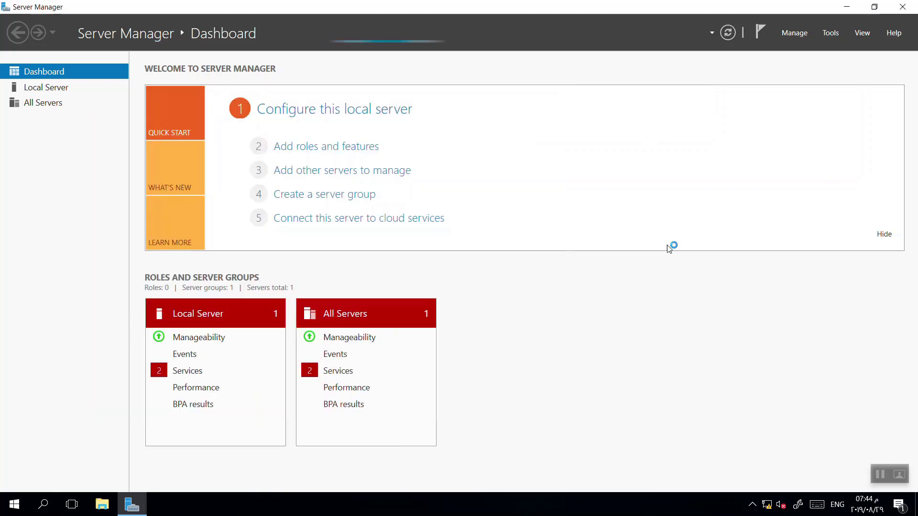
{"action": "left_click", "coordinate": [830, 33]}
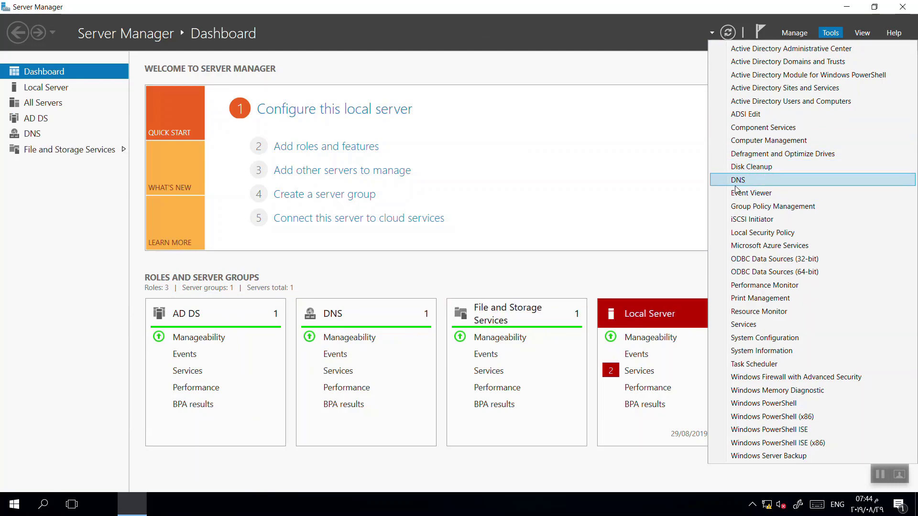
{"action": "left_click", "coordinate": [288, 144]}
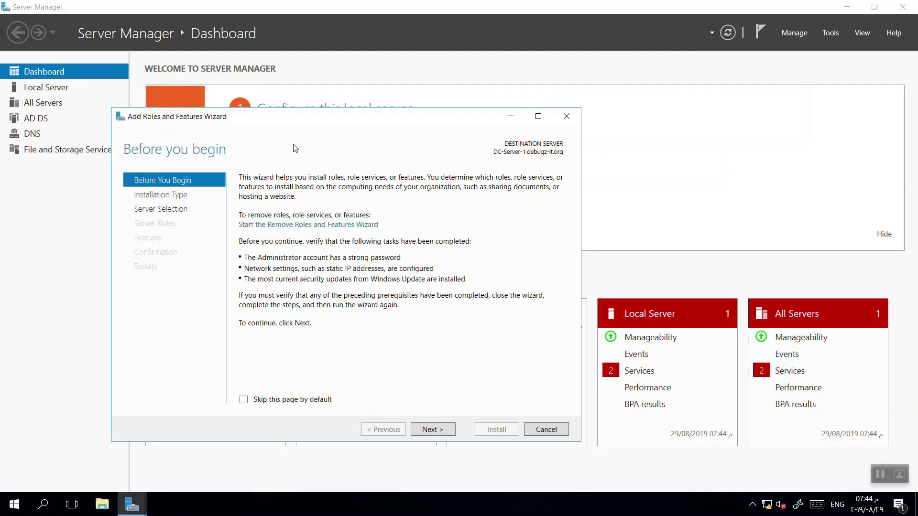
{"action": "left_click", "coordinate": [432, 430]}
{"action": "left_click", "coordinate": [432, 430]}
{"action": "left_click", "coordinate": [433, 431]}
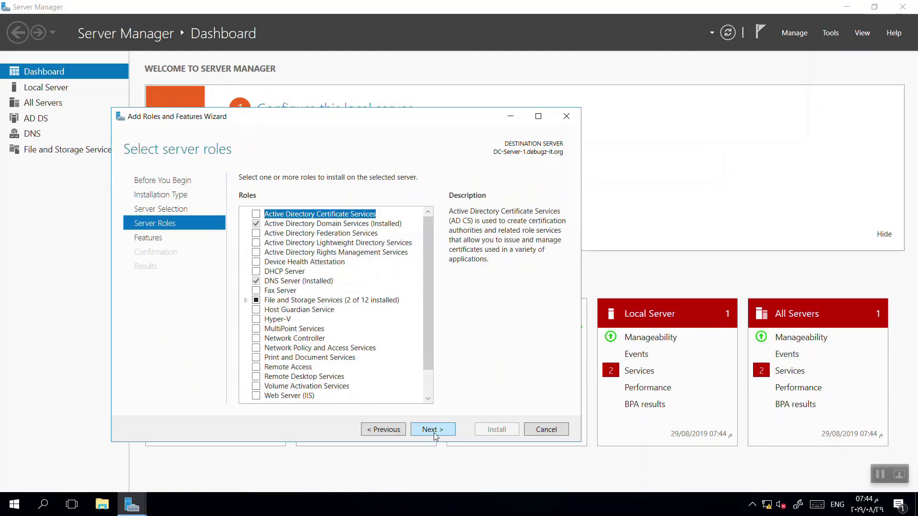
{"action": "left_click", "coordinate": [547, 429]}
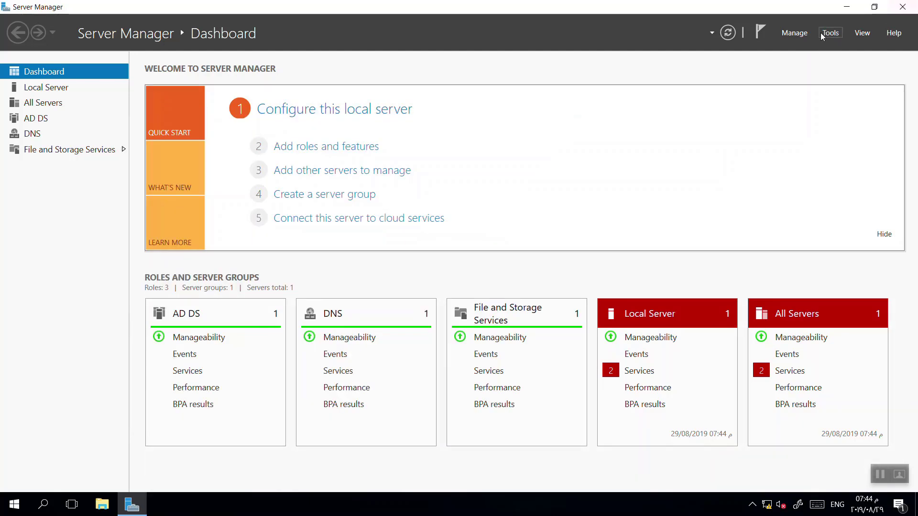
View debugz-it.org's Computers and Domain Controllers containers in Active Directory Users and Computers, then minimize the session.
{"action": "left_click", "coordinate": [830, 33]}
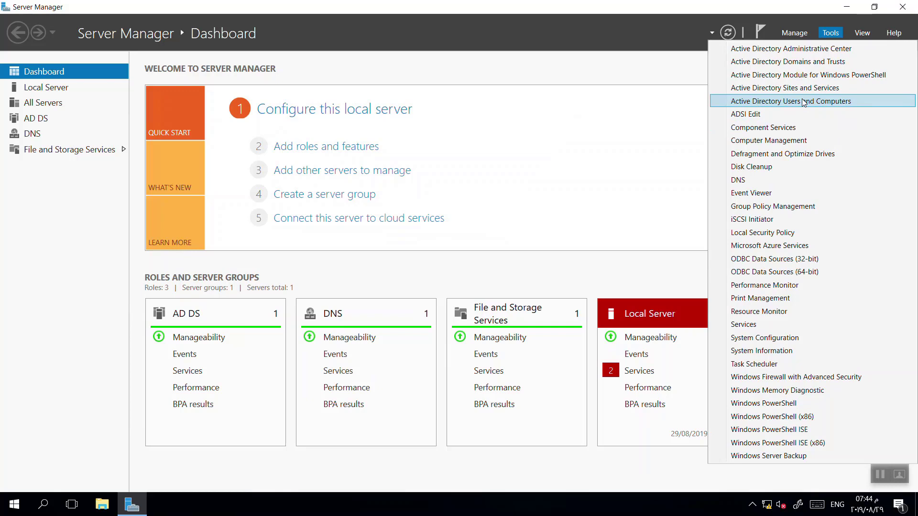
{"action": "left_click", "coordinate": [804, 101]}
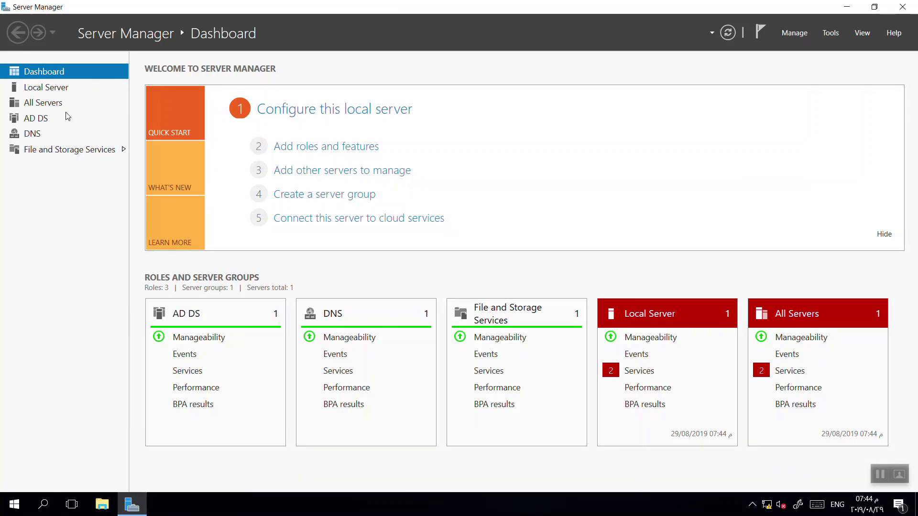
{"action": "left_click", "coordinate": [831, 35]}
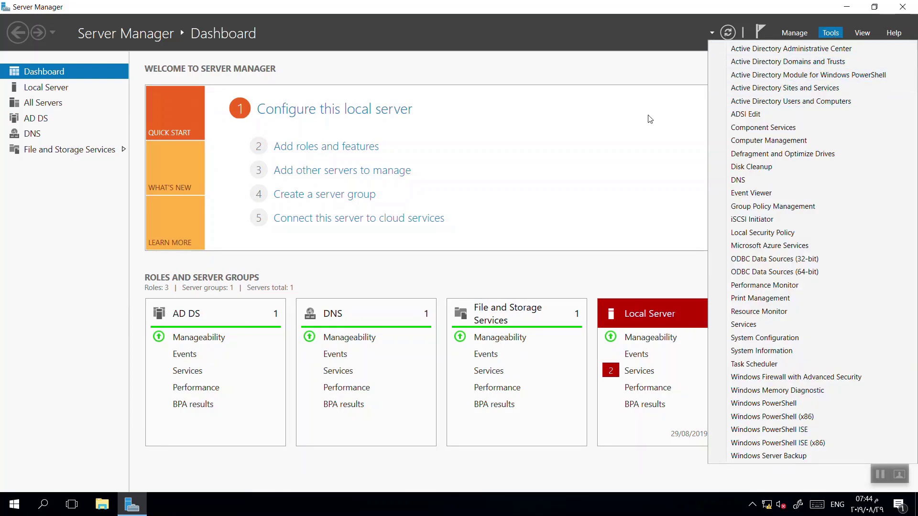
{"action": "left_click", "coordinate": [805, 101]}
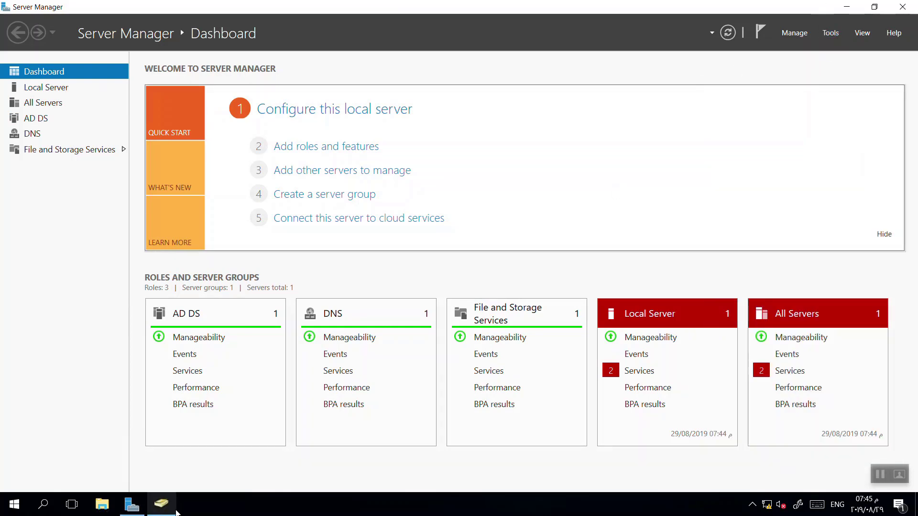
{"action": "left_click", "coordinate": [104, 132]}
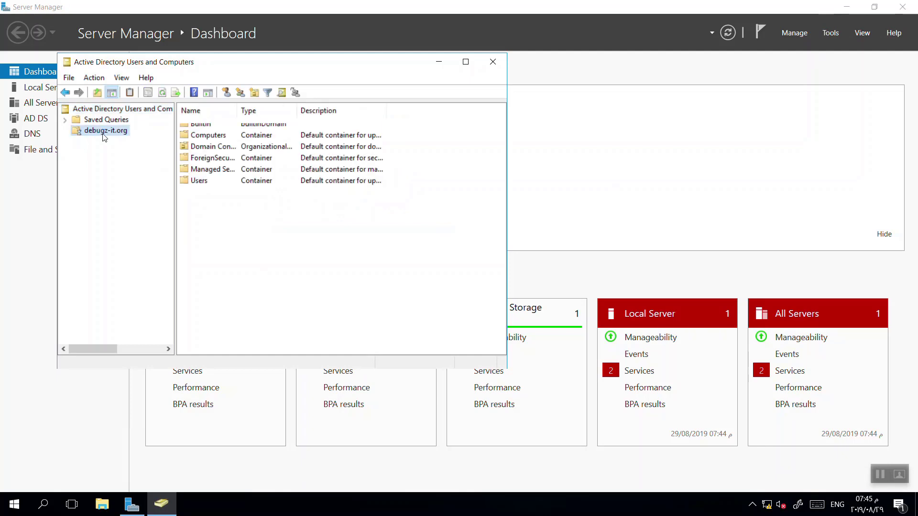
{"action": "left_click", "coordinate": [210, 137]}
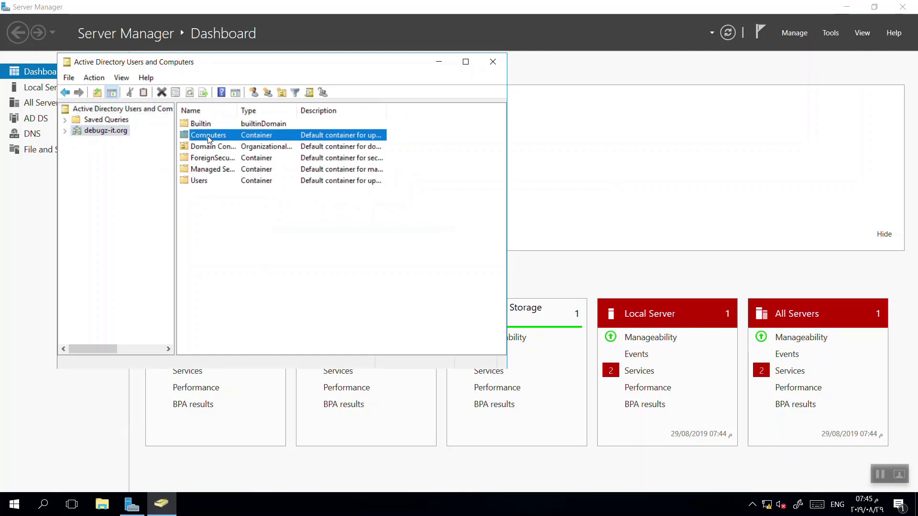
{"action": "left_click", "coordinate": [185, 150]}
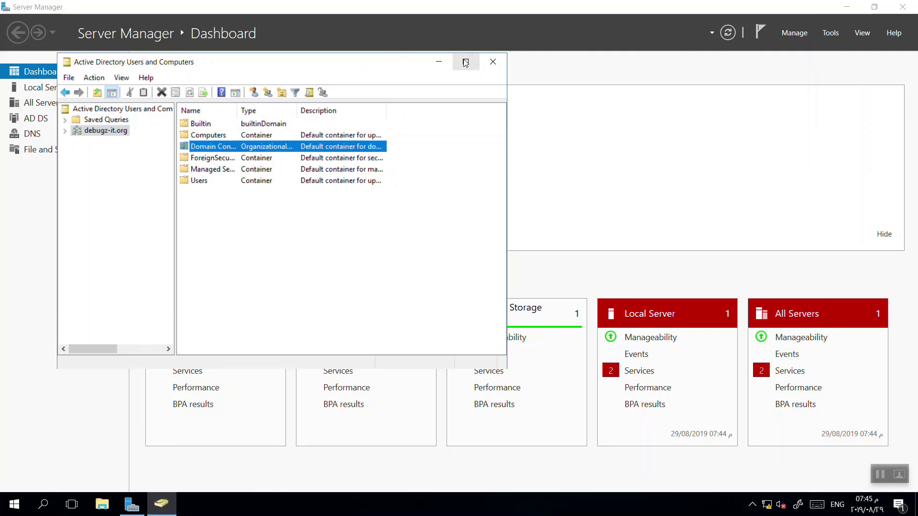
{"action": "left_click", "coordinate": [438, 62]}
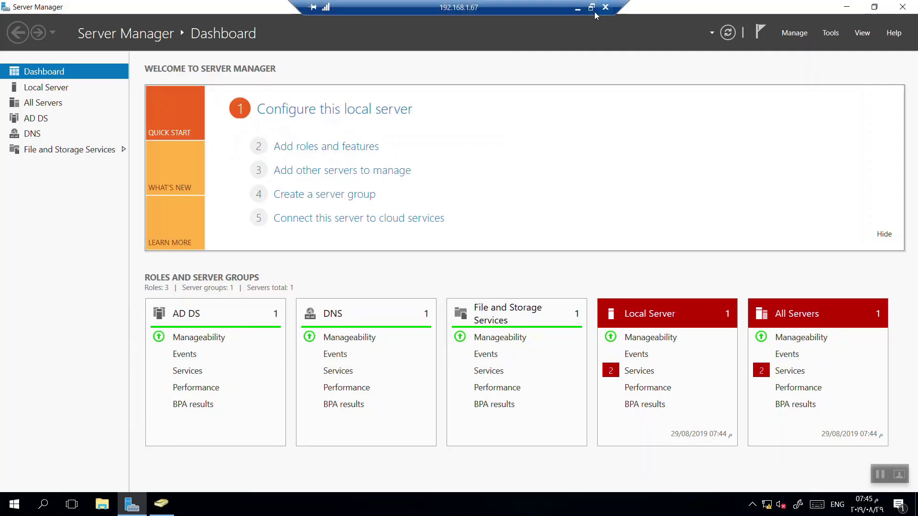
{"action": "left_click", "coordinate": [578, 8]}
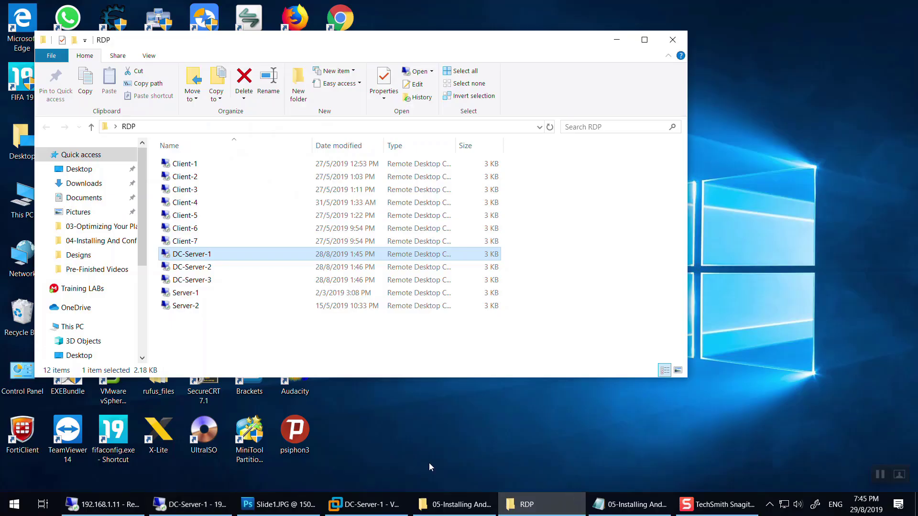
Bring the Photoshop slide deck up in full screen and toggle Slide3–Slide5 layer visibility.
{"action": "left_click", "coordinate": [276, 501]}
{"action": "key", "text": "f"}
{"action": "key", "text": "f"}
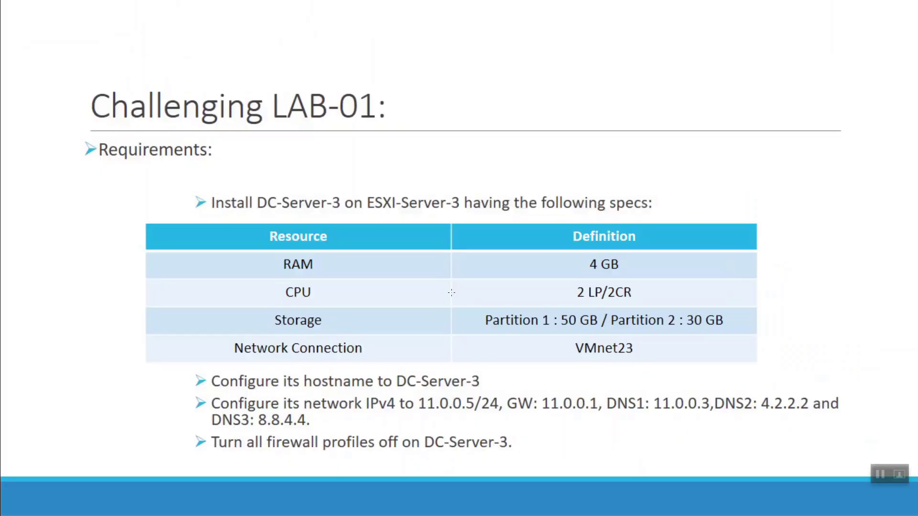
{"action": "mouse_move", "coordinate": [914, 144]}
{"action": "left_click", "coordinate": [756, 113]}
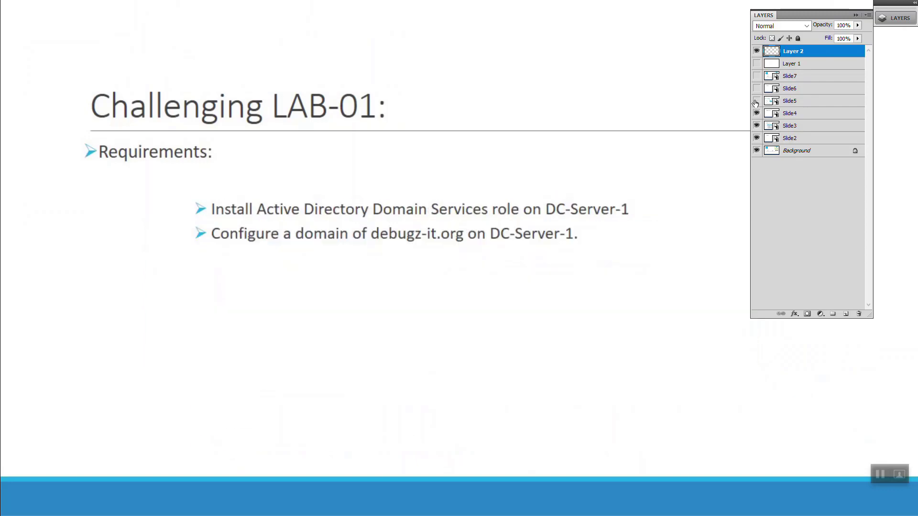
{"action": "left_click", "coordinate": [756, 100]}
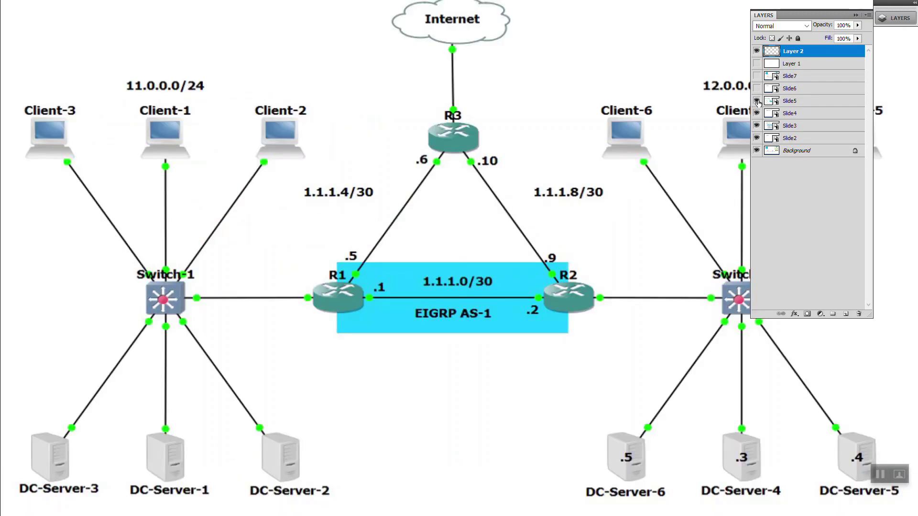
{"action": "left_click", "coordinate": [756, 101]}
{"action": "left_click", "coordinate": [756, 113]}
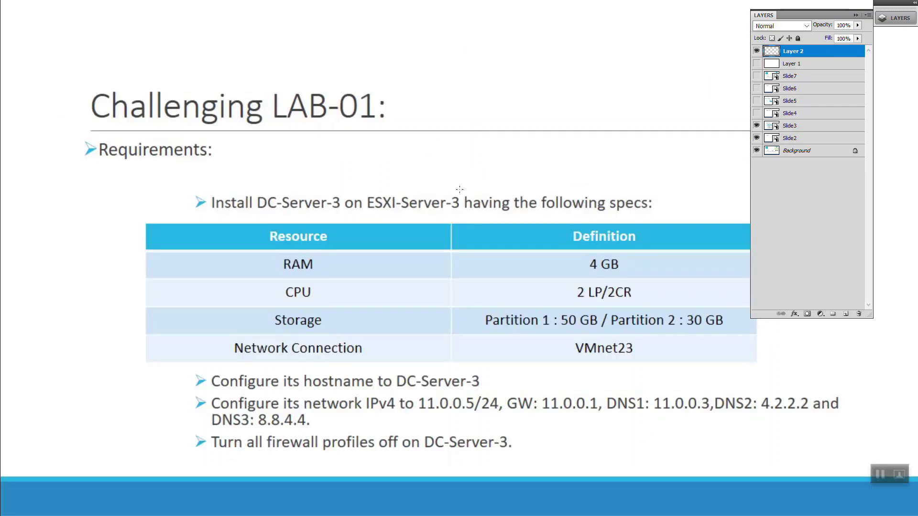
{"action": "left_click", "coordinate": [756, 125]}
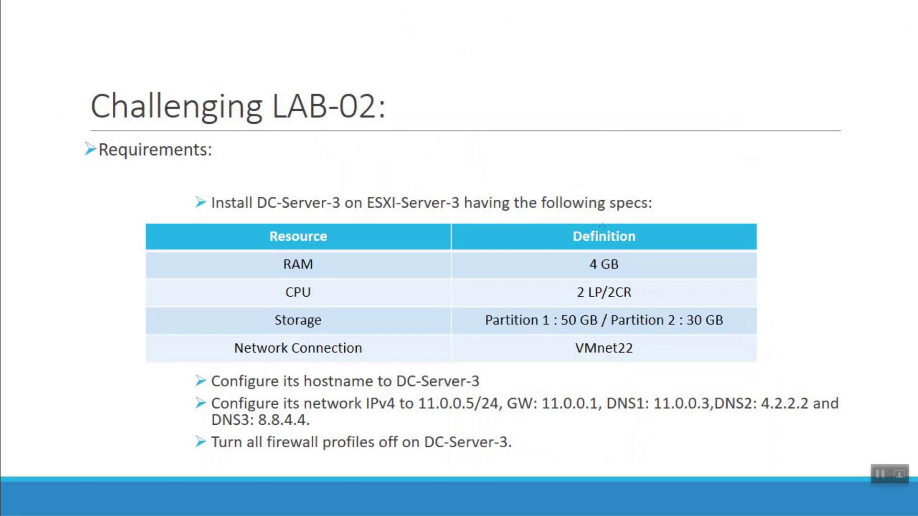
Make the Slide4 through Slide7 layers visible so the MCSA title slide shows.
{"action": "key", "text": "F7"}
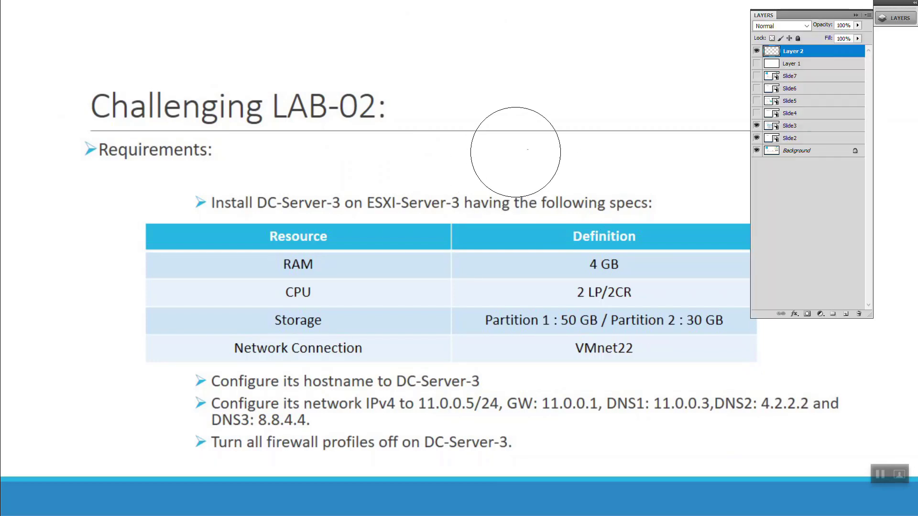
{"action": "left_click", "coordinate": [757, 113]}
{"action": "left_click", "coordinate": [756, 101]}
{"action": "left_click", "coordinate": [757, 88]}
{"action": "left_click", "coordinate": [757, 75]}
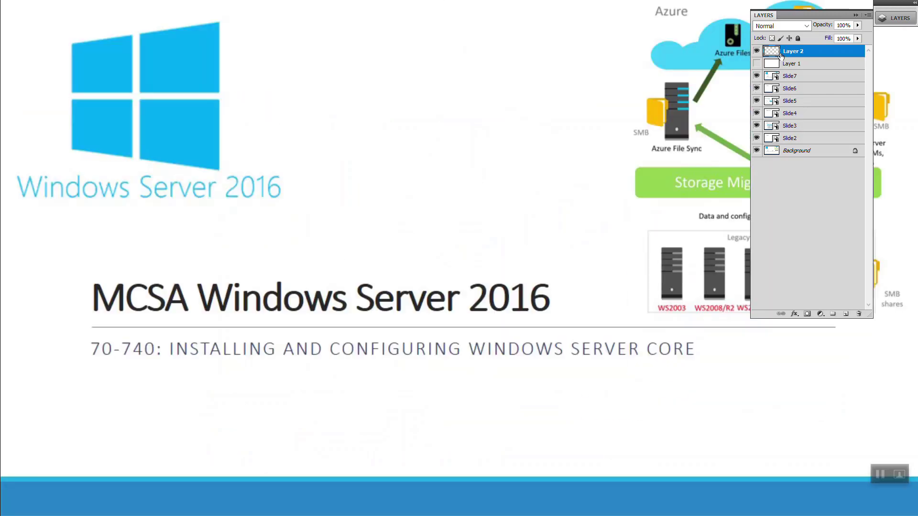
{"action": "left_click", "coordinate": [855, 15]}
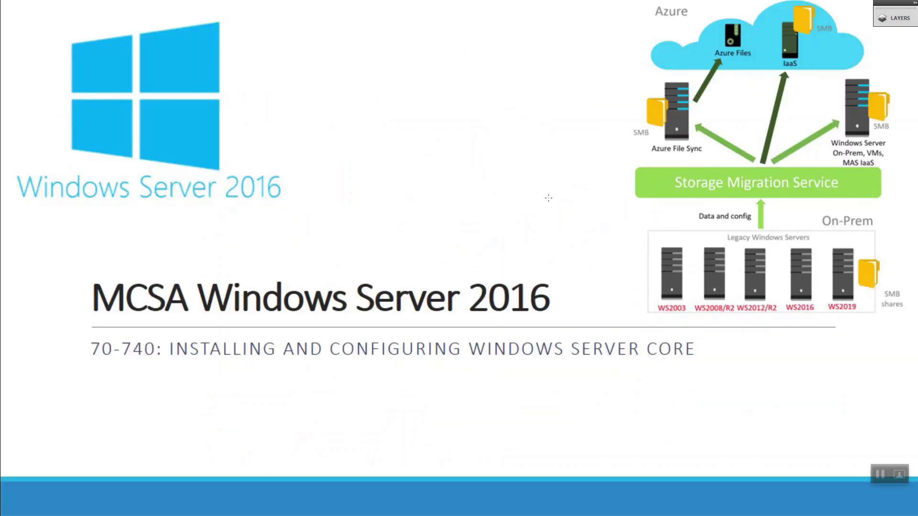